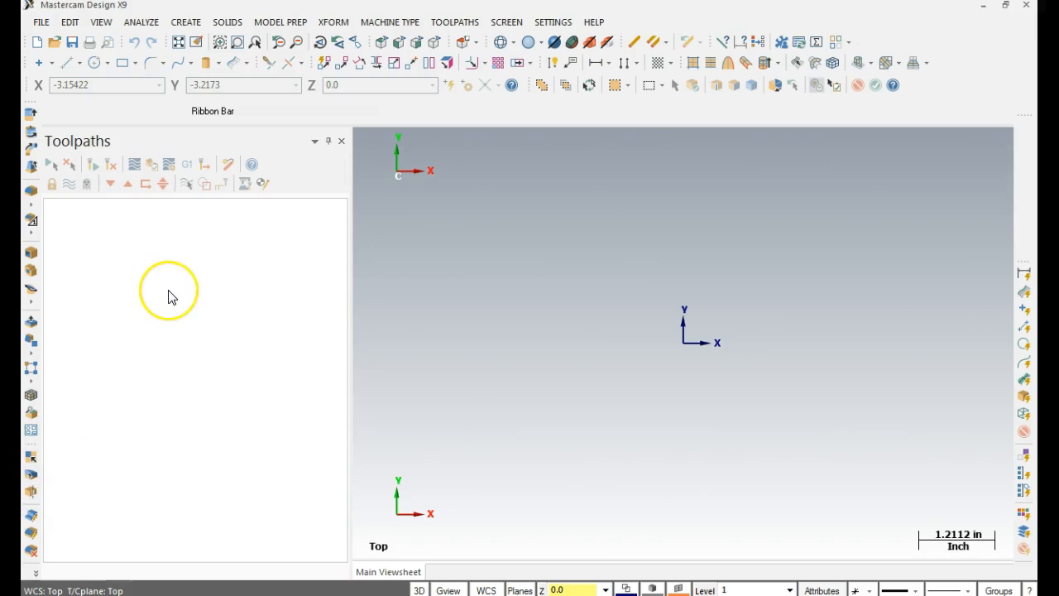
Step: Browse to the Class Examples folder on the CNC Programming II network drive for opening a file
left_click(52, 43)
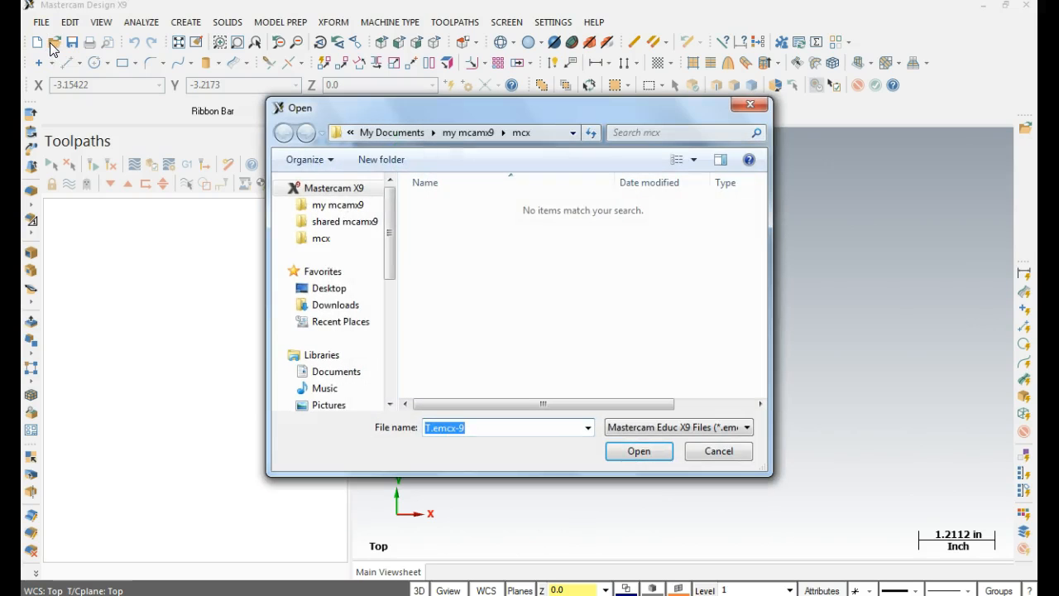
left_click_drag(389, 217, 354, 303)
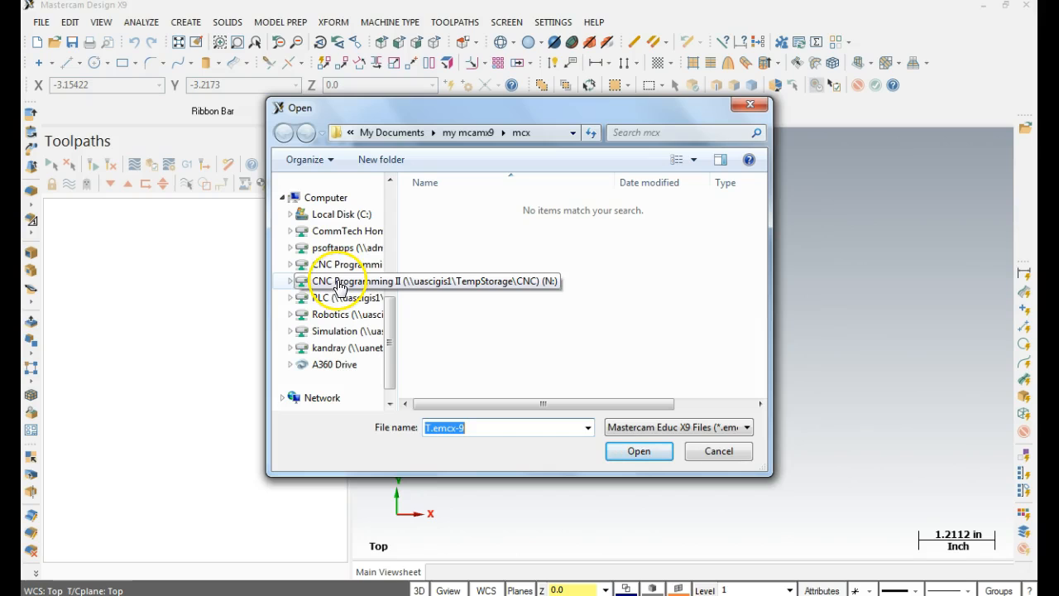
left_click(336, 283)
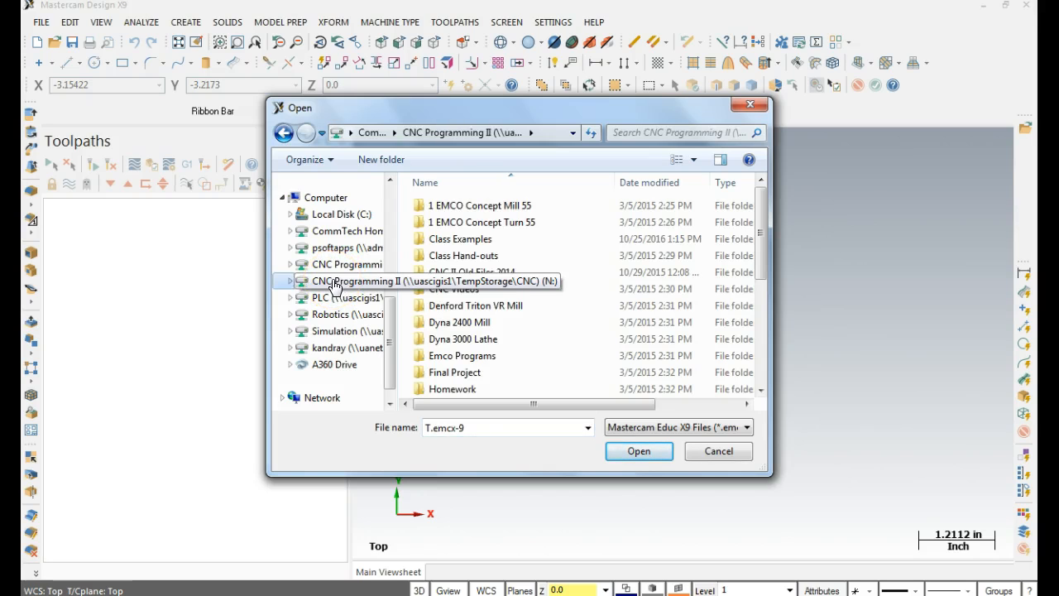
double_click(413, 242)
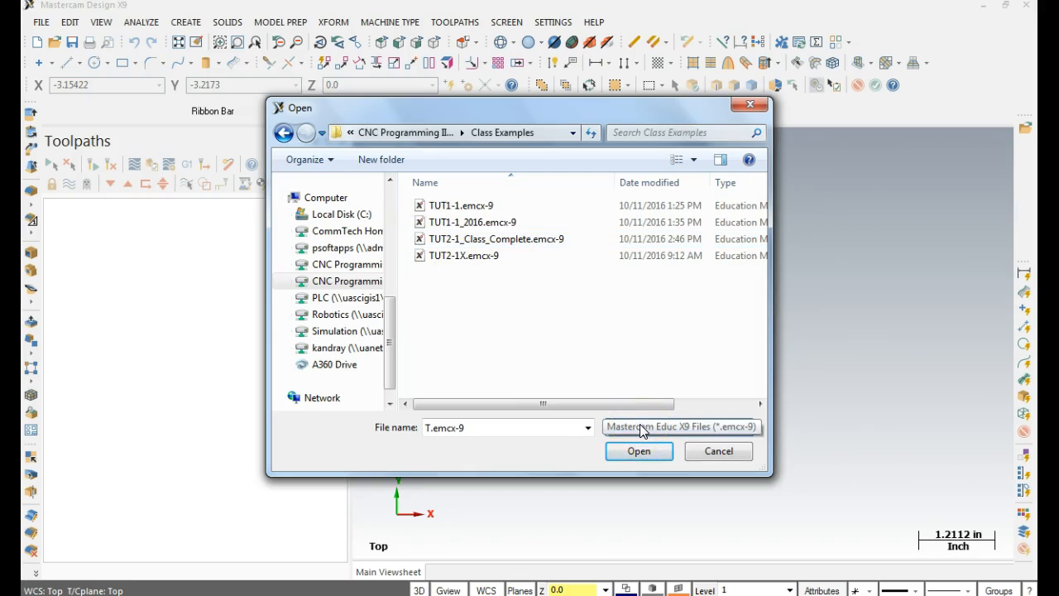
Step: Filter the files to ProE/Creo format and open the part sample_3d_part_2016.prt.1
left_click(750, 435)
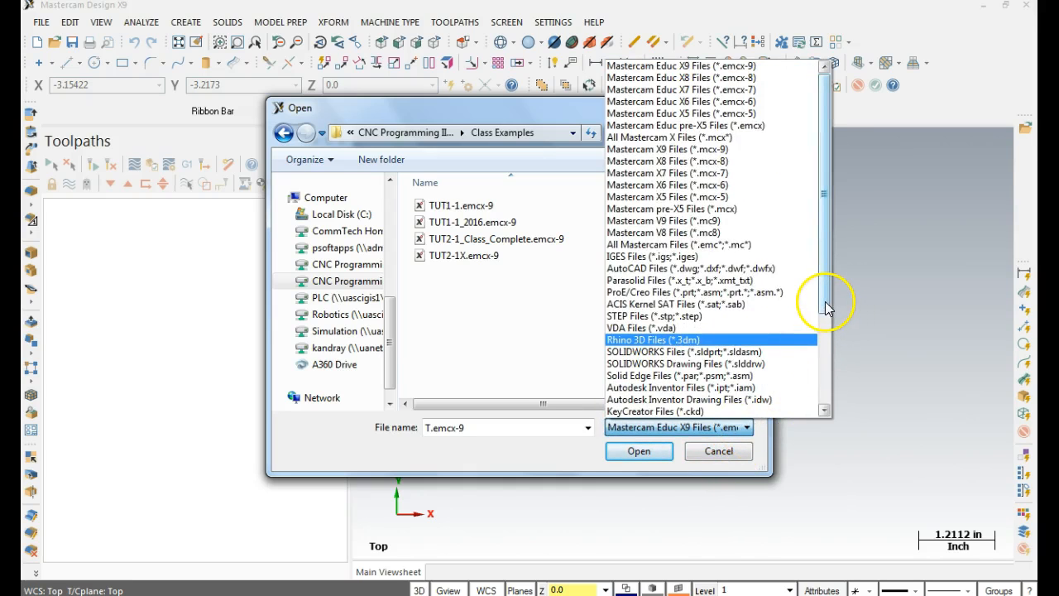
left_click(733, 292)
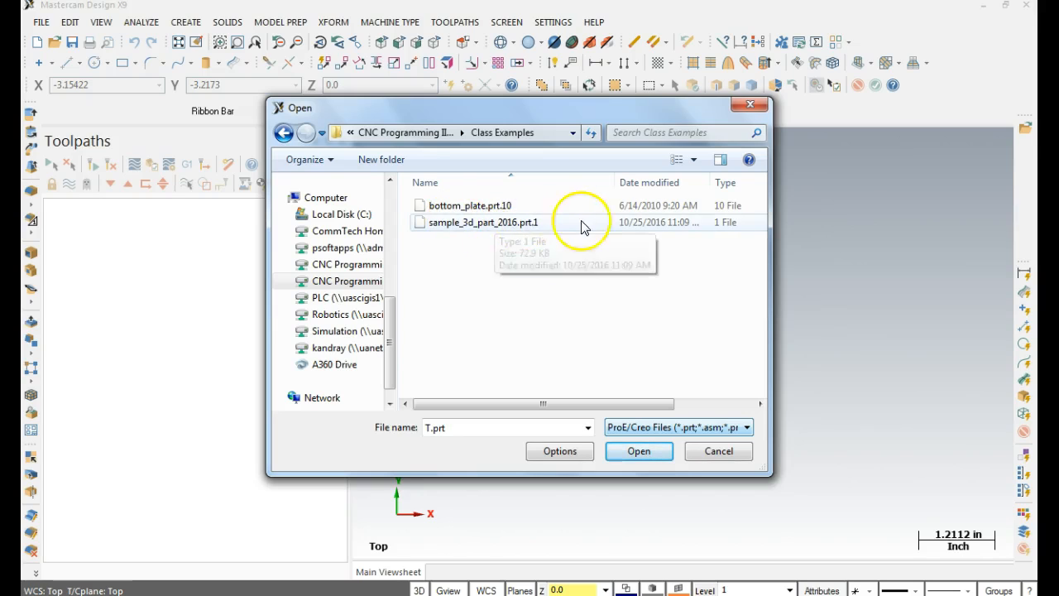
left_click(454, 230)
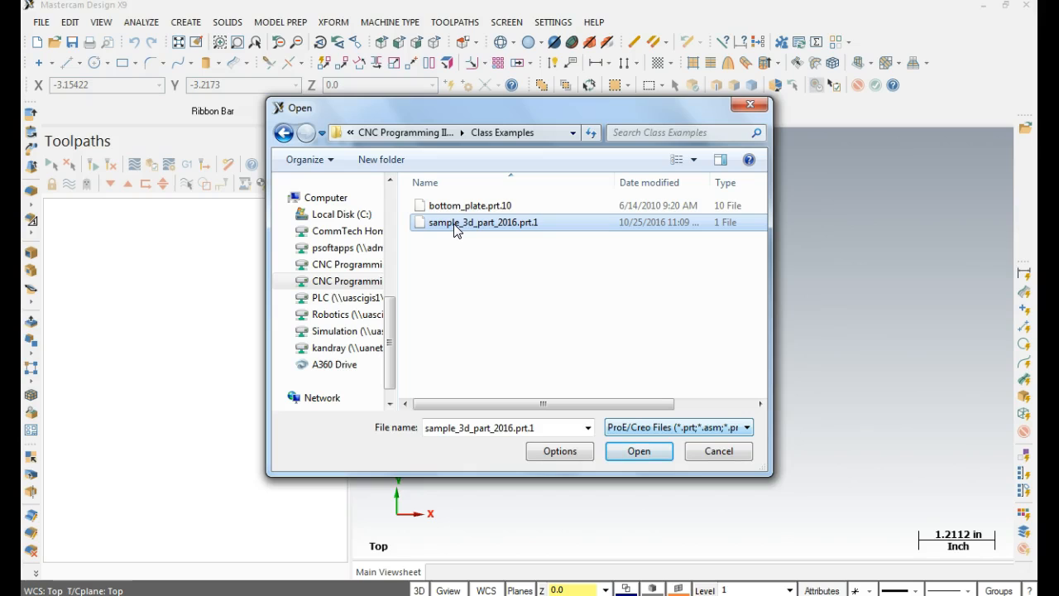
left_click(637, 447)
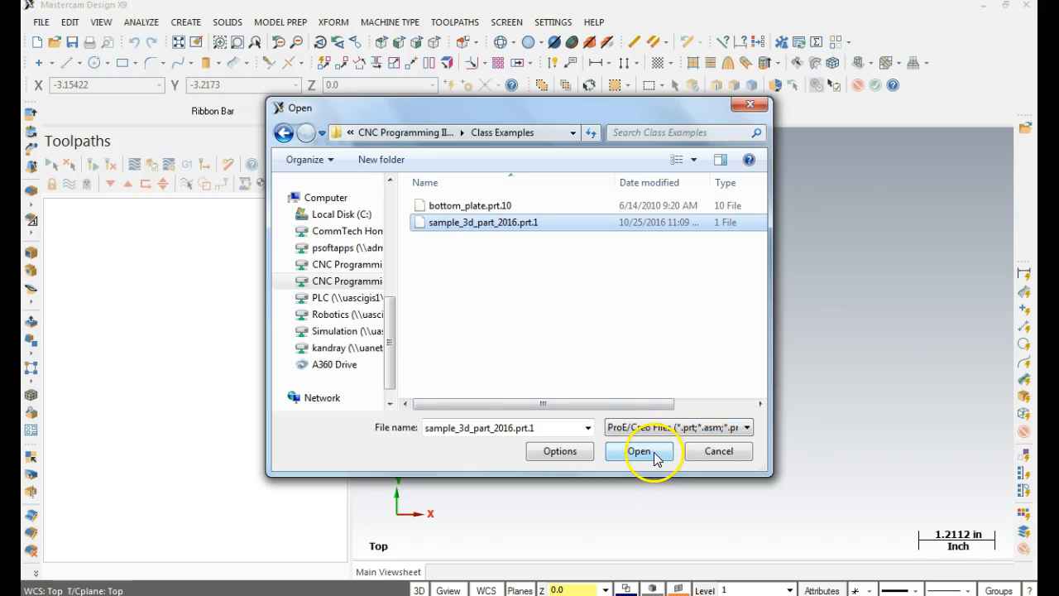
left_click(657, 460)
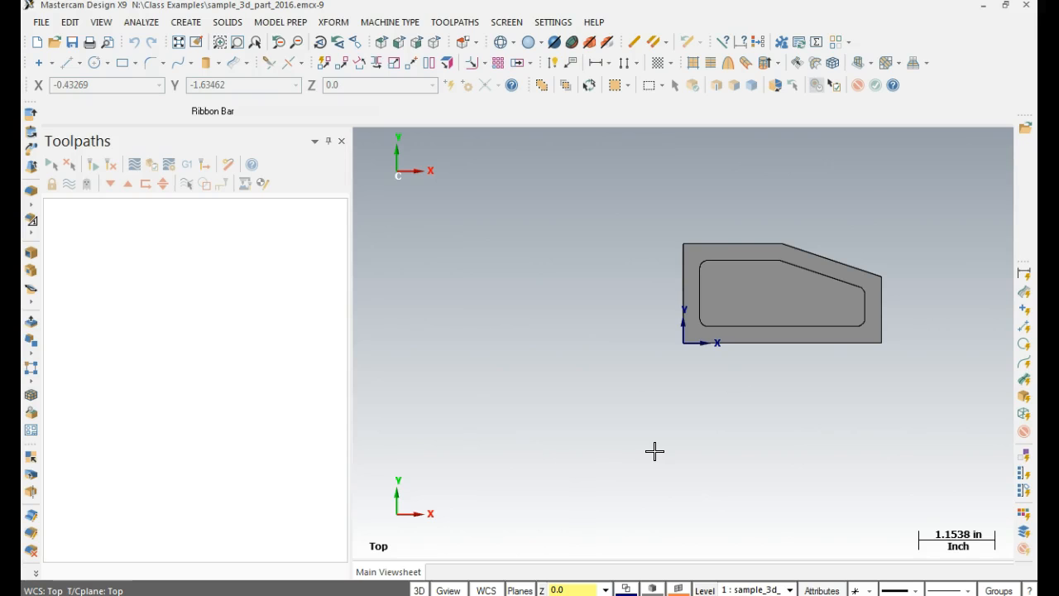
Step: Examine the part's large pocket and its two circular pockets in an isometric and a rotated view
left_click(435, 42)
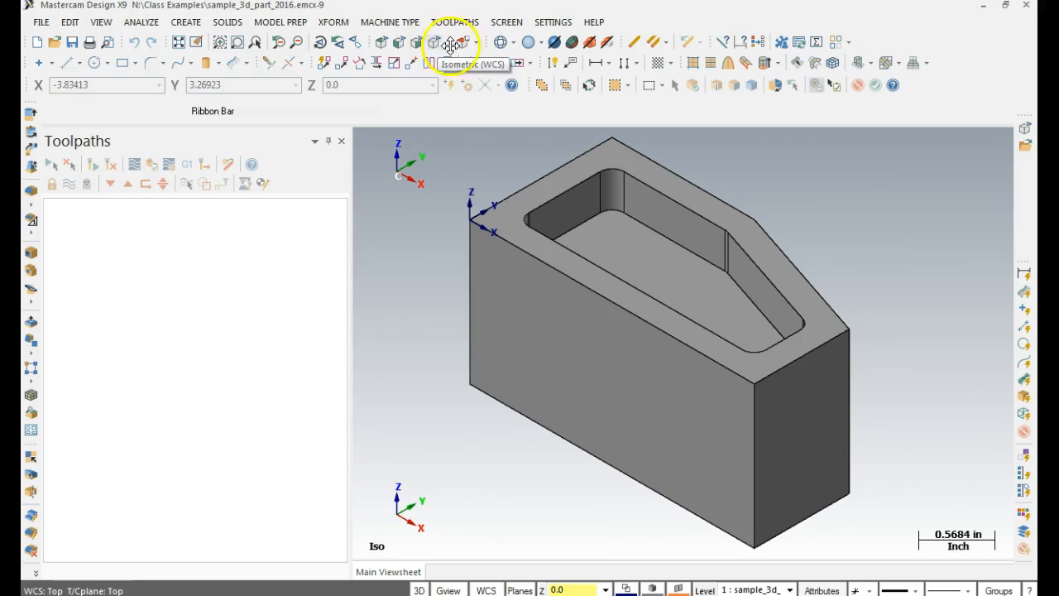
mouse_move(580, 430)
middle_mouse_down()
mouse_move(443, 427)
mouse_move(449, 435)
mouse_move(574, 420)
mouse_move(603, 428)
mouse_move(607, 448)
mouse_move(587, 477)
mouse_move(546, 475)
mouse_move(546, 439)
mouse_move(575, 416)
mouse_move(511, 409)
mouse_move(541, 428)
middle_mouse_up()
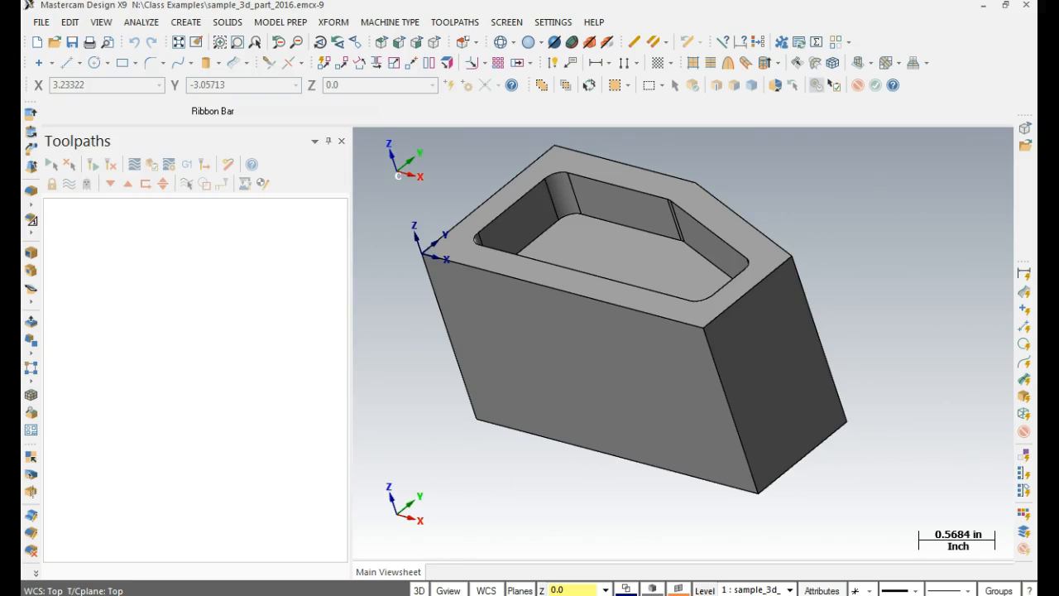
mouse_move(482, 332)
middle_mouse_down()
mouse_move(458, 362)
mouse_move(437, 355)
mouse_move(508, 359)
mouse_move(451, 363)
mouse_move(502, 347)
mouse_move(462, 387)
middle_mouse_up()
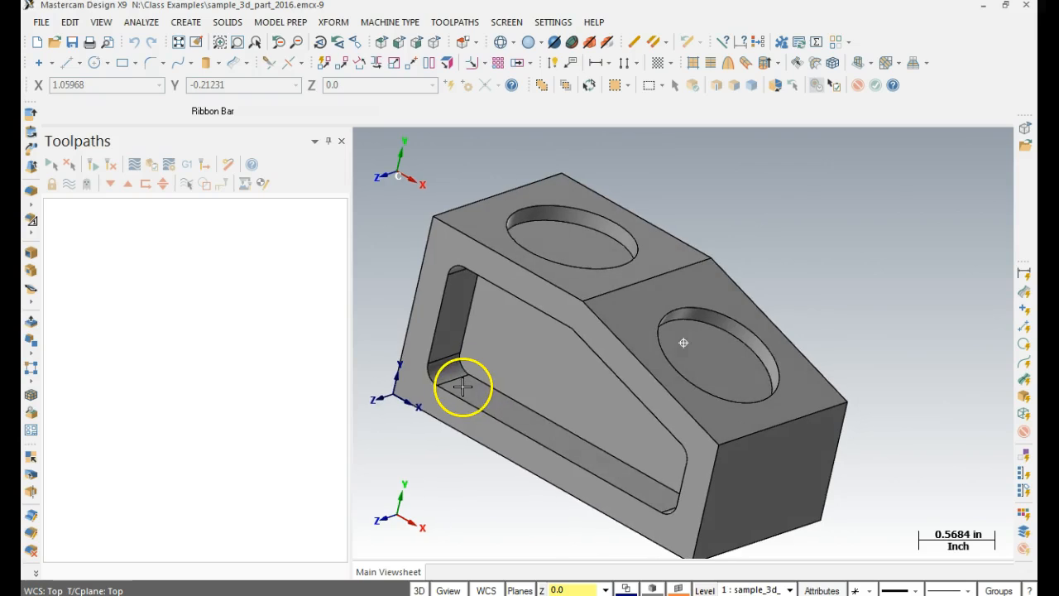
left_click(462, 387)
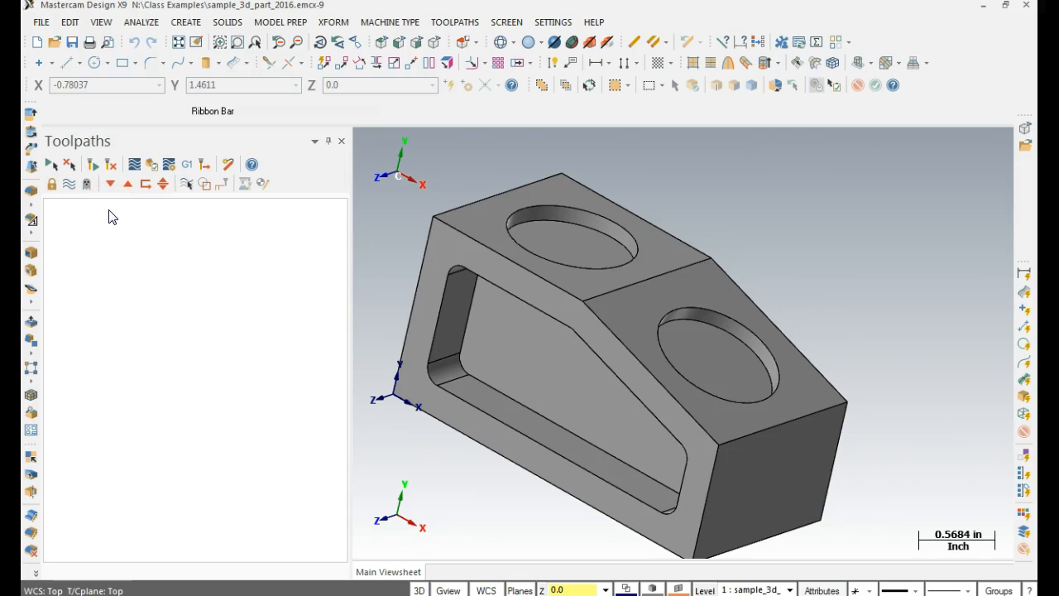
left_click(128, 183)
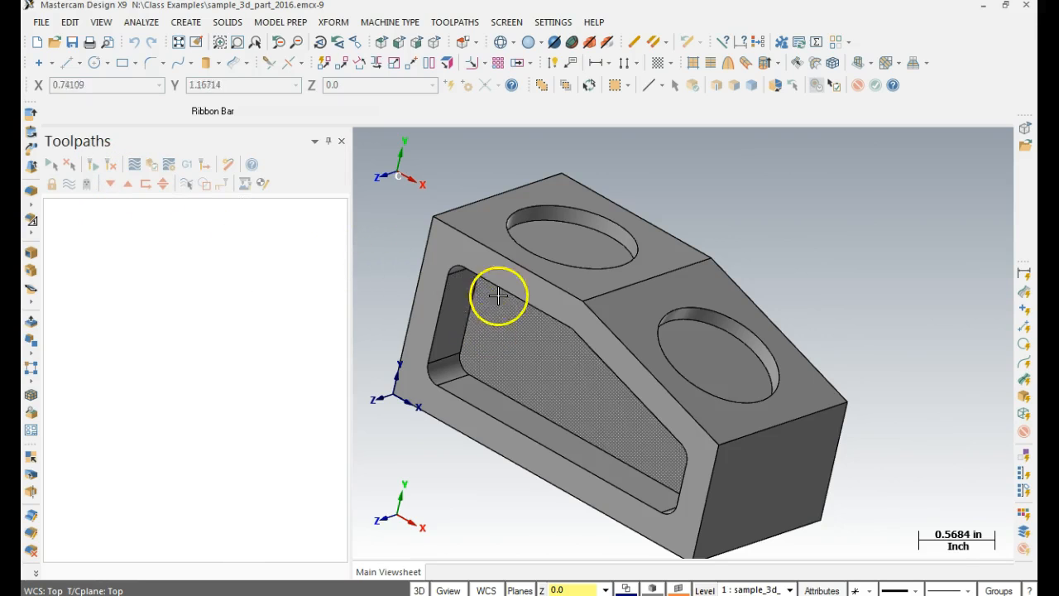
Step: Compare the part's orientation in the standard Top, Front, Right and Isometric WCS views
left_click(382, 45)
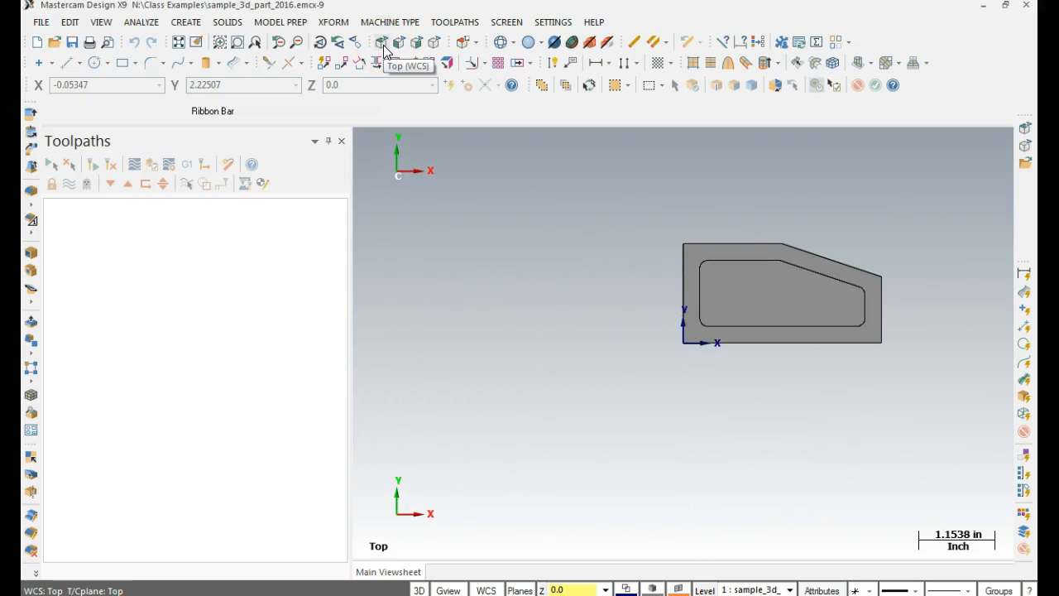
left_click(398, 47)
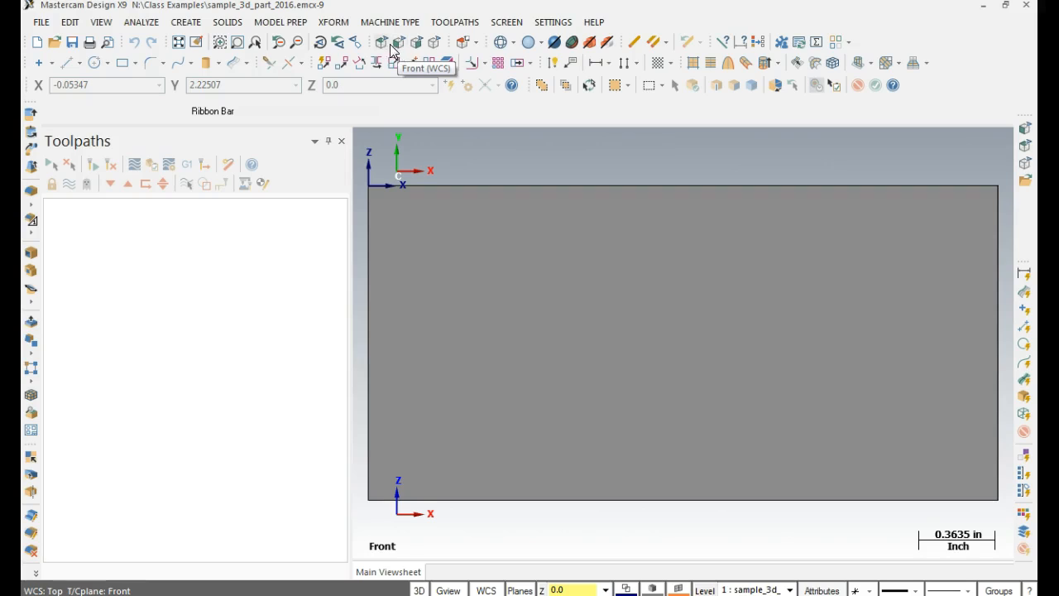
left_click(385, 48)
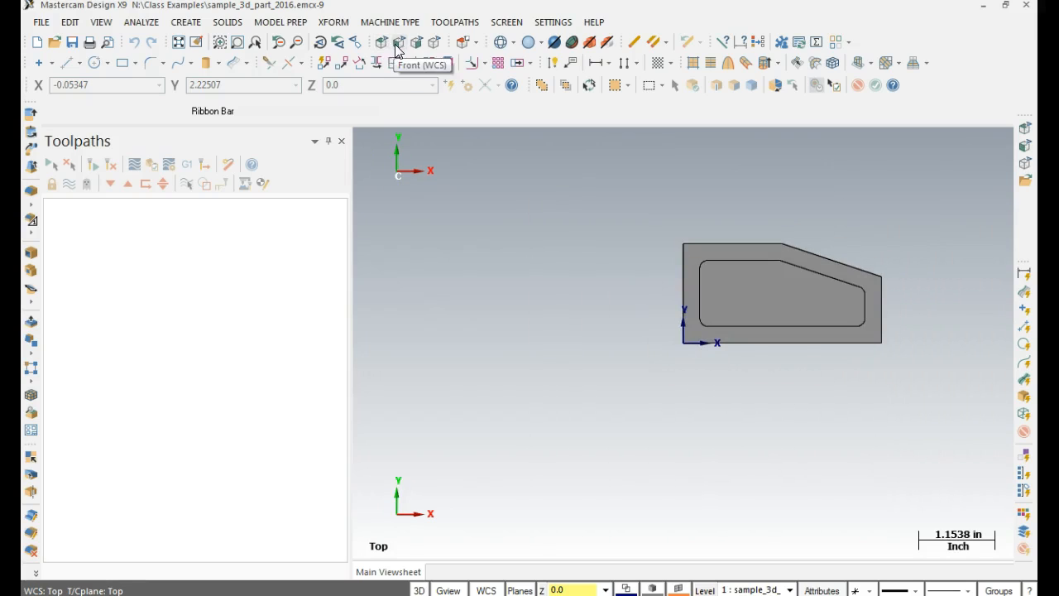
left_click(398, 47)
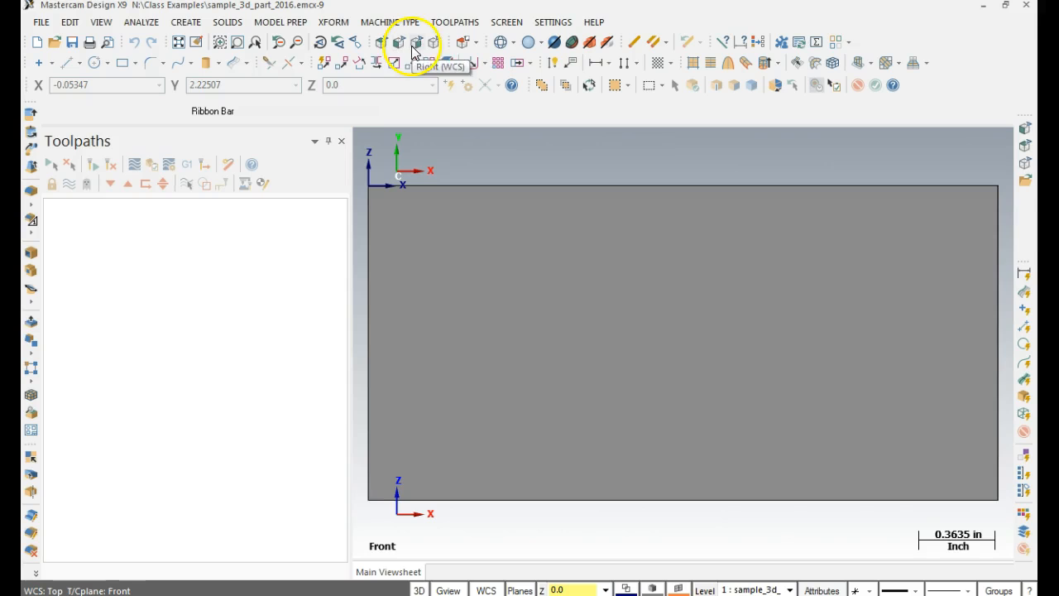
left_click(416, 45)
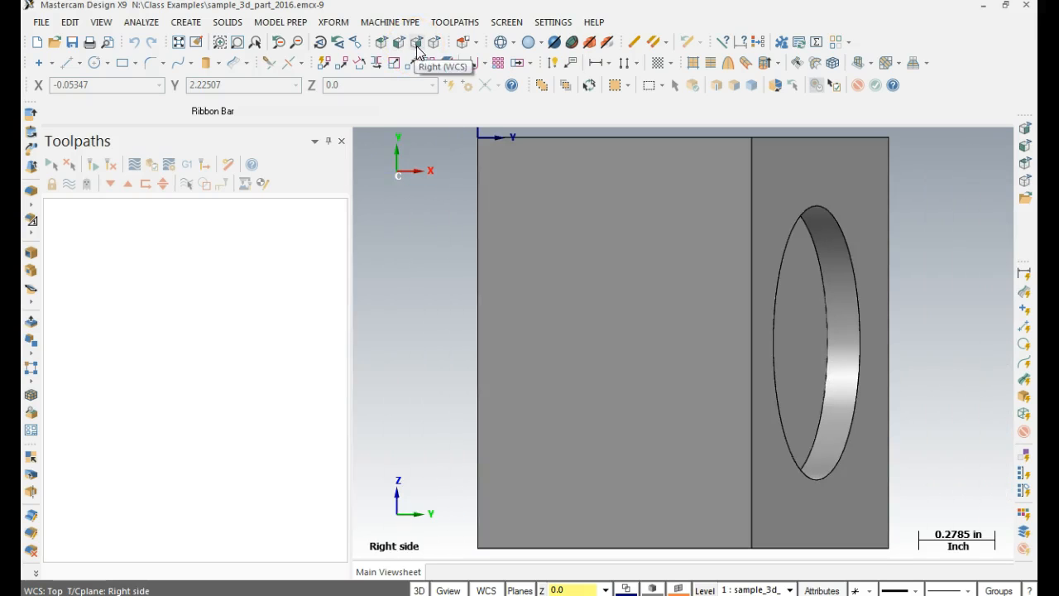
left_click(435, 43)
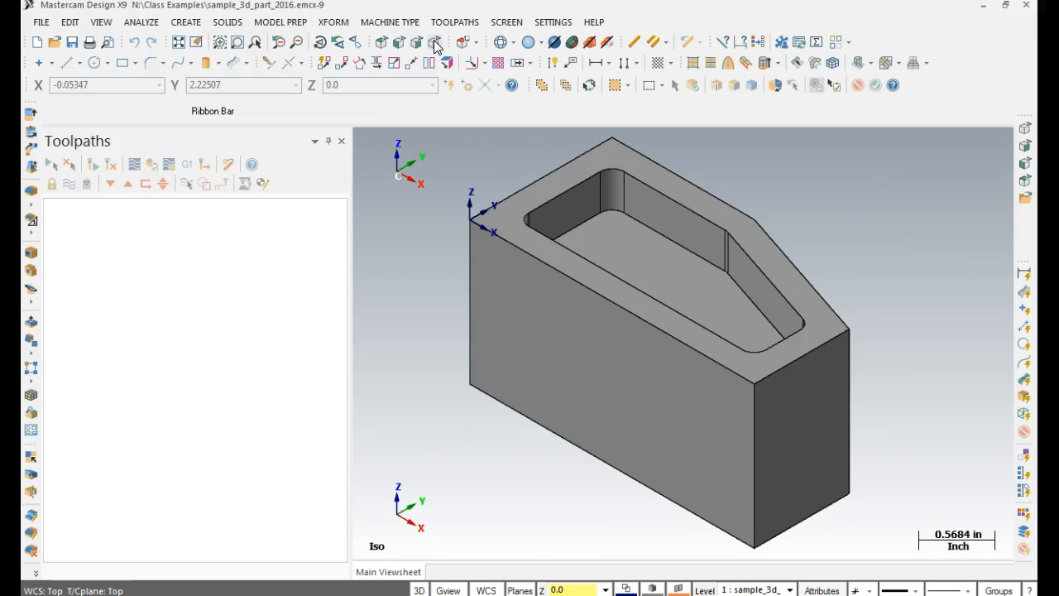
Step: Open the Plane Manager with the part's circular-pocket faces in view beside it
scroll(549, 212, "down", 2)
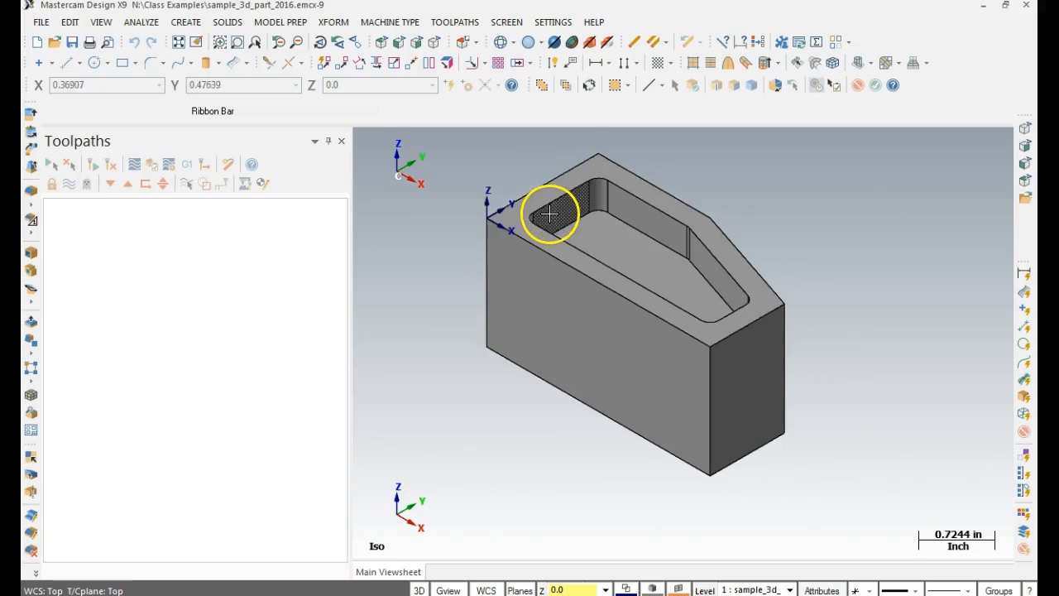
mouse_move(536, 190)
middle_mouse_down()
mouse_move(485, 203)
mouse_move(542, 196)
mouse_move(482, 260)
mouse_move(492, 249)
mouse_move(455, 265)
mouse_move(456, 253)
mouse_move(442, 249)
middle_mouse_up()
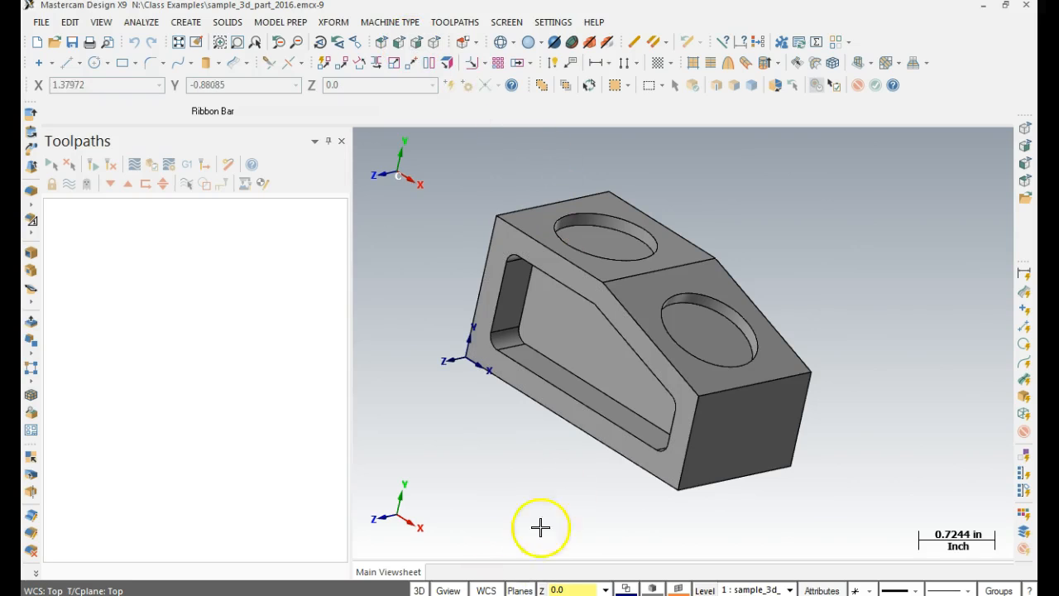
left_click(521, 590)
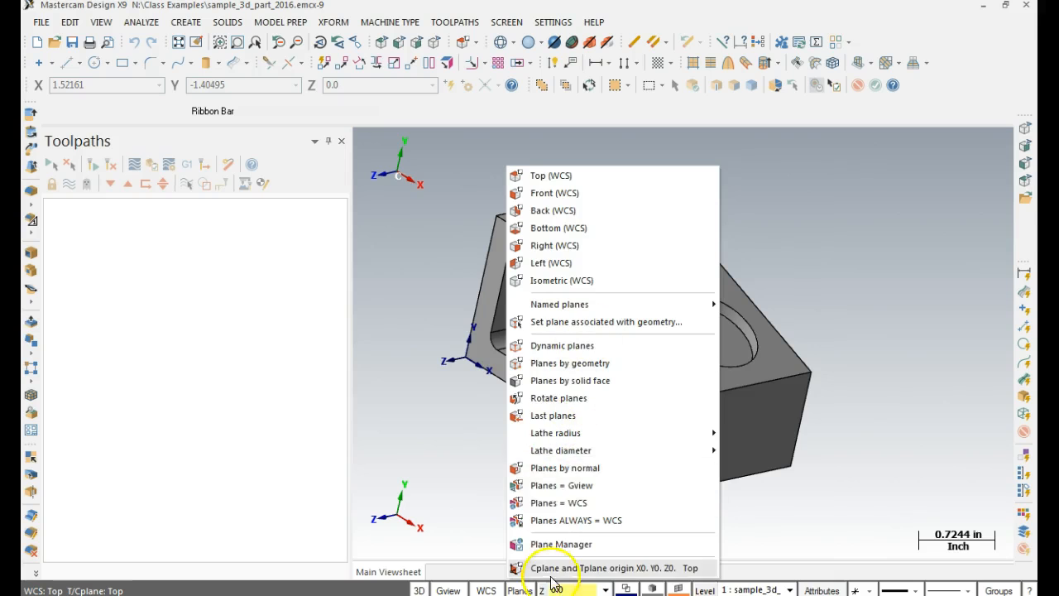
left_click(562, 544)
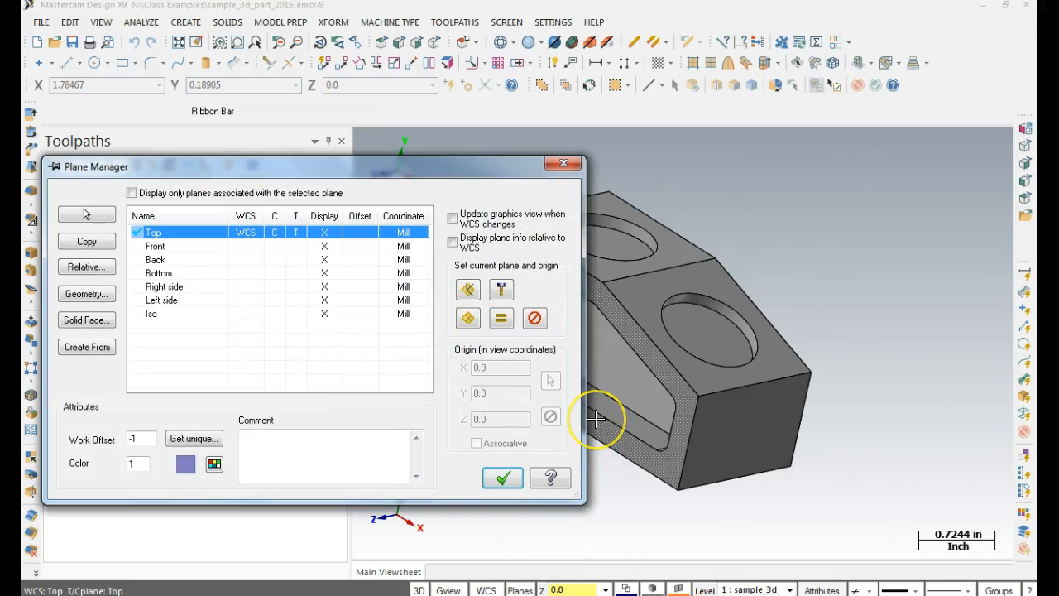
middle_click_drag(596, 419, 781, 406)
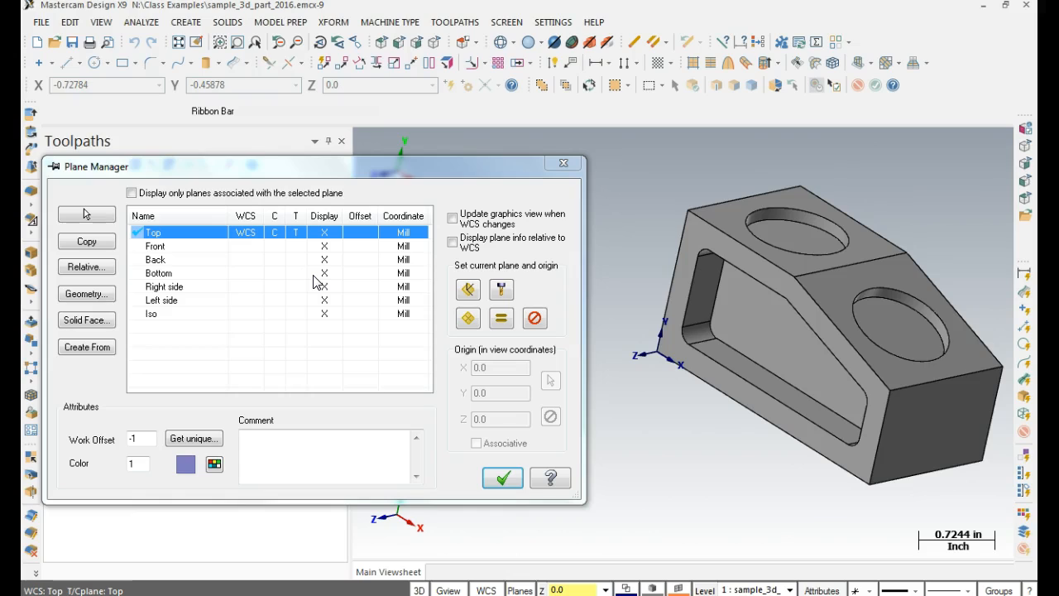
left_click(350, 198)
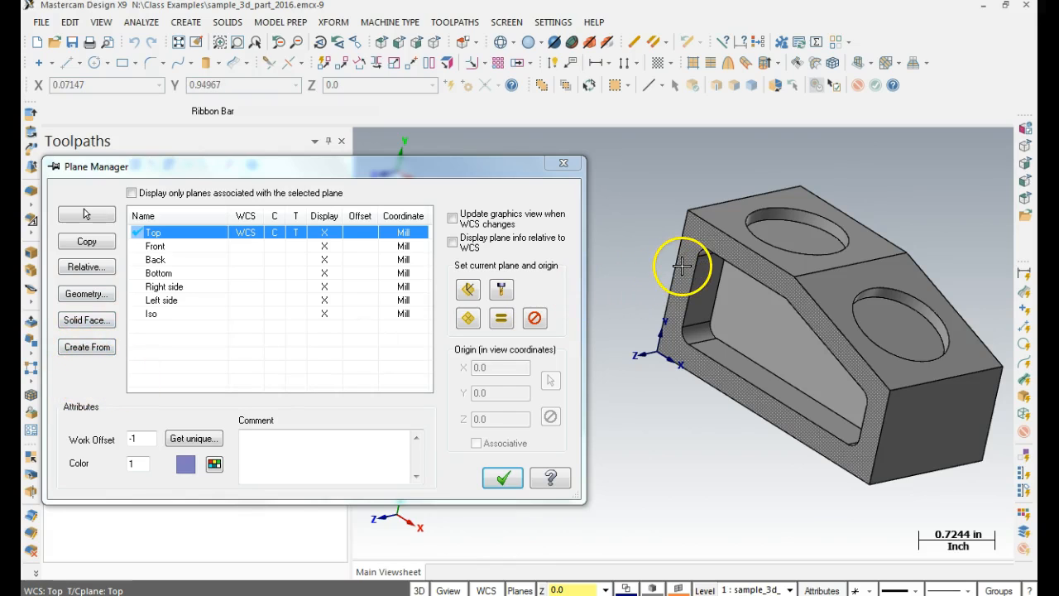
Step: Create a new plane by solid face, selecting the non-sloped face that contains a circular pocket
left_click(83, 321)
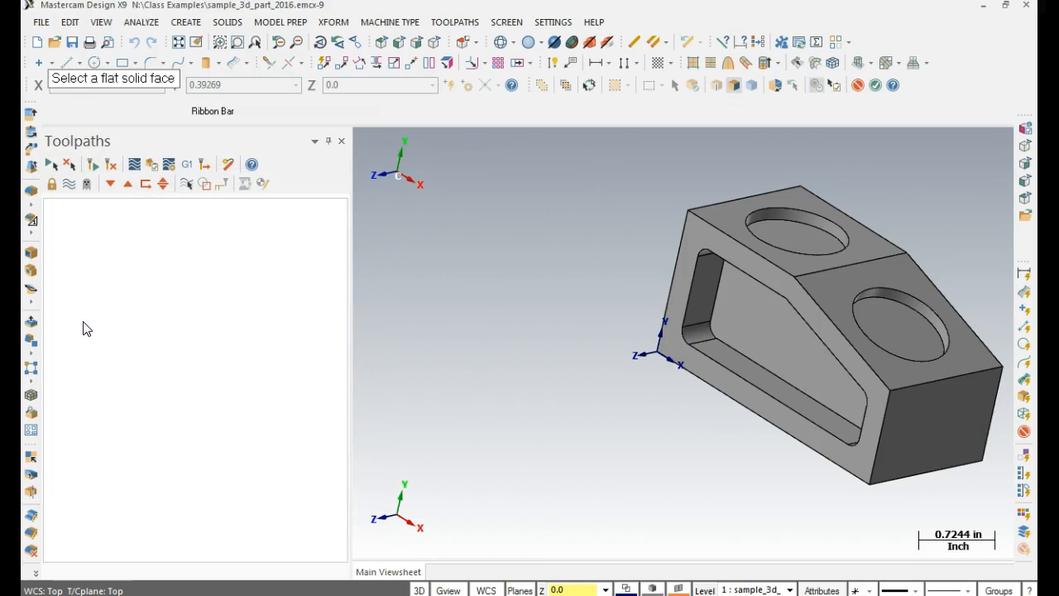
left_click_drag(104, 78, 492, 153)
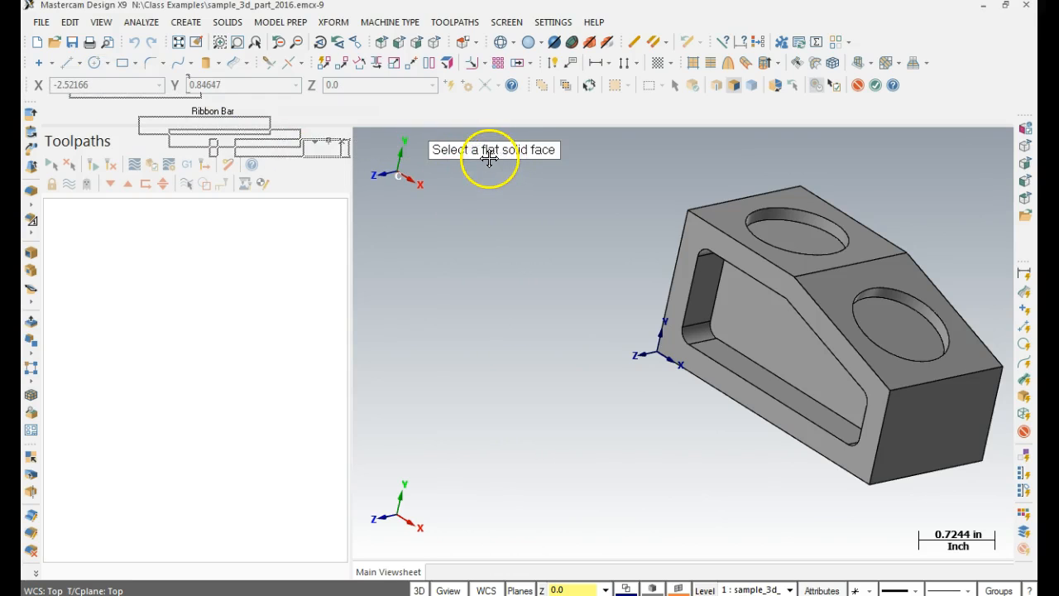
left_click(733, 213)
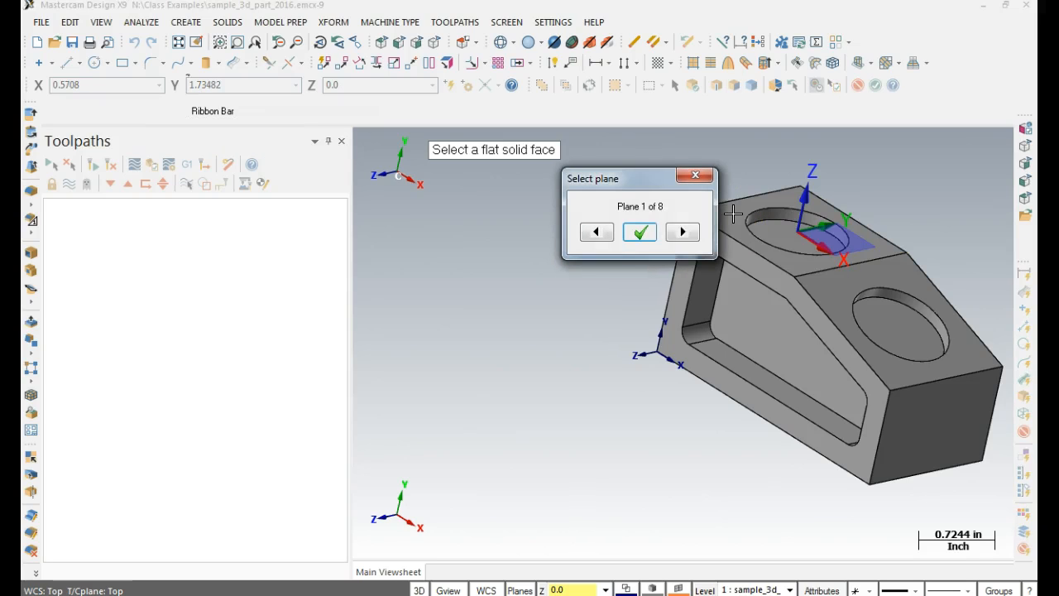
left_click_drag(648, 185, 553, 202)
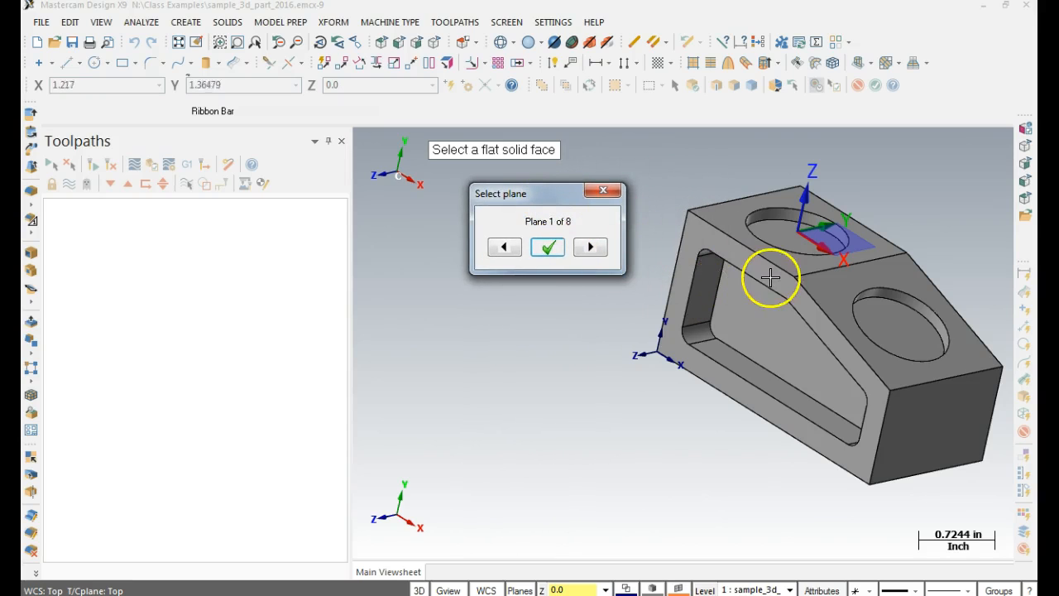
Step: Review the candidate plane orientations and accept plane 1 of 8, with Z pointing out of the face
left_click(590, 248)
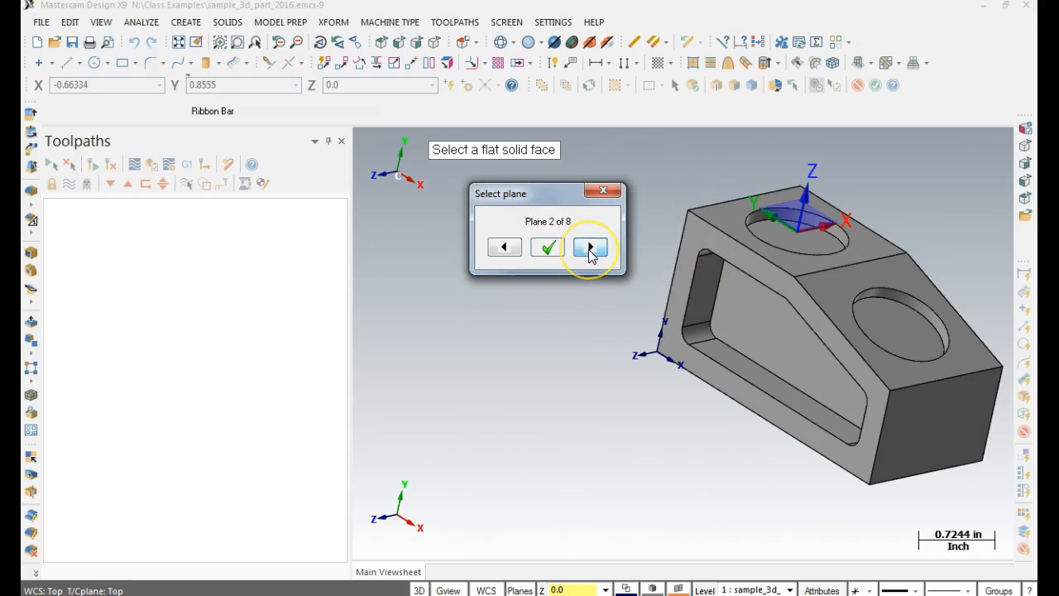
left_click(590, 248)
left_click(590, 248)
left_click(590, 248)
left_click(590, 248)
left_click(590, 248)
left_click(590, 249)
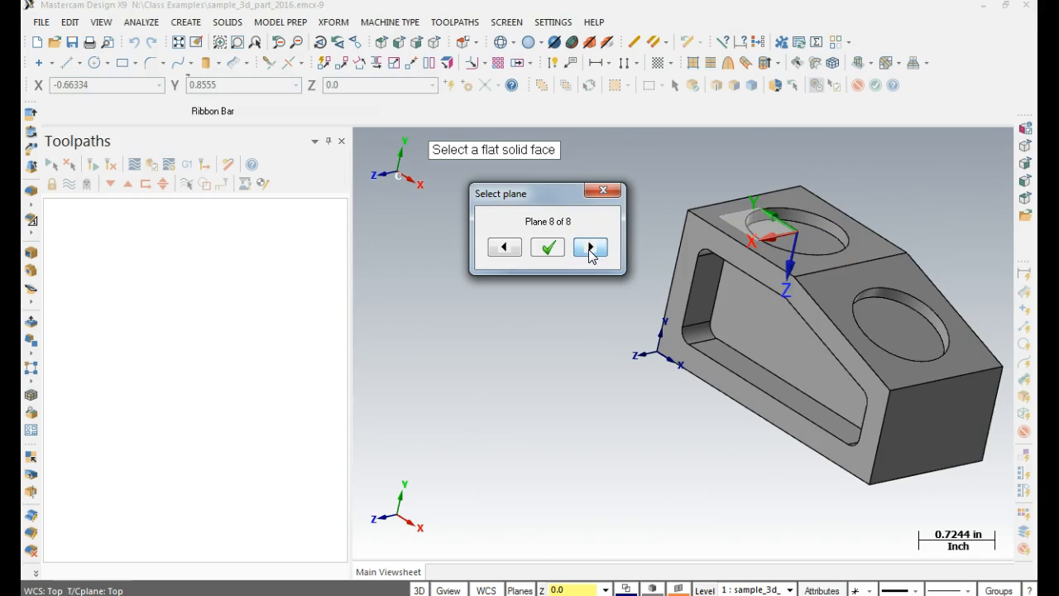
left_click(590, 248)
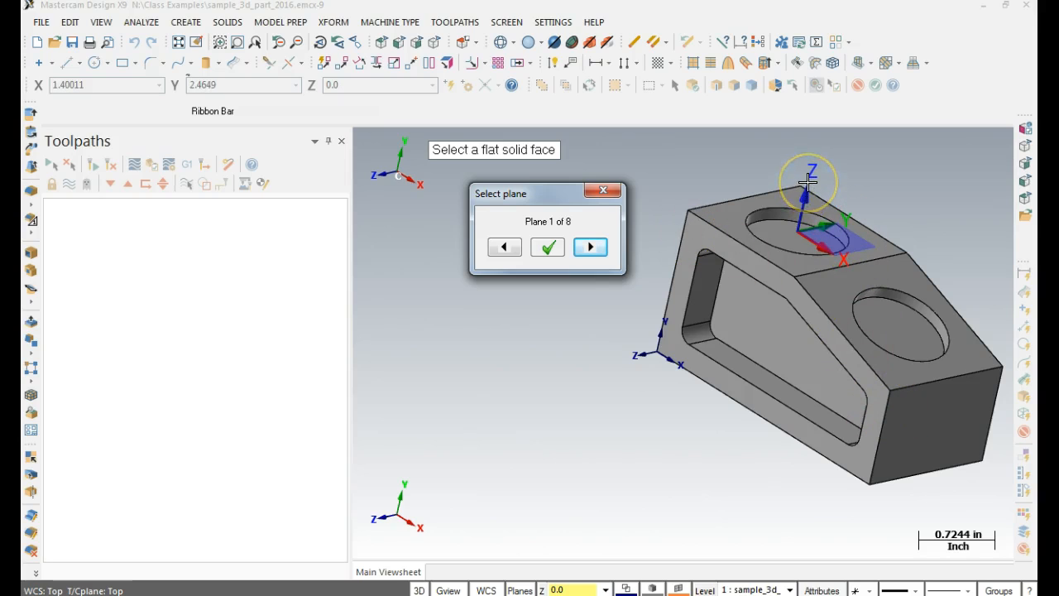
left_click(547, 248)
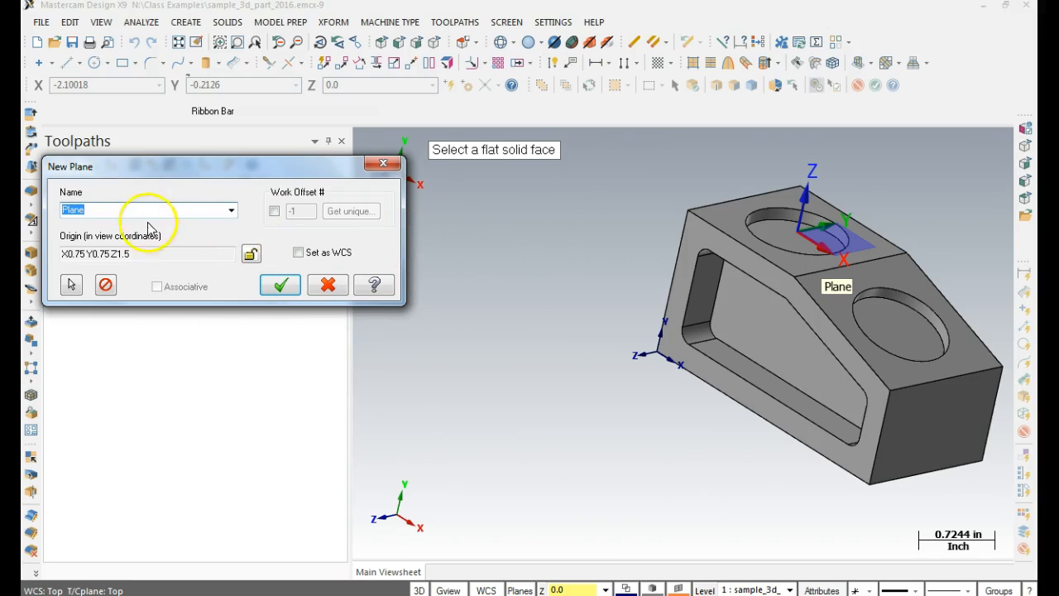
Step: Name the new plane My_Top and enable its work offset number with the value 0
left_click(82, 209)
double_click(82, 209)
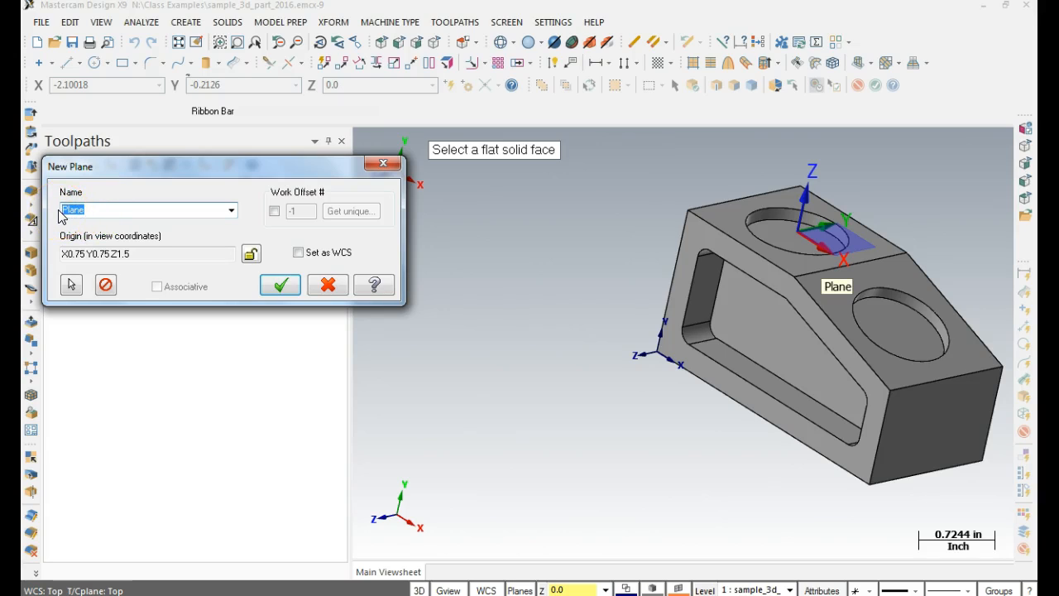
type("My-P")
key("BackSpace")
key("BackSpace")
type("_Top")
left_click(274, 212)
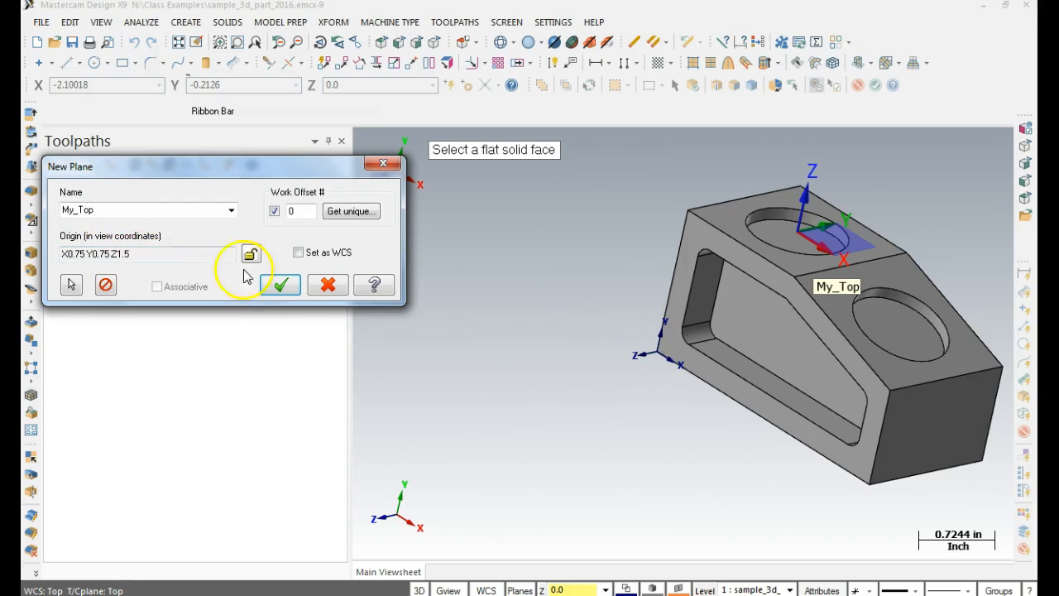
Step: Place the My_Top origin at the upper front corner of the non-sloped face, set the plane as WCS and accept it
left_click(71, 285)
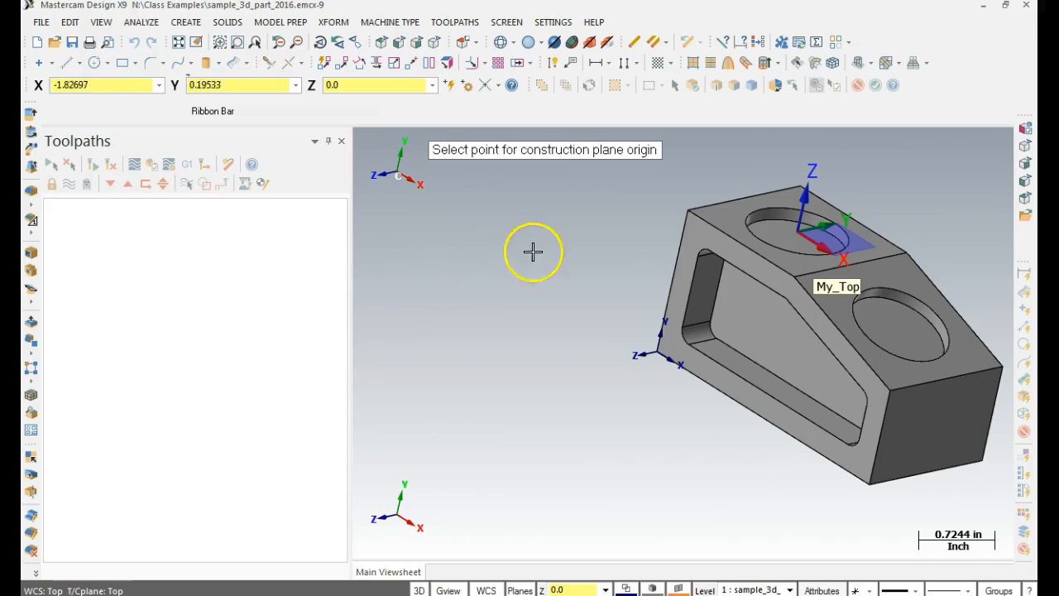
left_click(688, 212)
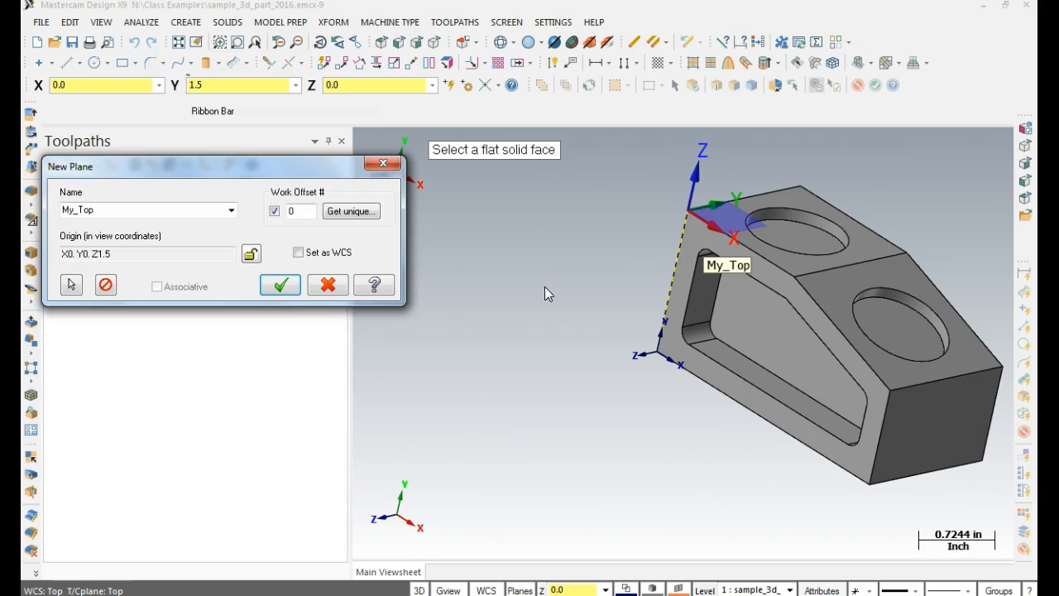
left_click(298, 253)
left_click(288, 289)
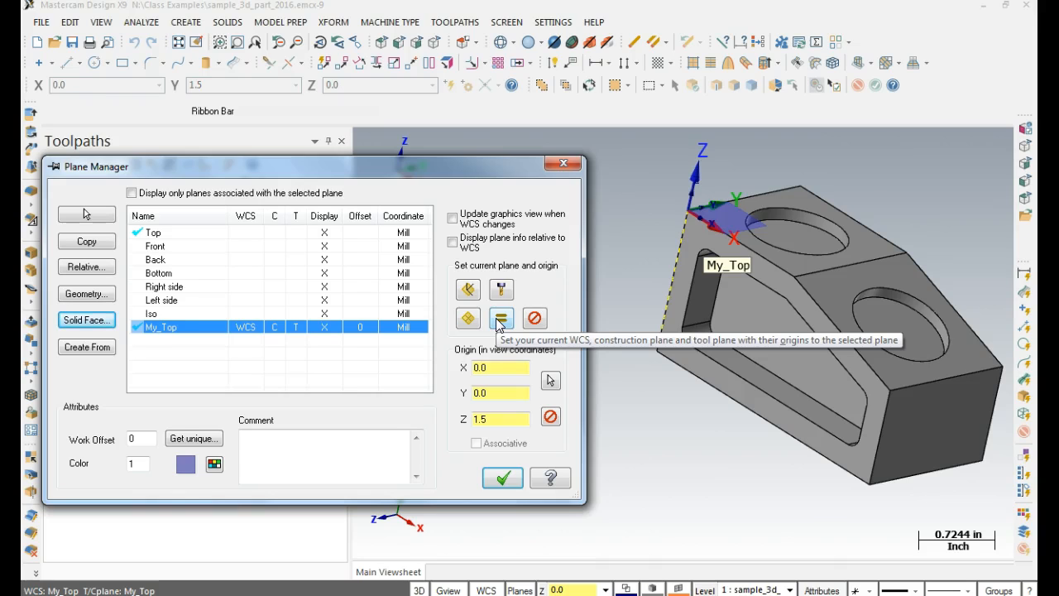
Step: Try Top as the current plane, restore My_Top as WCS, construction and tool plane, and close the Plane Manager
left_click(162, 234)
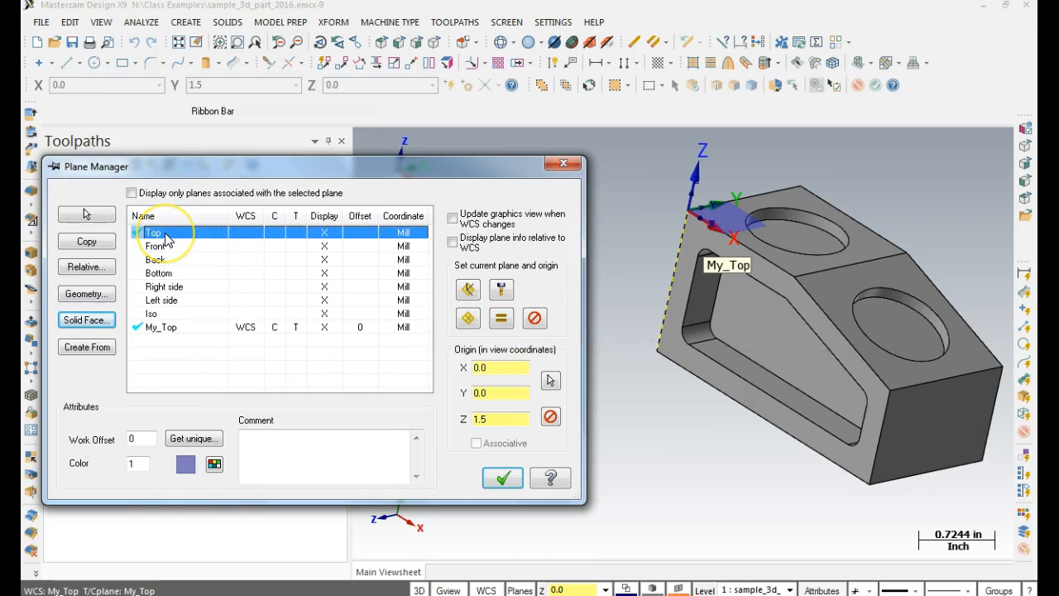
left_click(499, 319)
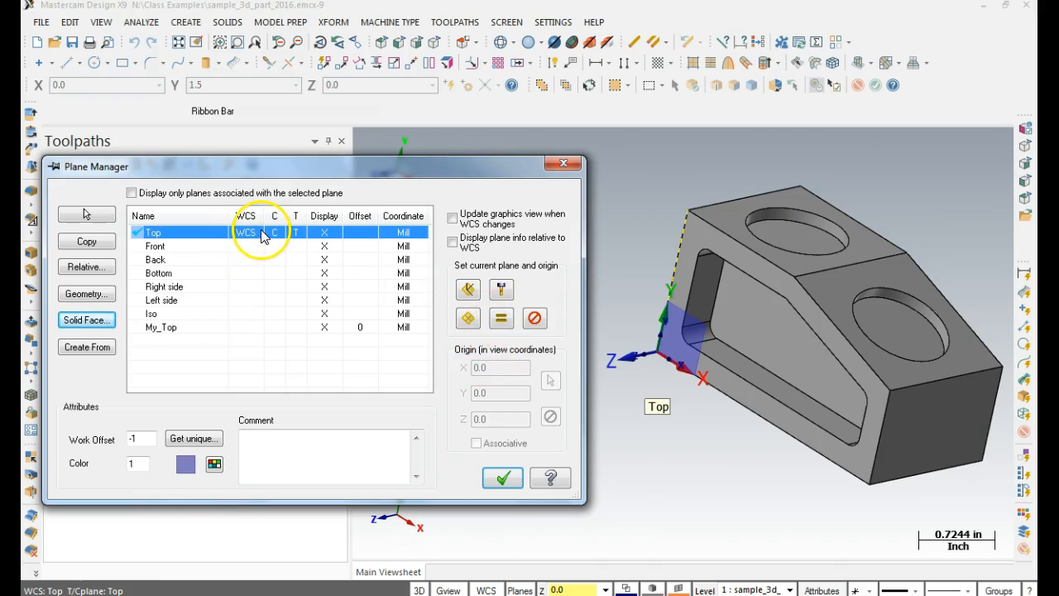
left_click(165, 327)
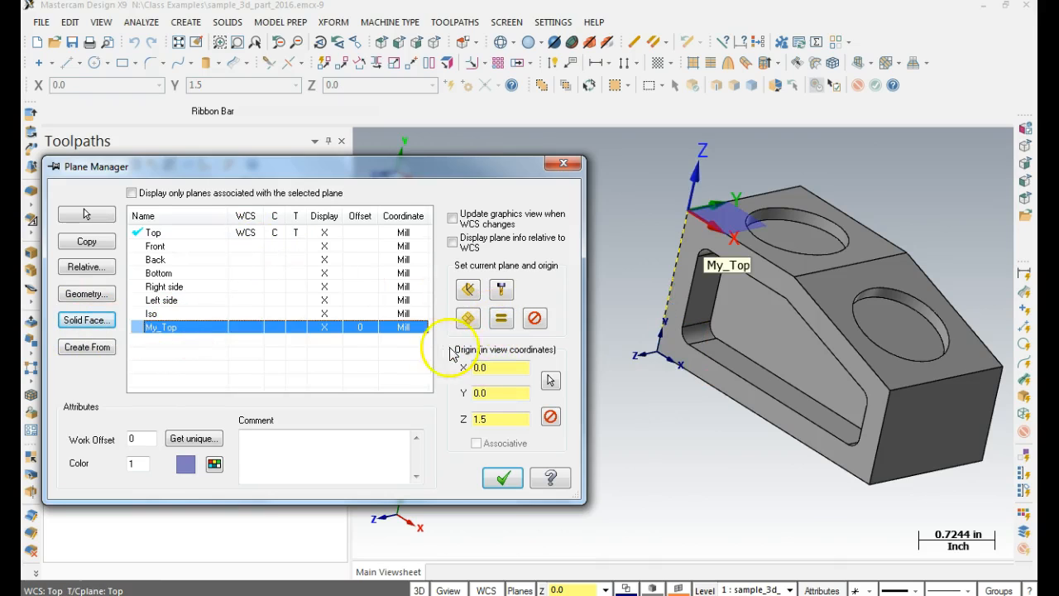
left_click(501, 319)
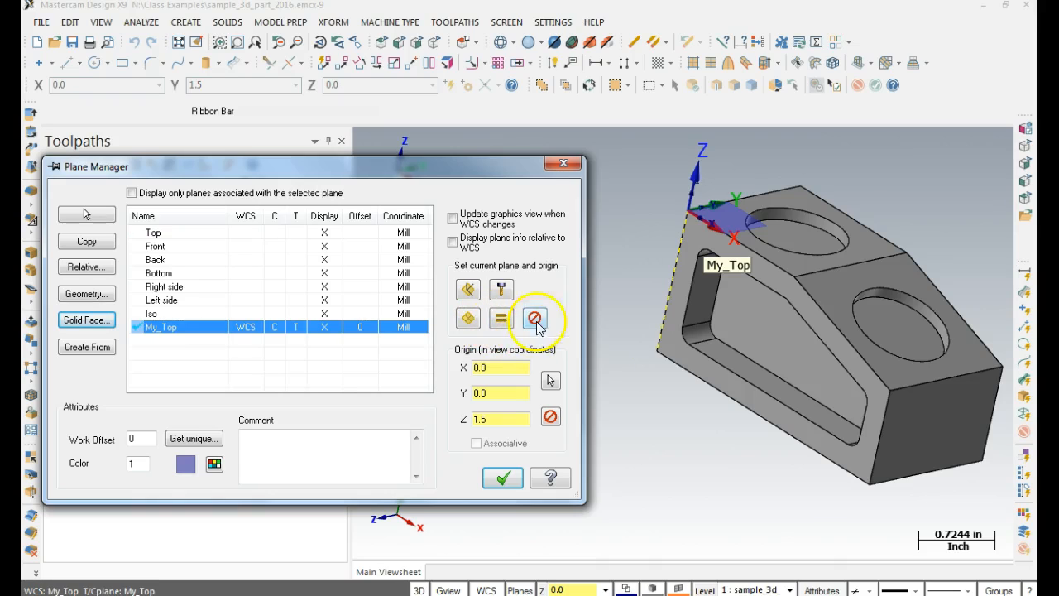
left_click(535, 319)
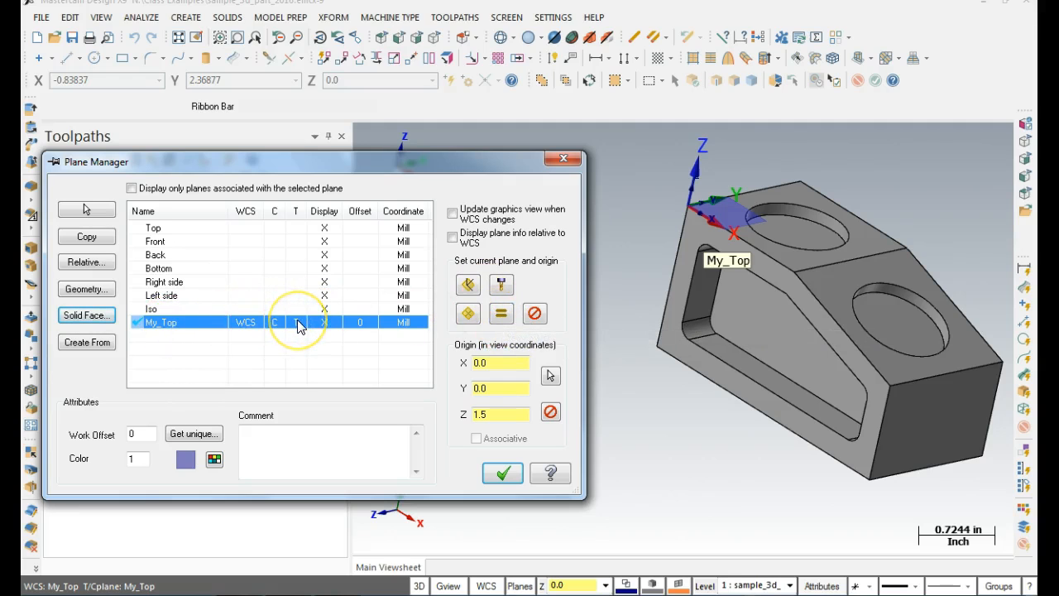
left_click(504, 474)
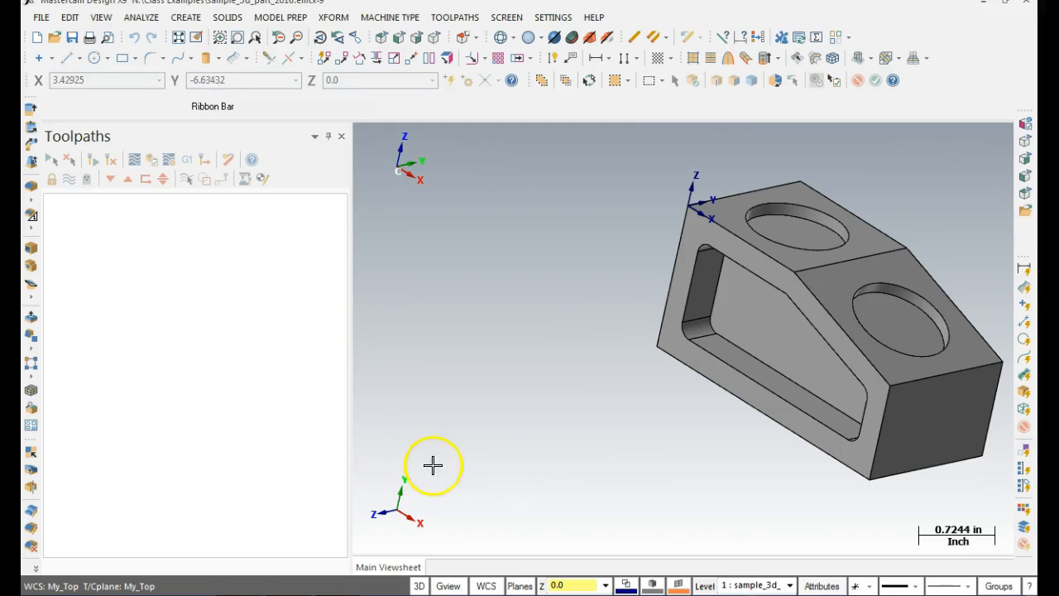
Step: Check the part's orientation under the My_Top WCS in the Top, Front, Right and Isometric views
left_click(385, 38)
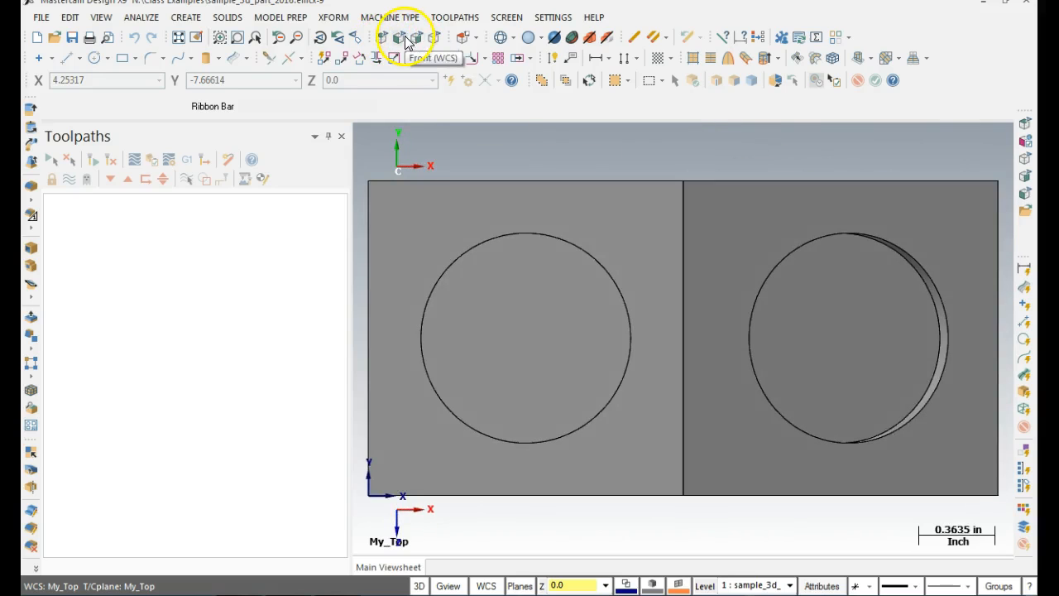
left_click(404, 39)
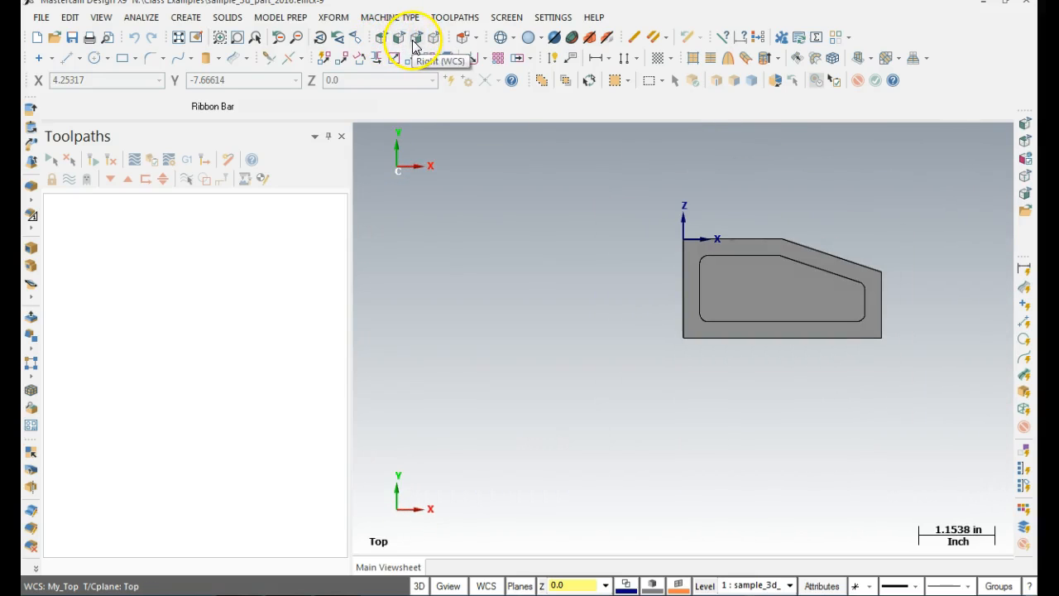
left_click(417, 39)
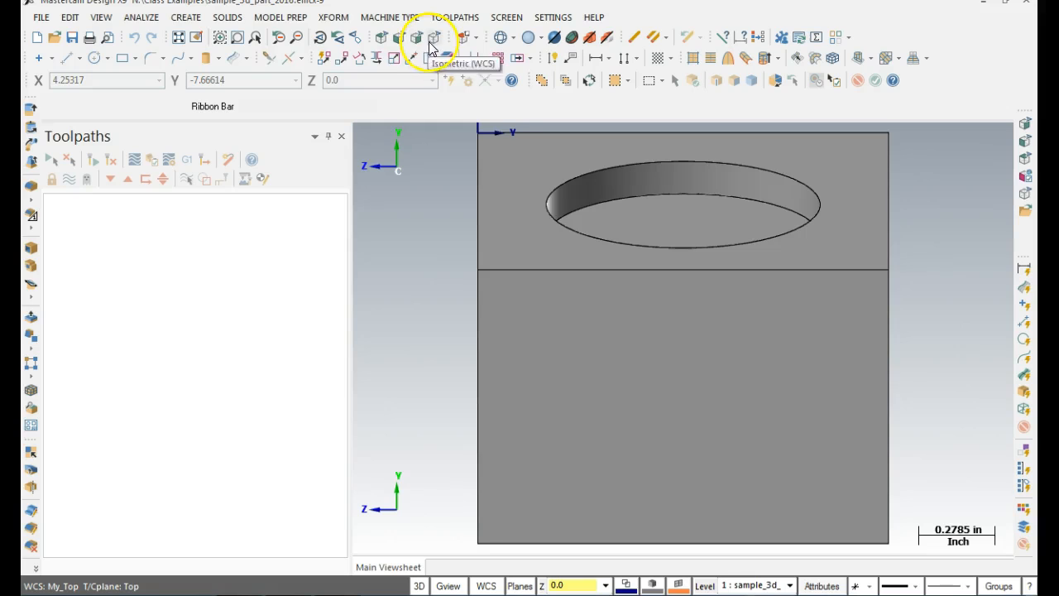
left_click(431, 38)
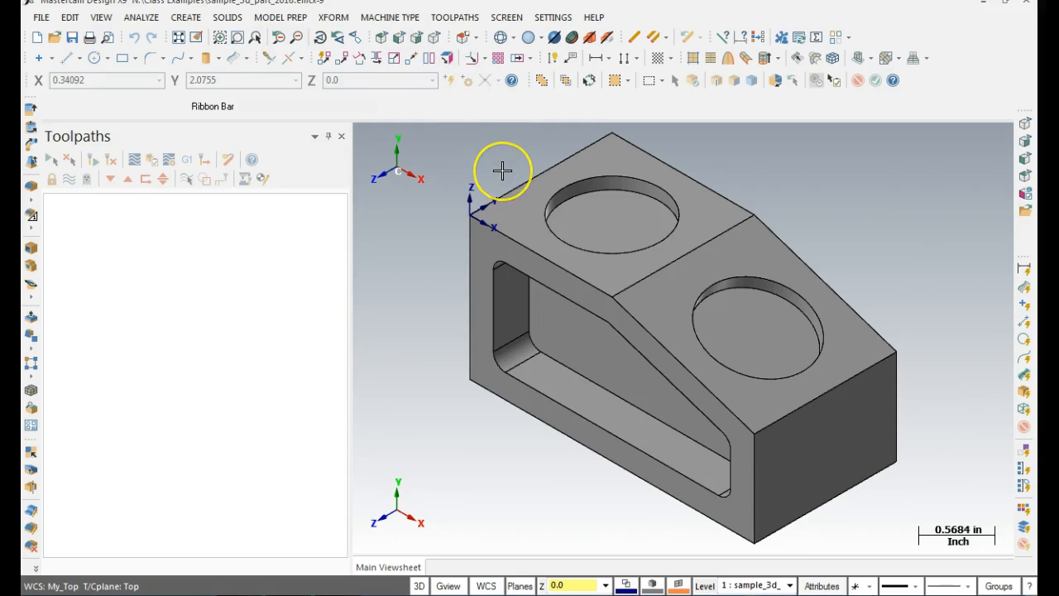
left_click(408, 143)
left_click(606, 285)
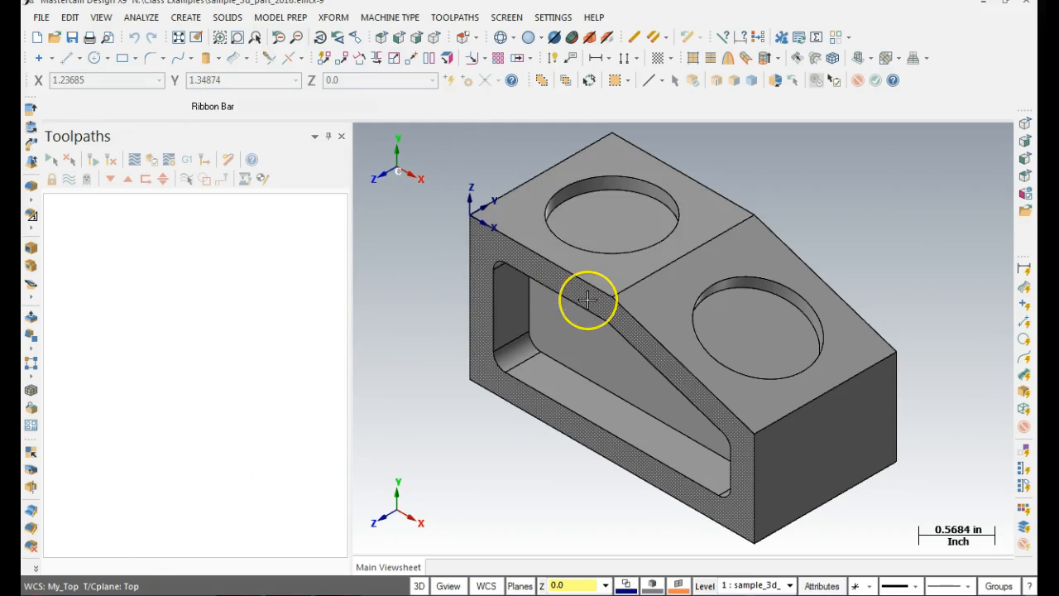
left_click(379, 315)
left_click(484, 282)
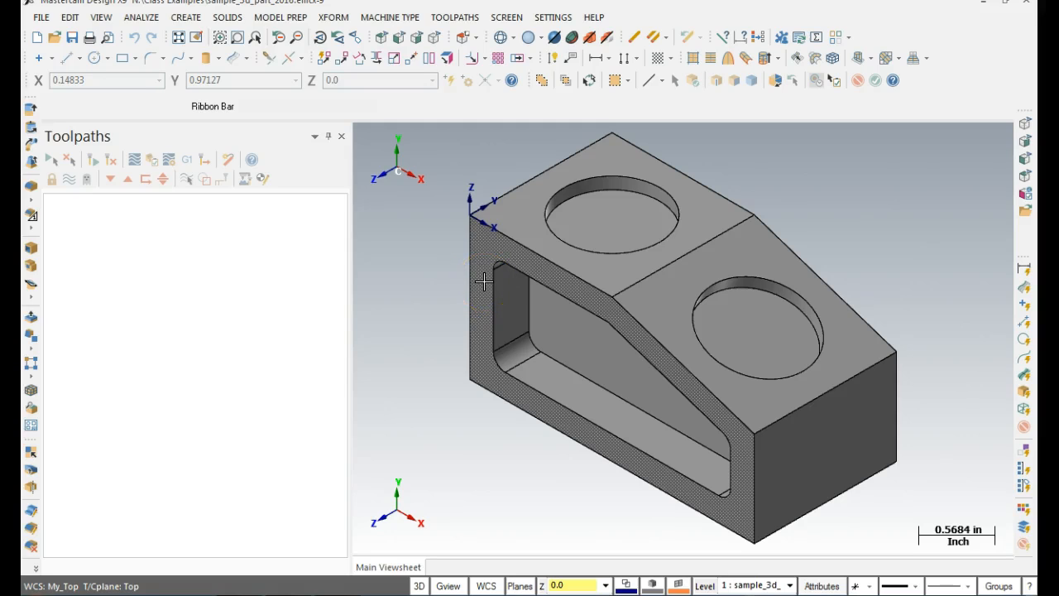
left_click(651, 173)
left_click(589, 198)
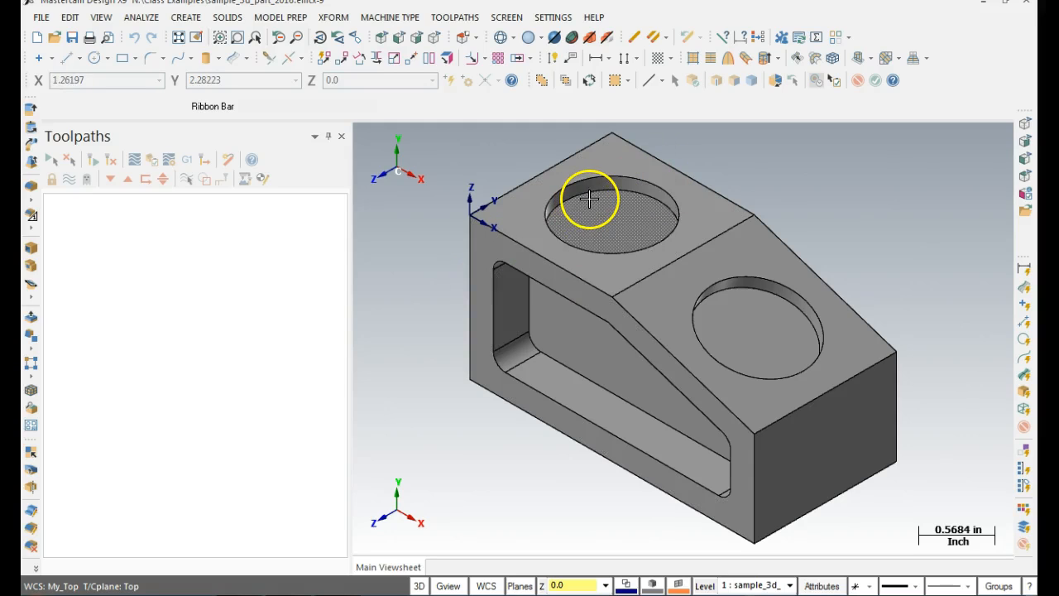
left_click(303, 304)
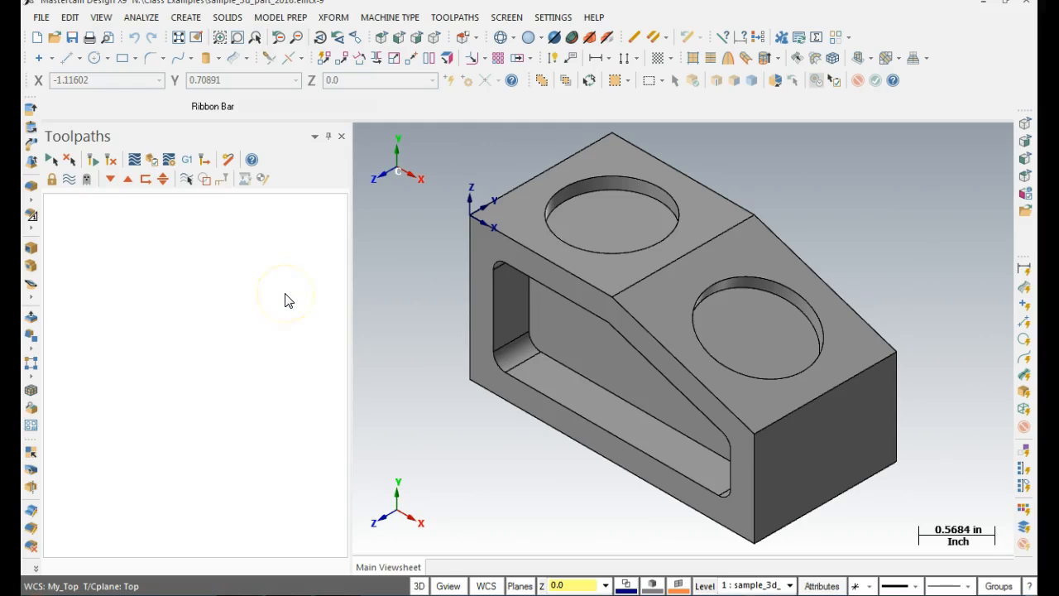
Step: Set the machine type to the EMCO CONCEPT MILL 55_FANUC MODE mill definition
left_click(402, 19)
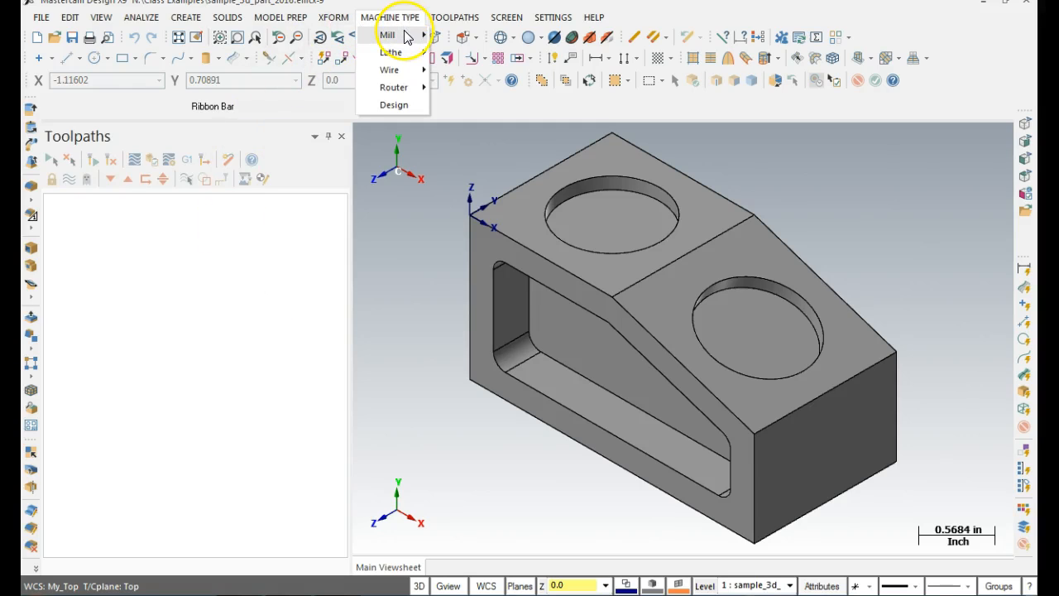
mouse_move(405, 36)
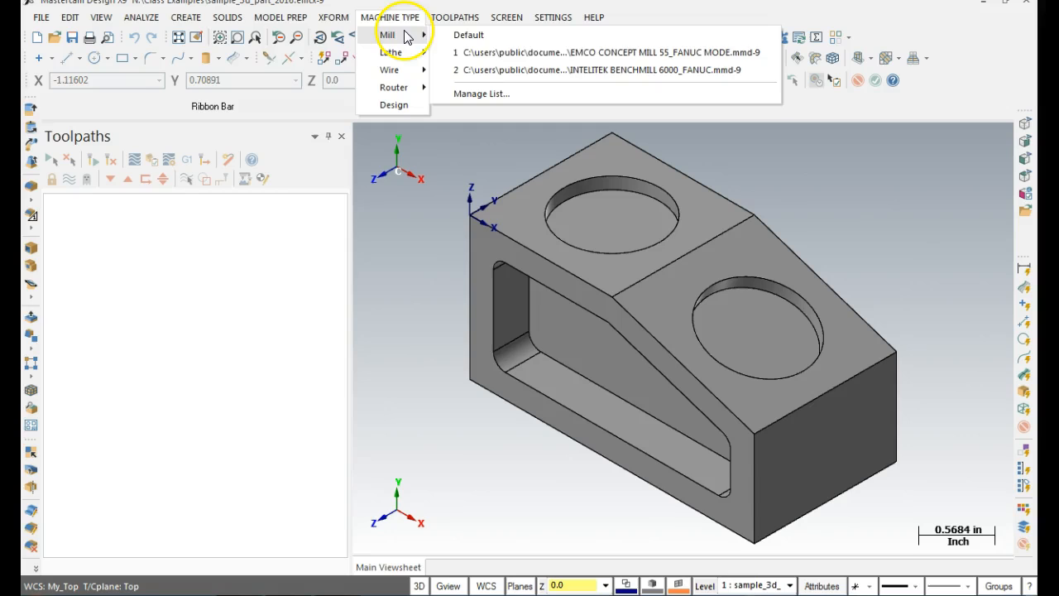
left_click(554, 55)
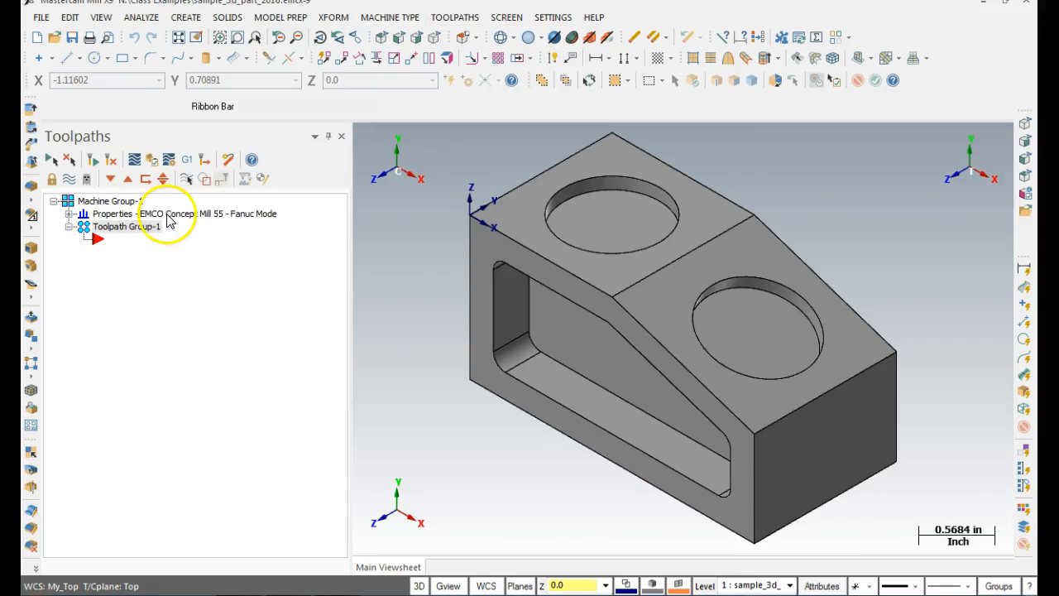
Step: Open the machine group's file properties and set the tool library to Emco_mill_inch.tooldb
left_click(69, 214)
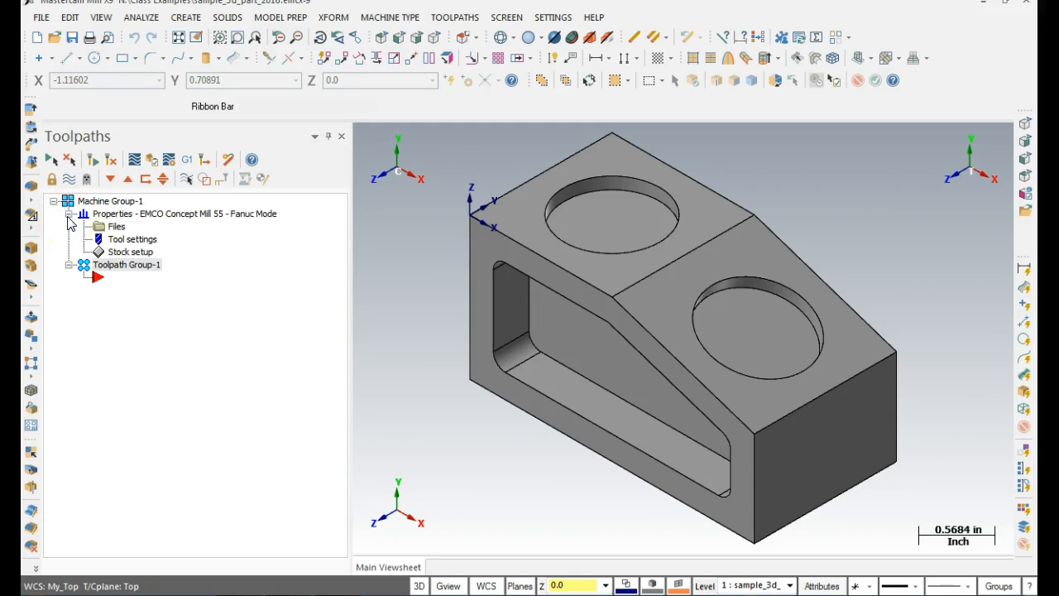
left_click(115, 229)
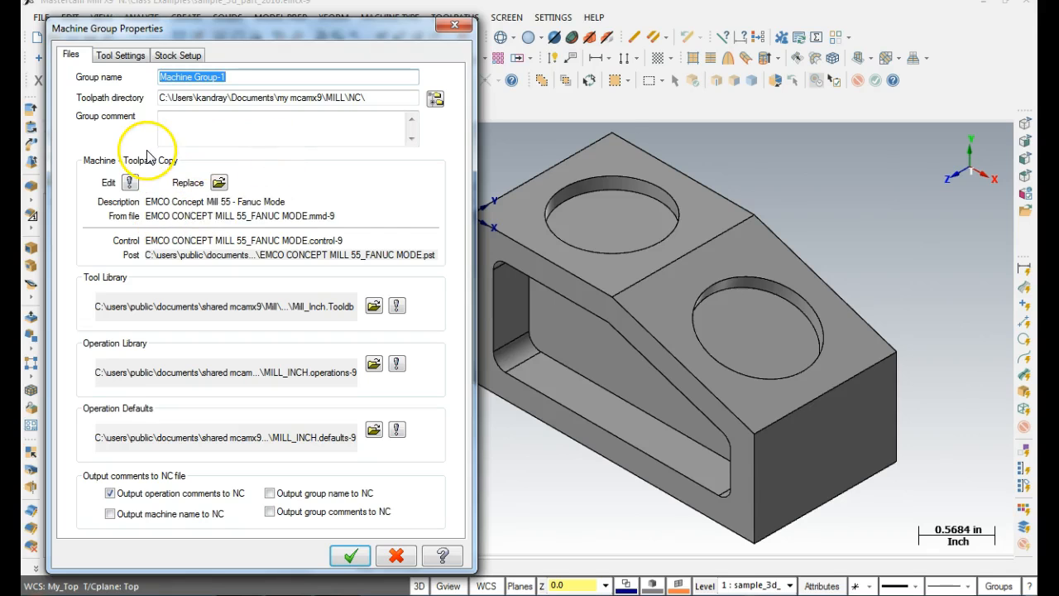
left_click(376, 312)
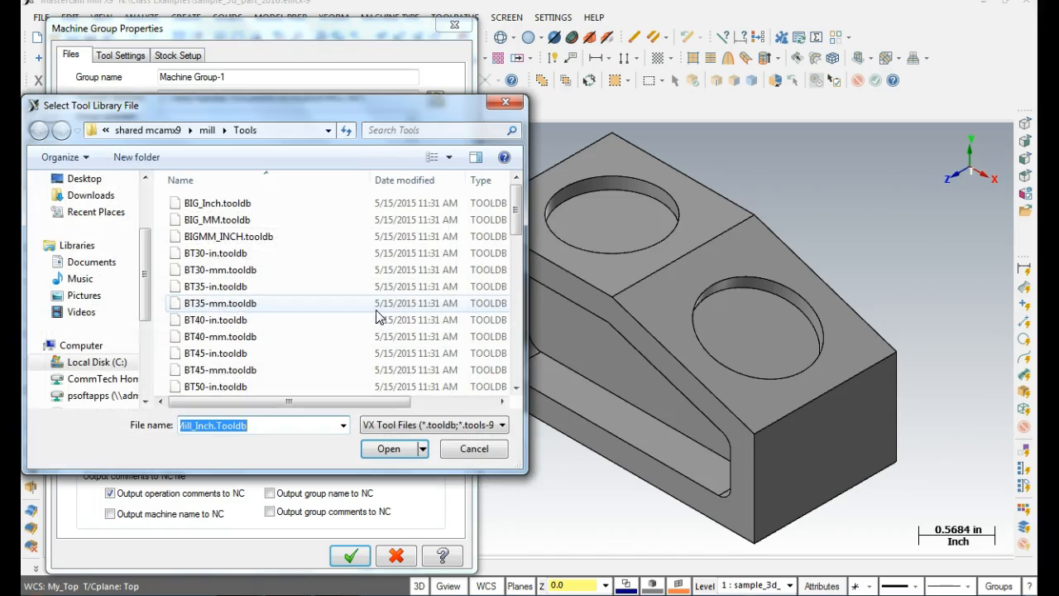
left_click_drag(514, 211, 516, 288)
left_click(248, 320)
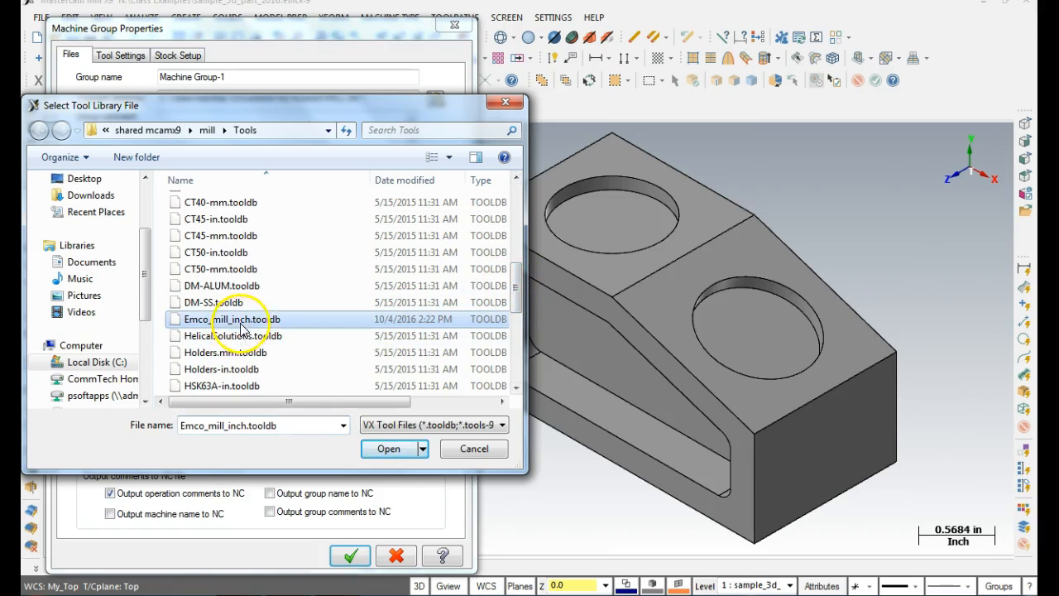
left_click(389, 449)
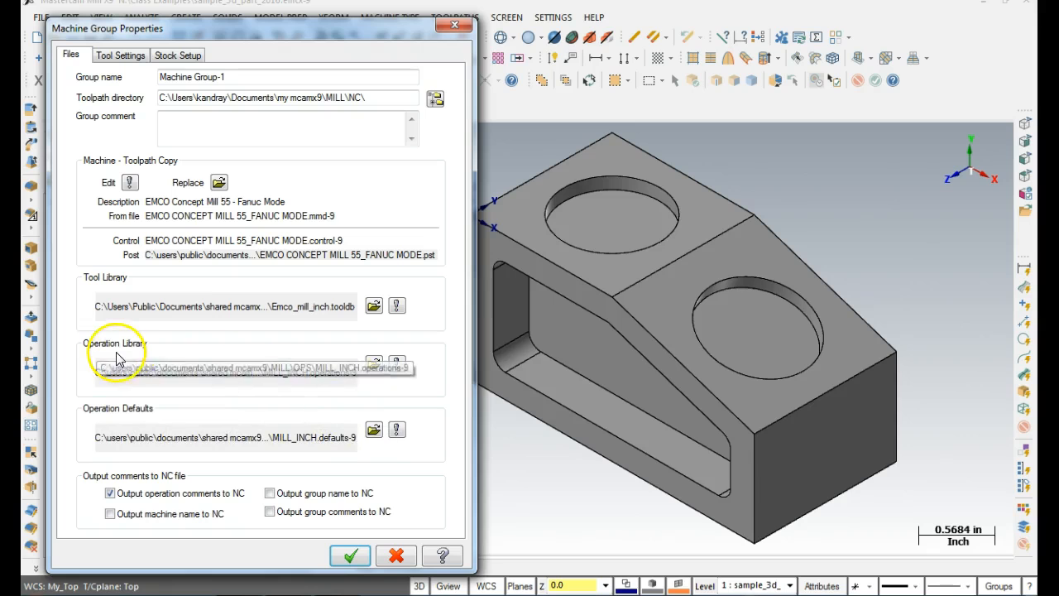
Step: Set the operation library to the custom MILL_INCH.operations-9 file from the Class Examples folder on the CNC Programming II drive
left_click(374, 363)
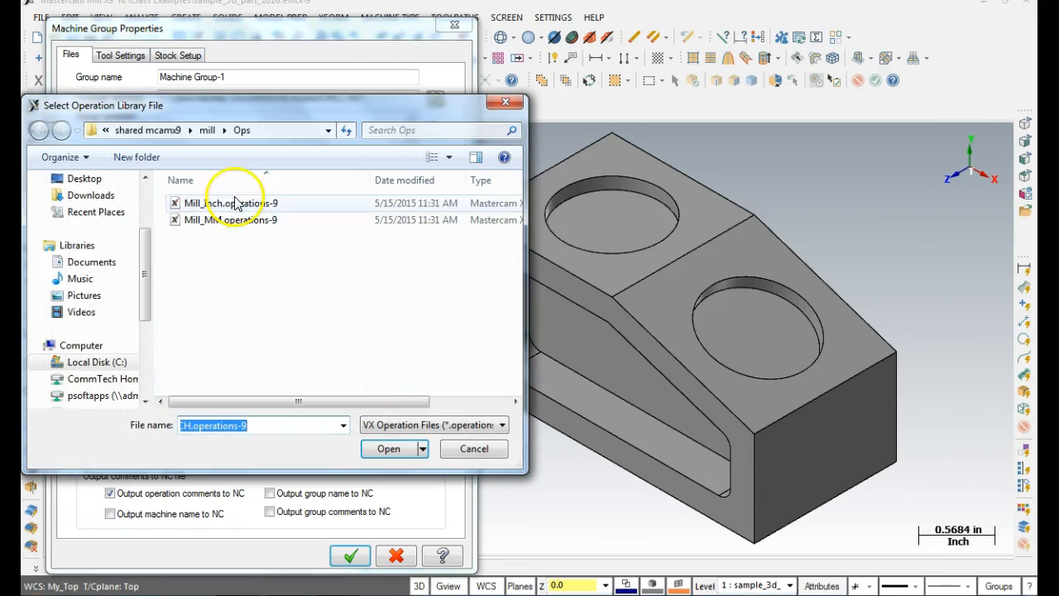
mouse_move(146, 285)
left_mouse_down()
mouse_move(147, 317)
mouse_move(145, 304)
left_mouse_up()
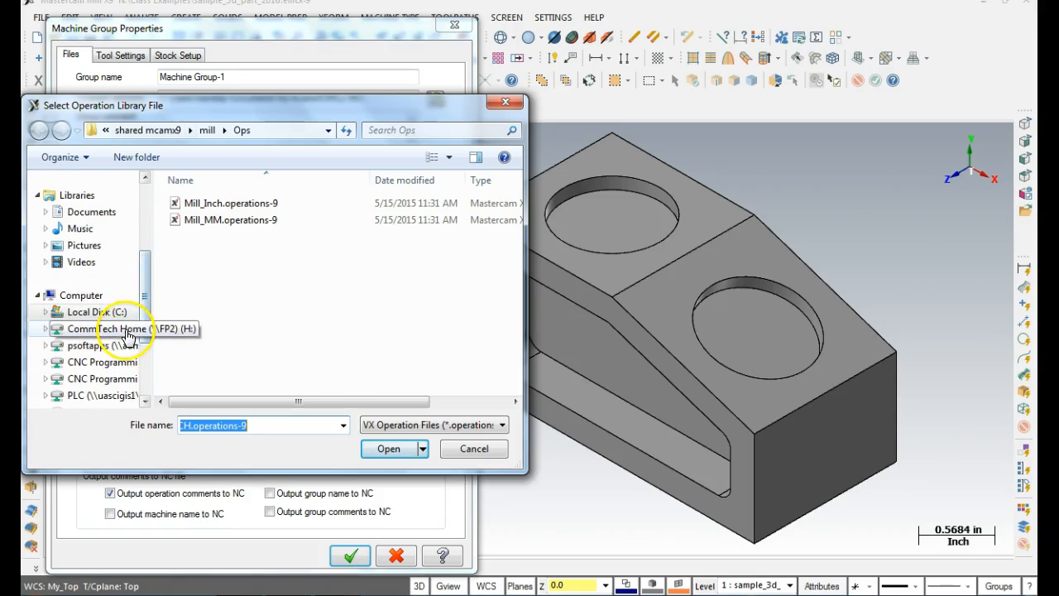
left_click(116, 378)
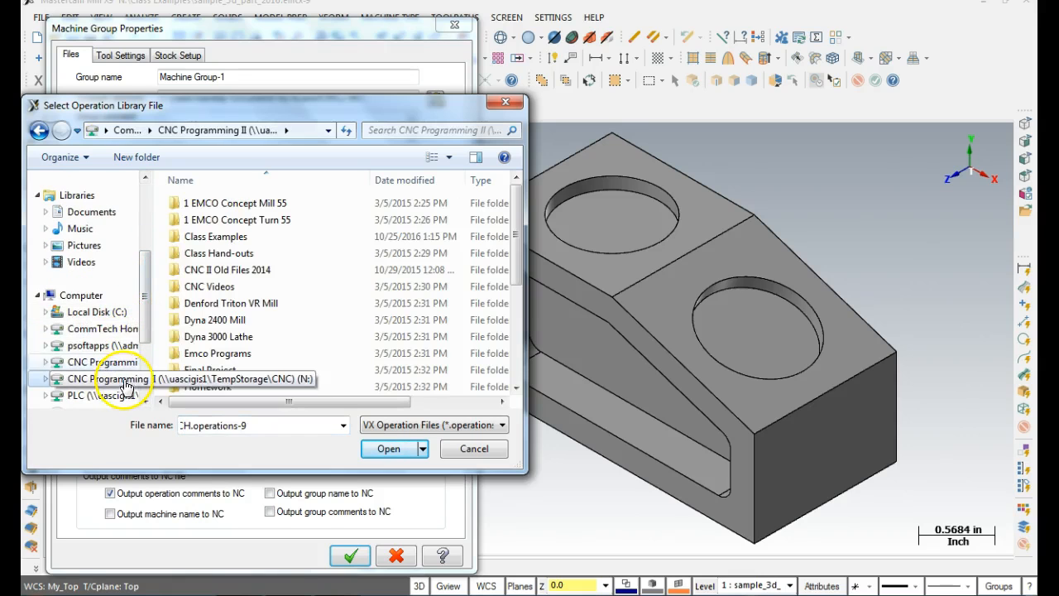
double_click(174, 238)
left_click(222, 202)
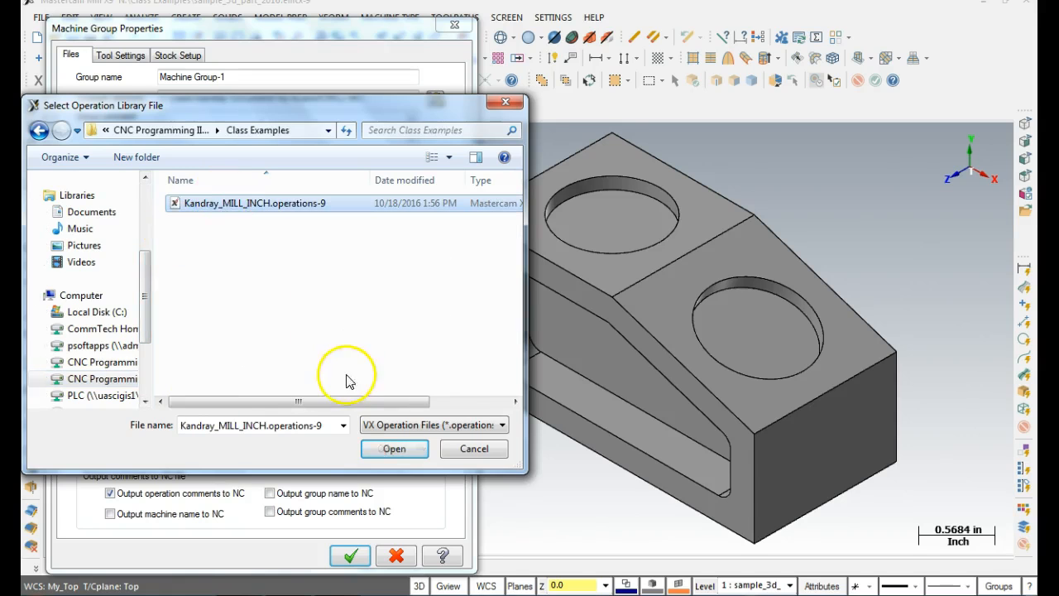
left_click(390, 448)
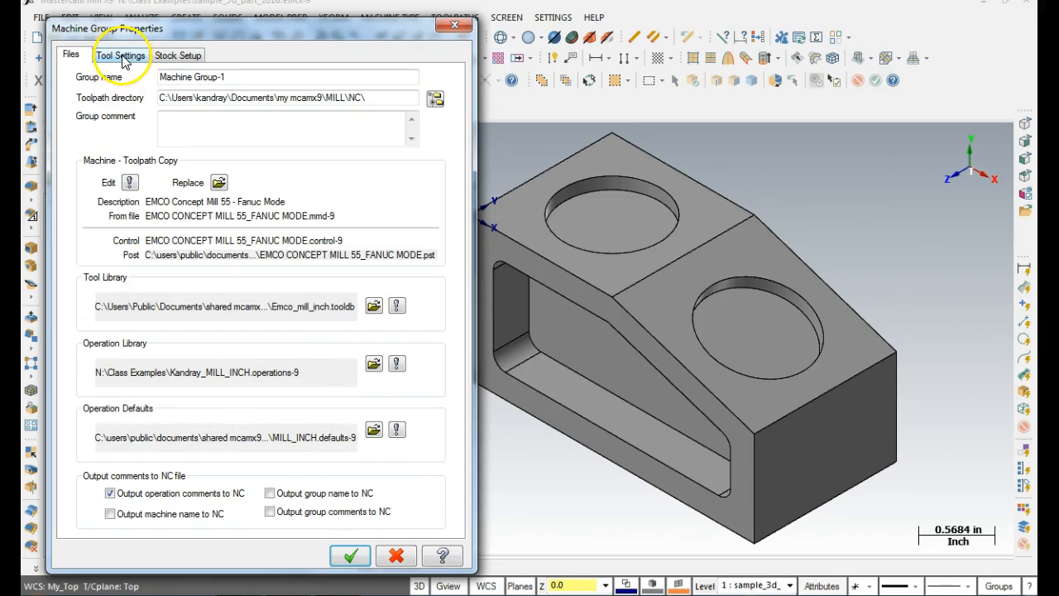
Step: Open the machine group's stock setup, turn on stock display and check that the stock plane is My_Top
left_click(167, 58)
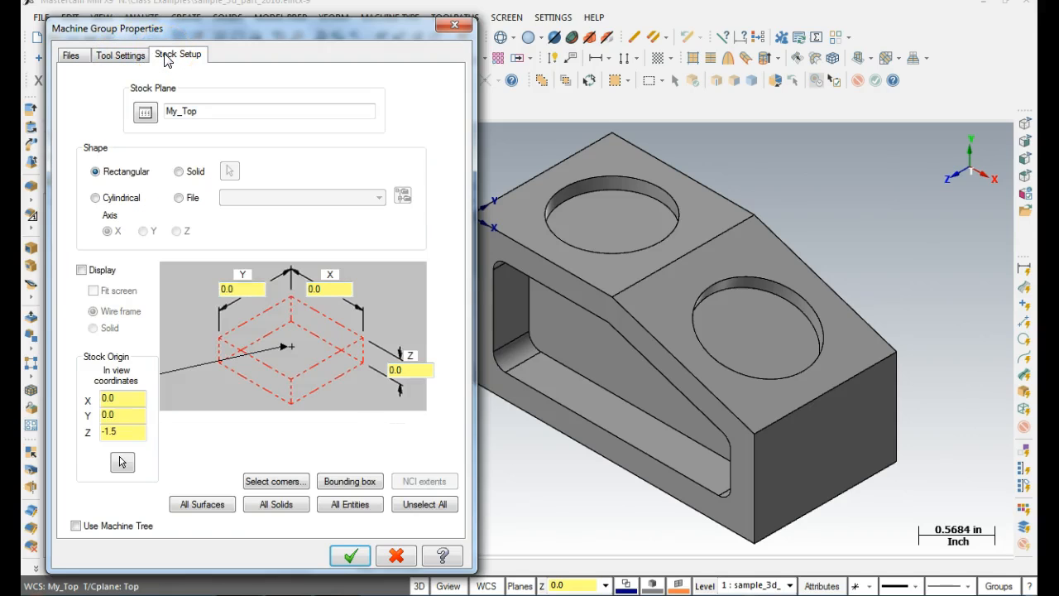
left_click(81, 270)
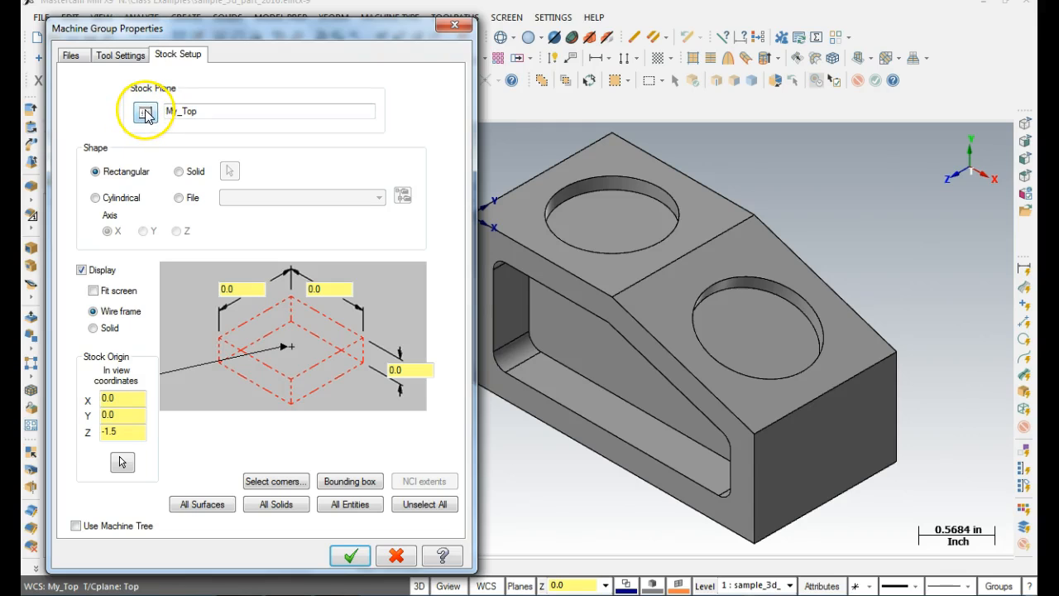
left_click(177, 113)
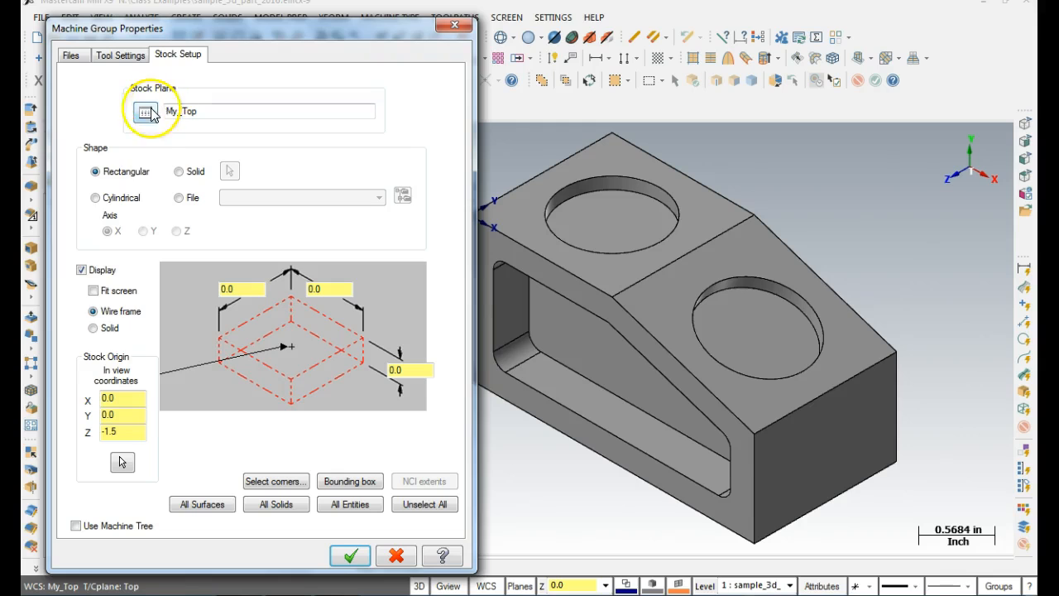
Step: Size the stock from a rectangular bounding box around the whole solid part and accept the stock setup
left_click(346, 482)
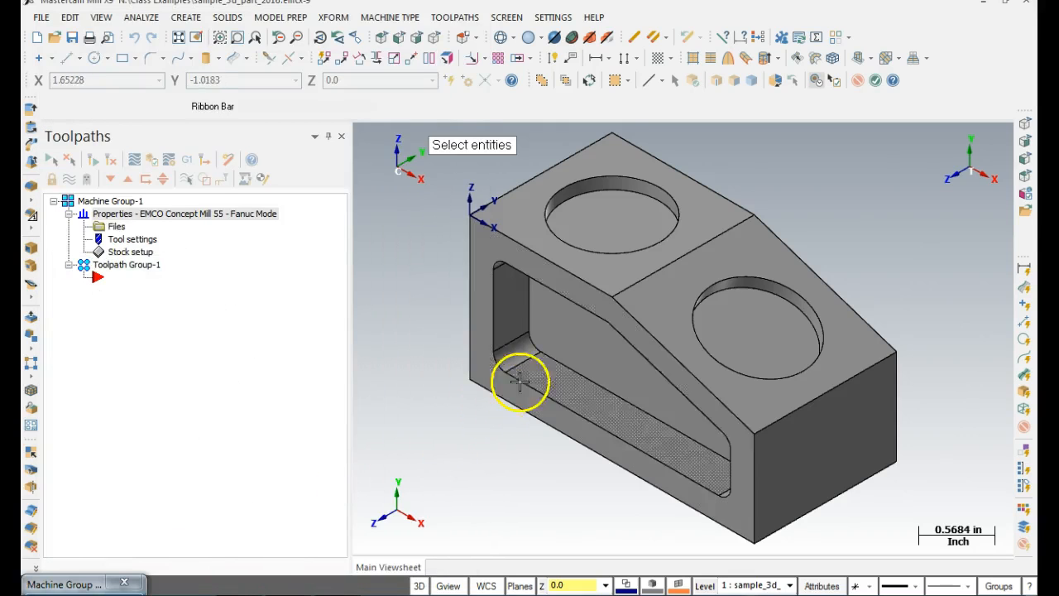
left_click(583, 280)
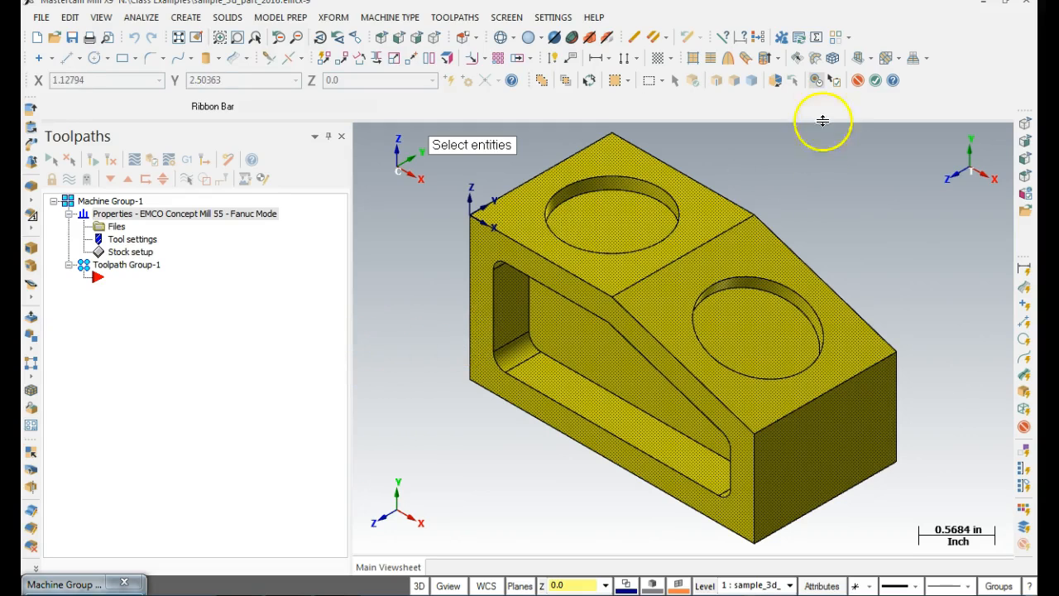
left_click(875, 81)
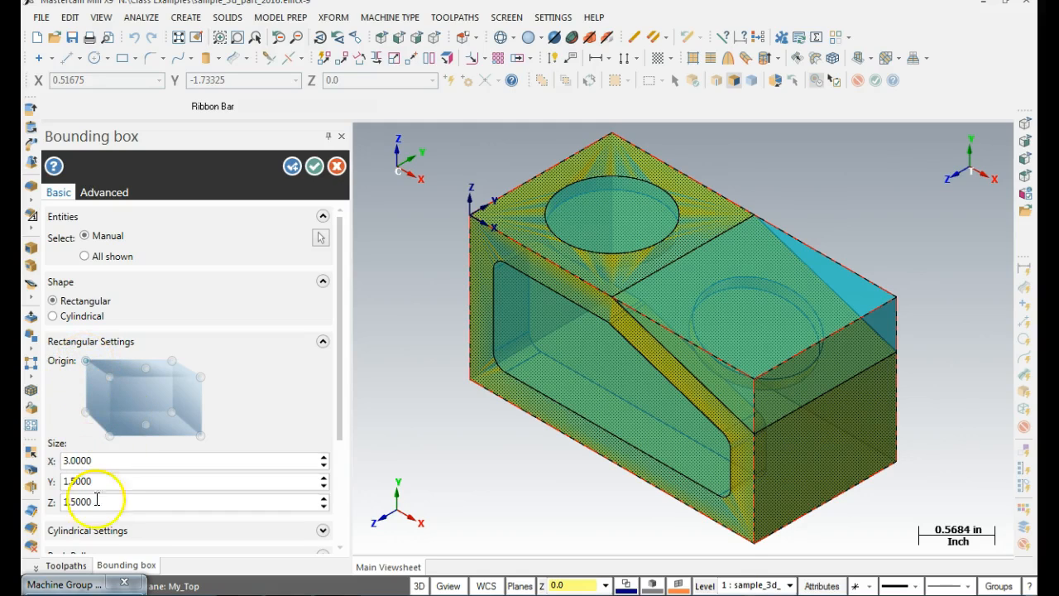
left_click(314, 168)
left_click(349, 558)
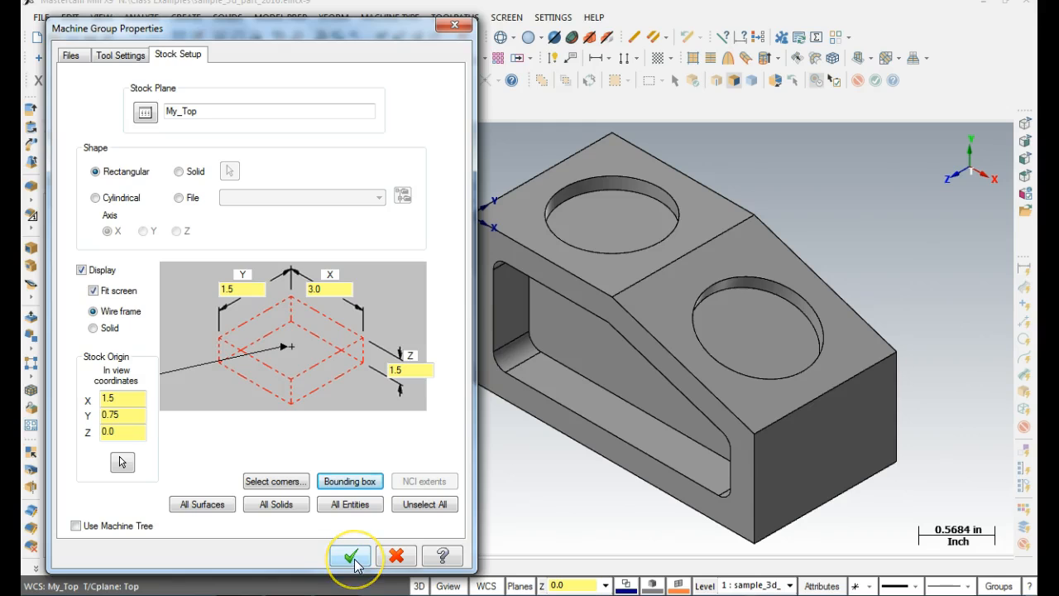
left_click(356, 566)
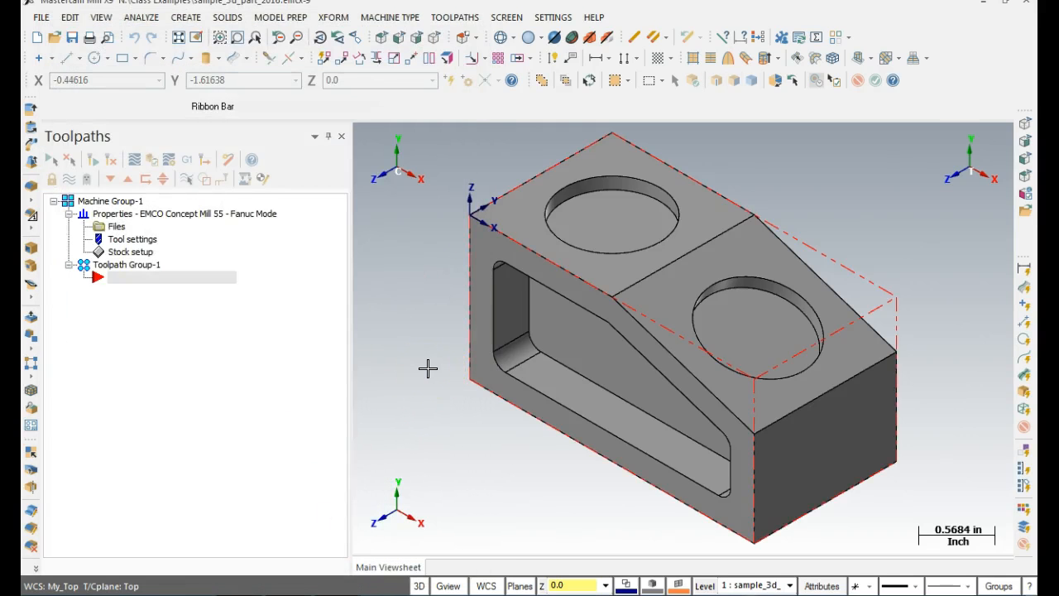
left_click(429, 347)
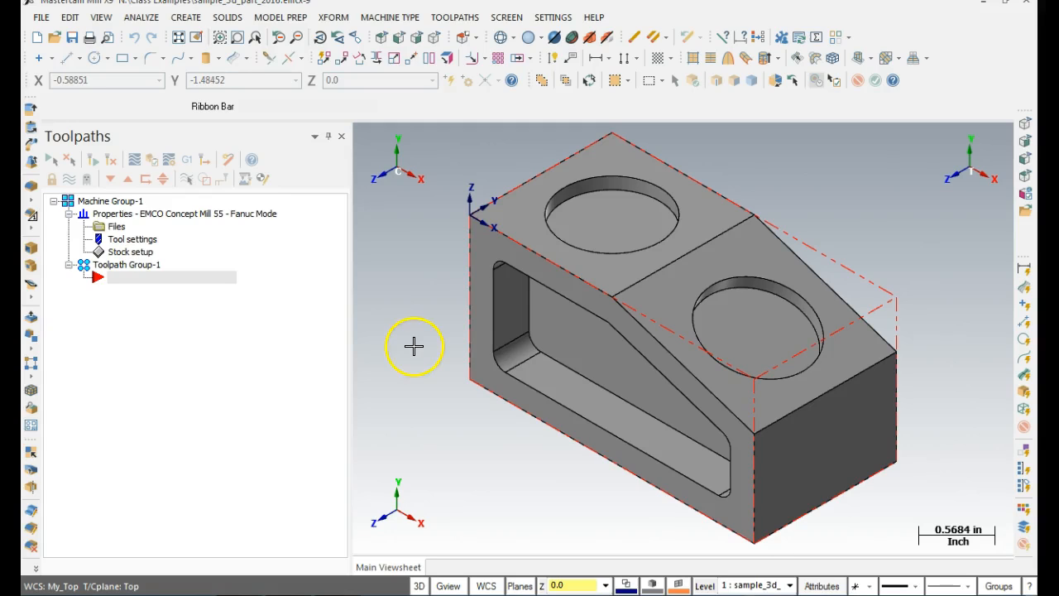
Step: Try the stock origin point at a corner of the stock block and return it to the block's top centre
left_click(124, 253)
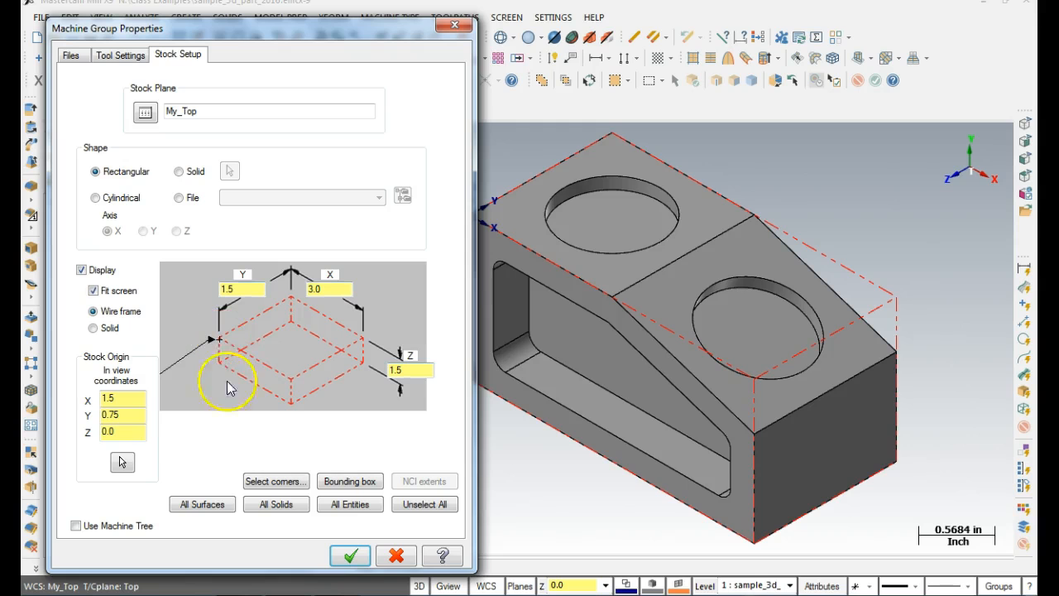
left_click(219, 335)
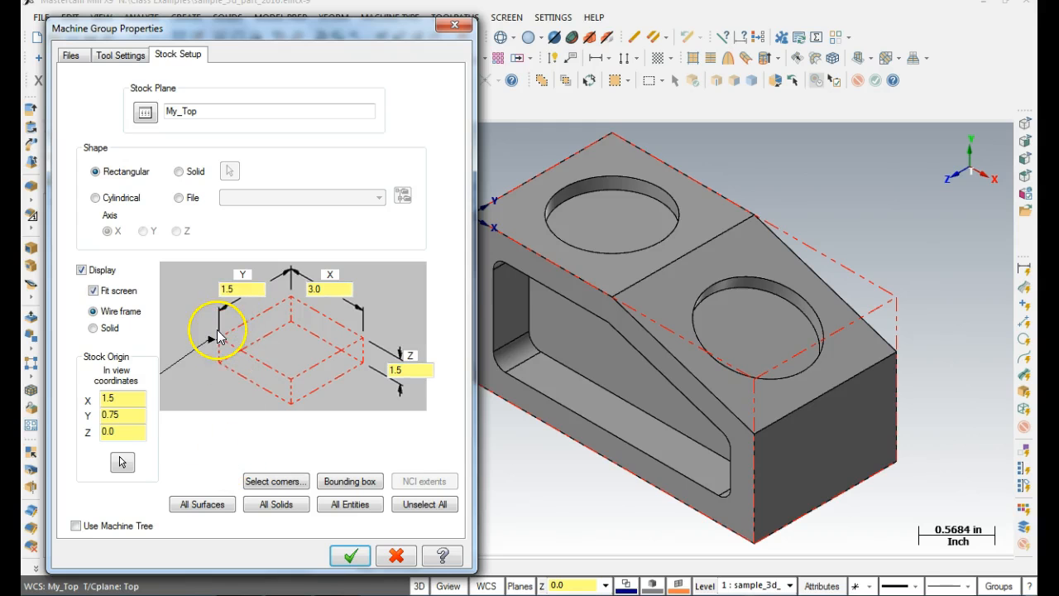
left_click(348, 556)
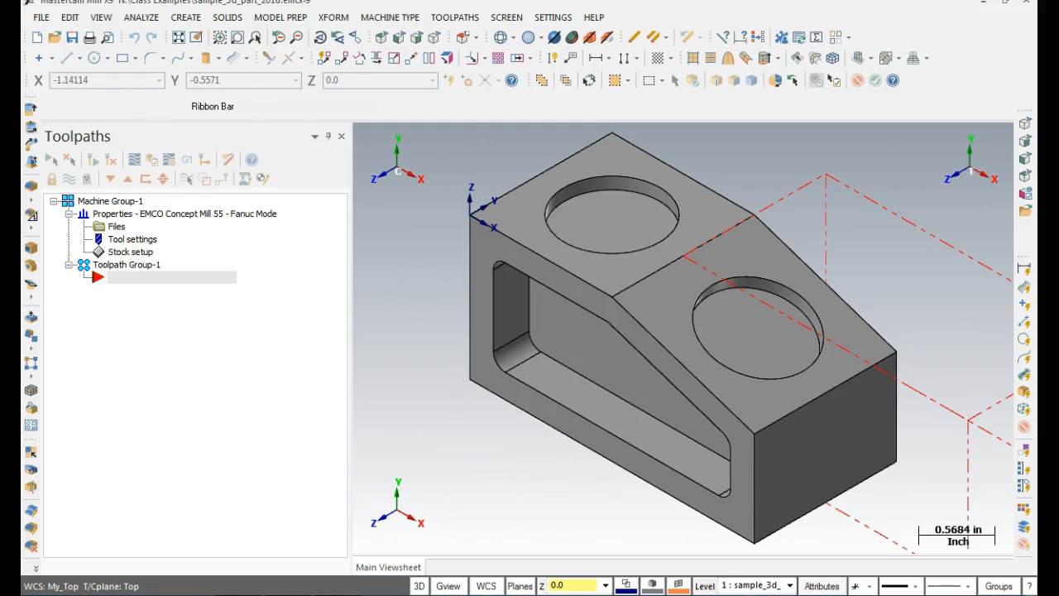
left_click(136, 258)
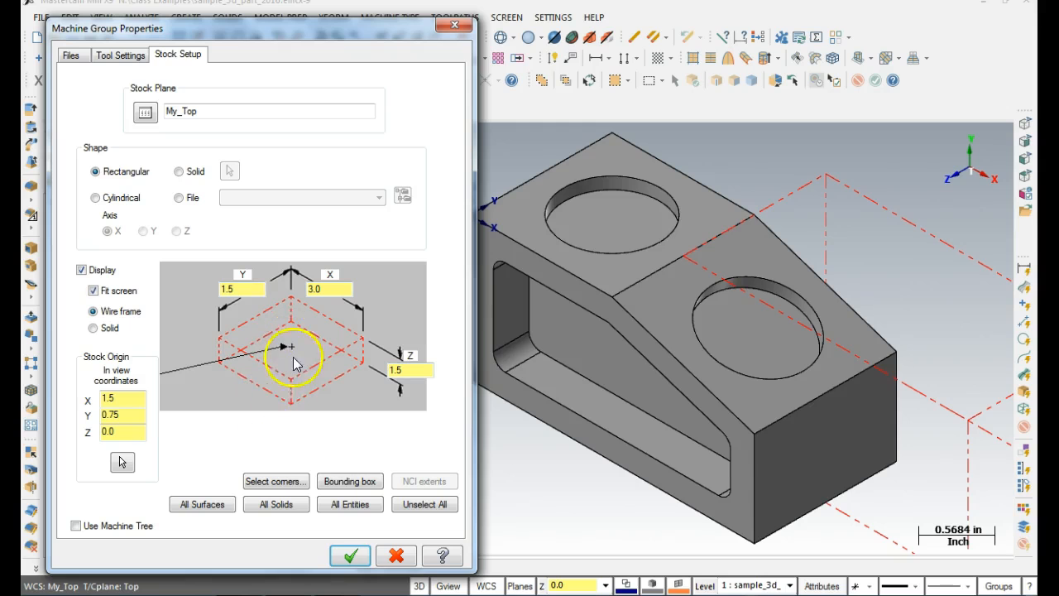
left_click(350, 555)
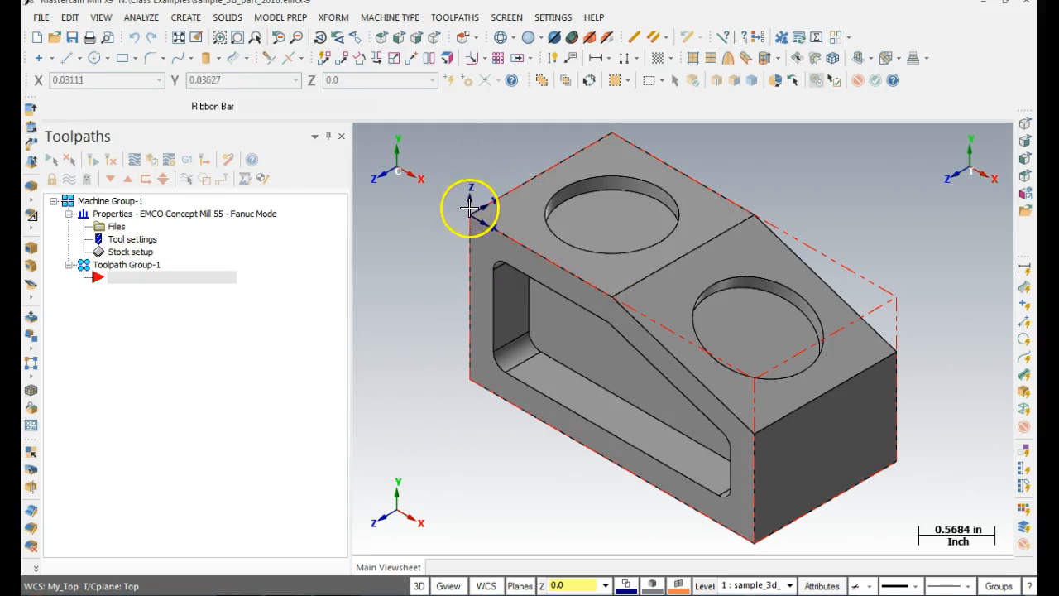
Step: Make My_Top the construction plane and tool plane as well as the WCS in the Plane Manager
left_click(519, 586)
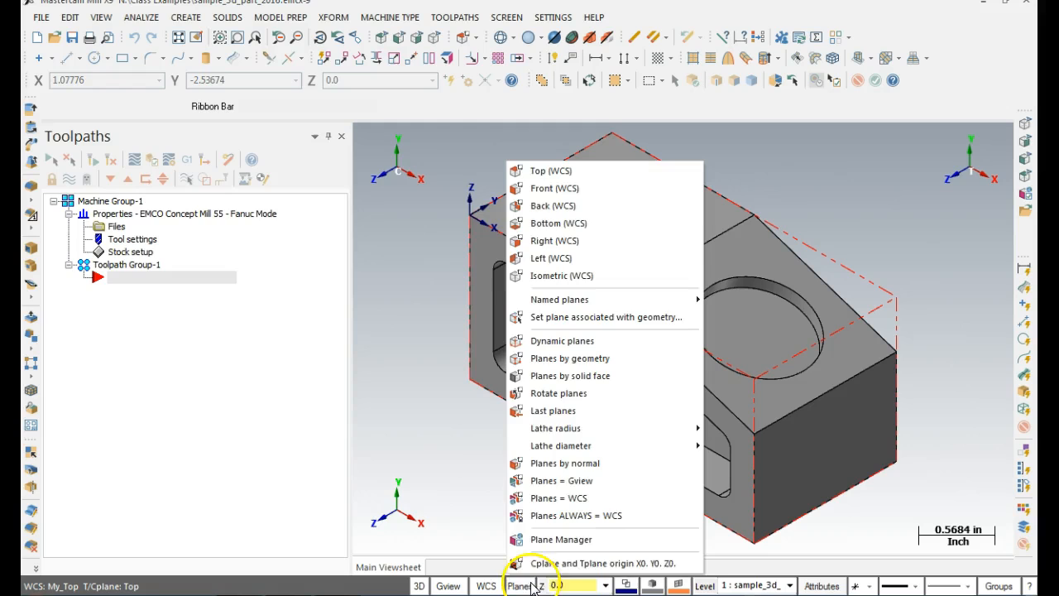
left_click(562, 540)
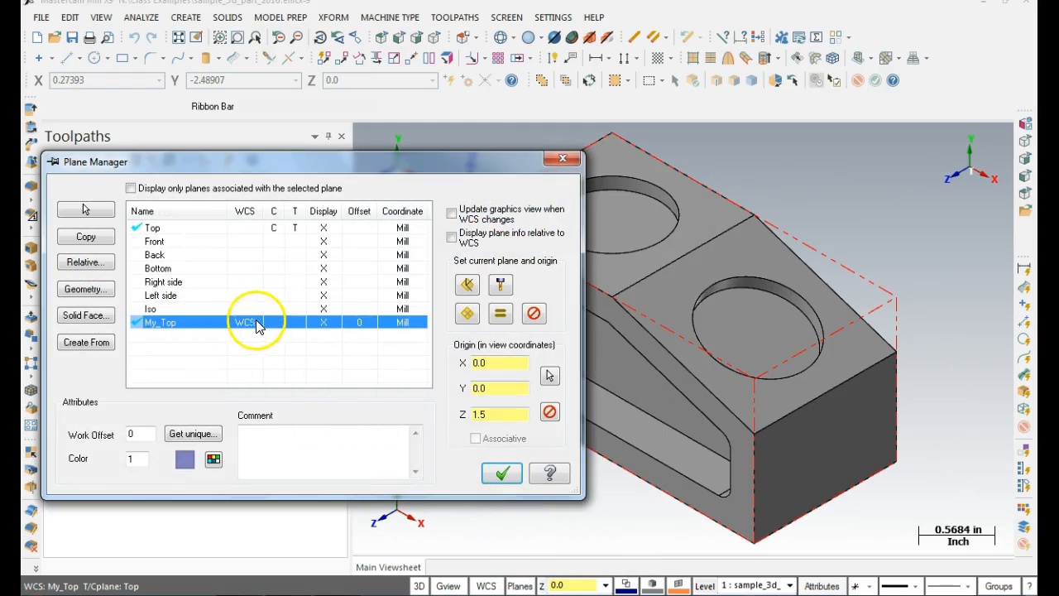
left_click(504, 318)
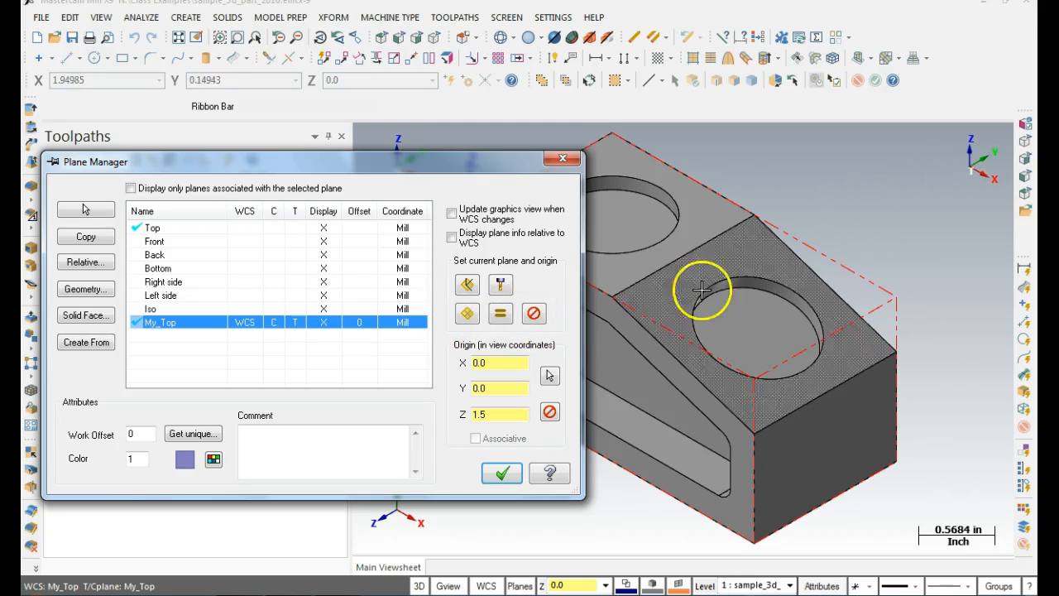
left_click(498, 471)
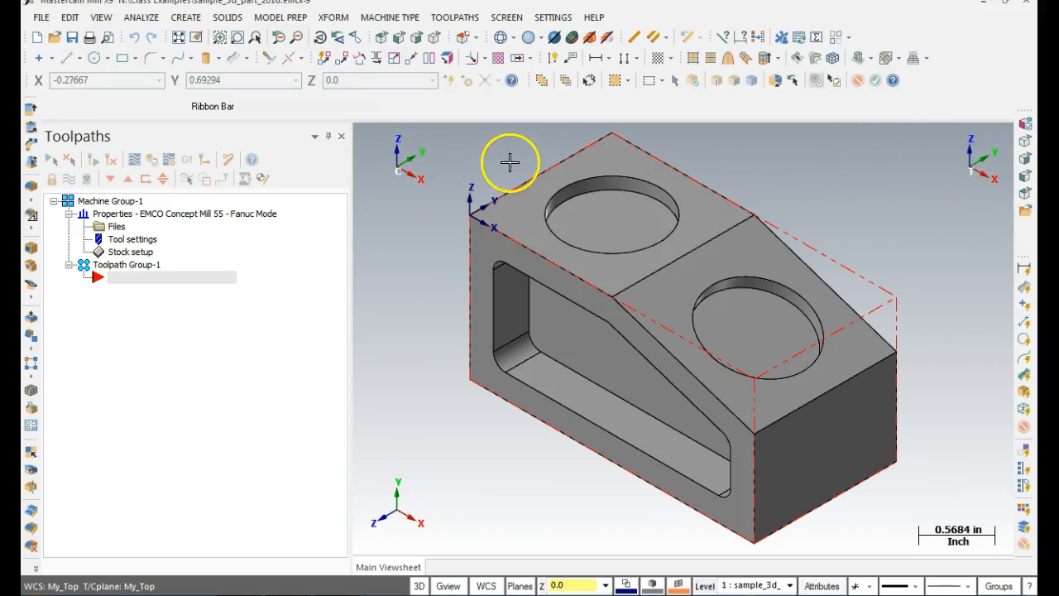
left_click(489, 215)
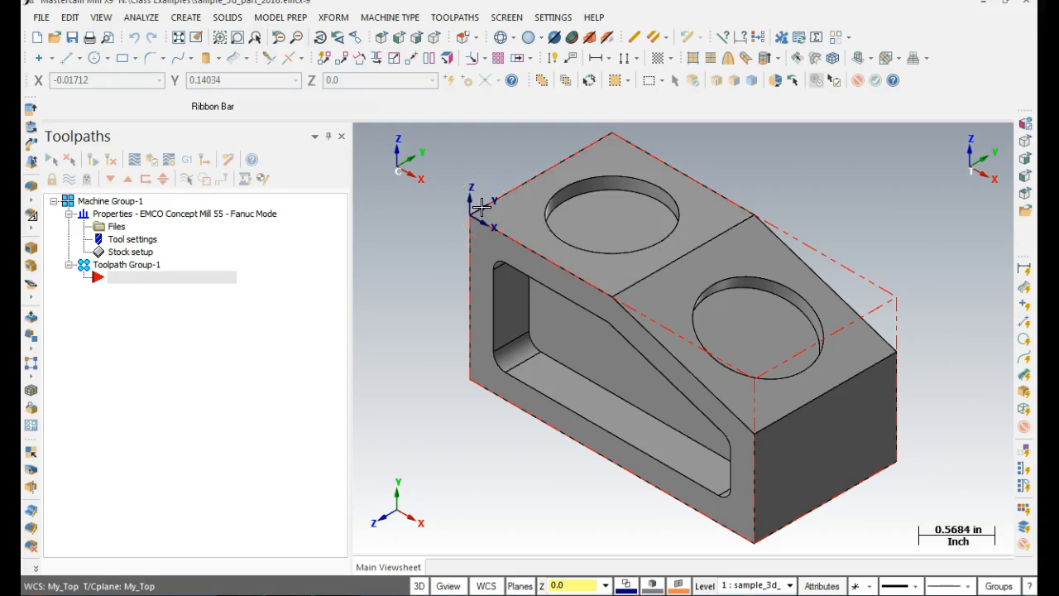
Step: Start importing toolpath operations from the operation library and select the 2D High Speed (2D Dynamic Mill) operation
left_click(232, 336)
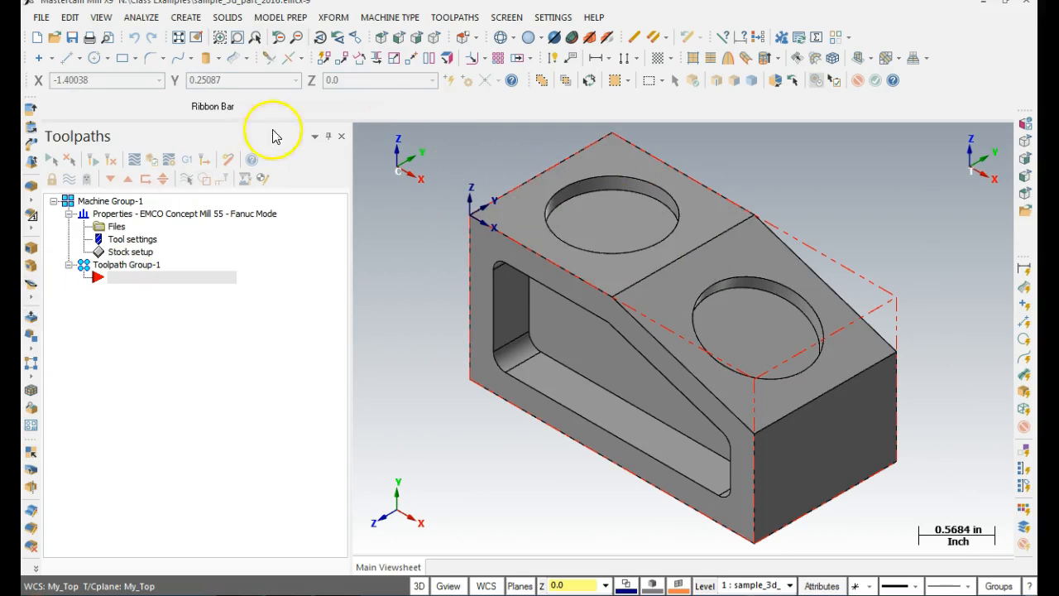
right_click(147, 342)
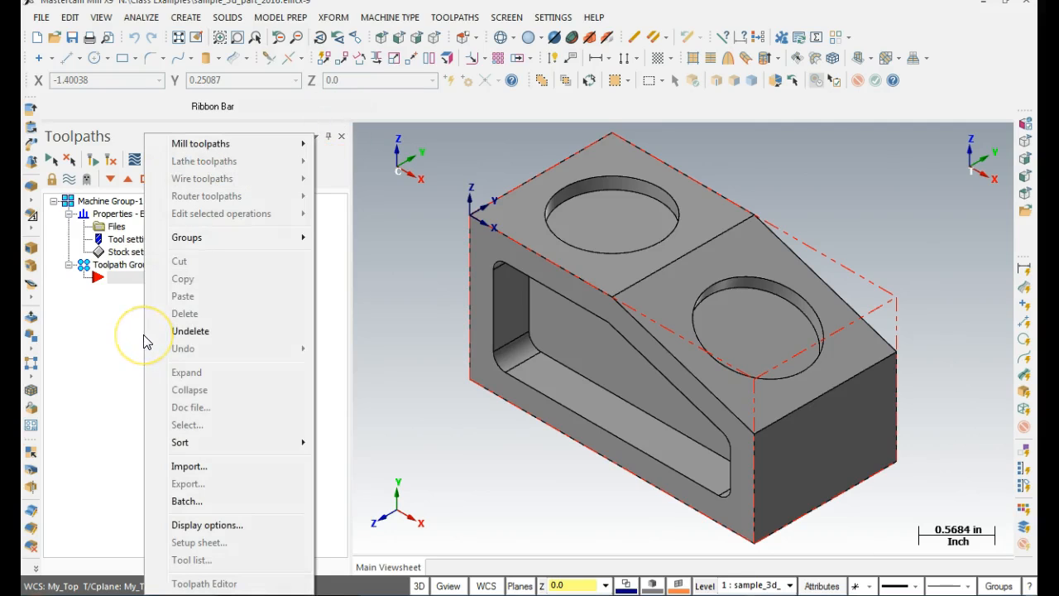
left_click(195, 469)
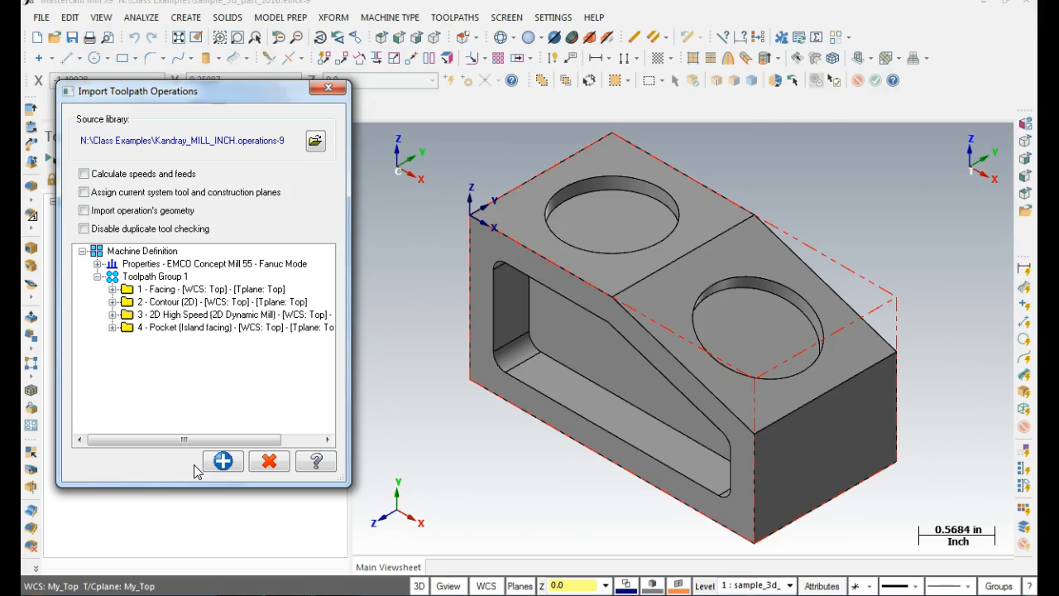
left_click(201, 329)
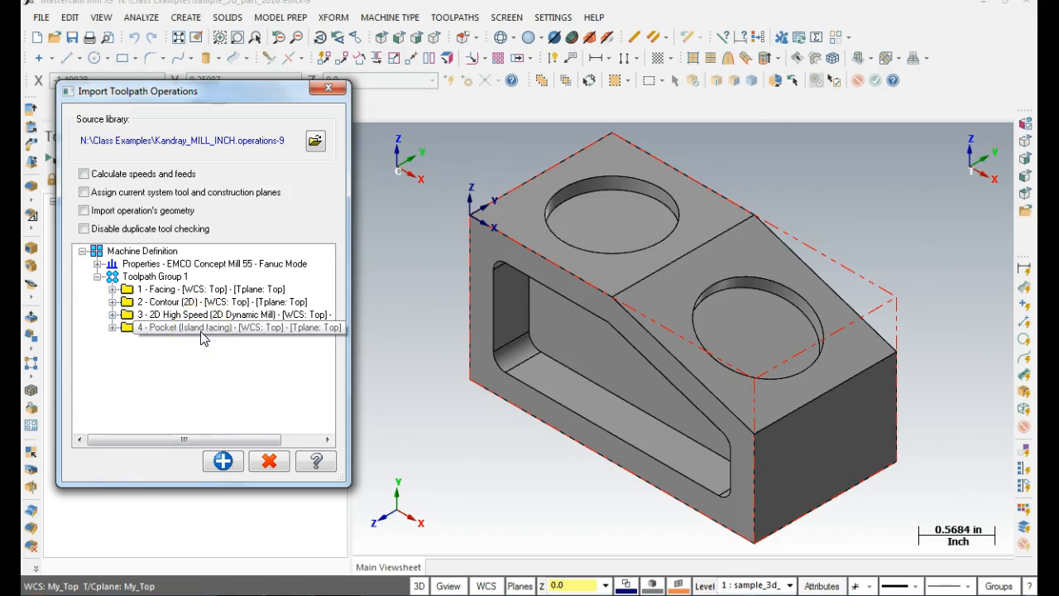
left_click(121, 337)
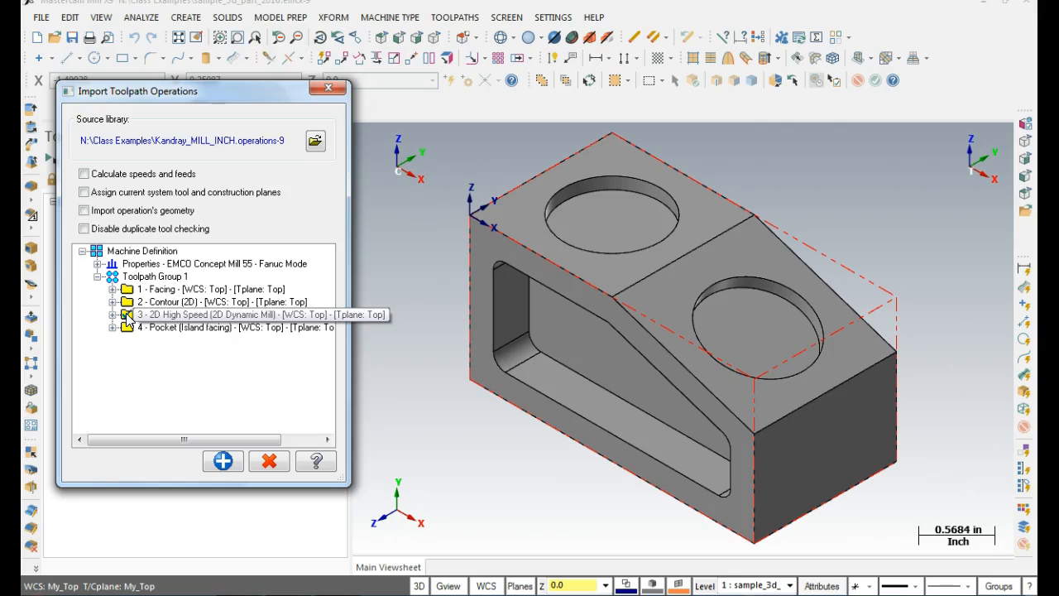
left_click(127, 320)
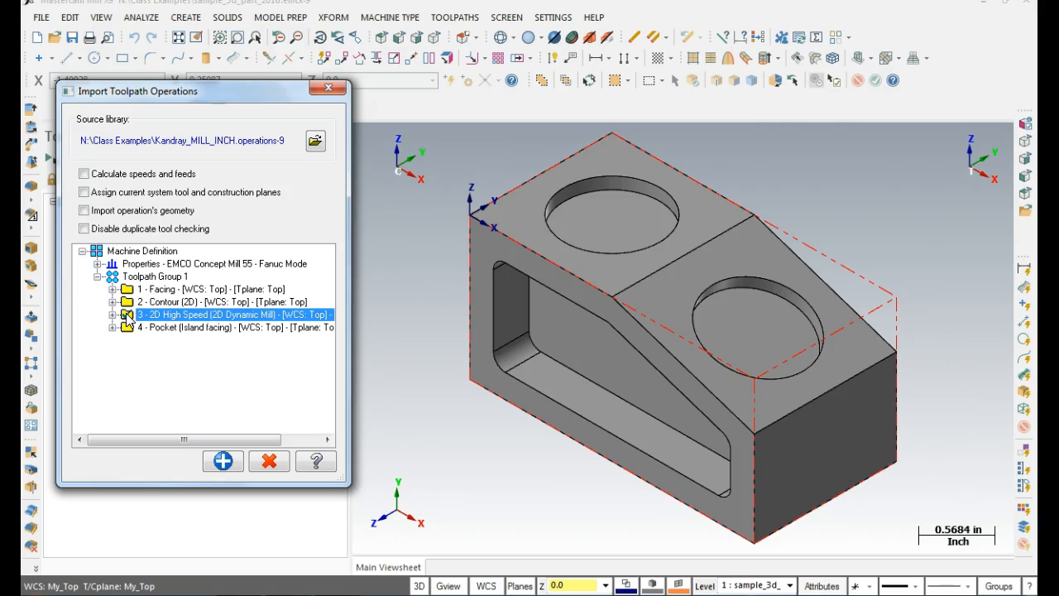
Step: Import the selected operation with the current system tool and construction planes assigned, without adding its operation groups
left_click(85, 195)
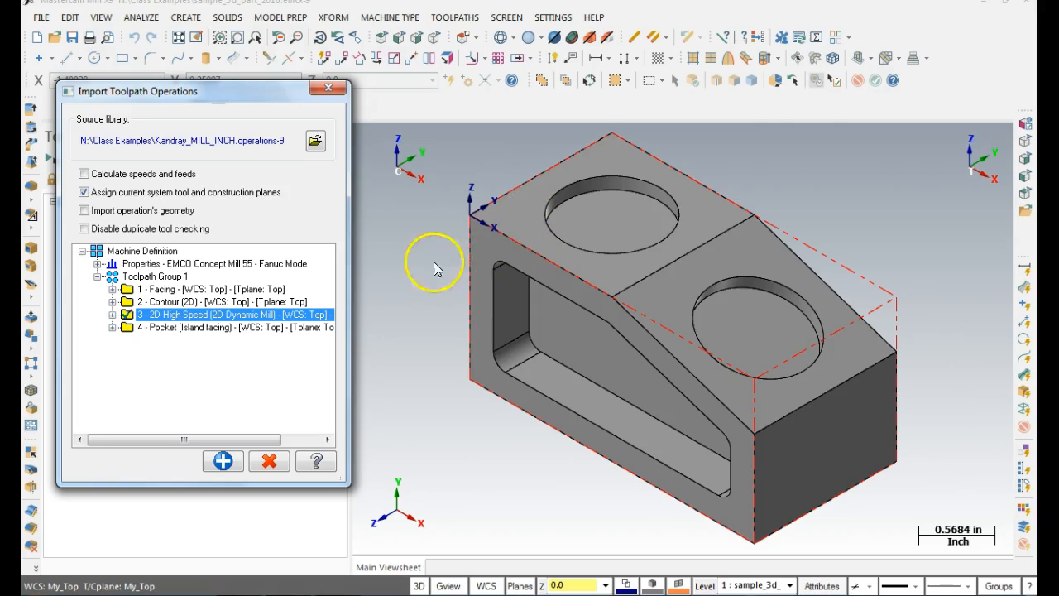
left_click(224, 461)
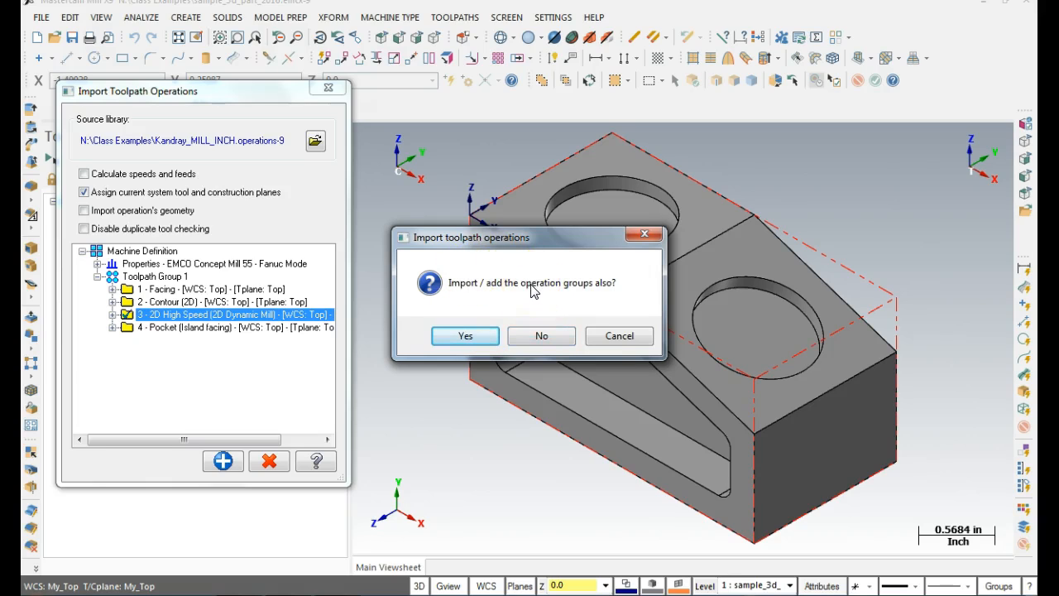
left_click(546, 339)
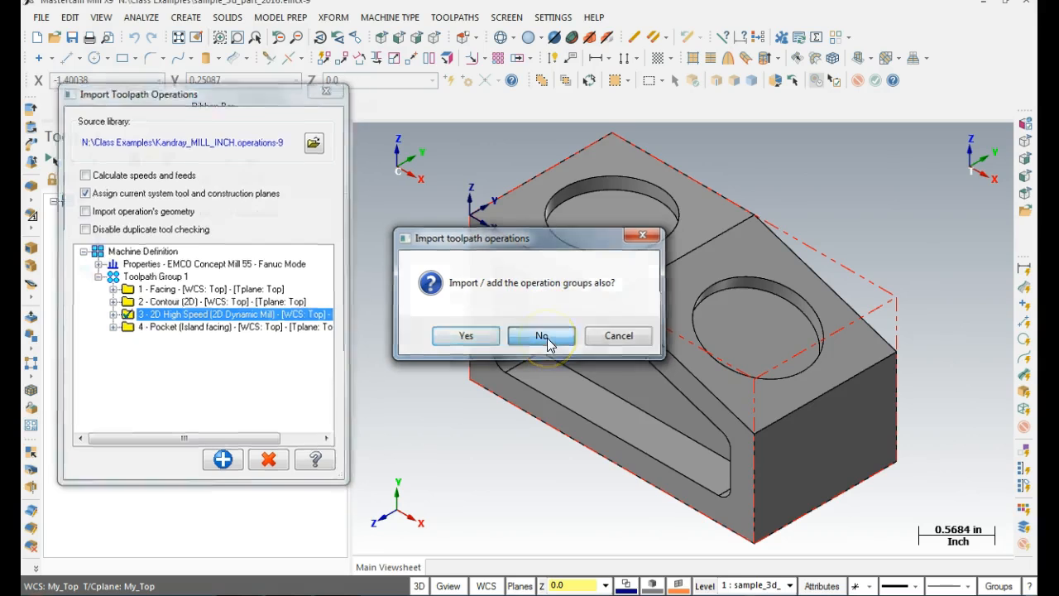
left_click(253, 321)
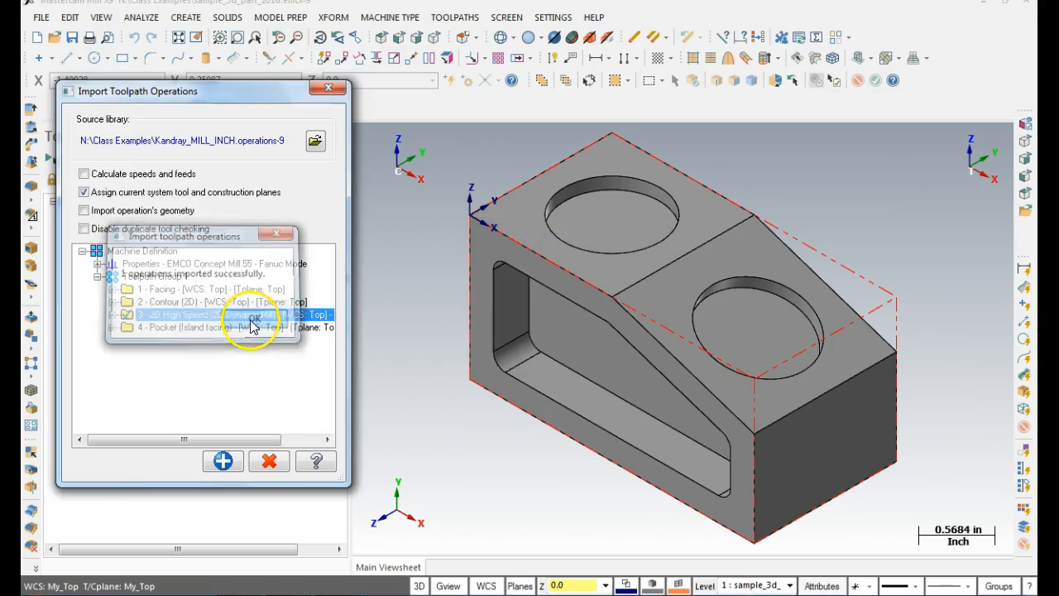
left_click(268, 468)
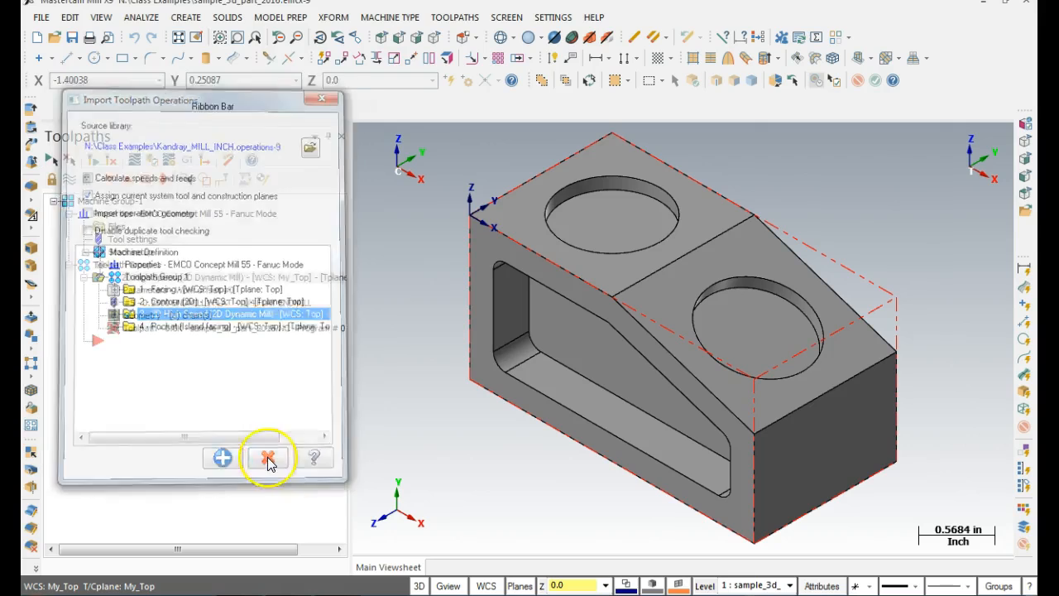
Step: Open the imported Dynamic Mill operation's parameters and set the machining region strategy to Stay inside
left_click(232, 358)
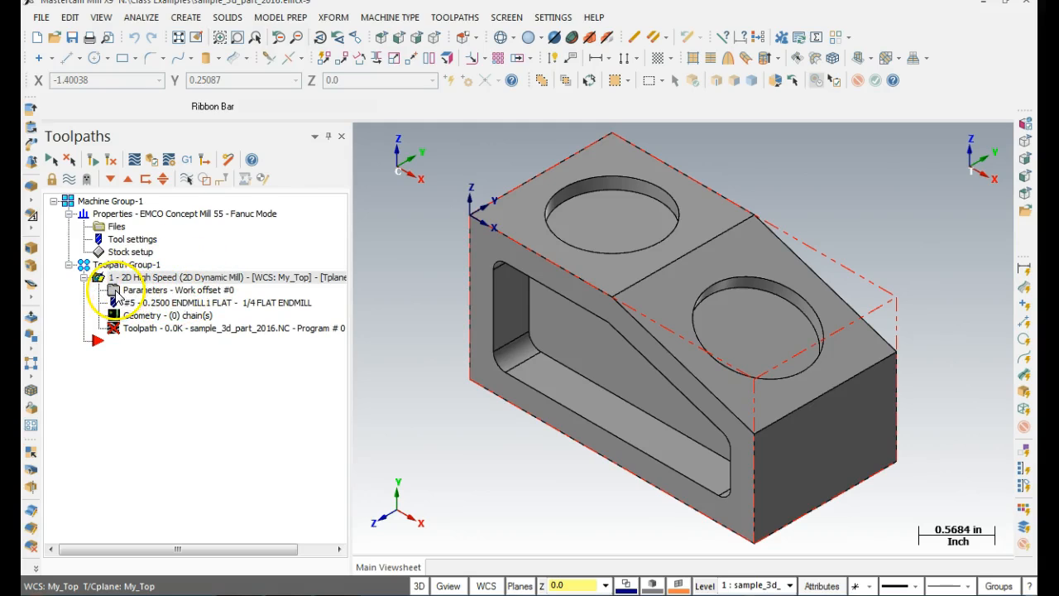
left_click(116, 294)
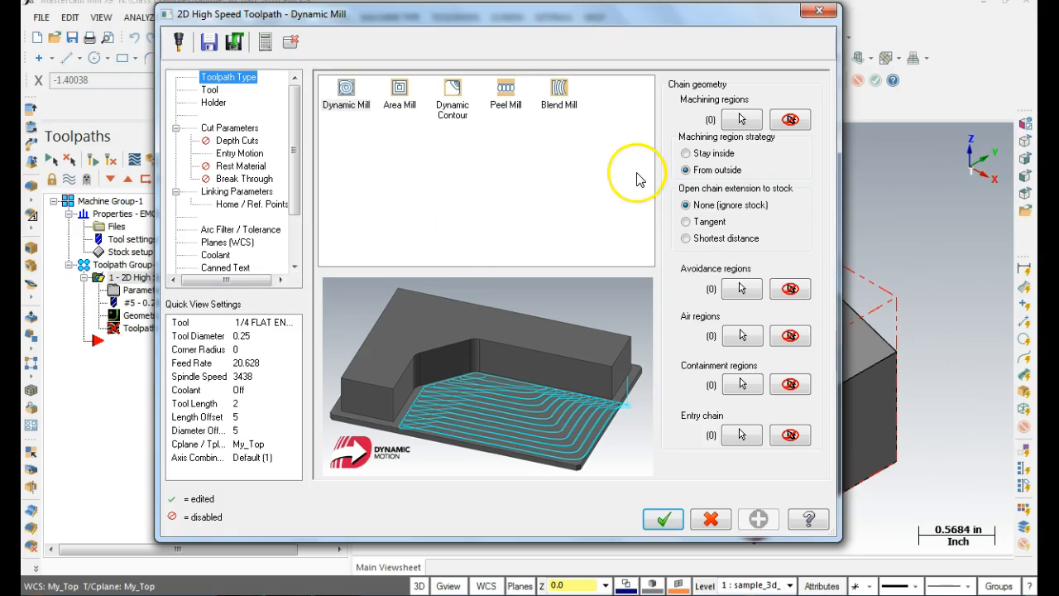
left_click(686, 154)
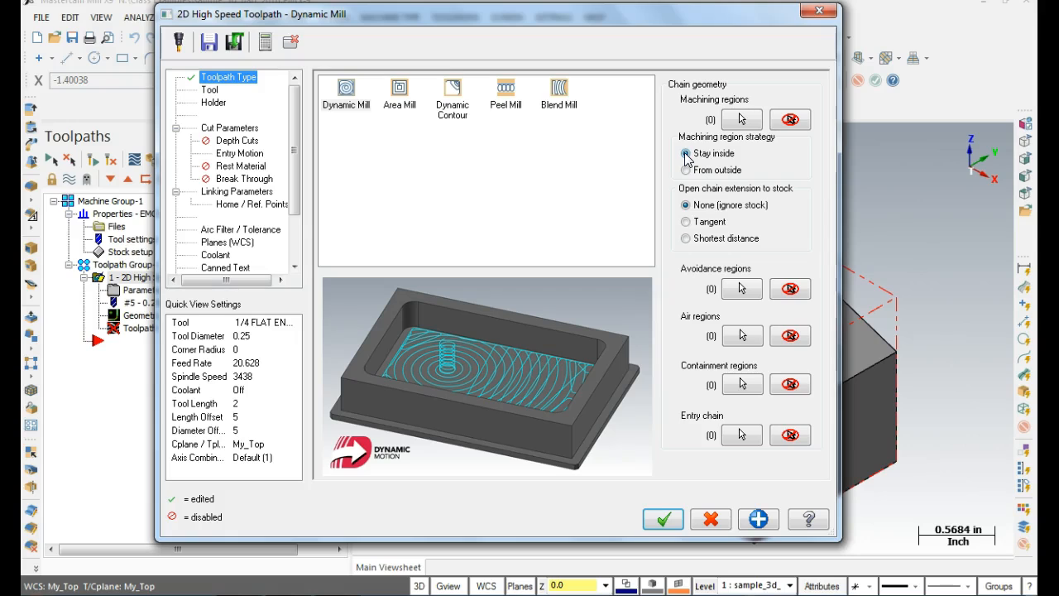
Step: Select the floor face of the circular pocket on the flat top as the machining region, using solid chaining
left_click(743, 120)
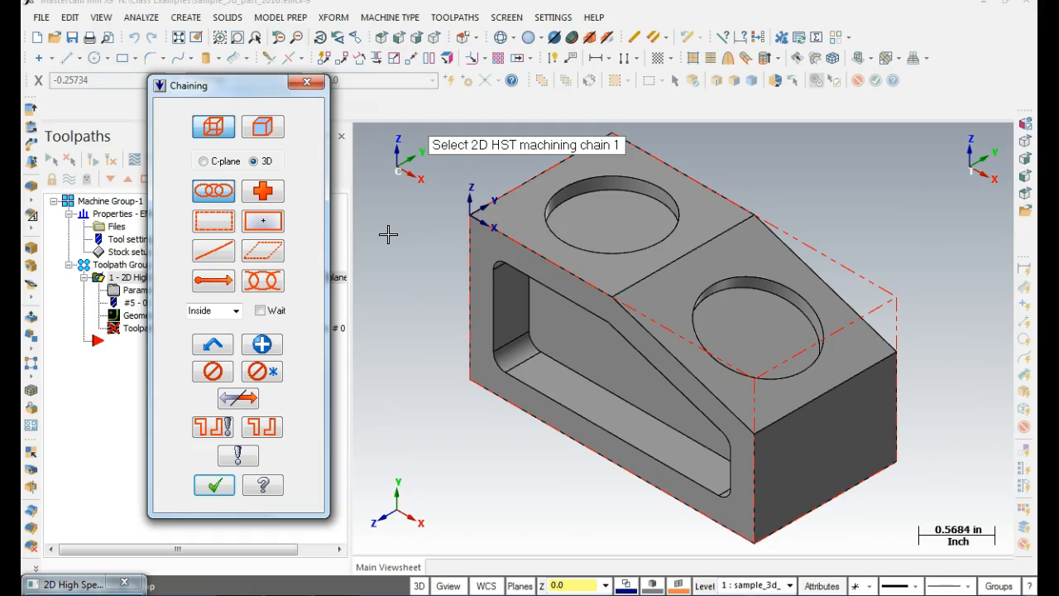
left_click(246, 135)
left_click(212, 128)
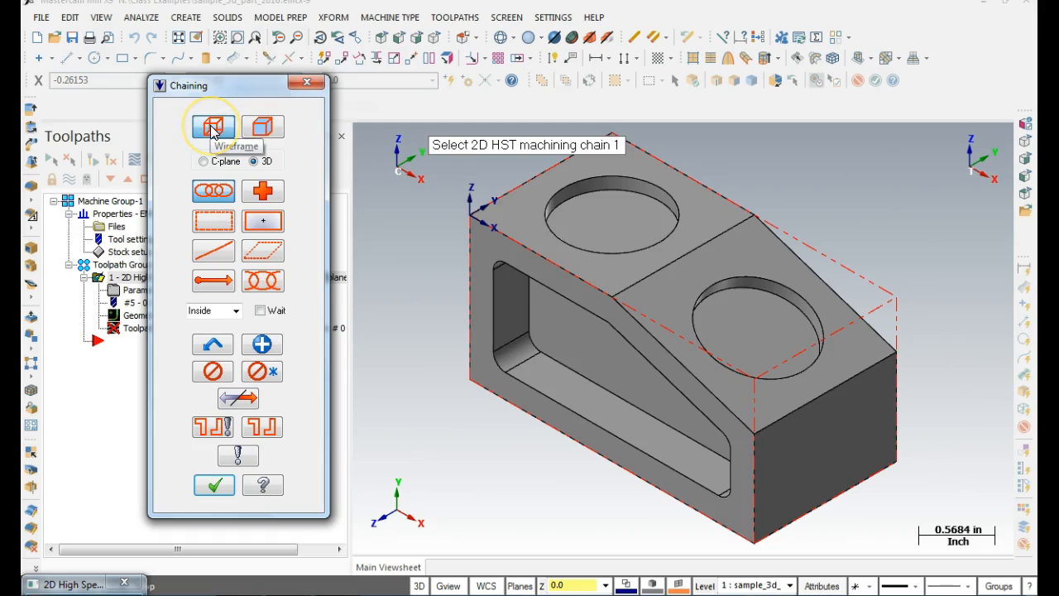
left_click(274, 132)
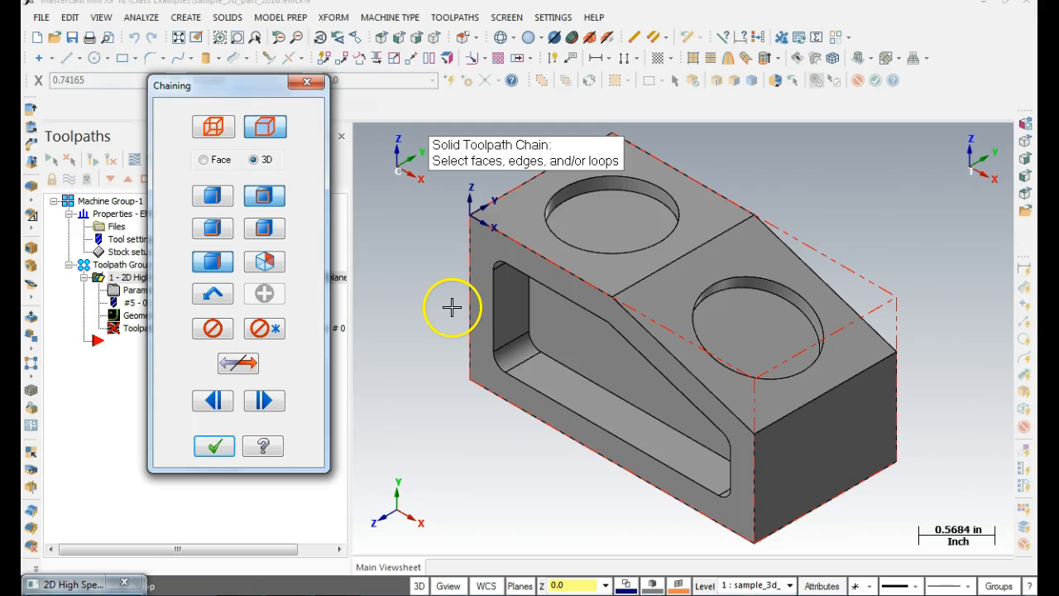
left_click(586, 193)
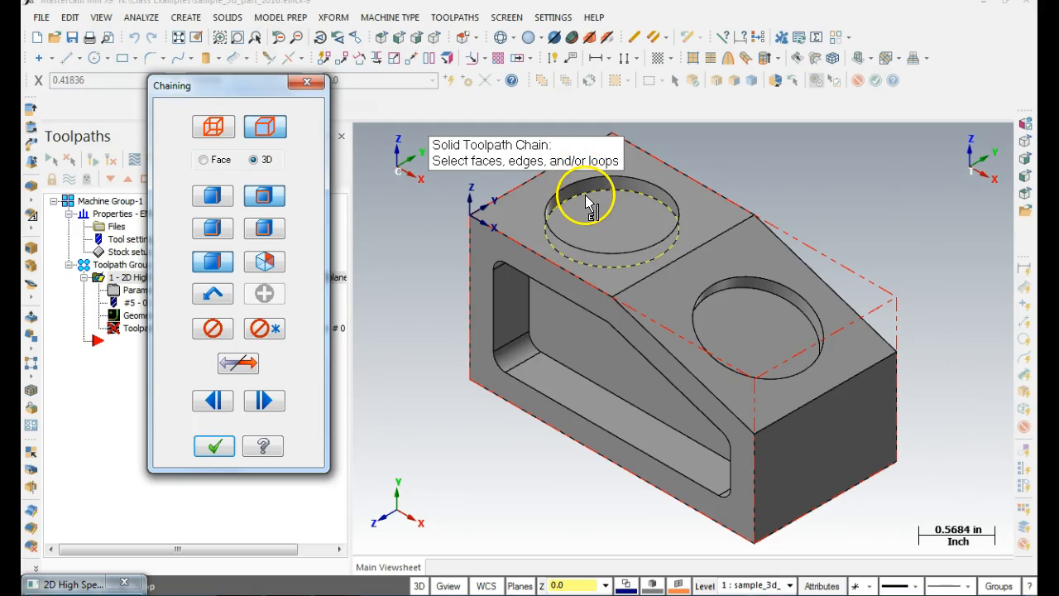
left_click(614, 215)
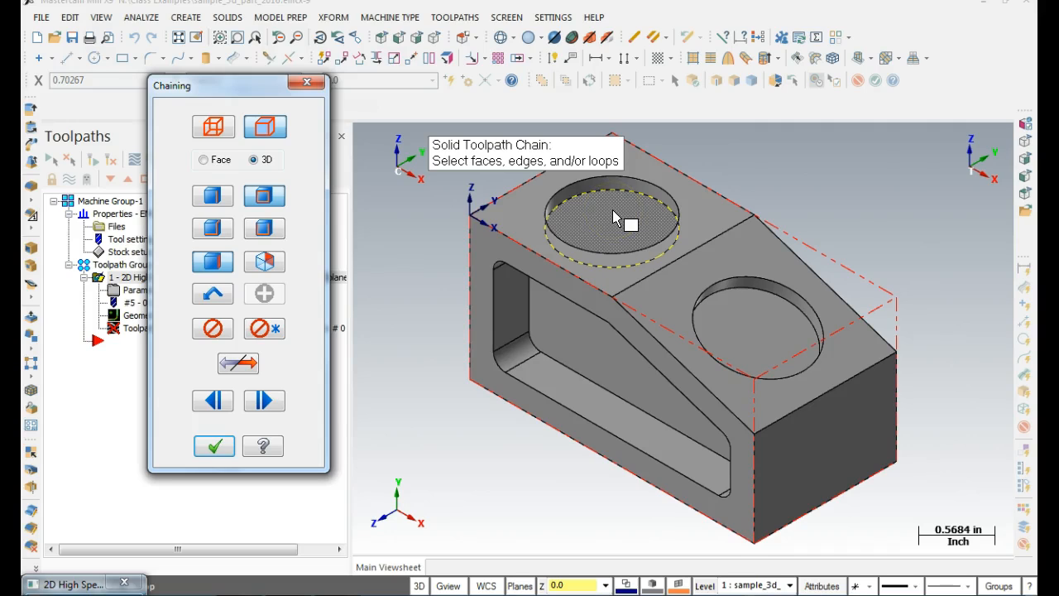
left_click(618, 219)
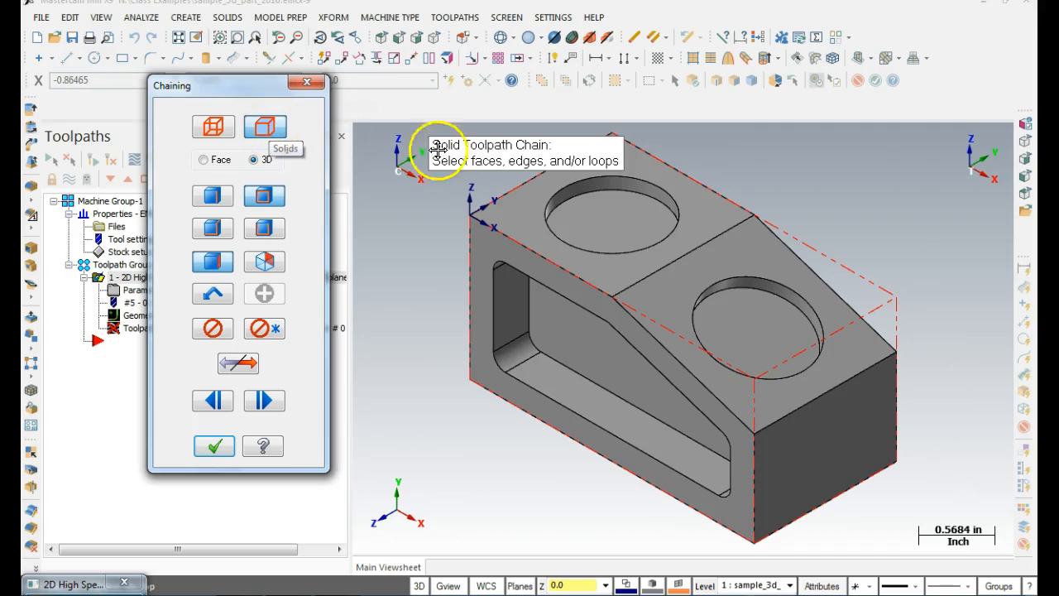
left_click(599, 212)
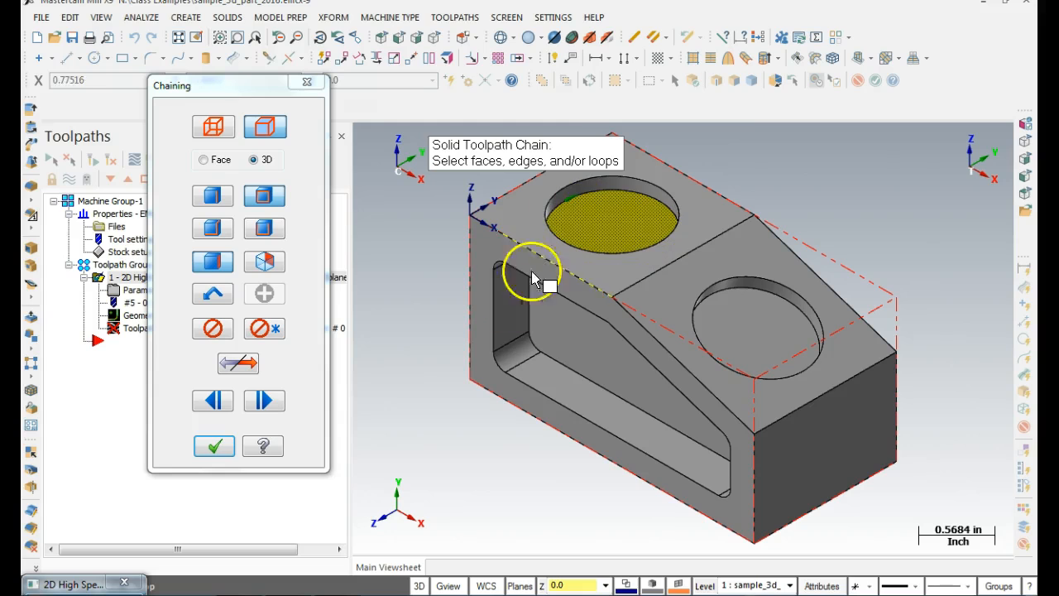
left_click(216, 447)
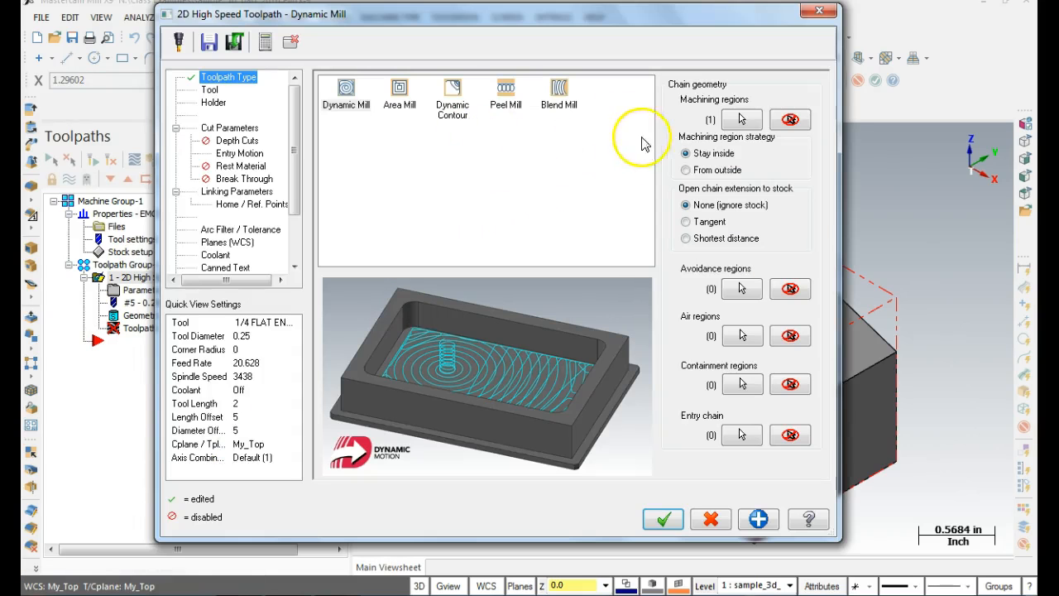
Step: Check the pocket's machining region chain and its start point in the Chain Manager
left_click(741, 119)
scroll(607, 204, "up", 5)
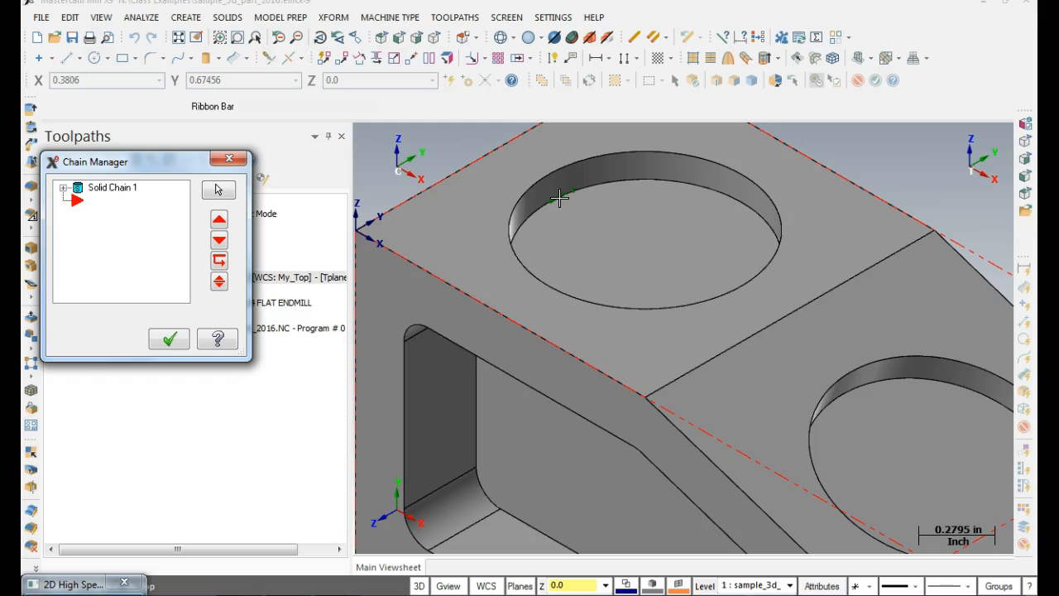
left_click(165, 339)
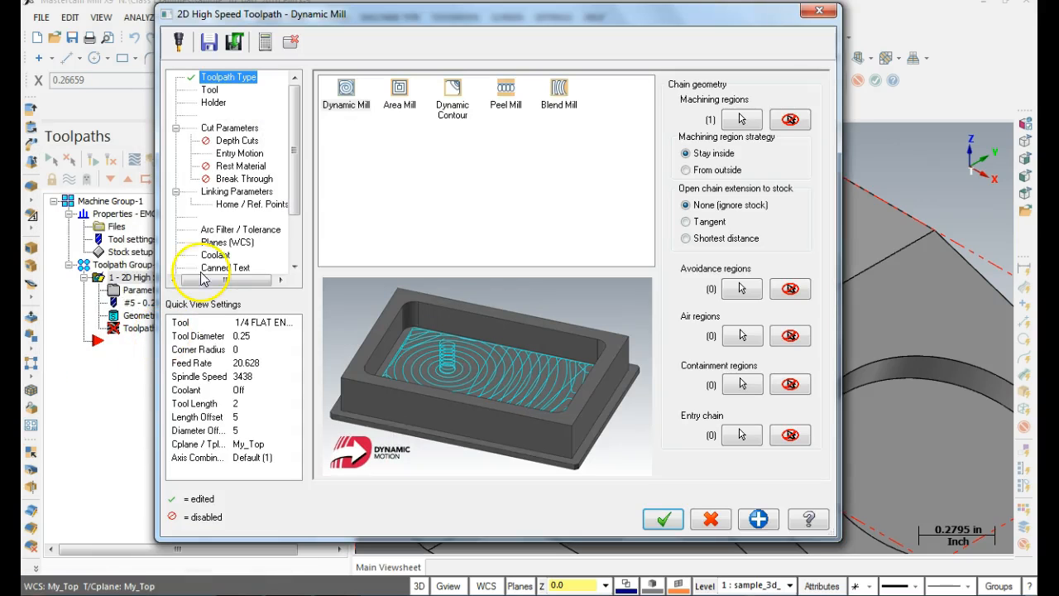
Step: Select tool 5, the 1/4 FLAT ENDMILL, for the operation and re-initialize its feeds and speeds
left_click(210, 91)
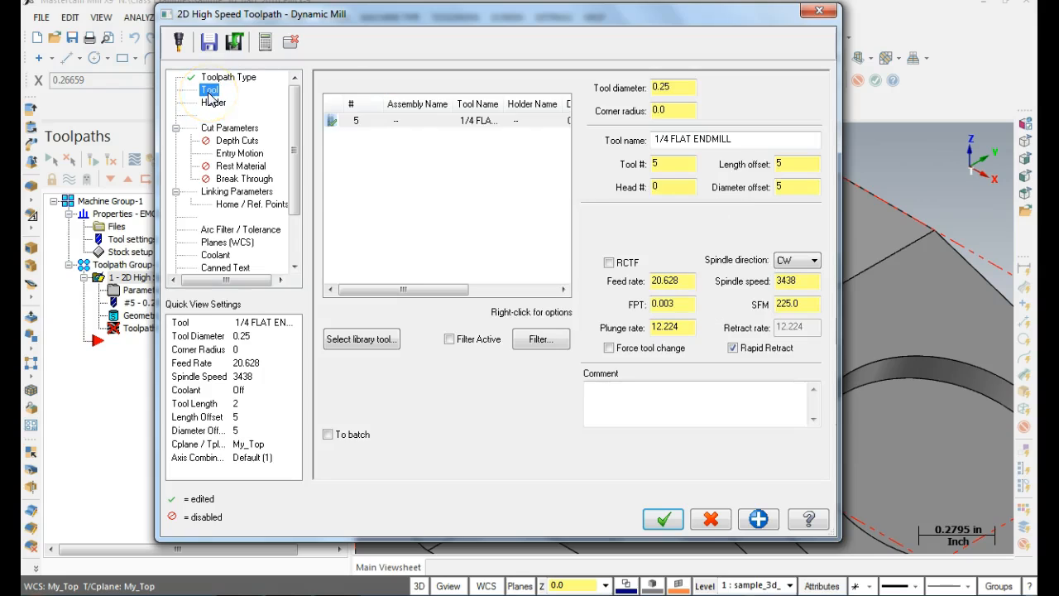
left_click(423, 121)
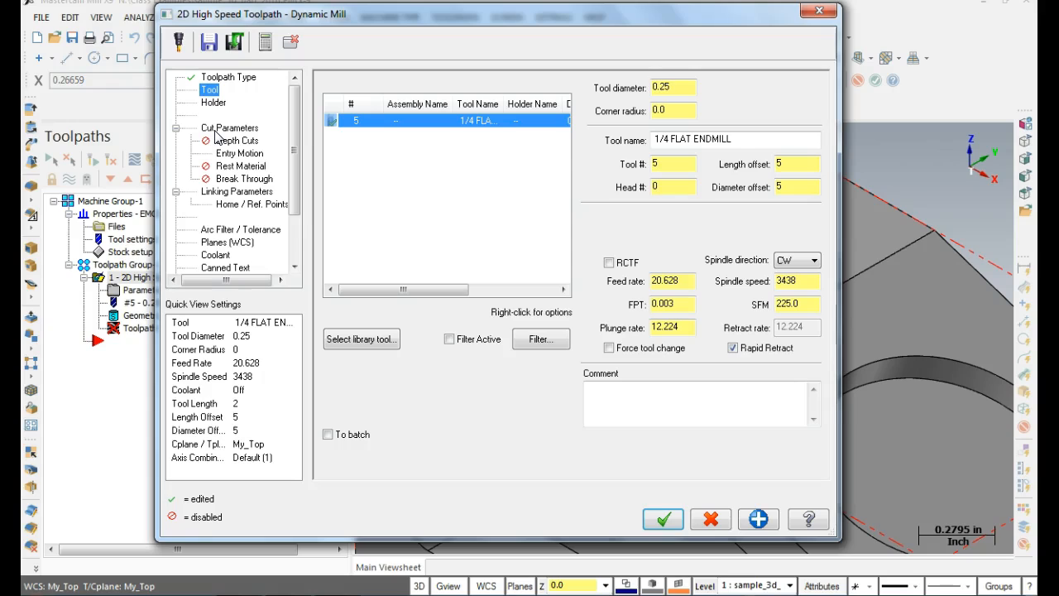
left_click(356, 122)
right_click(380, 130)
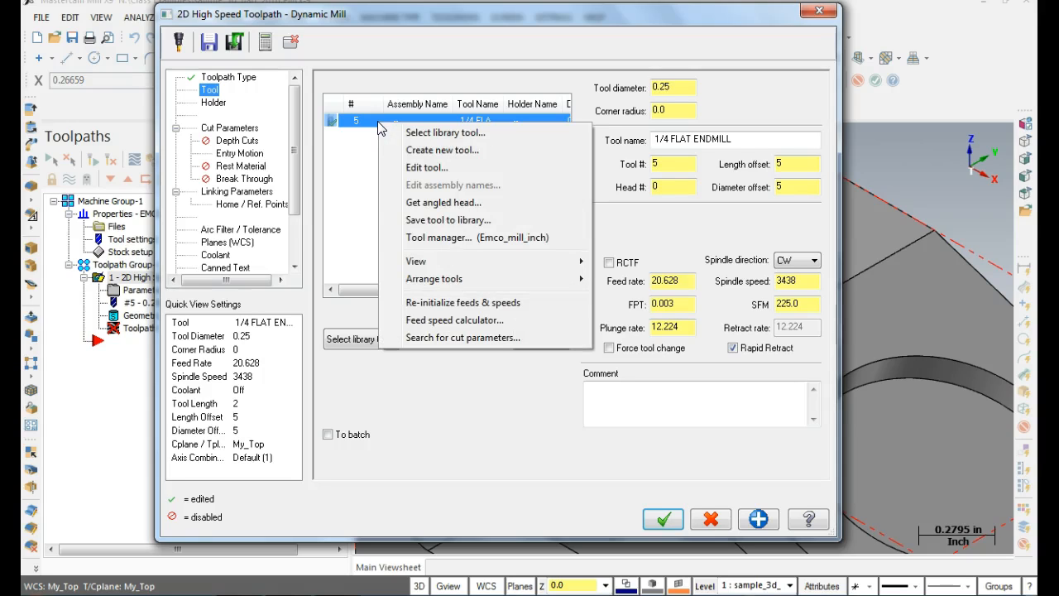
left_click(486, 304)
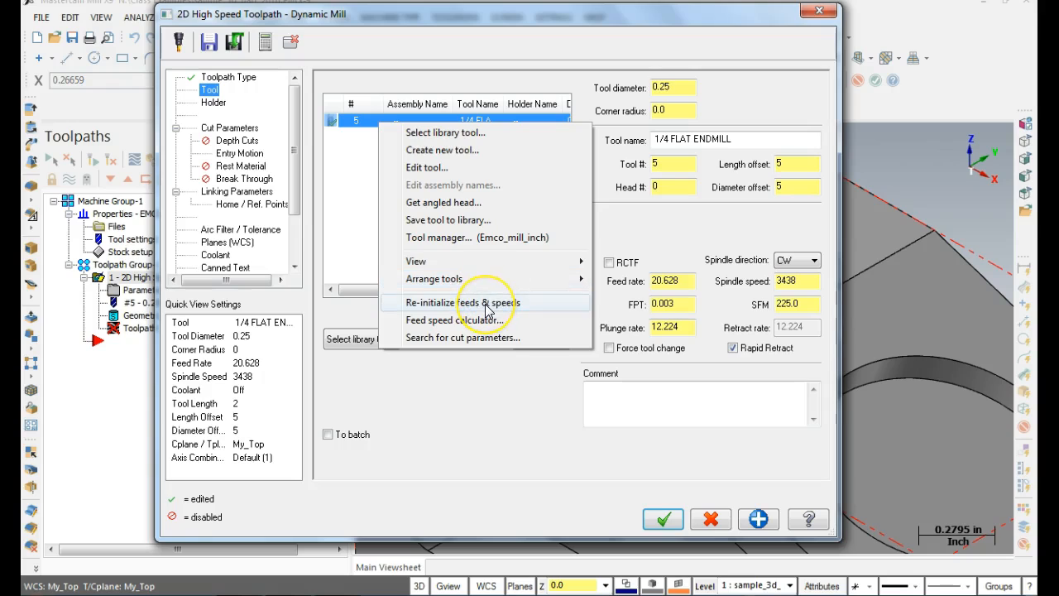
left_click(486, 305)
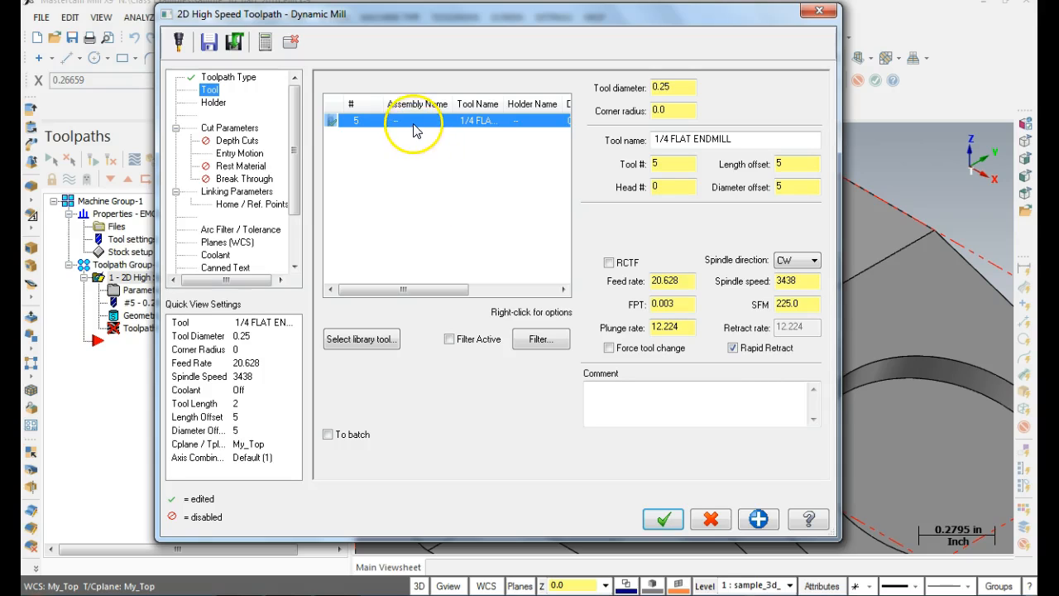
Step: Review the operation's cut parameters, including stepover and stock to leave on walls and floors, plus its depth cuts and entry motion
left_click(225, 130)
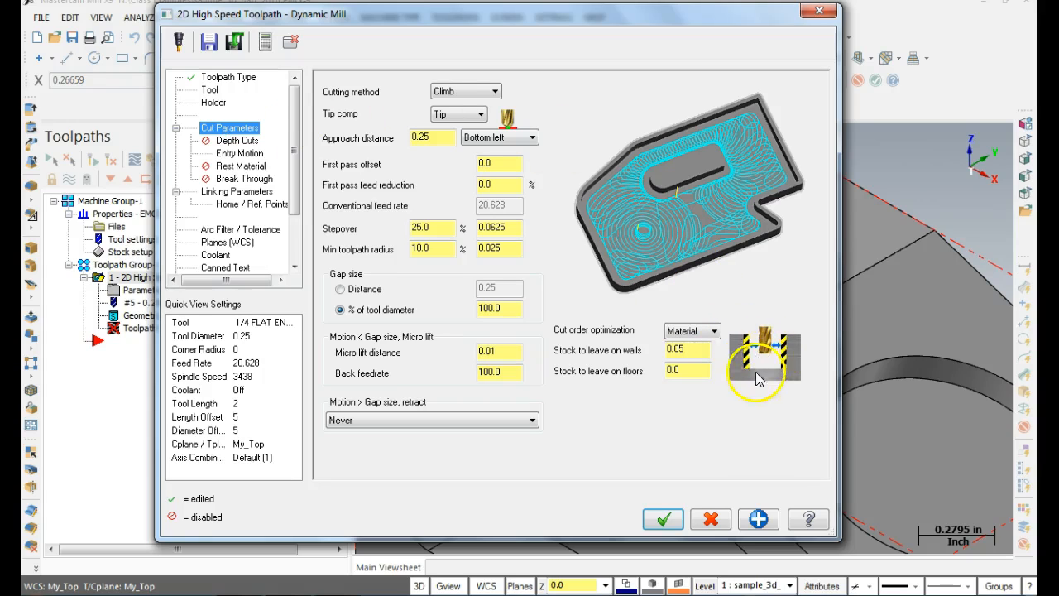
left_click_drag(695, 371, 626, 378)
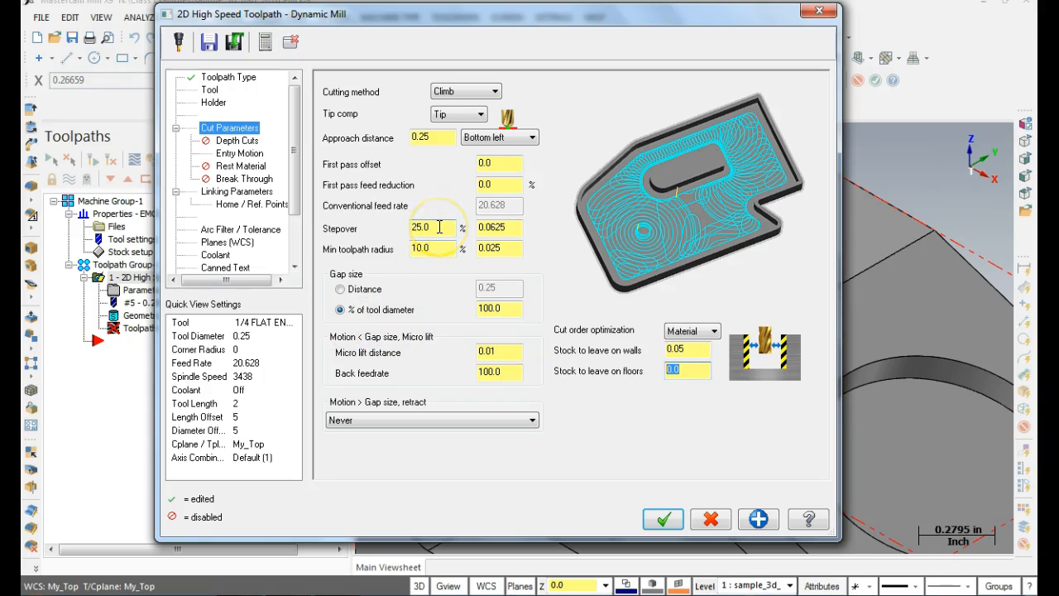
left_click(229, 130)
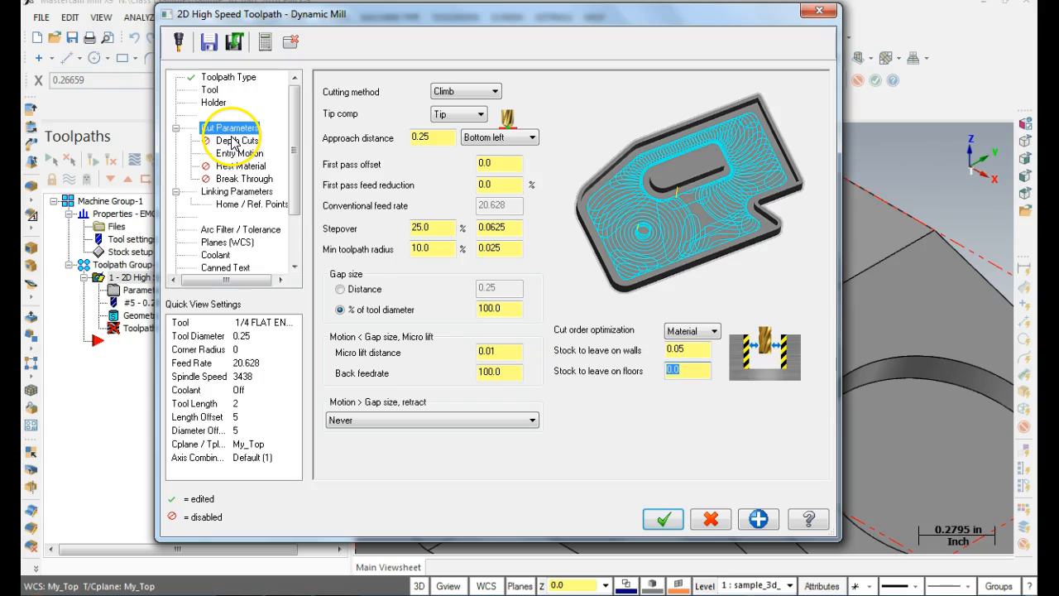
left_click(235, 141)
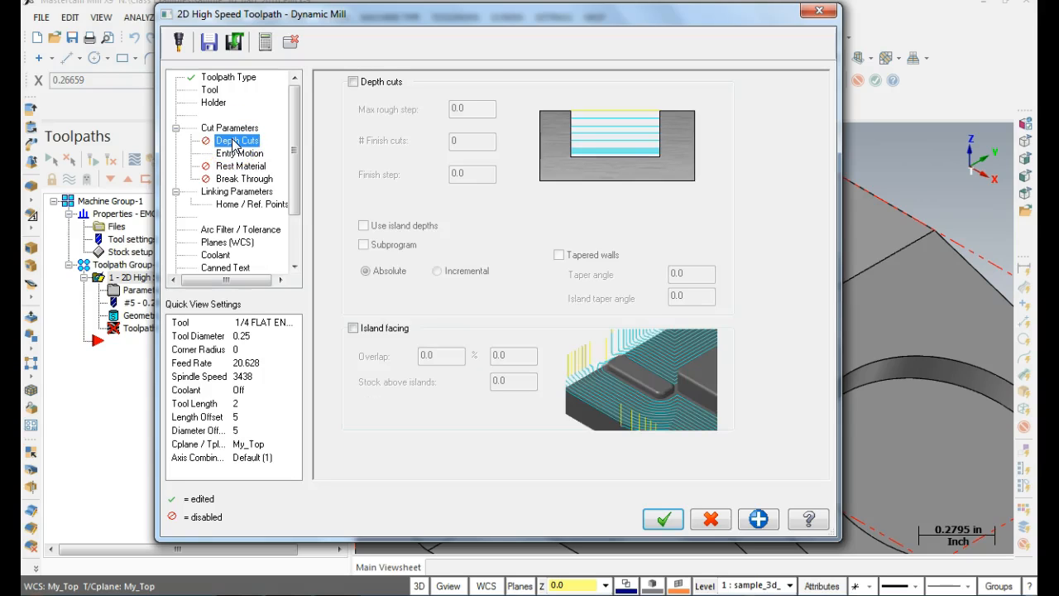
left_click(240, 154)
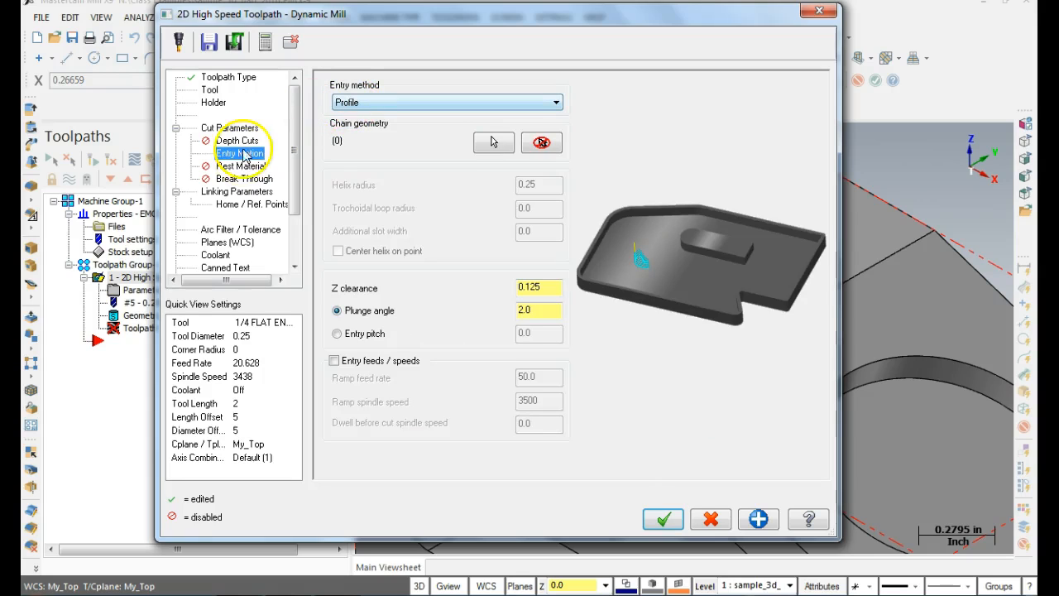
Step: Set the cutting depth in the linking parameters to incremental 0 and accept the operation's parameters
left_click(234, 192)
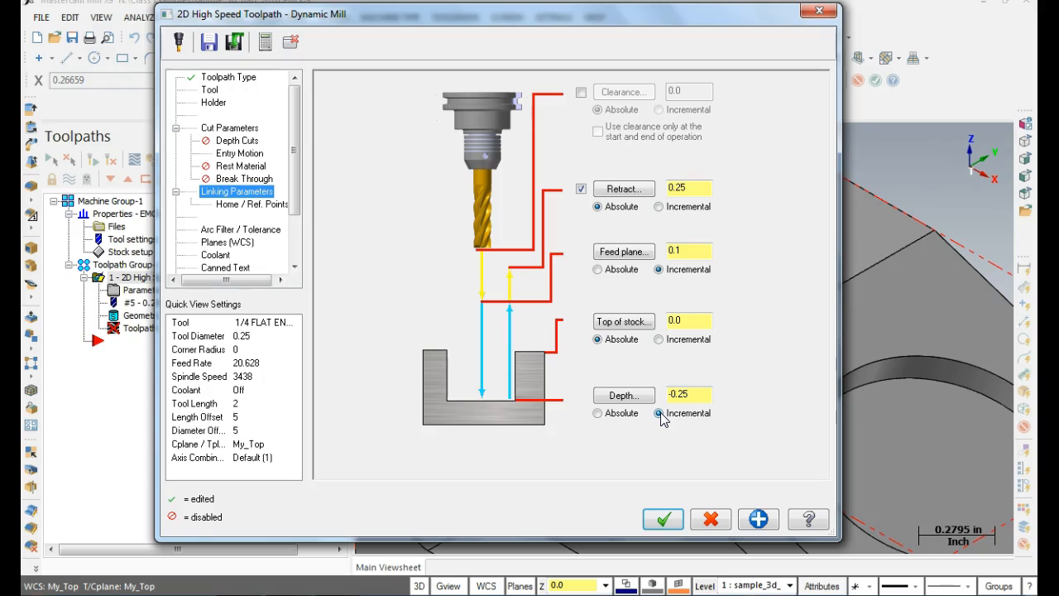
left_click(702, 392)
left_click_drag(703, 393, 657, 401)
type("0")
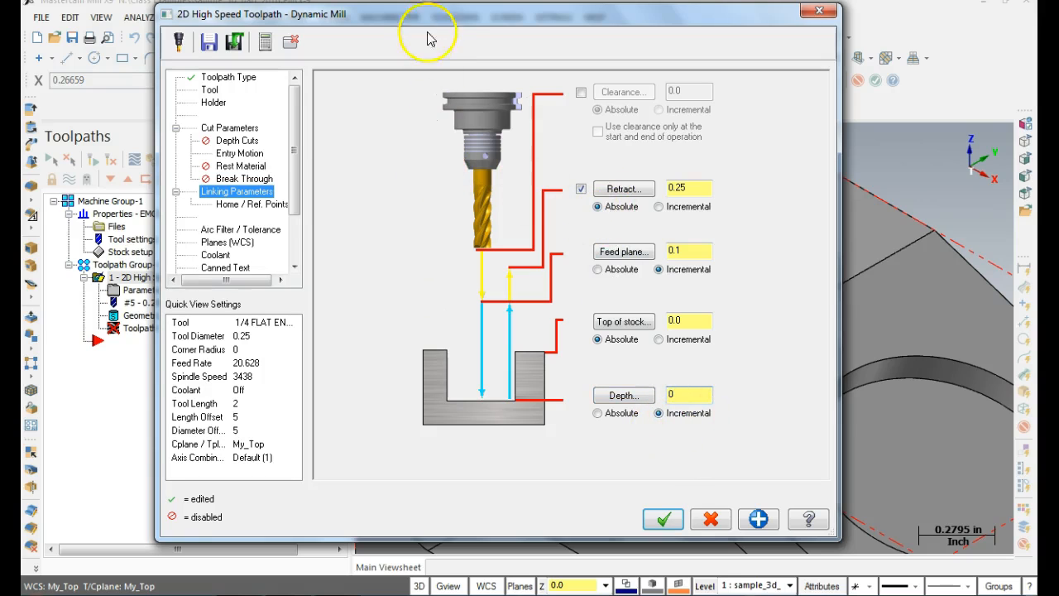
left_click_drag(432, 23, 135, 24)
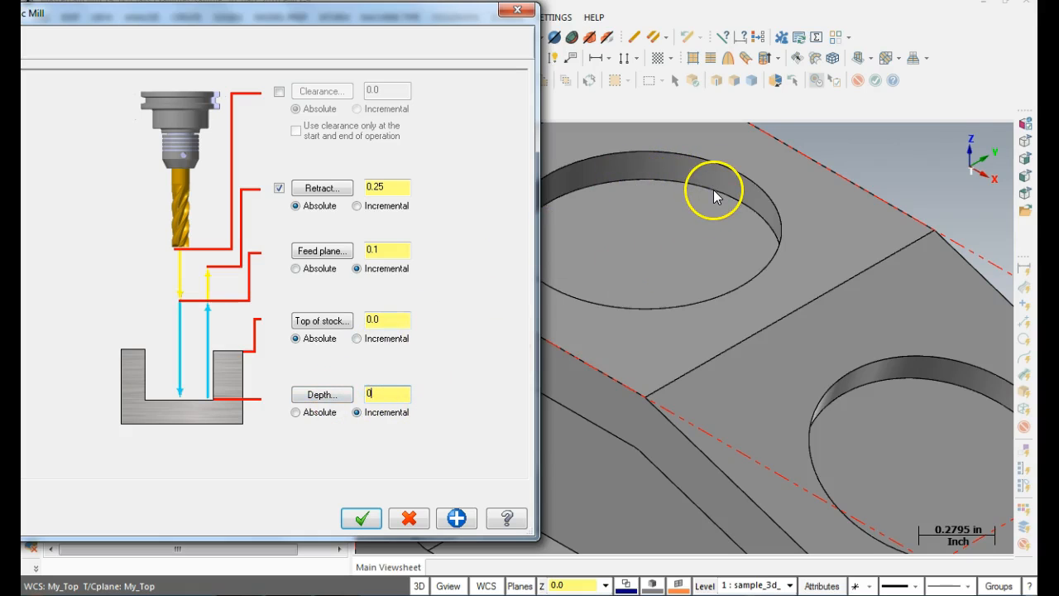
left_click_drag(285, 18, 571, 23)
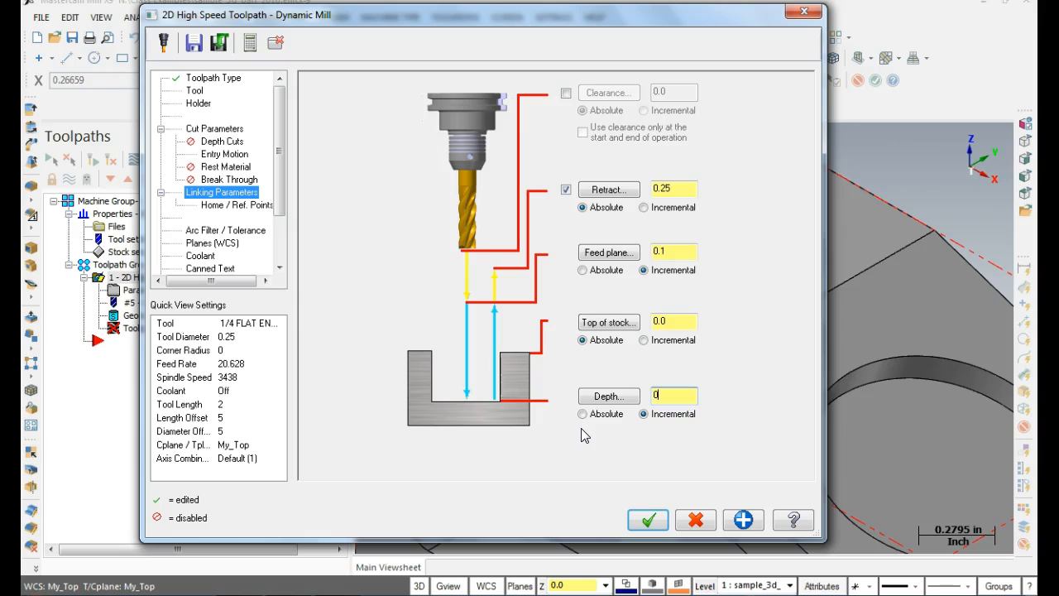
left_click(650, 520)
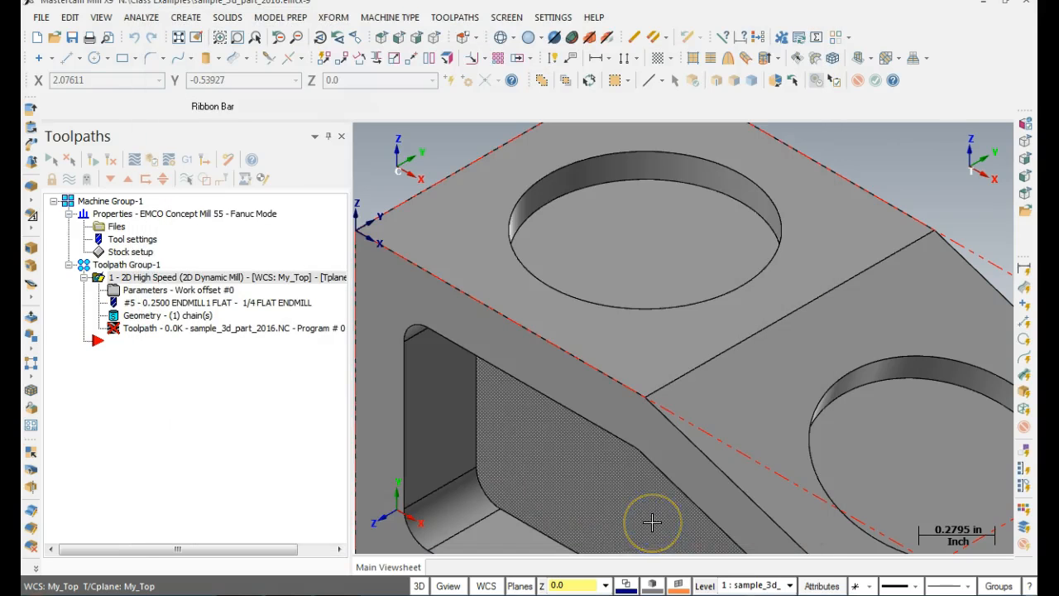
left_click(638, 518)
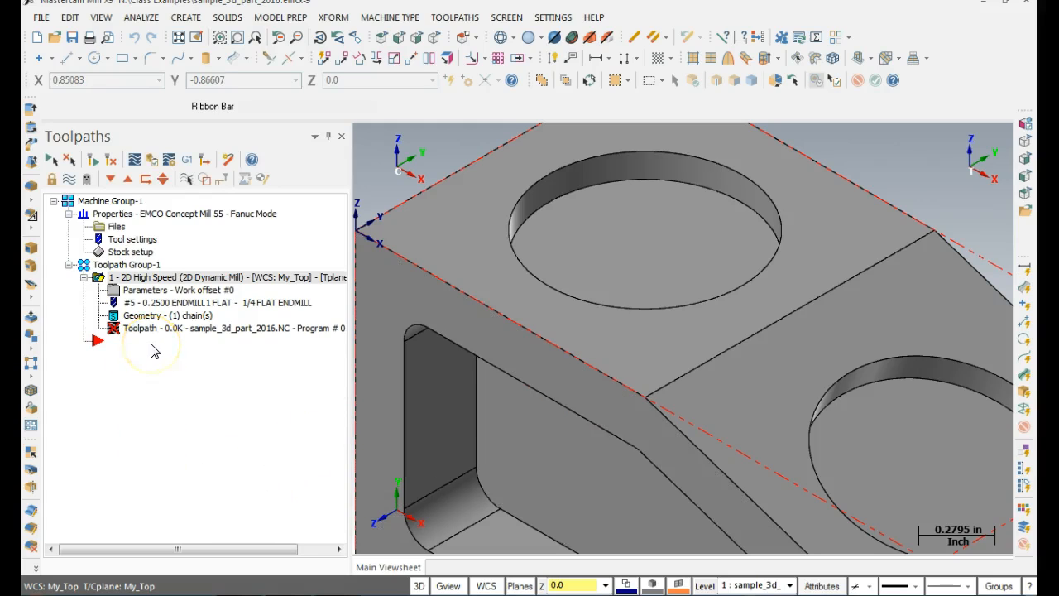
Step: Regenerate the Dynamic Mill toolpath for the pocket, play its backplot and close the backplot
left_click(135, 161)
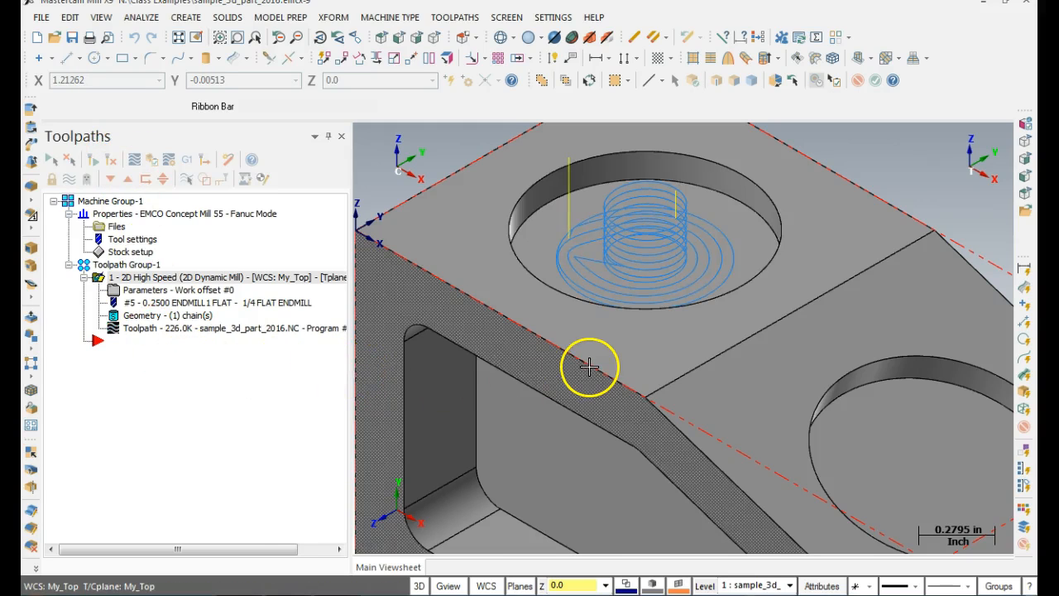
scroll(591, 367, "down", 1)
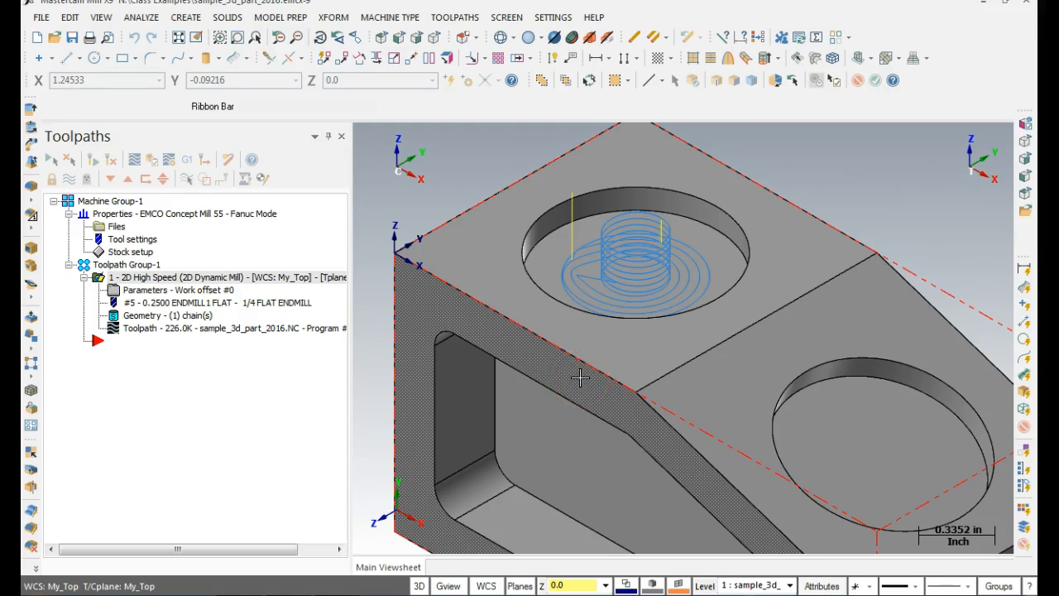
left_click(134, 160)
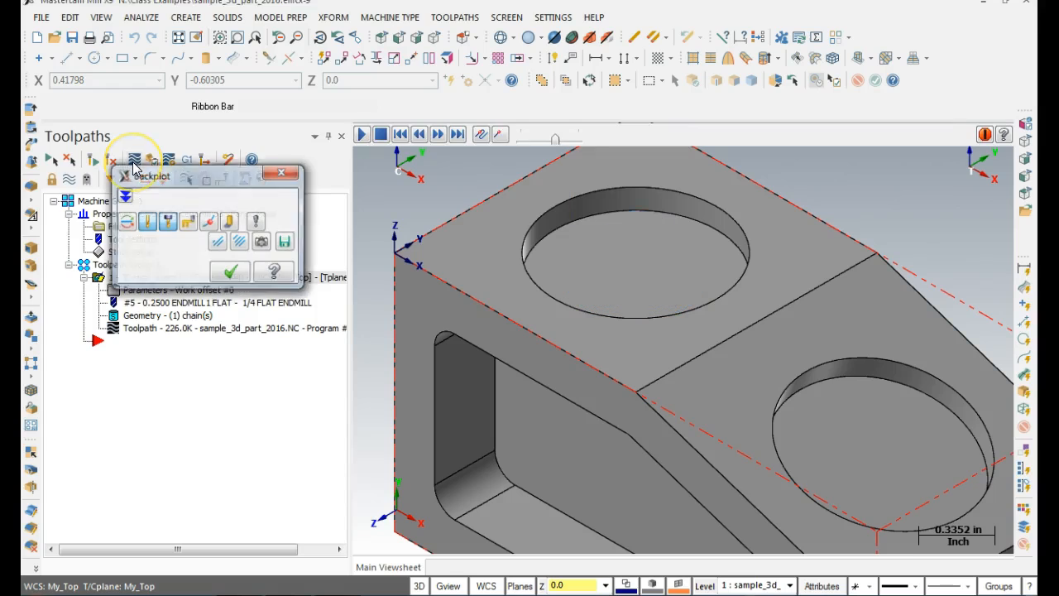
left_click(361, 138)
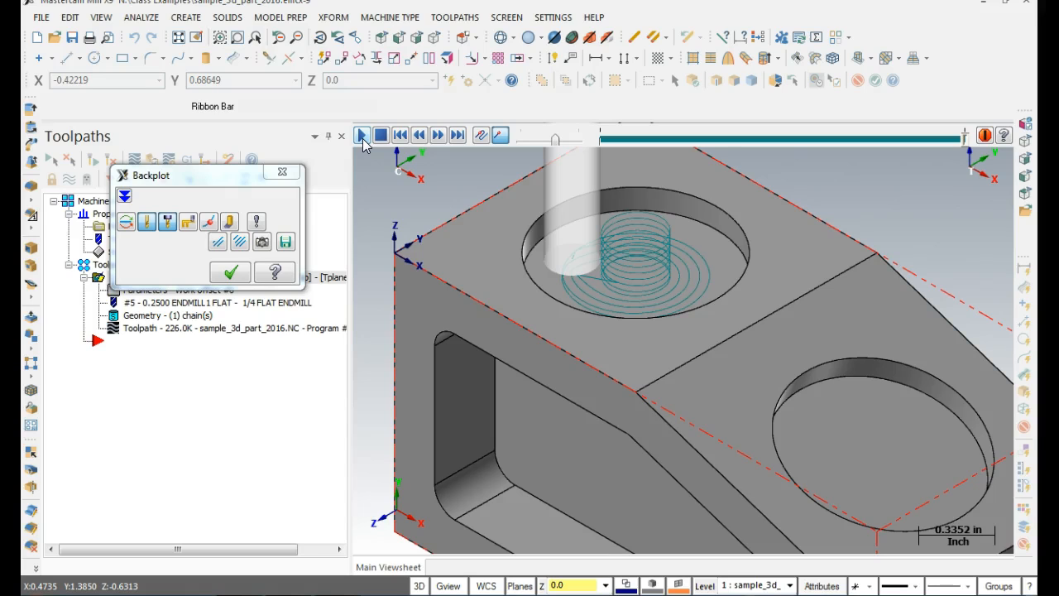
left_click_drag(230, 172, 230, 97)
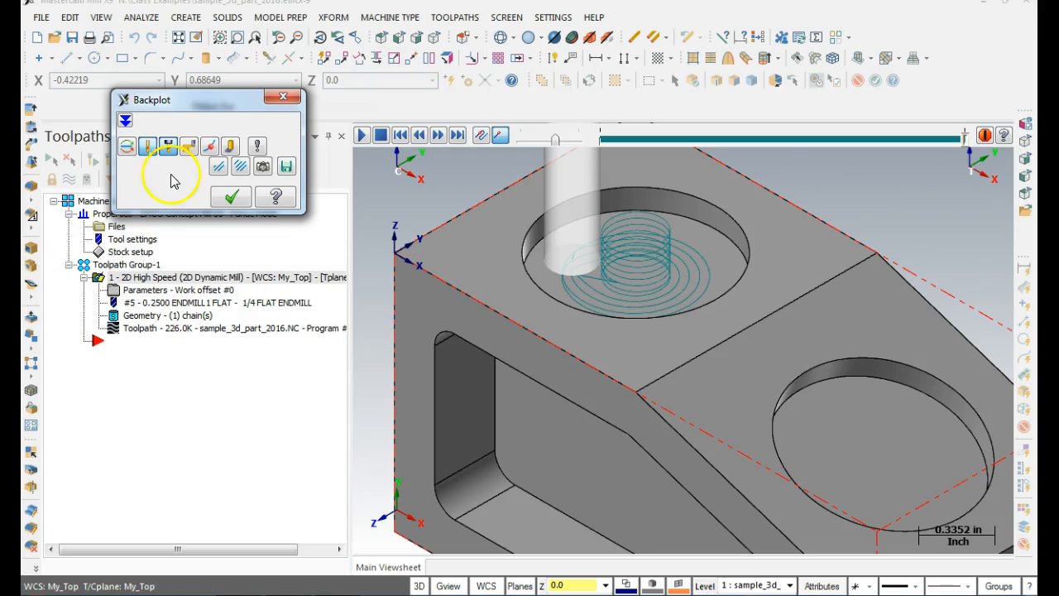
left_click(283, 97)
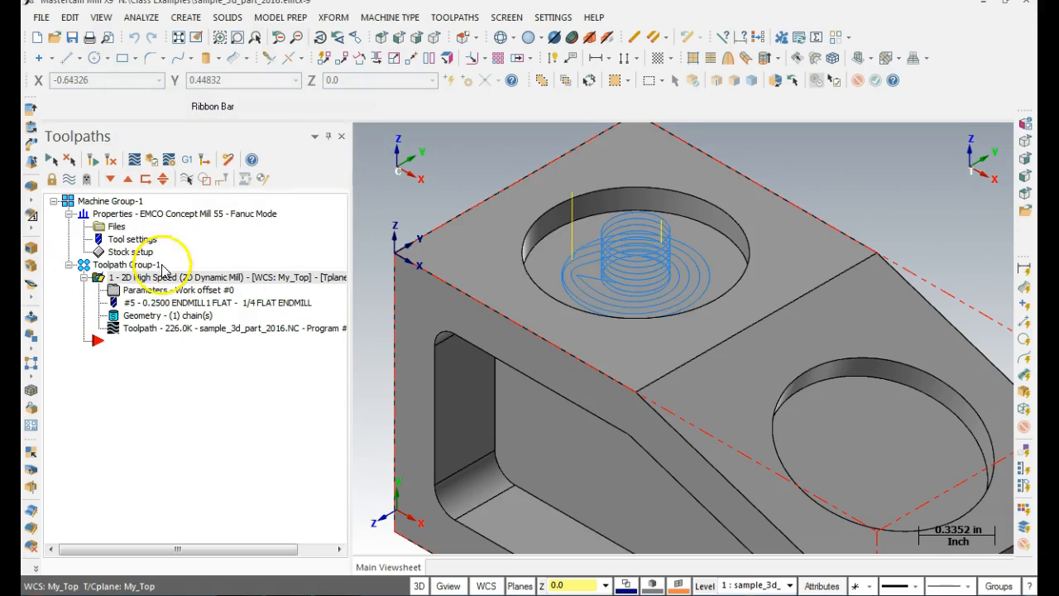
Step: Reopen the Dynamic Mill parameters and review the toolpath type settings and the WCS, tool and construction plane assignments
left_click(116, 292)
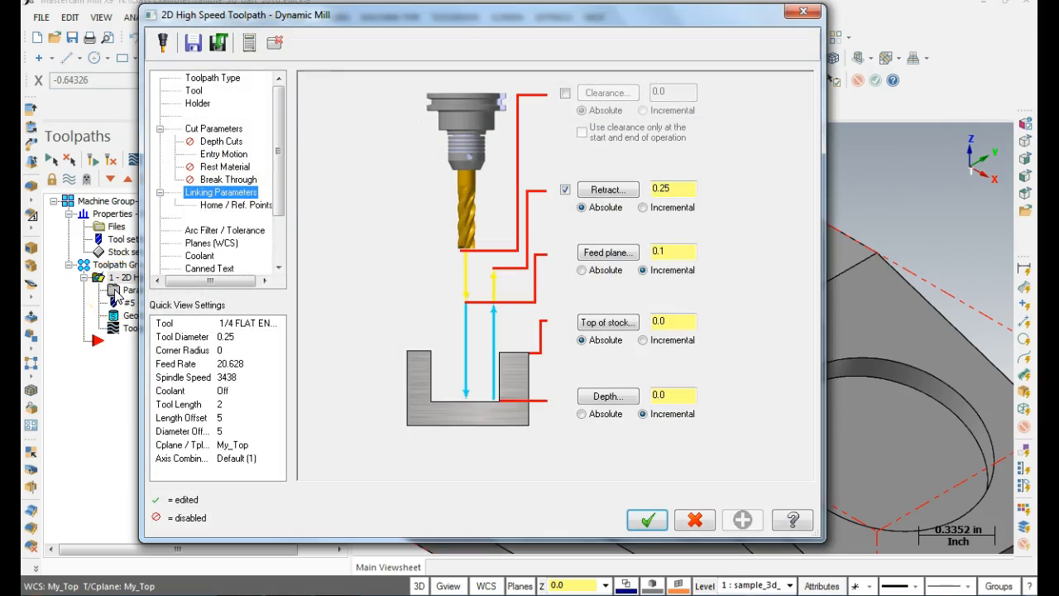
left_click(215, 78)
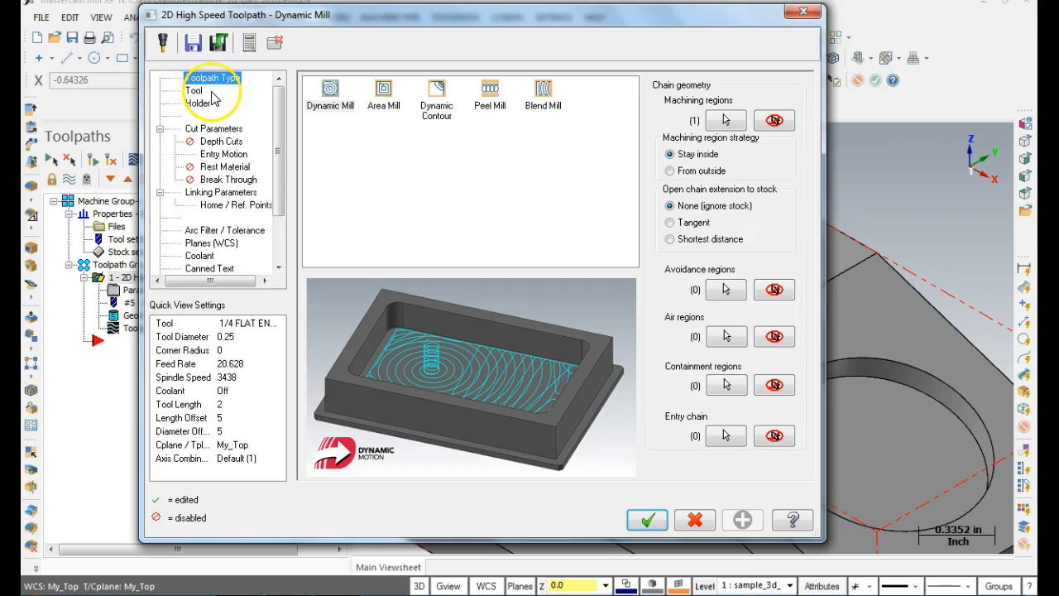
left_click(227, 246)
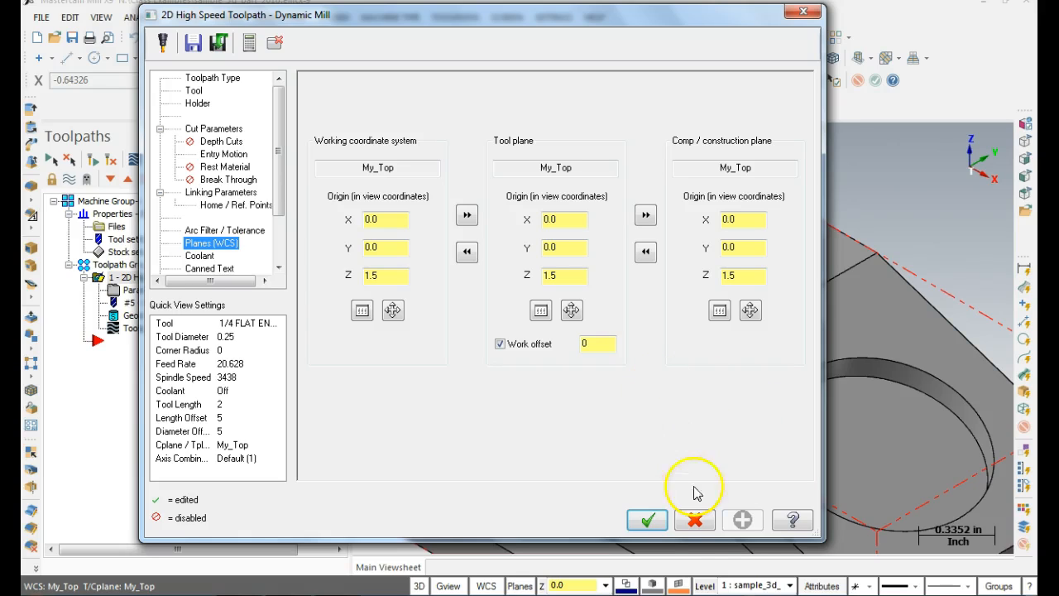
Step: Accept the Dynamic Mill parameters and import 2 - Contour (2D) with the current system planes, including its operation groups
left_click(647, 519)
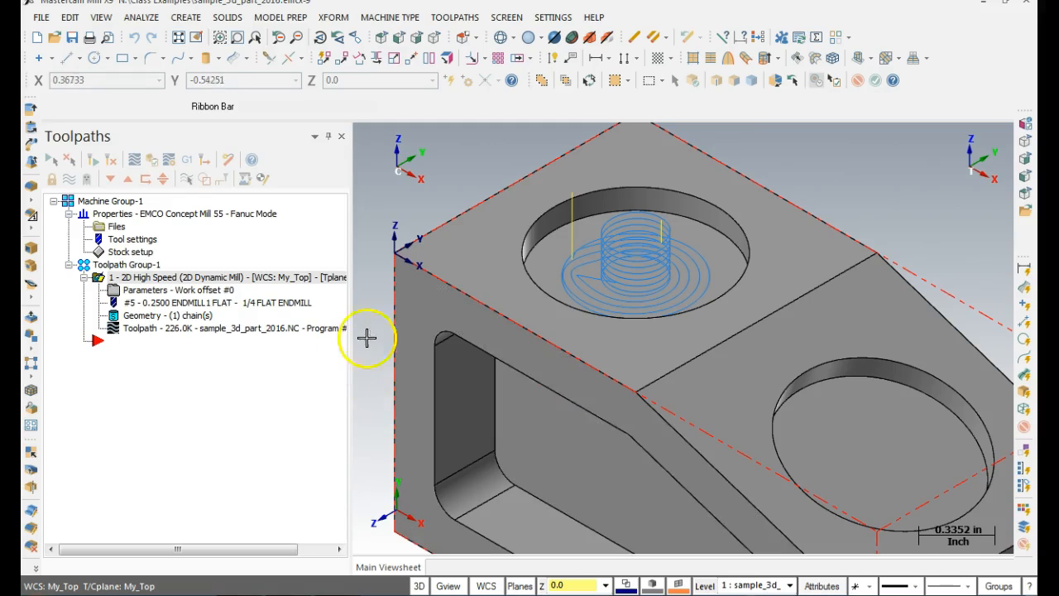
right_click(166, 380)
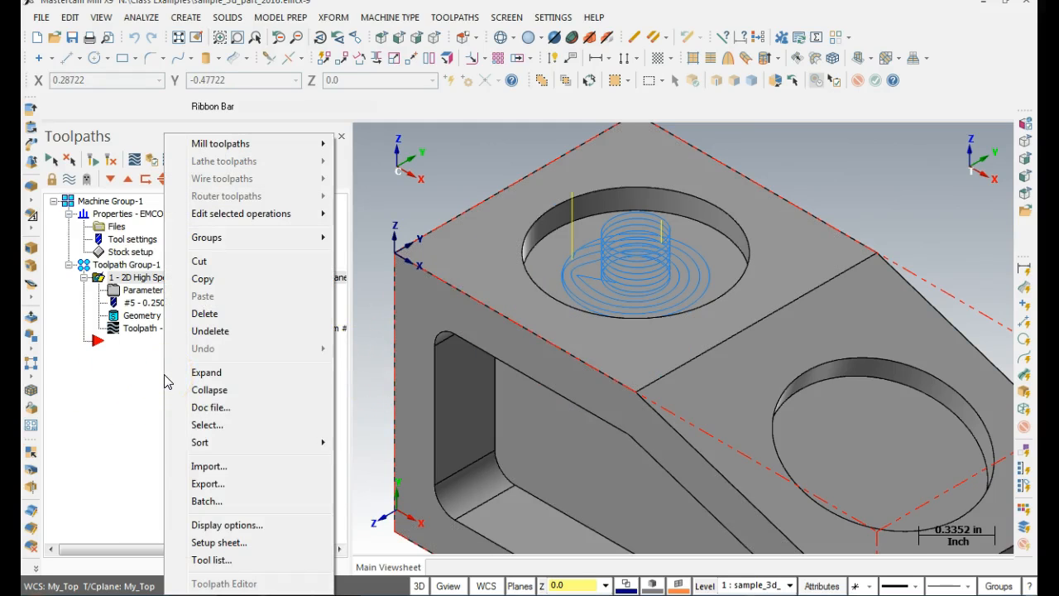
left_click(209, 466)
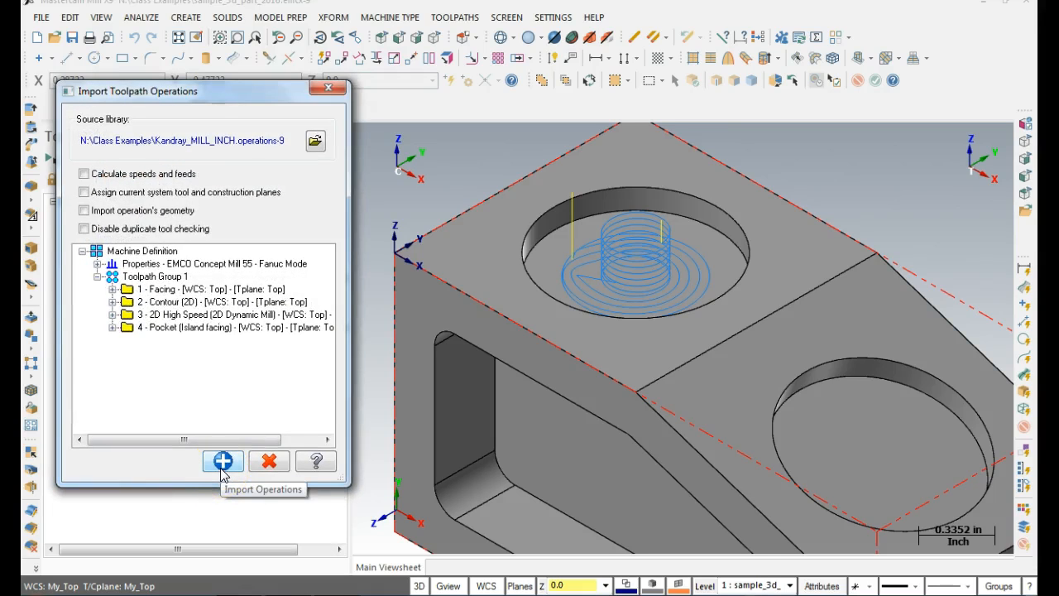
left_click(168, 304)
left_click(83, 192)
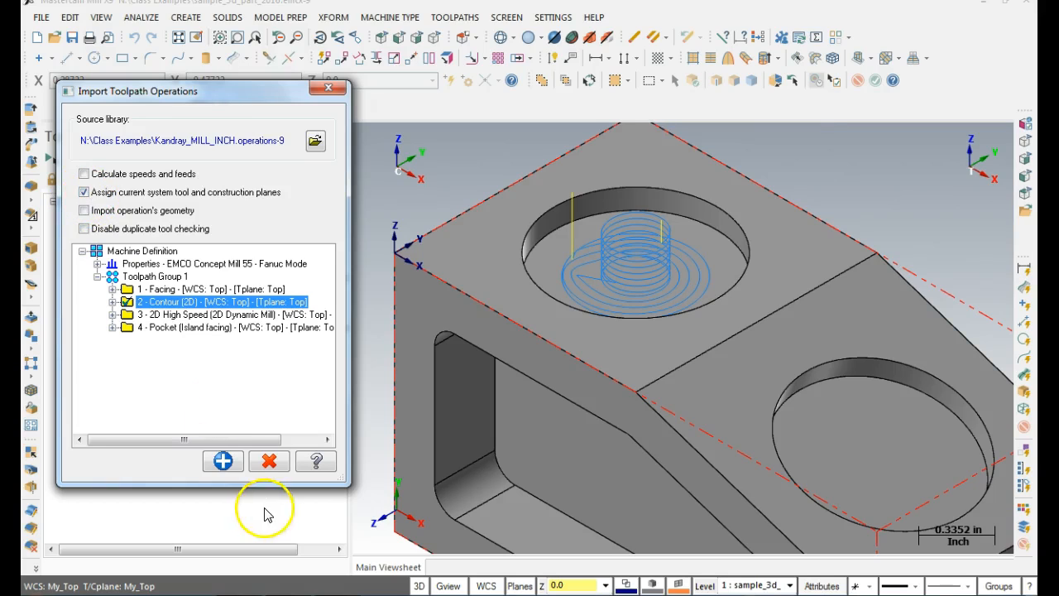
left_click(222, 463)
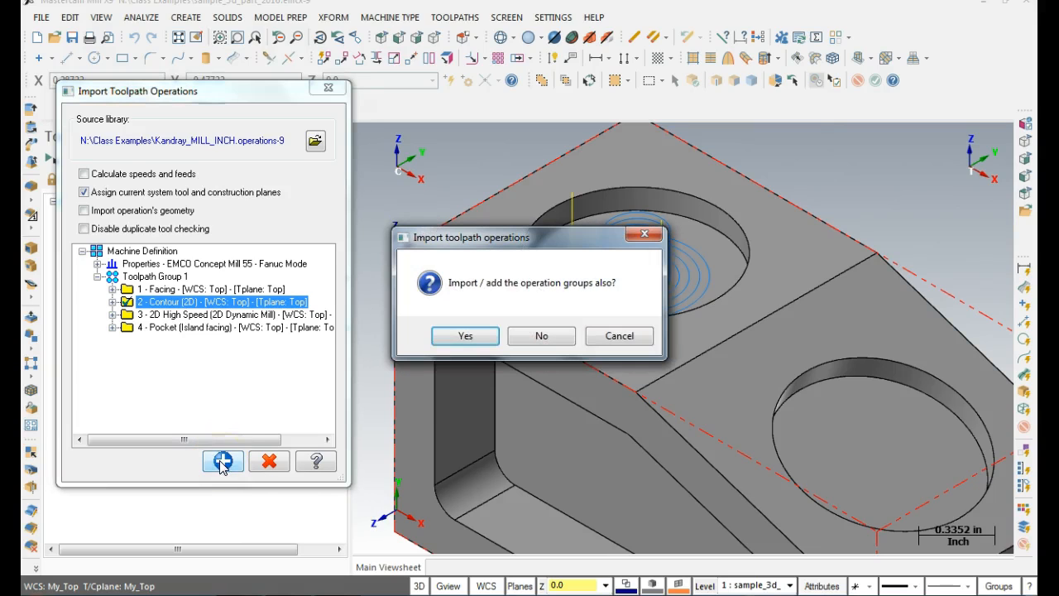
left_click(466, 338)
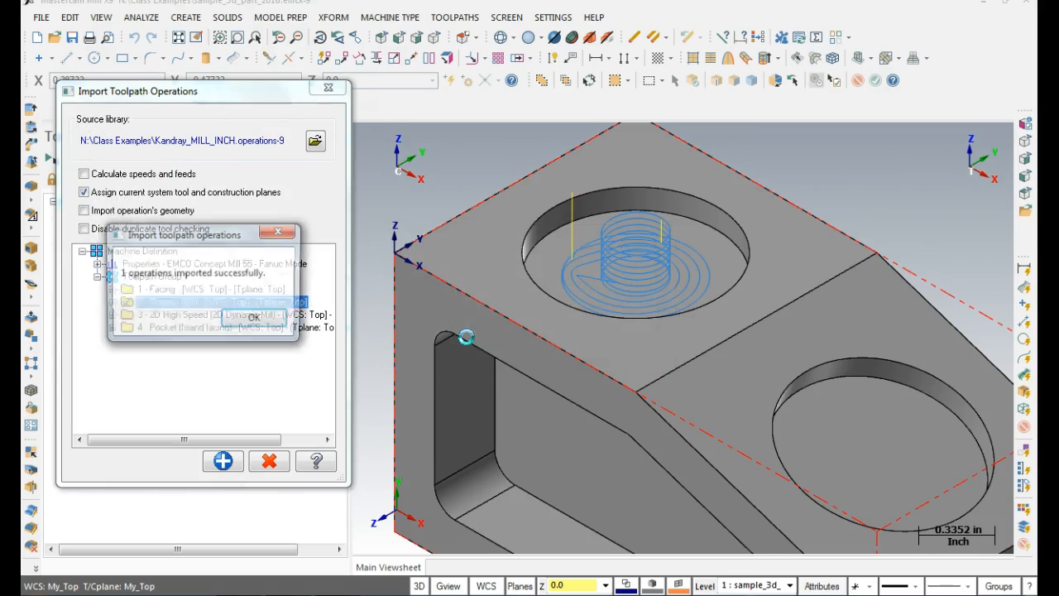
left_click(269, 325)
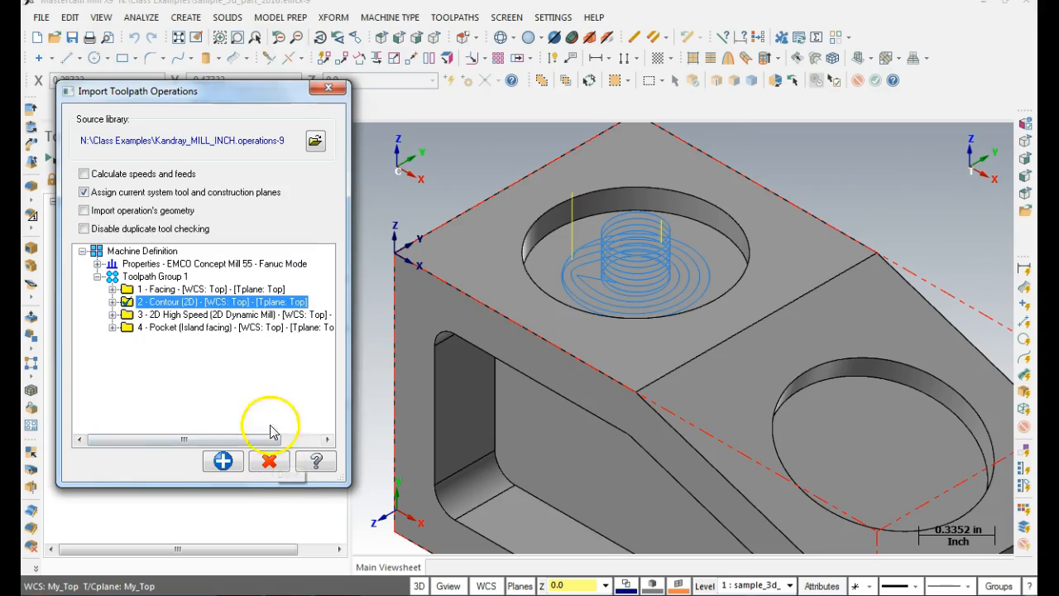
left_click_drag(222, 92, 386, 88)
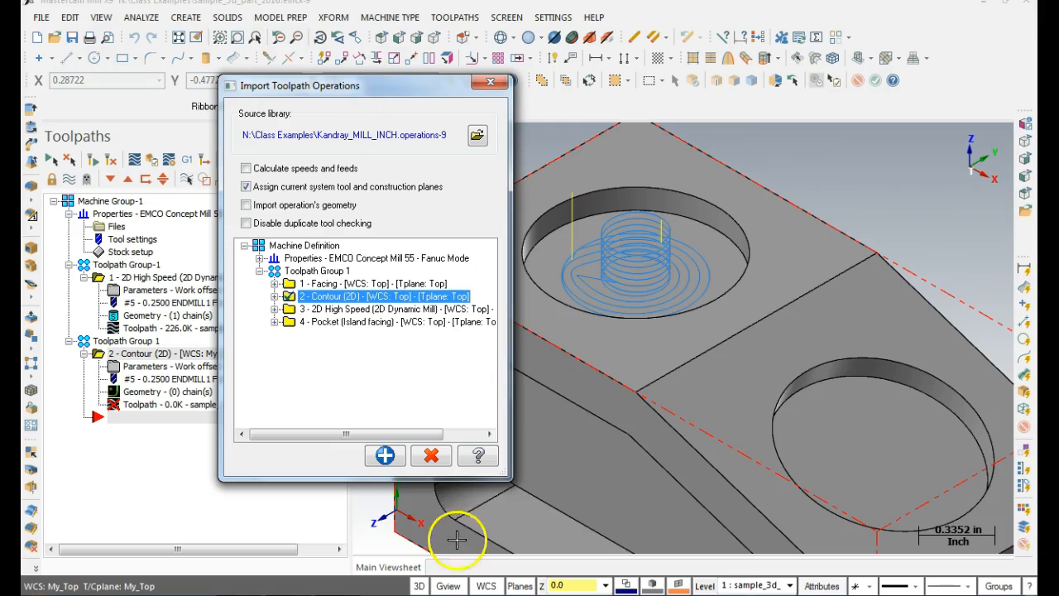
left_click(431, 455)
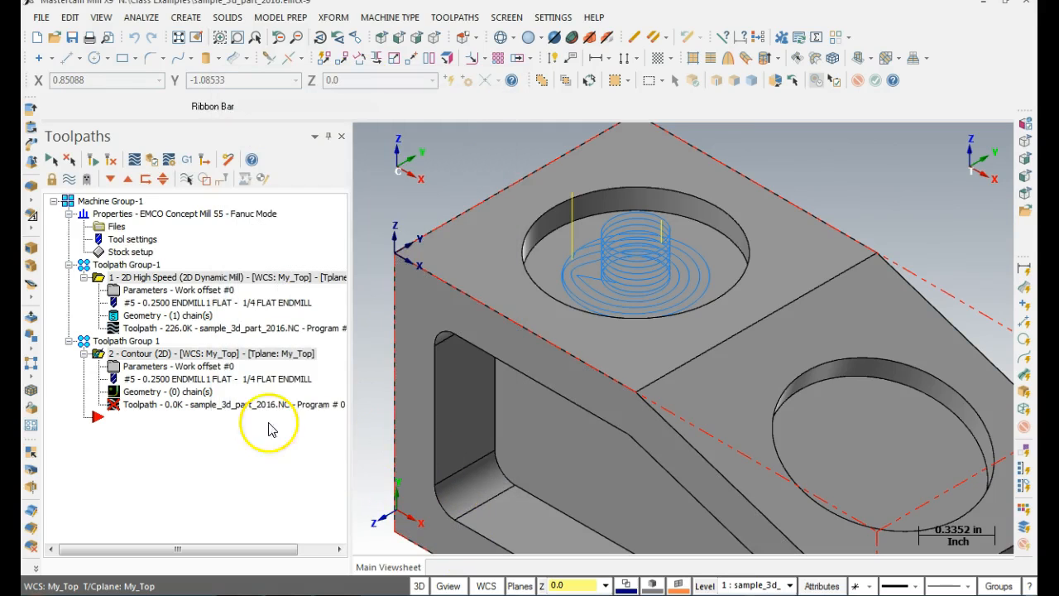
Step: Delete the imported contour operation and the extra toolpath group that came with it
right_click(126, 356)
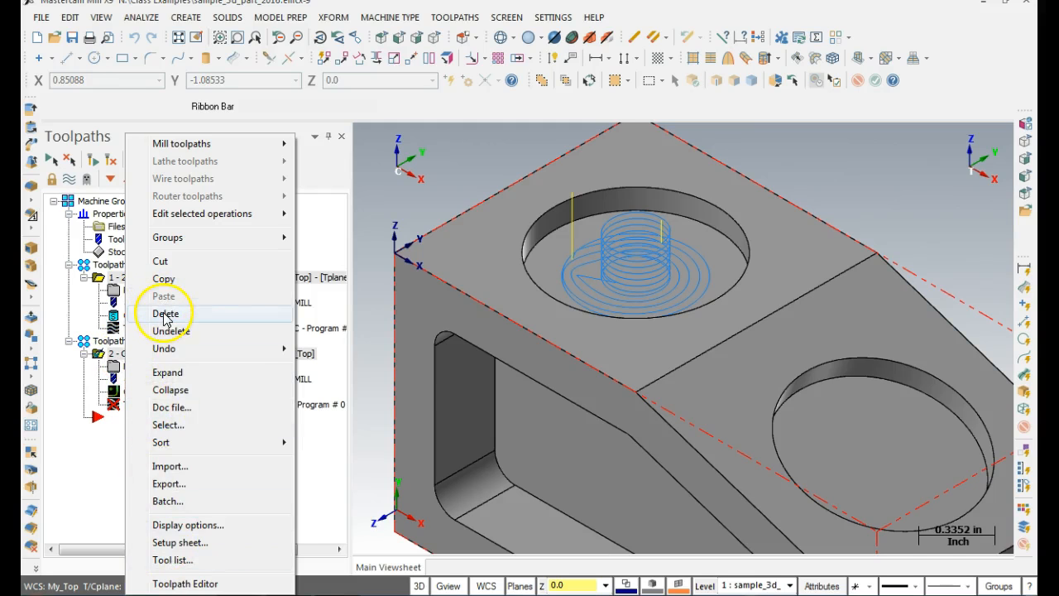
left_click(168, 315)
left_click(553, 366)
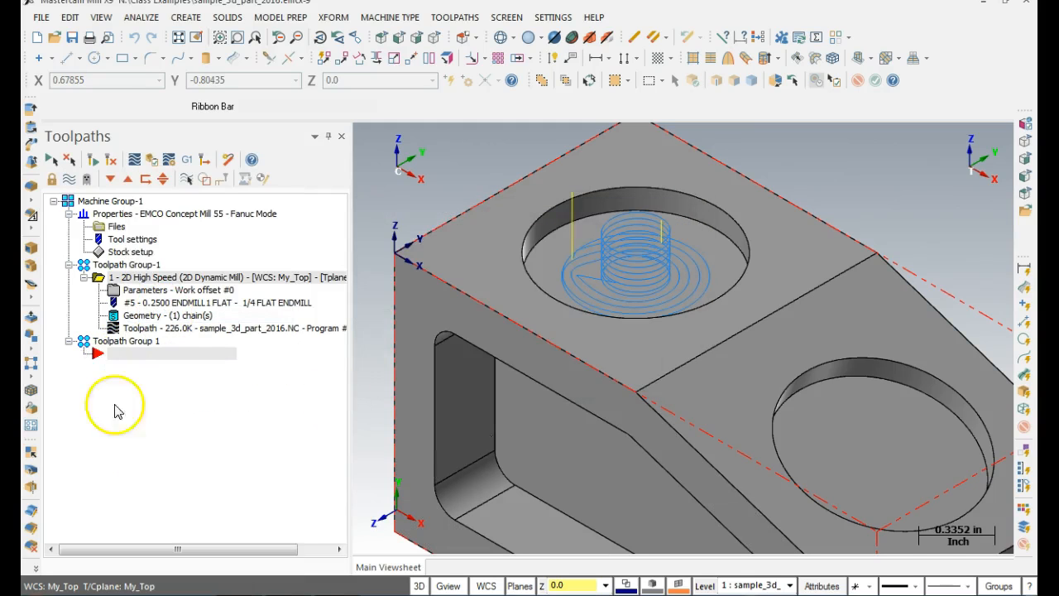
right_click(138, 355)
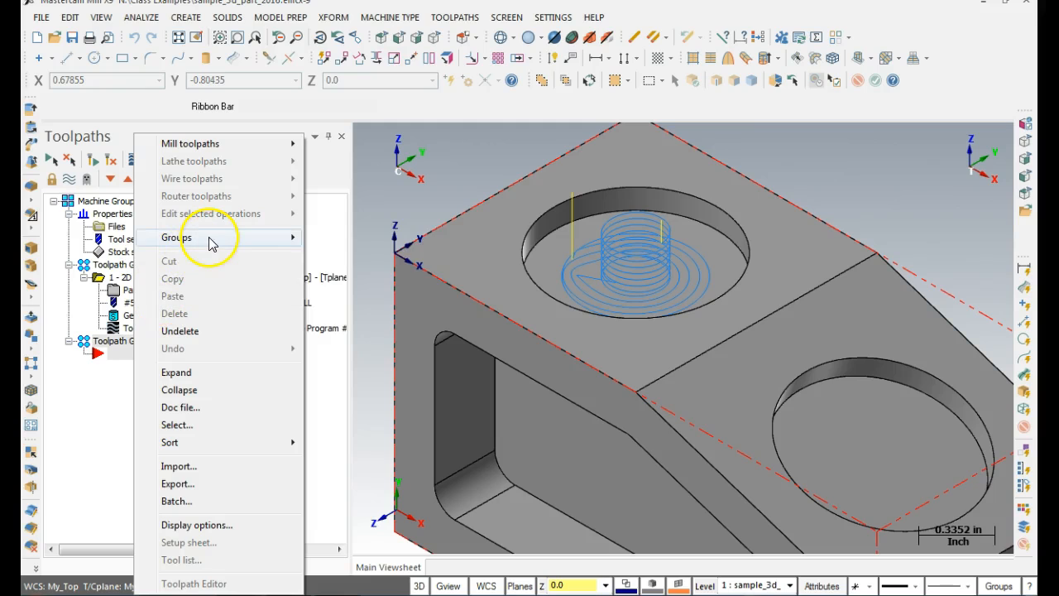
mouse_move(209, 241)
left_click(340, 296)
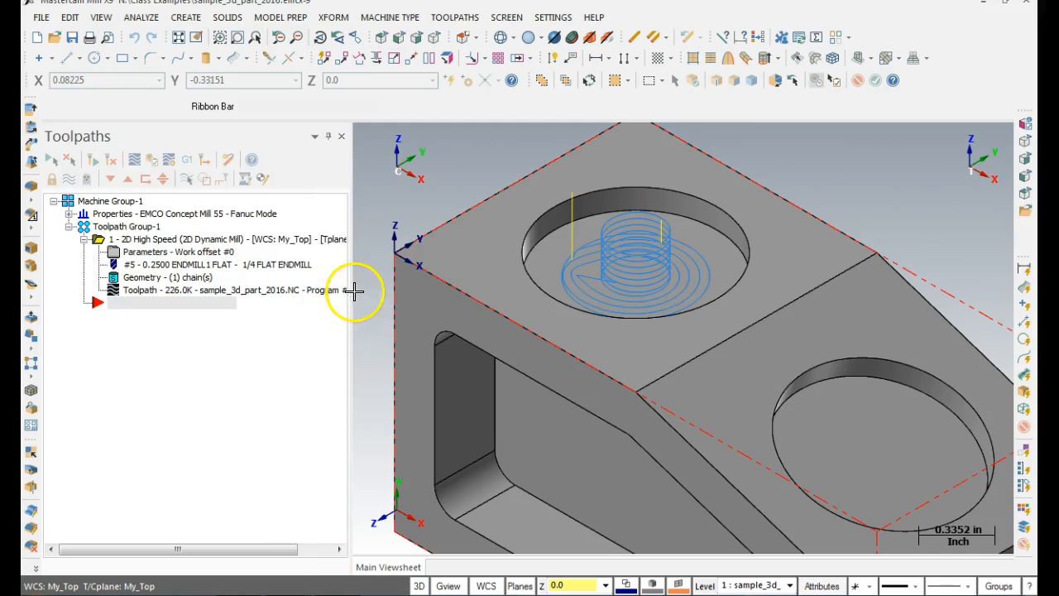
Step: Import the 2 - Contour (2D) library operation with current system tool and construction planes assigned, without adding its operation groups
right_click(152, 326)
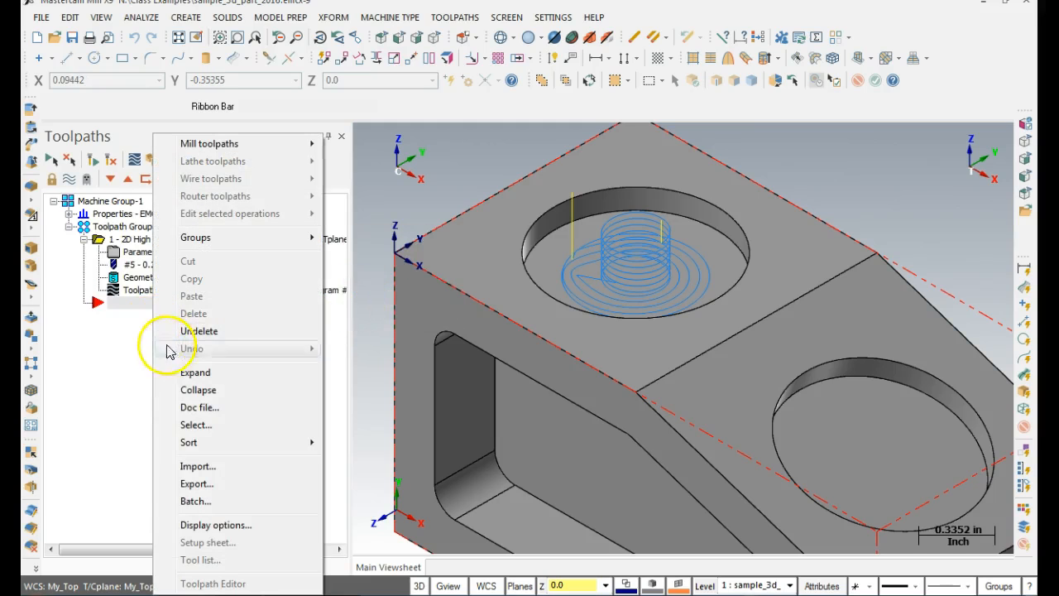
left_click(201, 469)
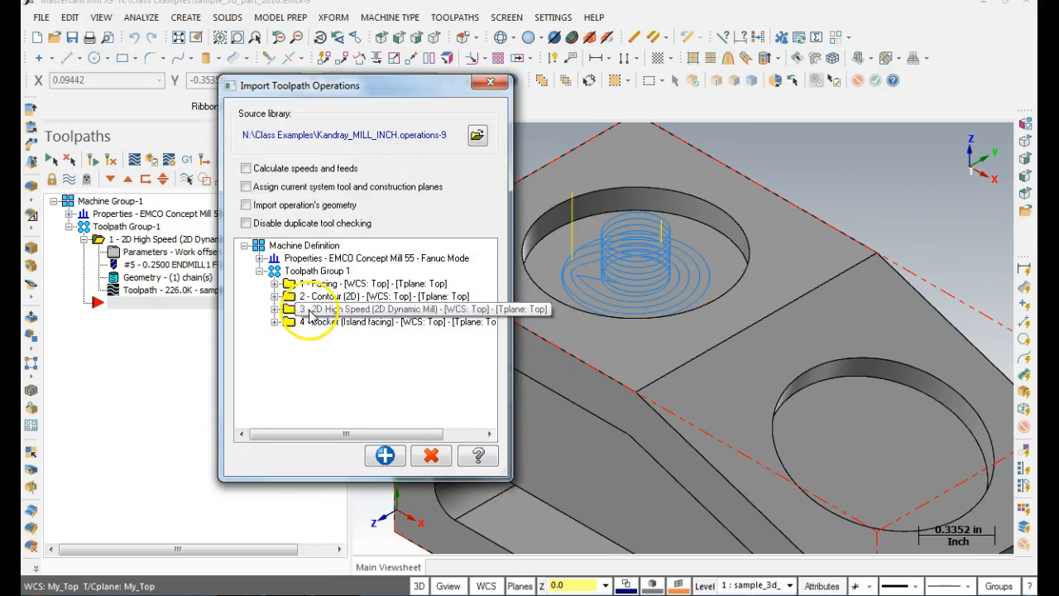
left_click(316, 298)
left_click(246, 186)
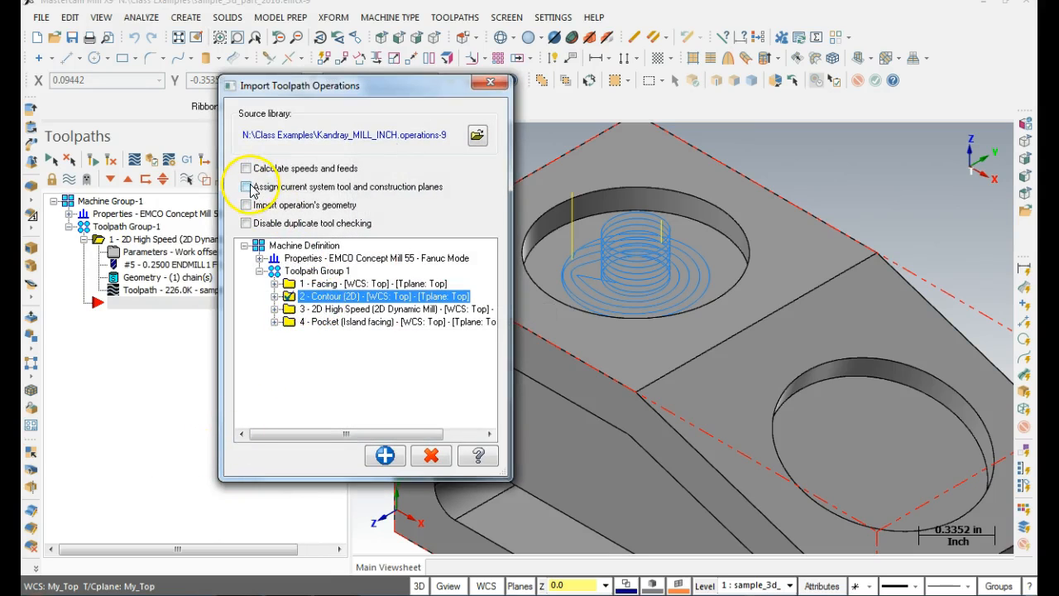
left_click(384, 453)
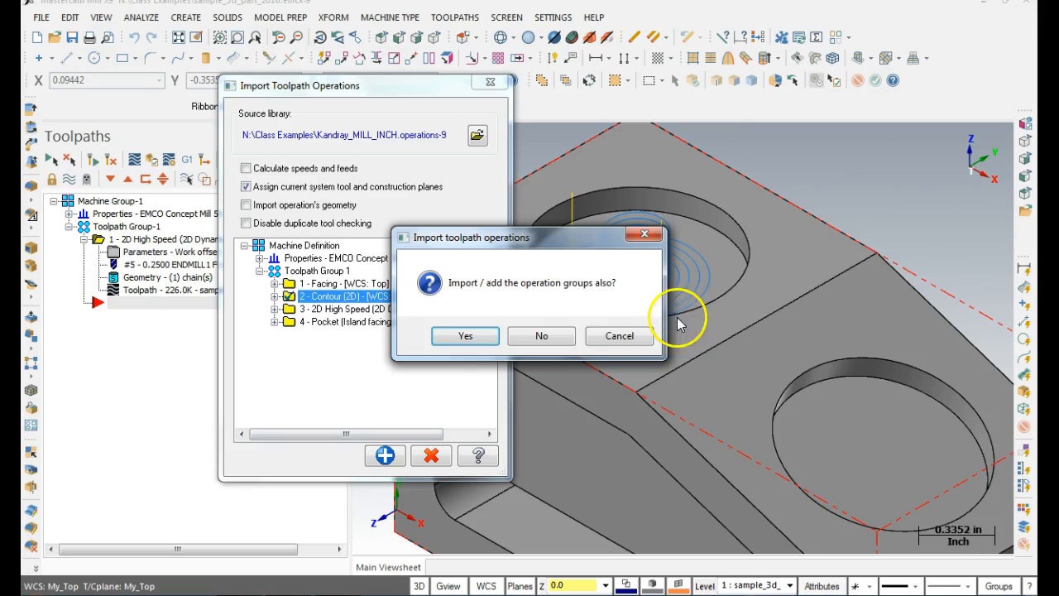
left_click(563, 339)
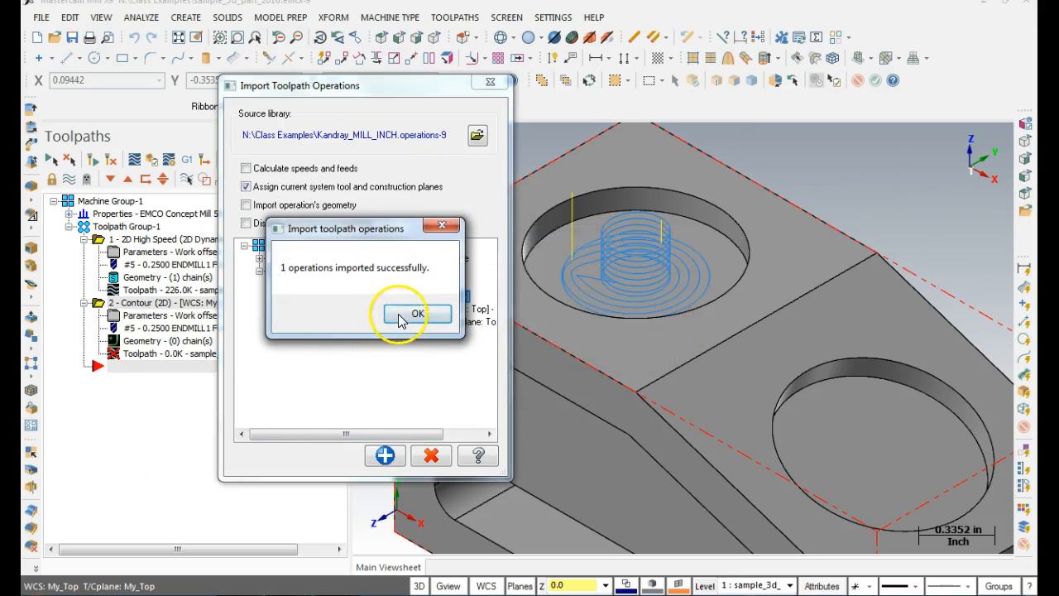
left_click(406, 317)
left_click(428, 455)
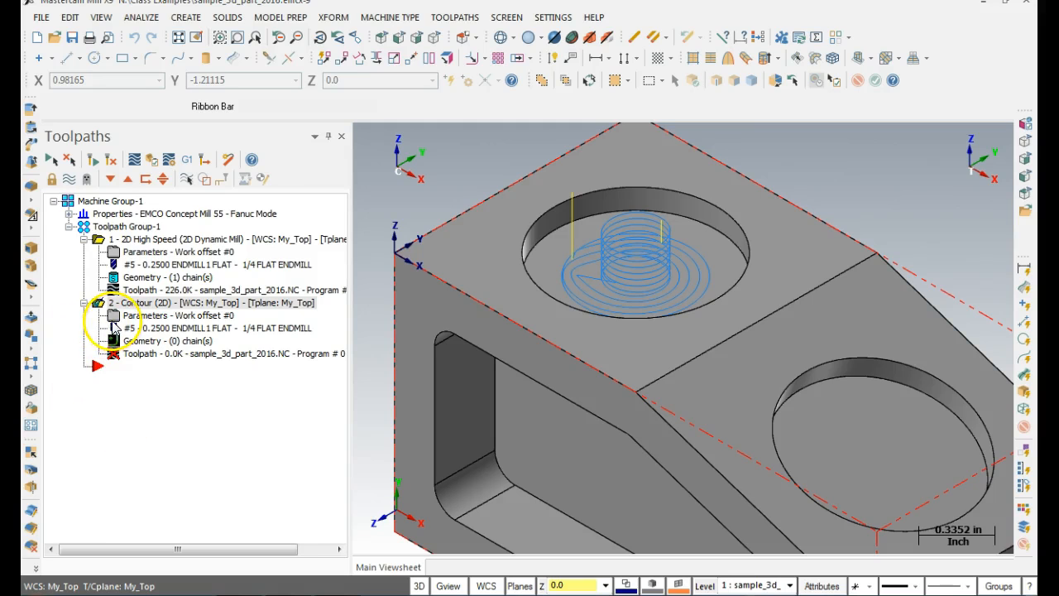
Step: Open the imported contour operation's chain geometry and start rechaining all of its chains
left_click(113, 322)
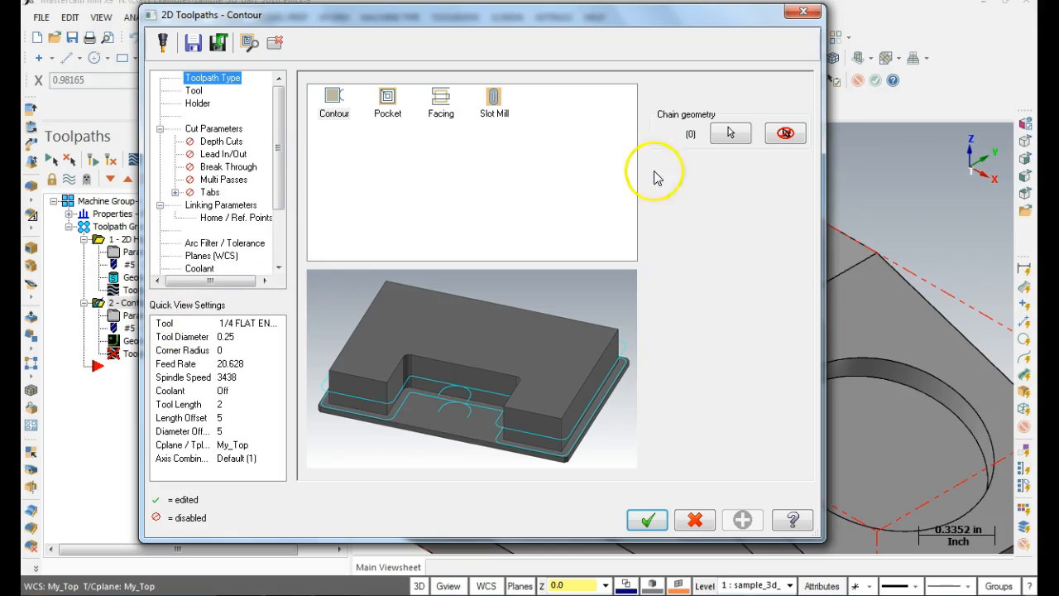
left_click(731, 135)
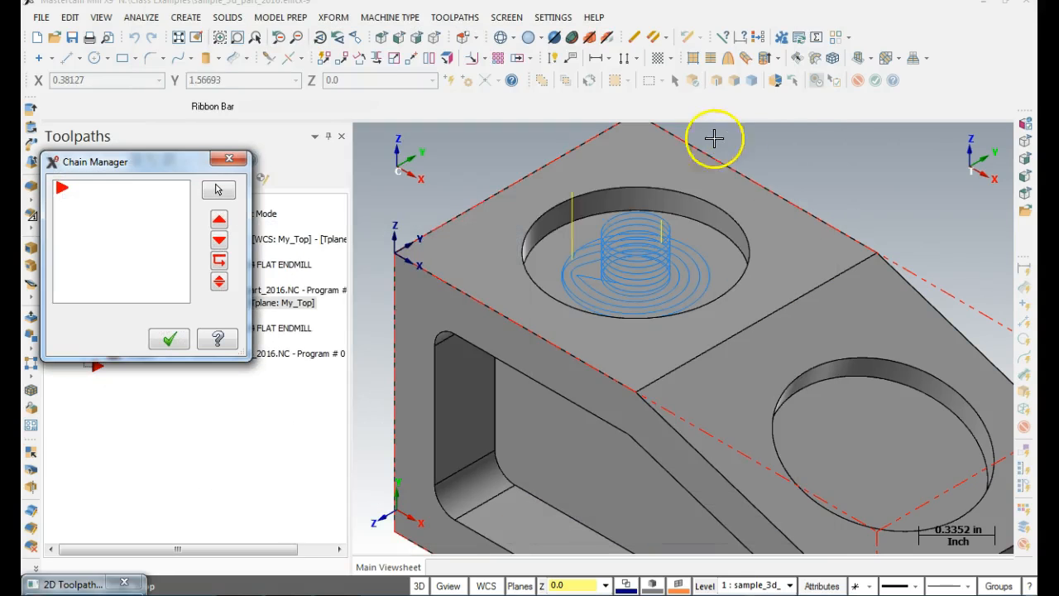
right_click(105, 215)
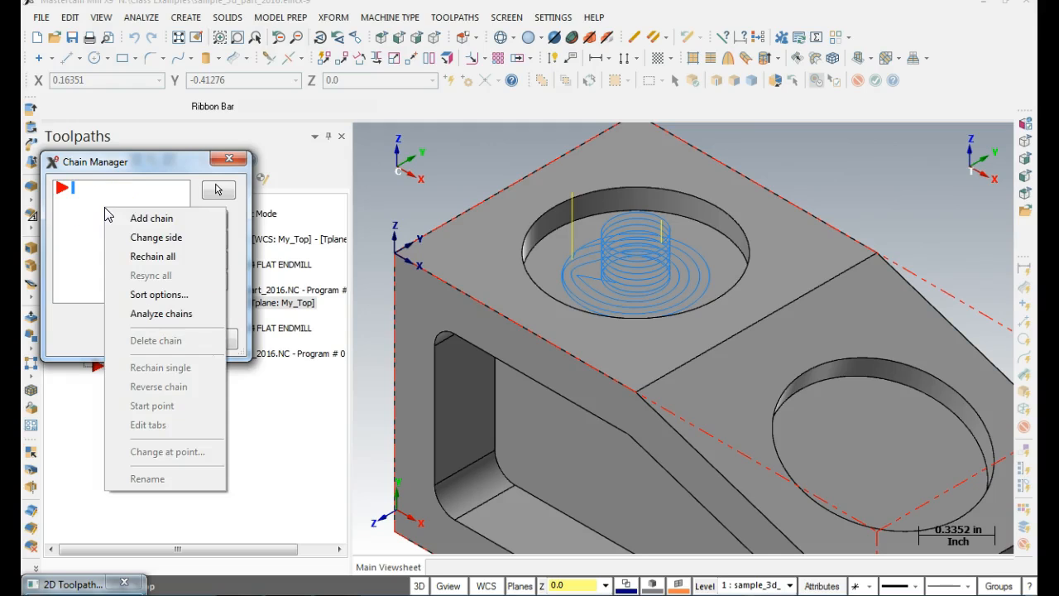
left_click(136, 257)
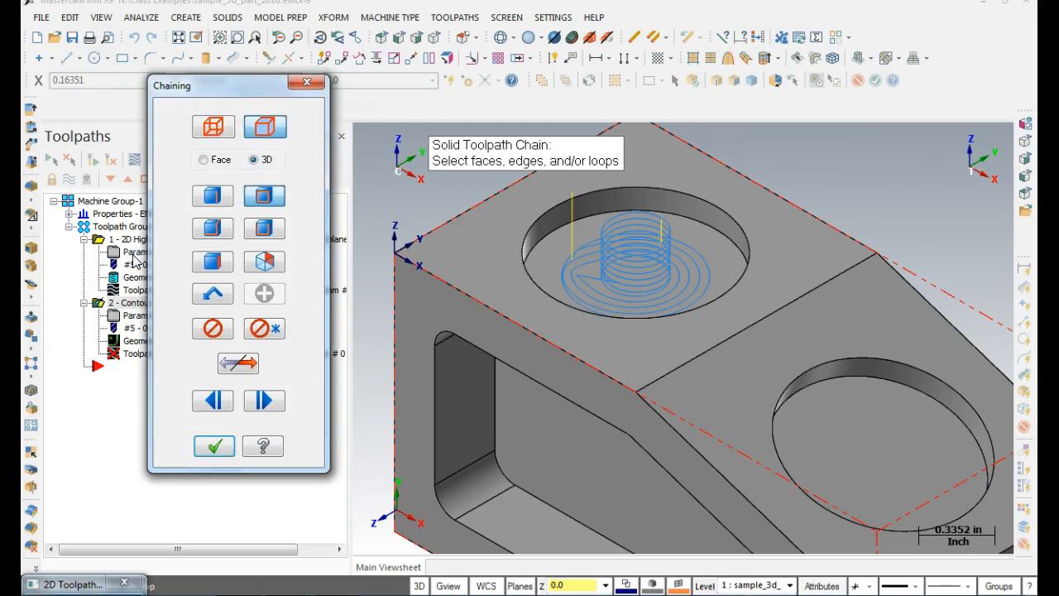
left_click(217, 300)
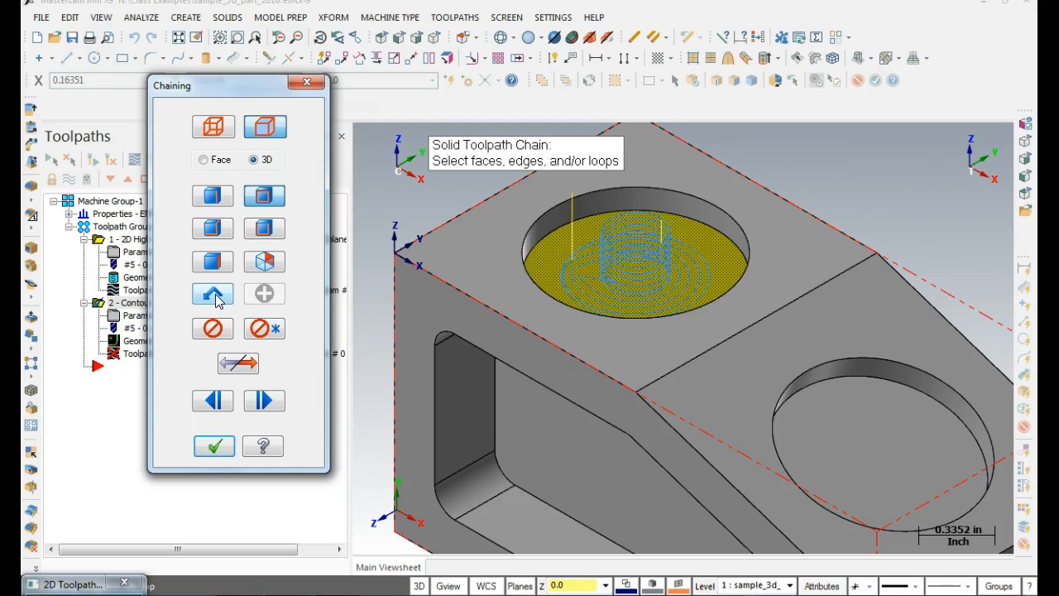
left_click(213, 195)
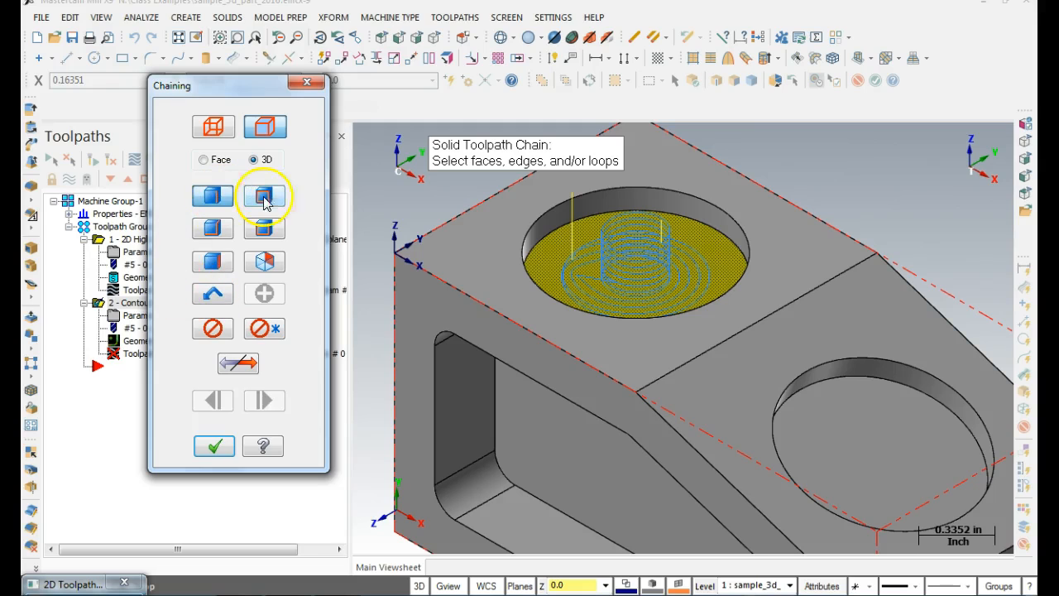
left_click(561, 235)
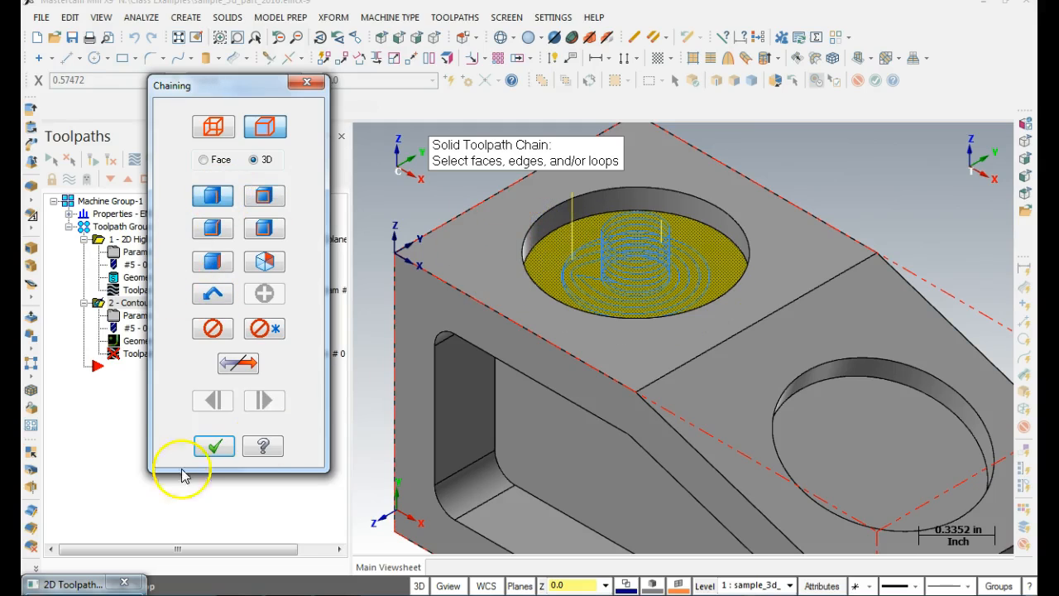
left_click(213, 328)
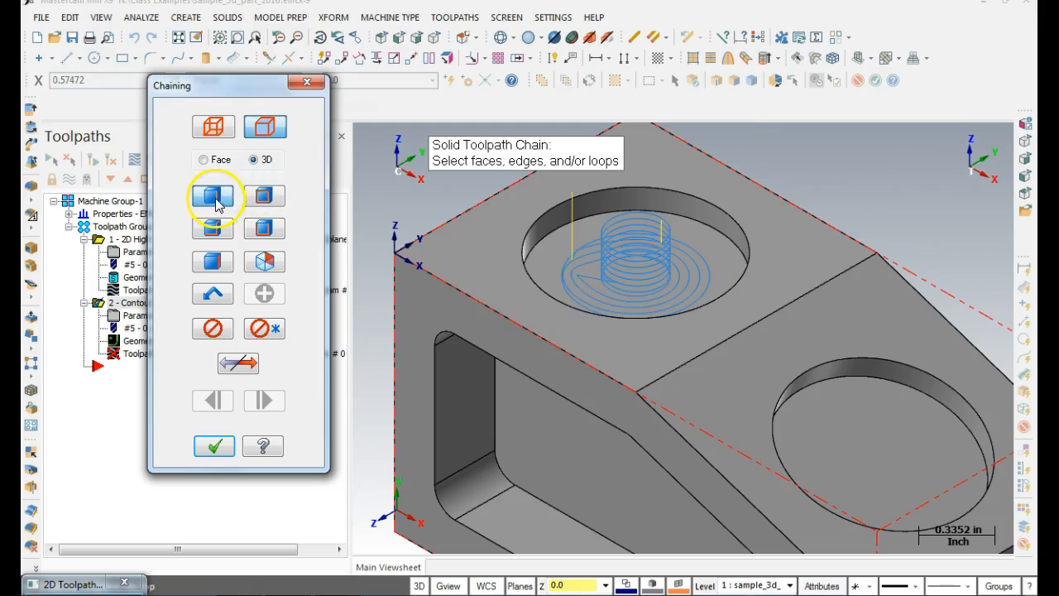
left_click(213, 261)
left_click(539, 246)
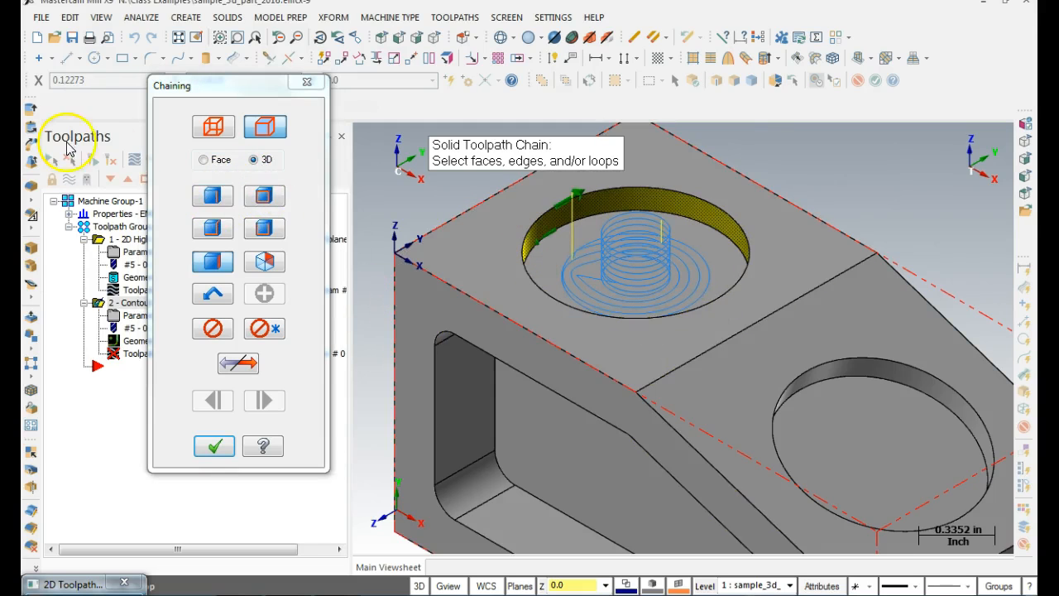
Step: Clear the face selection, chain the bottom edge of the upper circular pocket using edge selection, and accept the chain for the contour
left_click(213, 195)
left_click(561, 267)
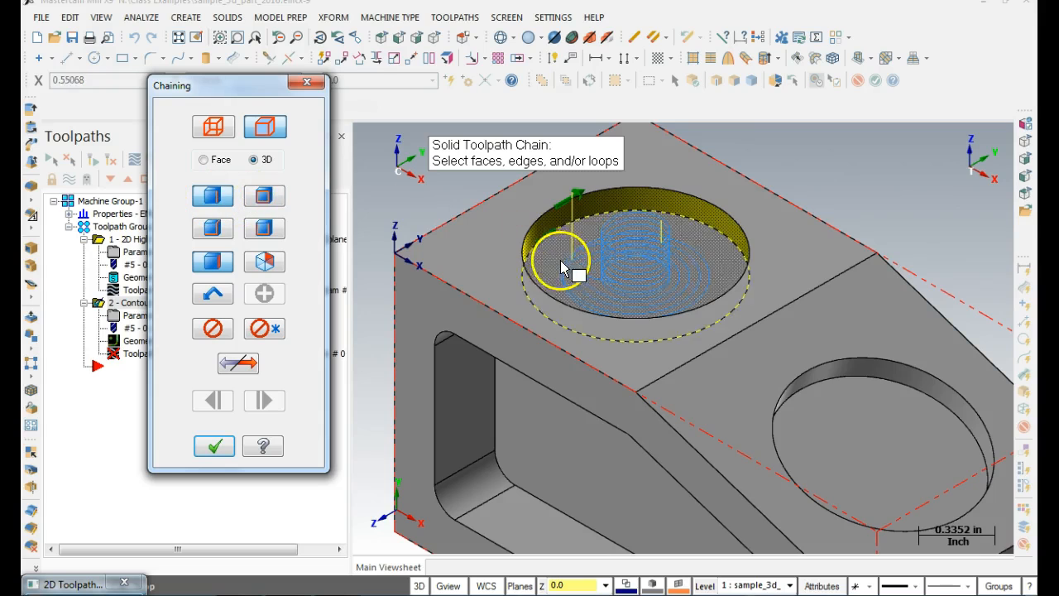
left_click(212, 328)
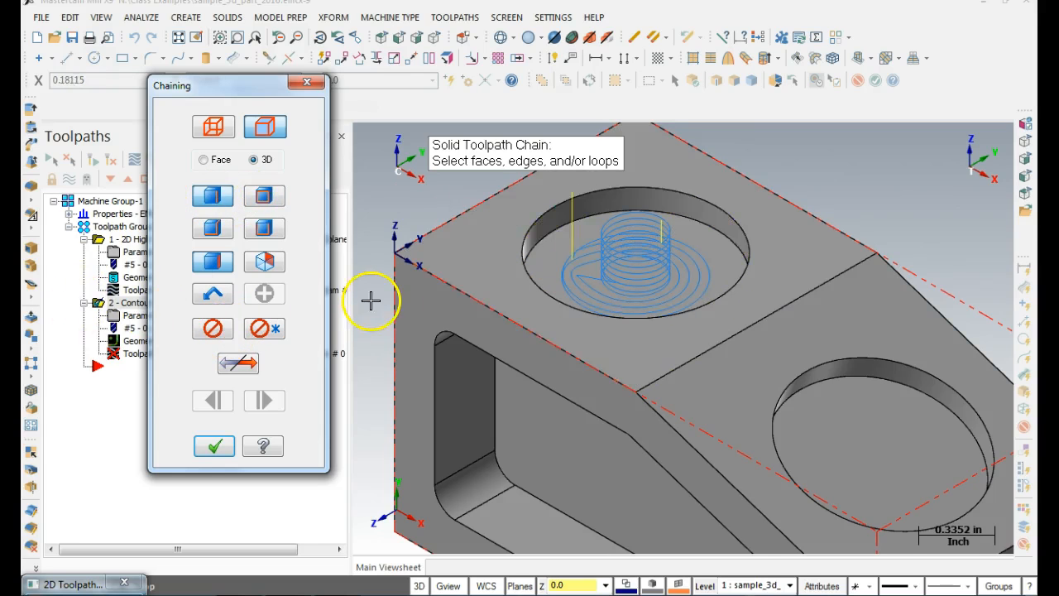
left_click(550, 232)
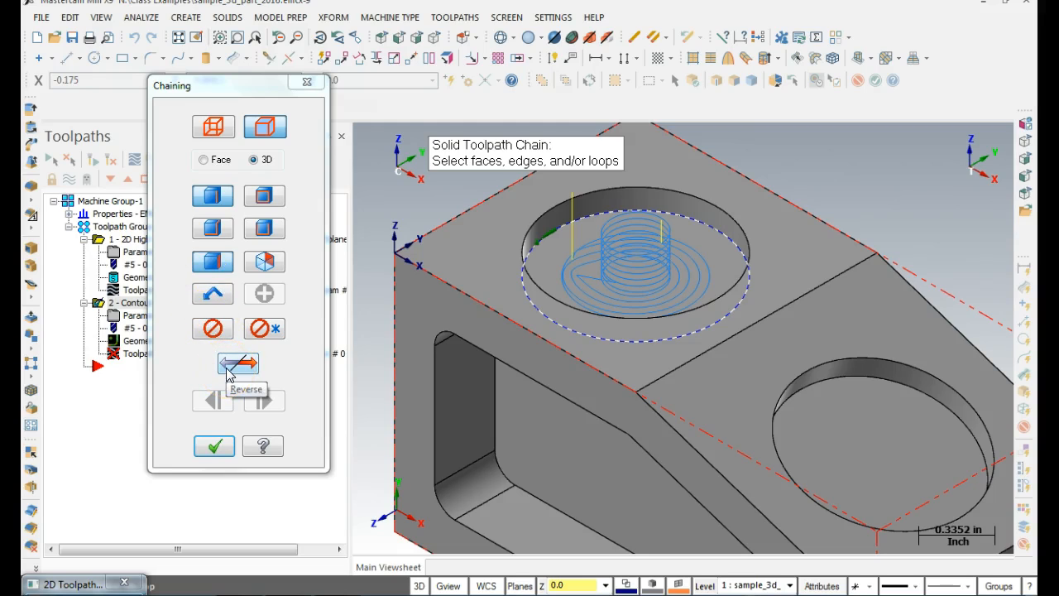
left_click(235, 366)
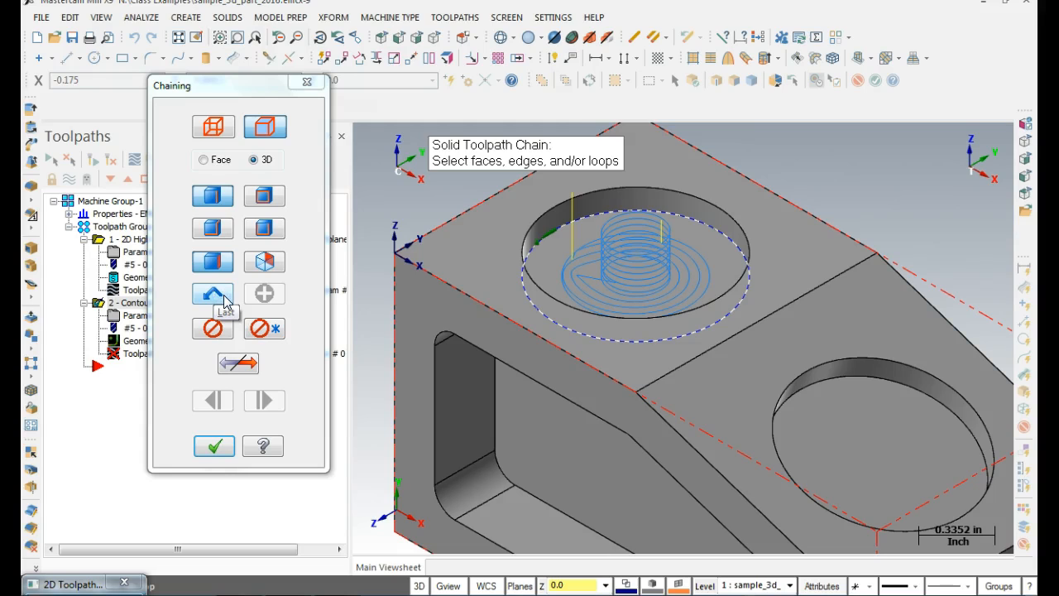
left_click(217, 449)
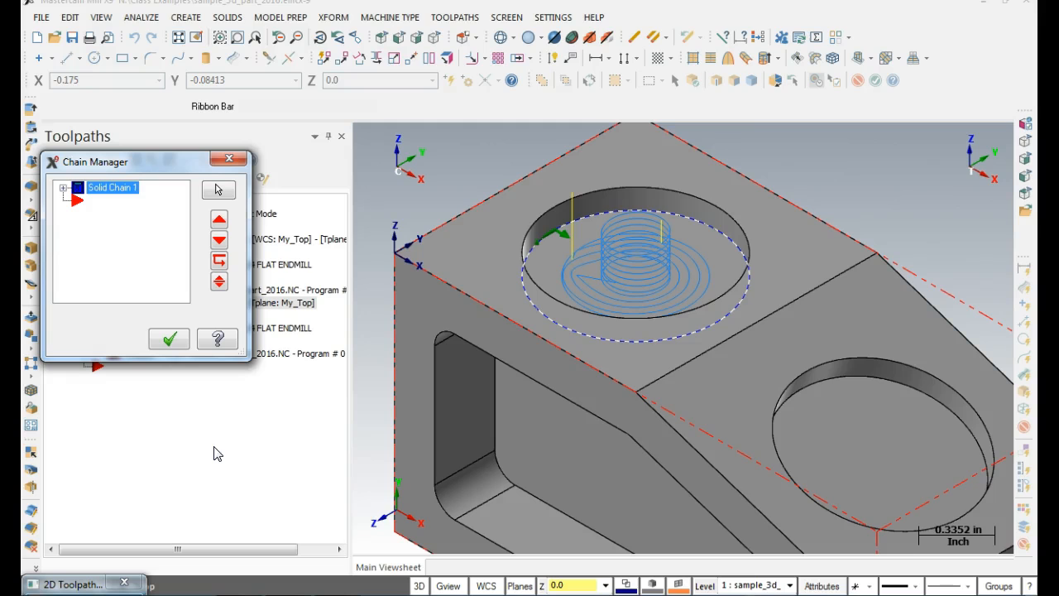
left_click(169, 340)
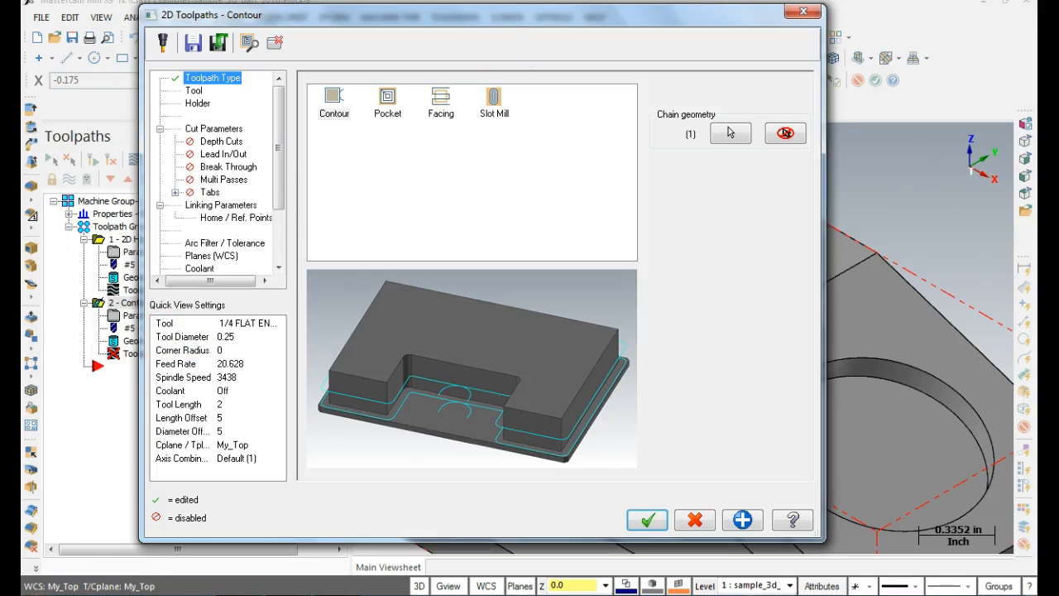
left_click_drag(493, 17, 447, 20)
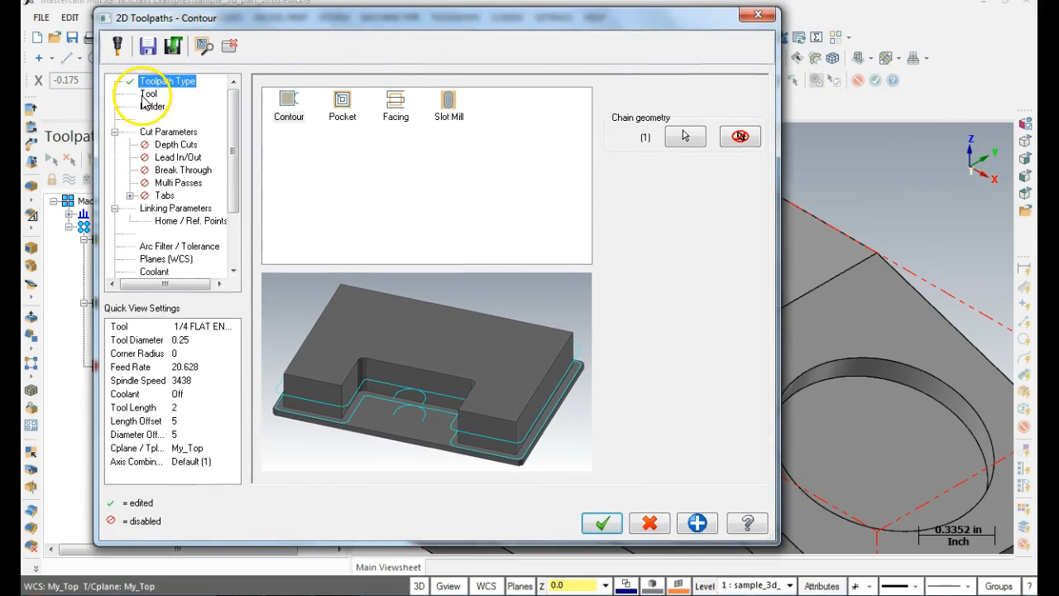
Step: Assign the 1/4 flat endmill, tool 5, to the contour operation and enable its lead in/out moves
left_click(148, 94)
left_click(339, 124)
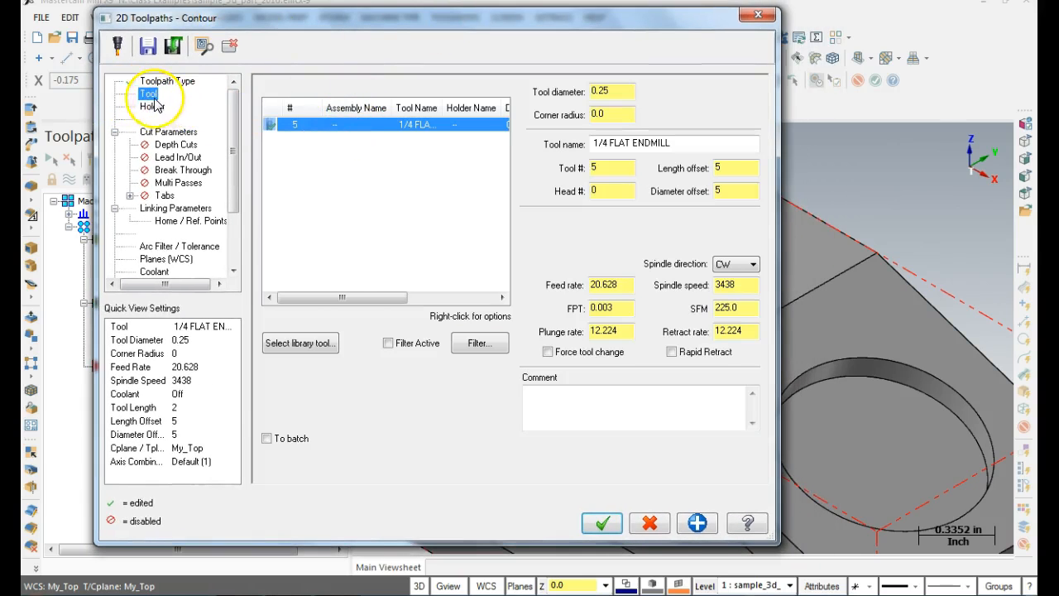
left_click(154, 134)
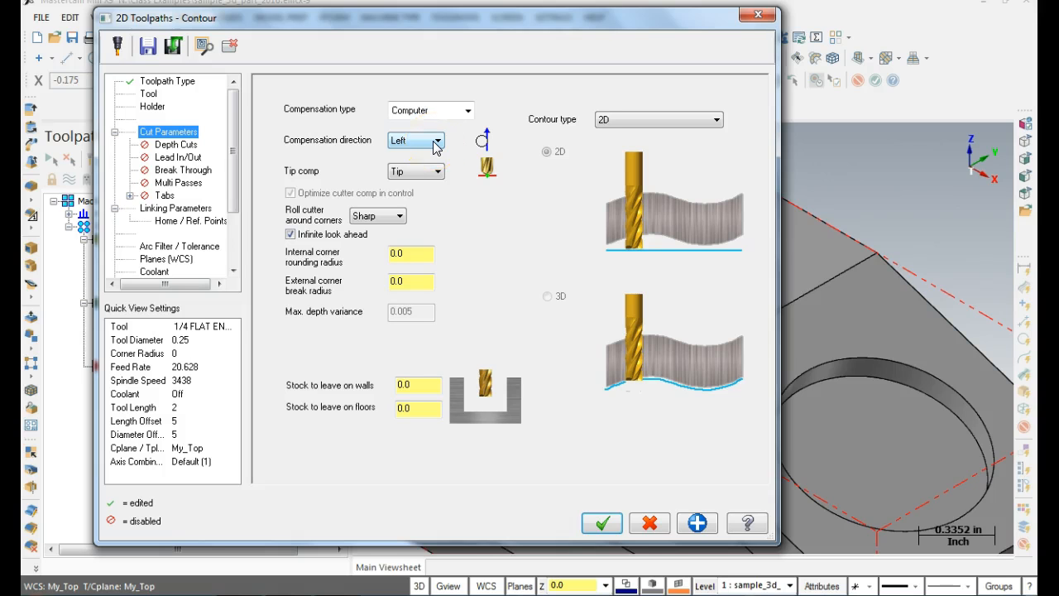
left_click_drag(475, 24, 499, 56)
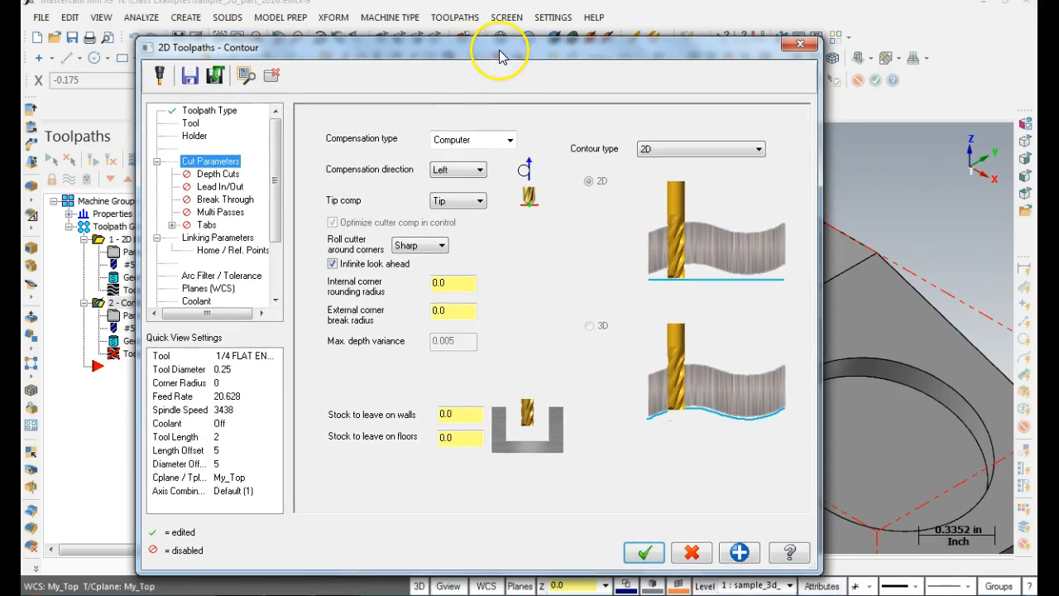
left_click(217, 176)
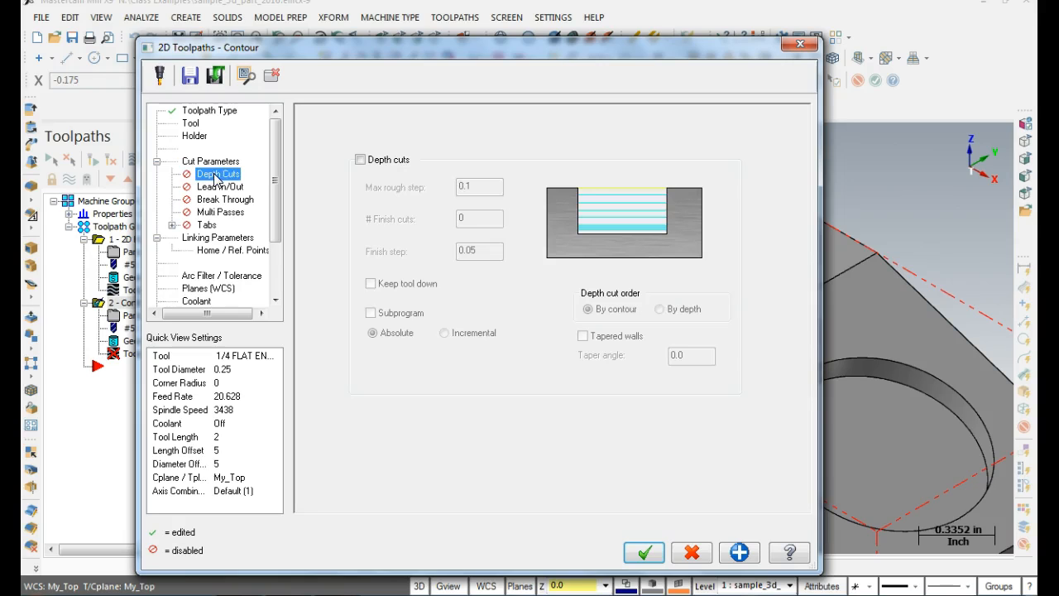
left_click(220, 186)
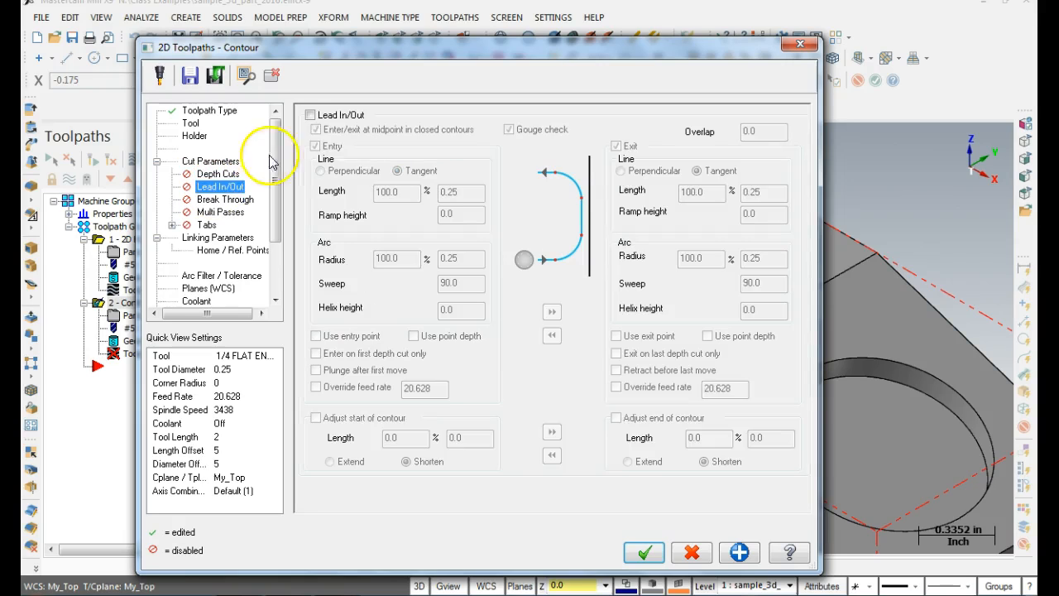
left_click(310, 115)
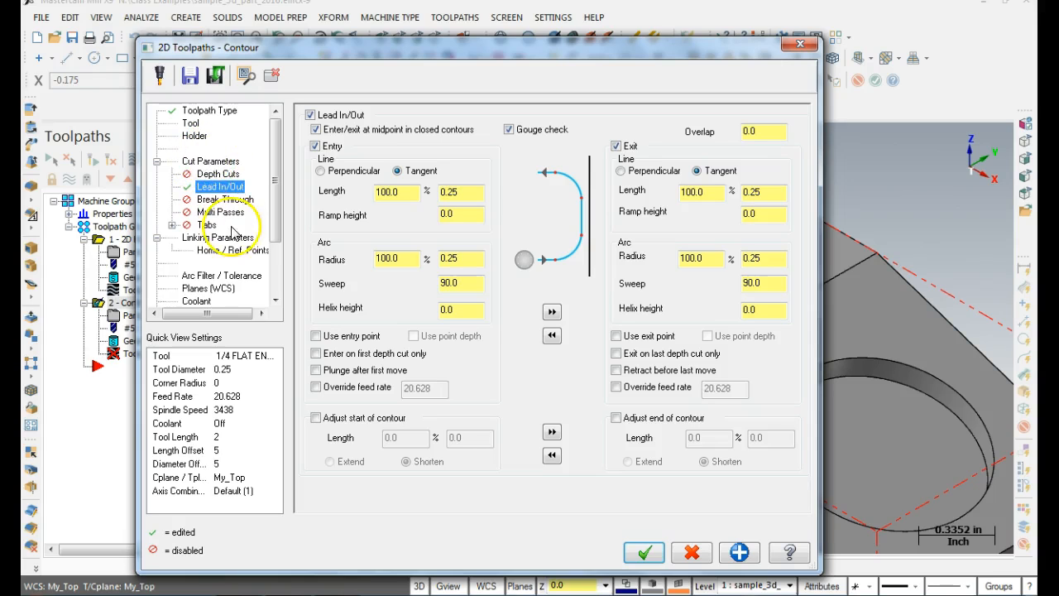
Step: Set the contour's depth to 0.0 incremental, accept the parameters and regenerate the toolpath
left_click(217, 237)
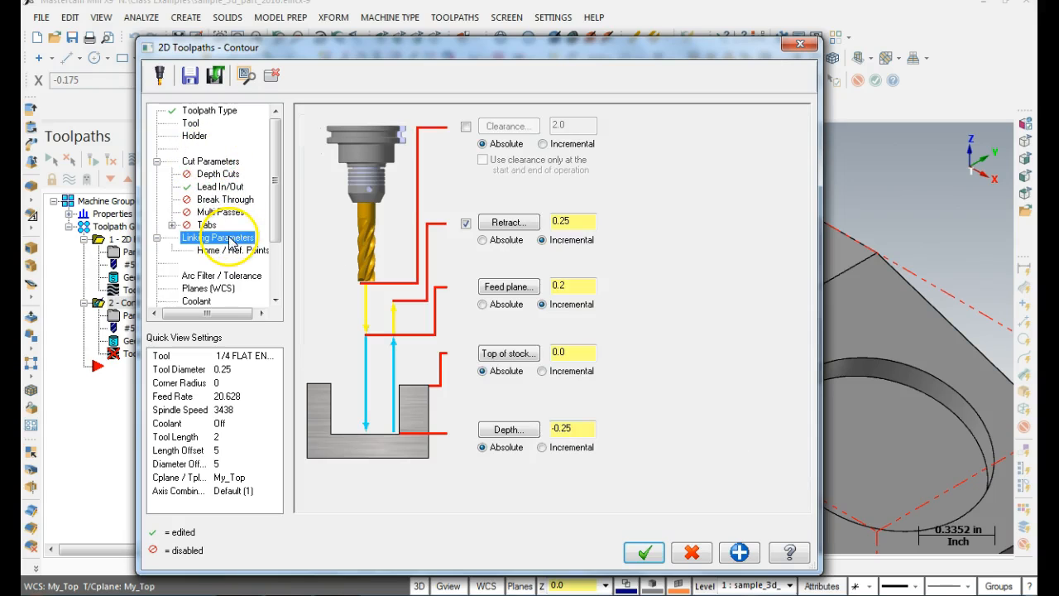
left_click(553, 448)
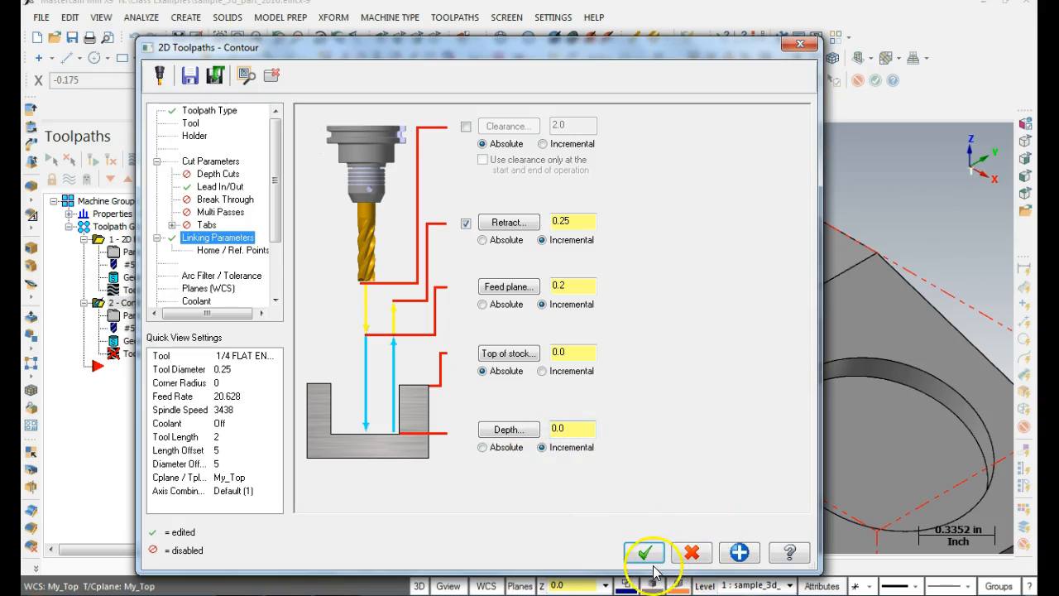
left_click(645, 553)
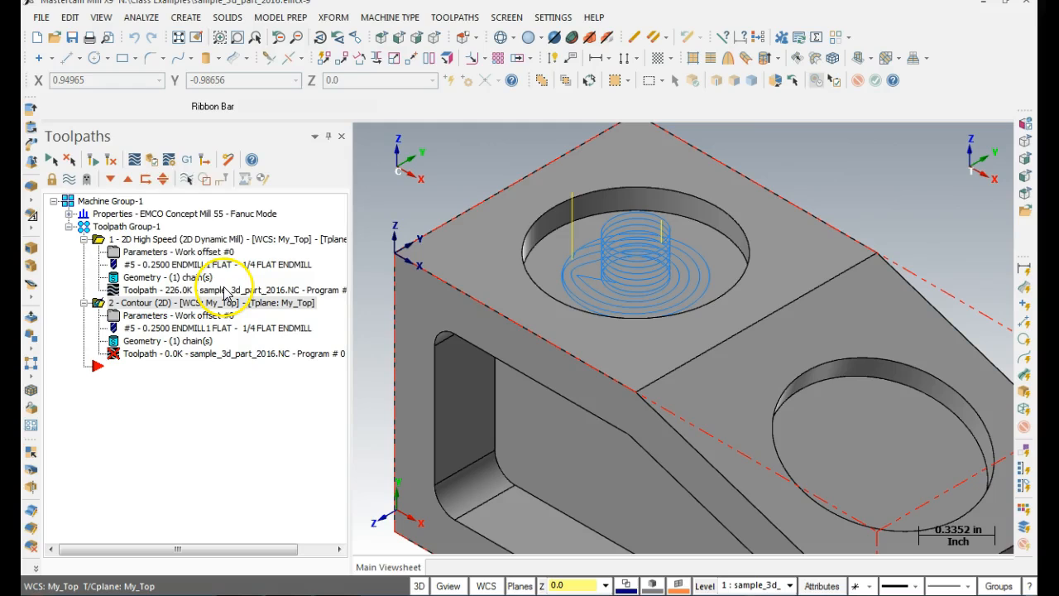
left_click(111, 159)
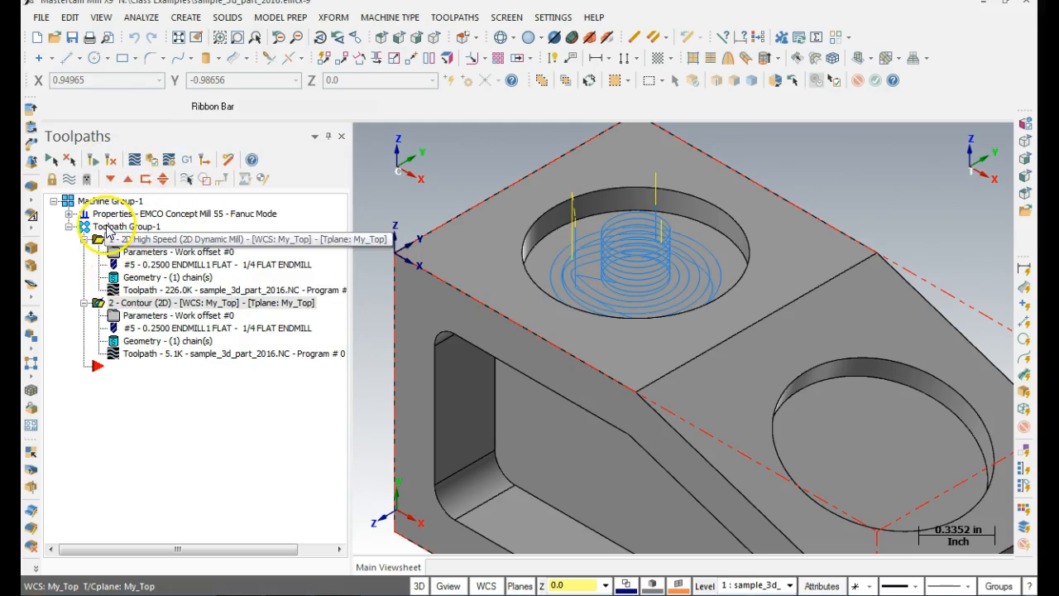
Step: Backplot the contour toolpath to examine the tool's motion around the upper circular pocket
left_click(135, 160)
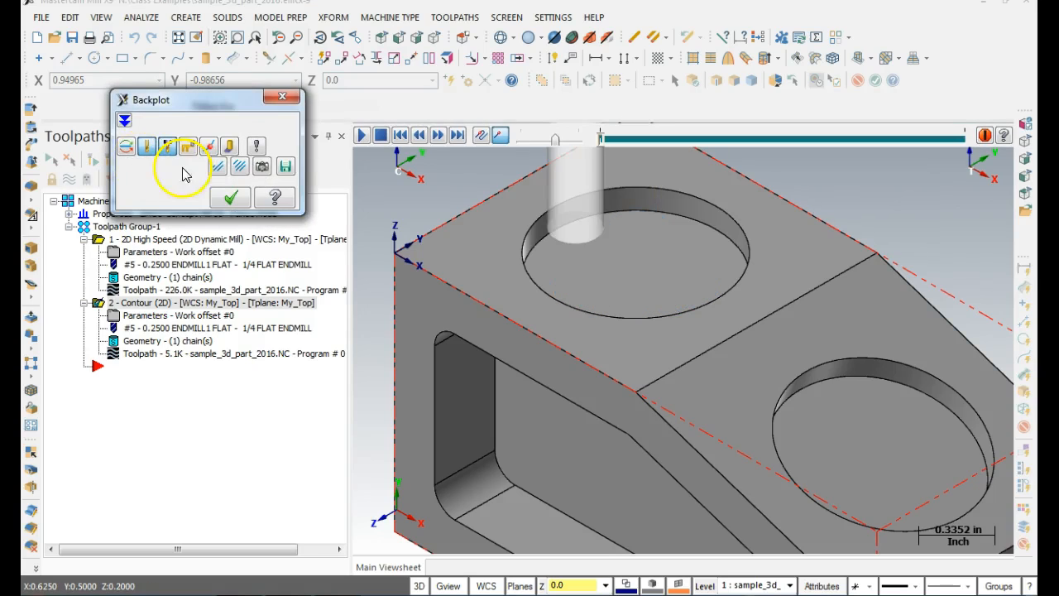
left_click(361, 137)
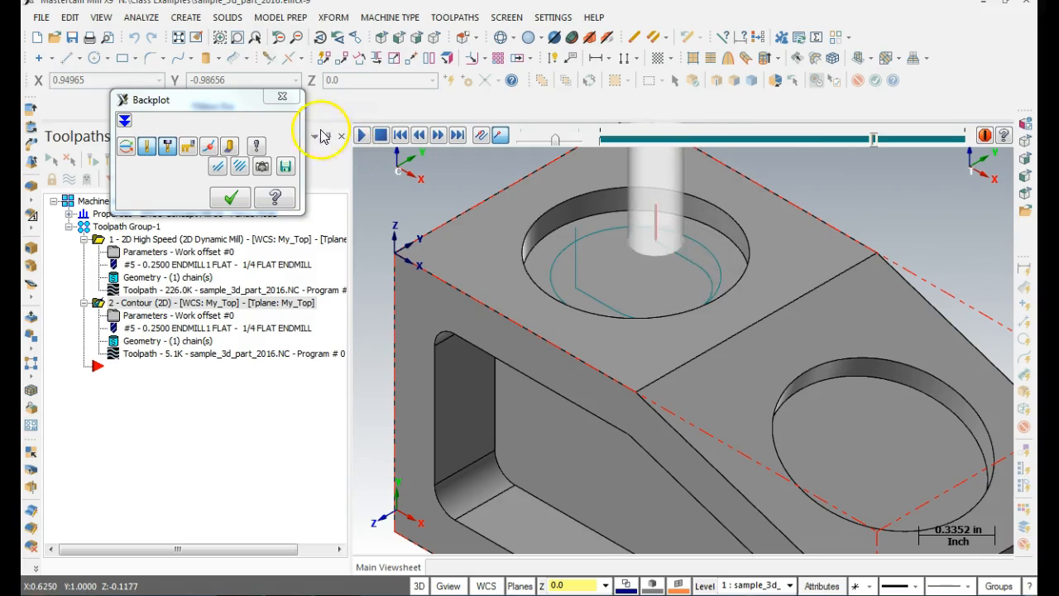
left_click(232, 200)
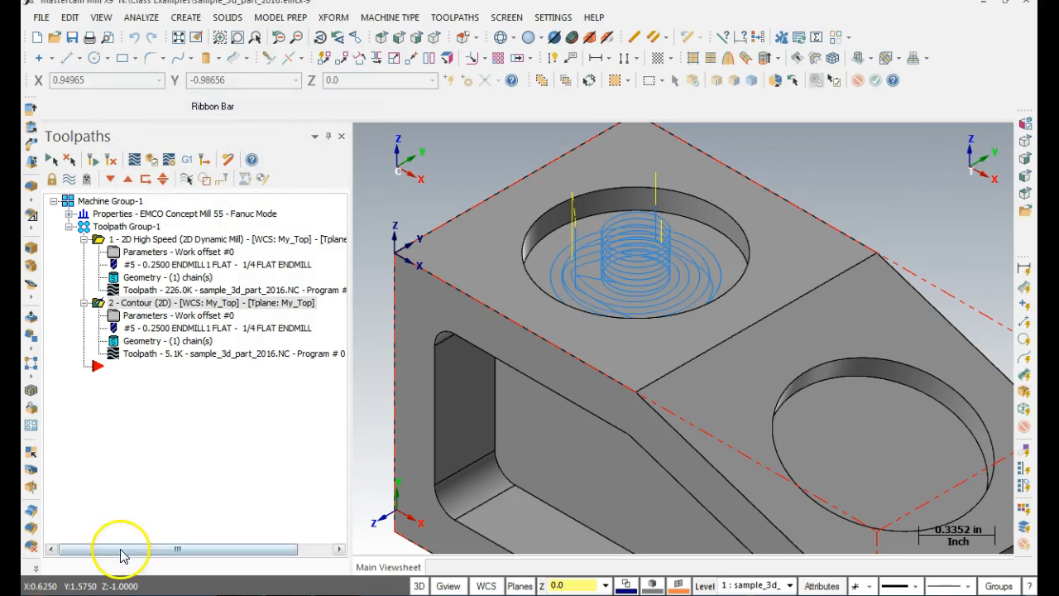
left_click(103, 591)
left_click(218, 472)
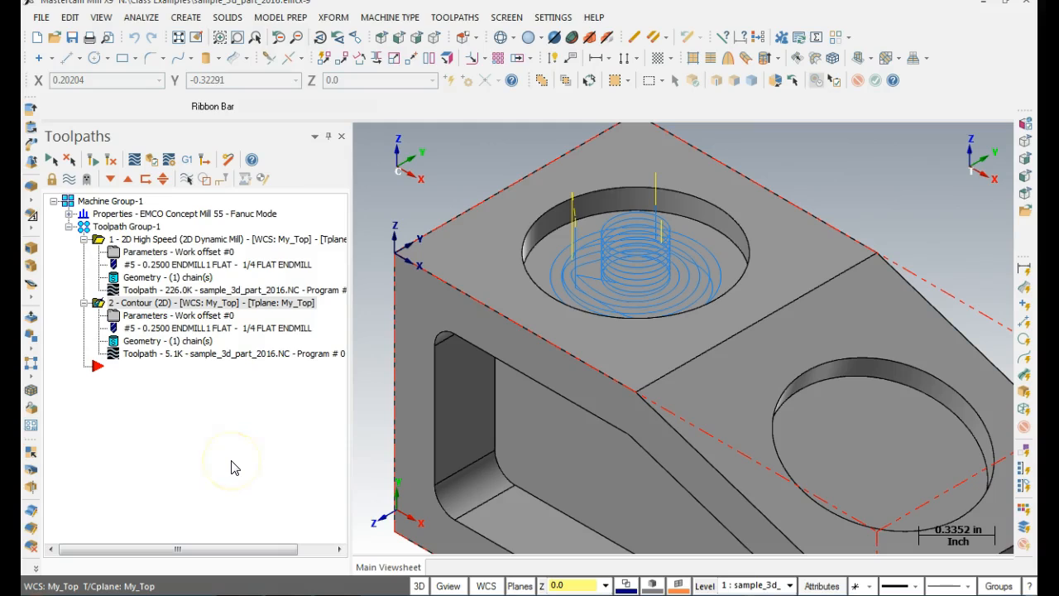
Step: Rename the toolpath group as "Rough and Finish My Top"
left_click(114, 227)
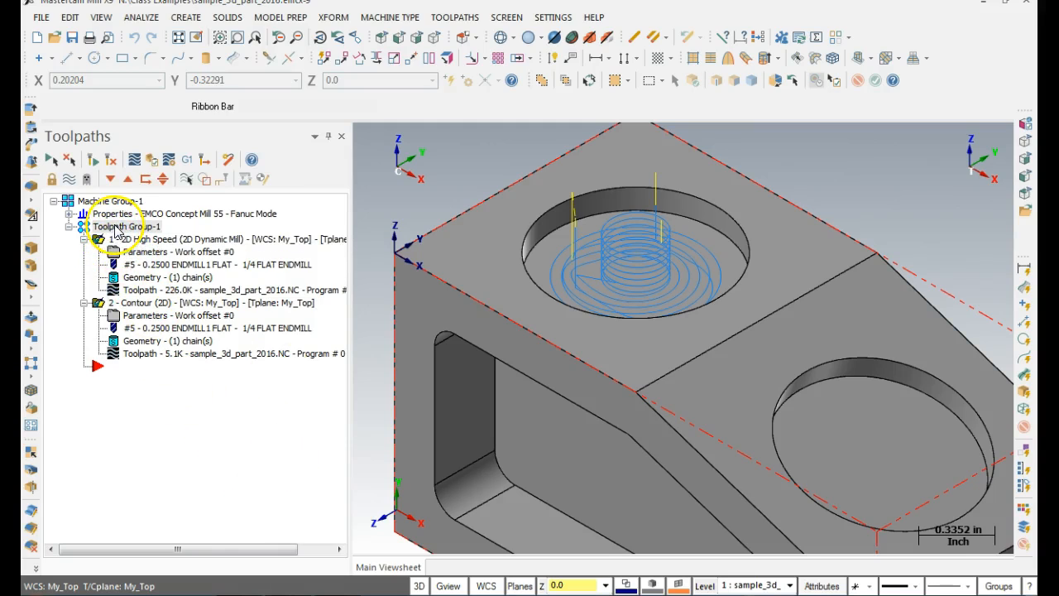
right_click(121, 234)
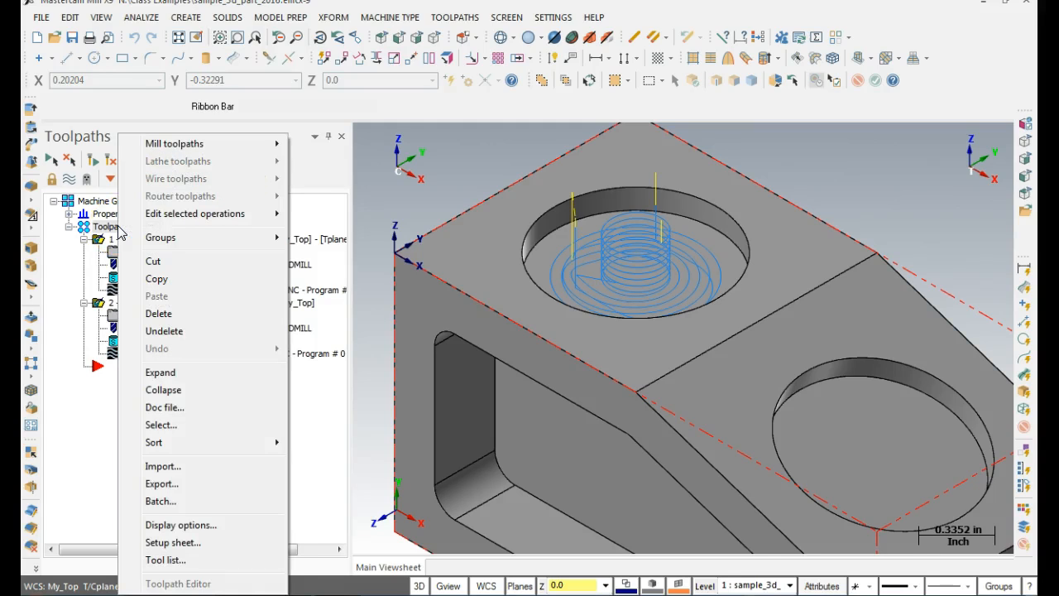
left_click(176, 242)
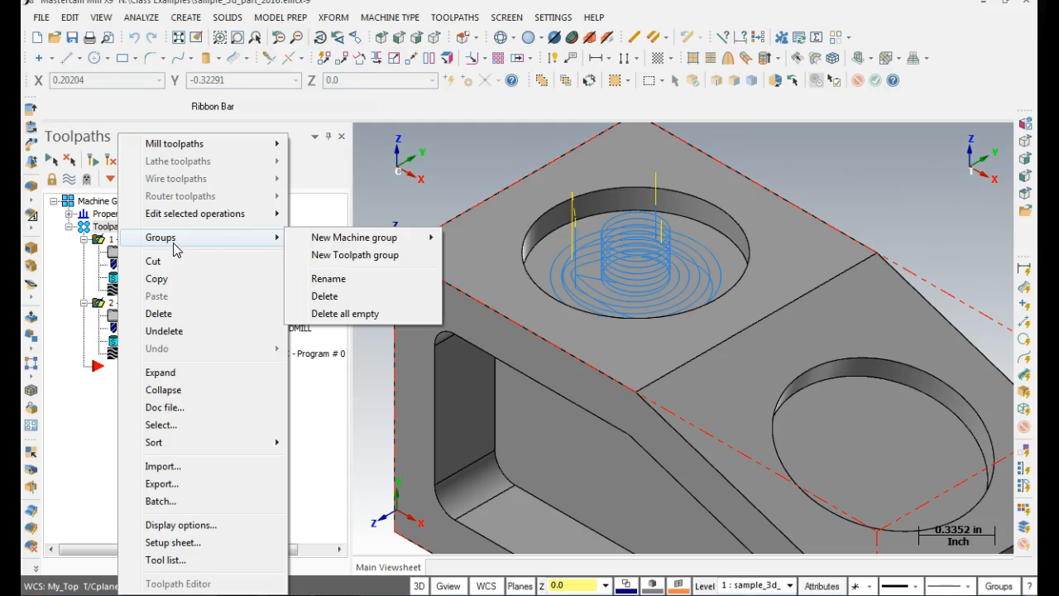
left_click(329, 279)
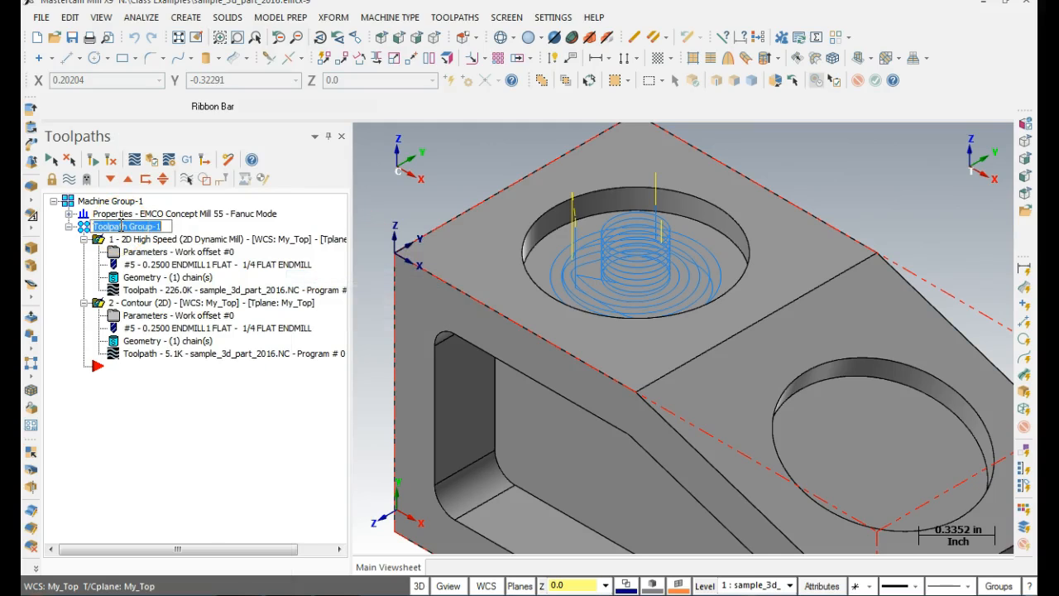
type("roough a")
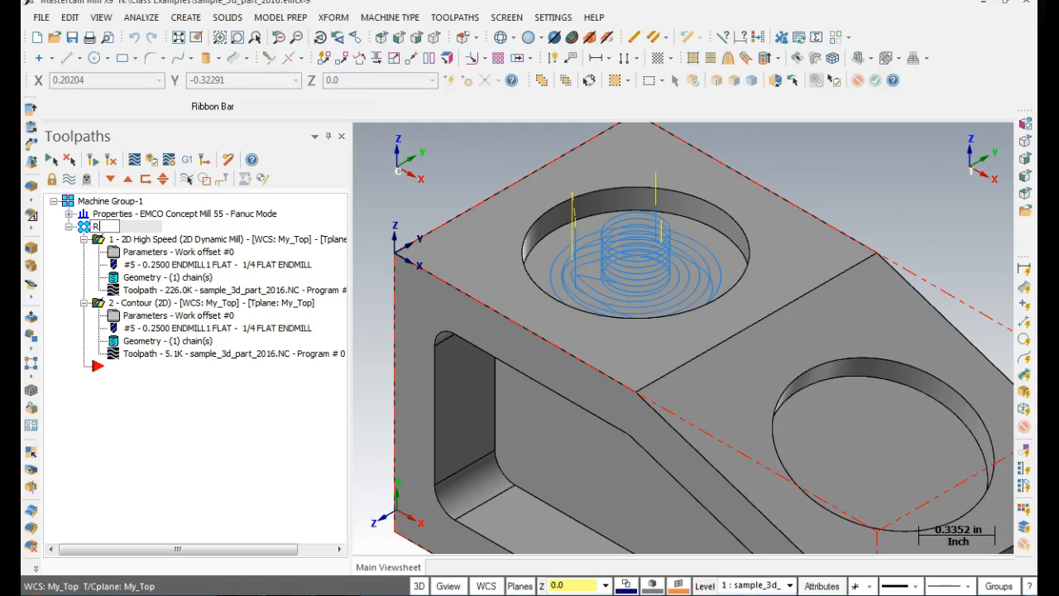
type(" and Finish My Top")
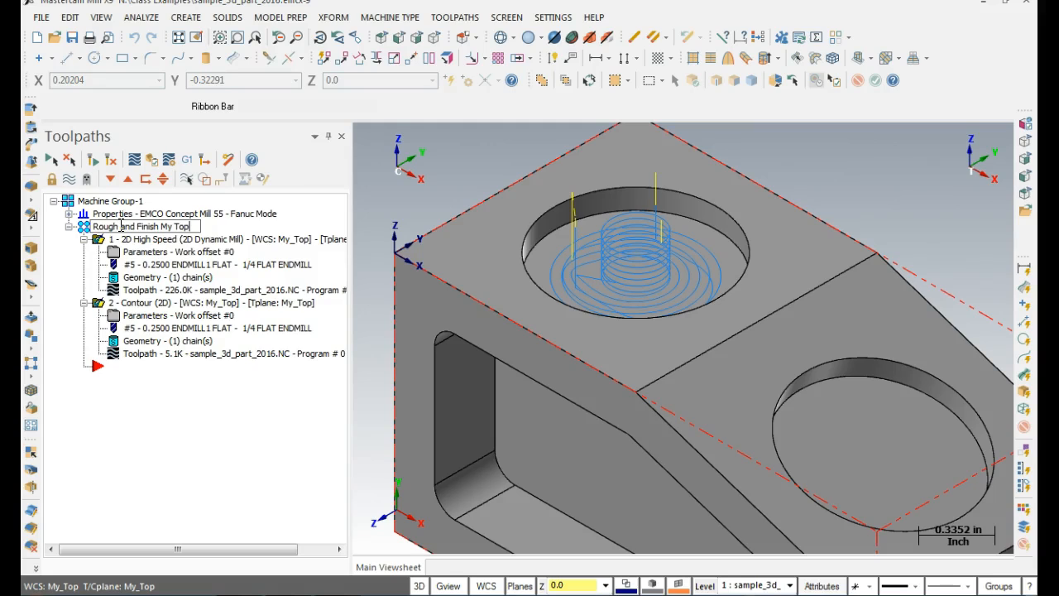
left_click(162, 385)
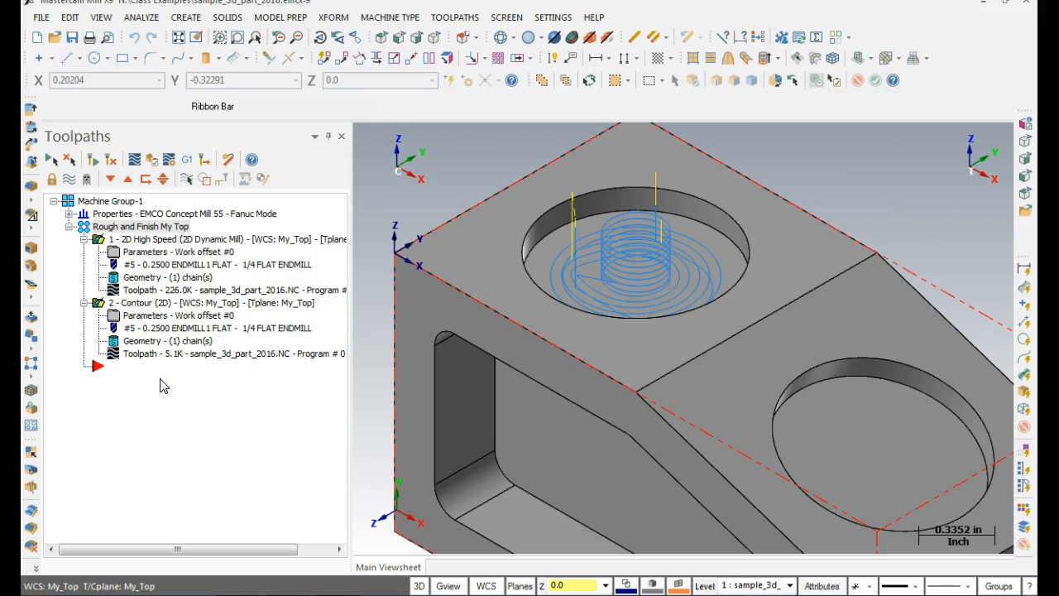
Step: Create a new plane from the flat side face around the large side pocket, accepting the first proposed orientation
scroll(756, 315, "down", 4)
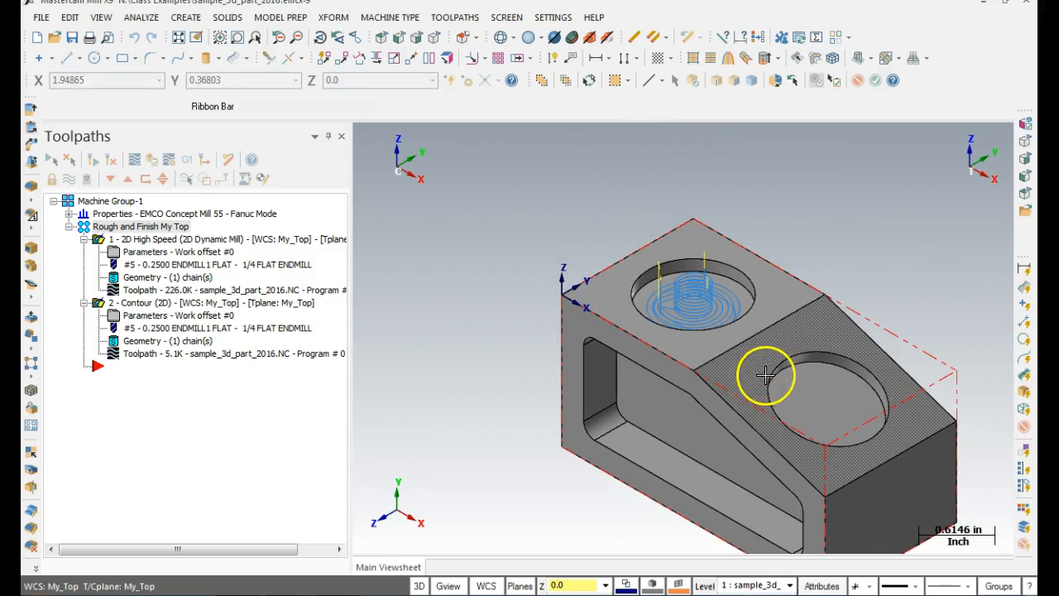
middle_click_drag(764, 407, 727, 332)
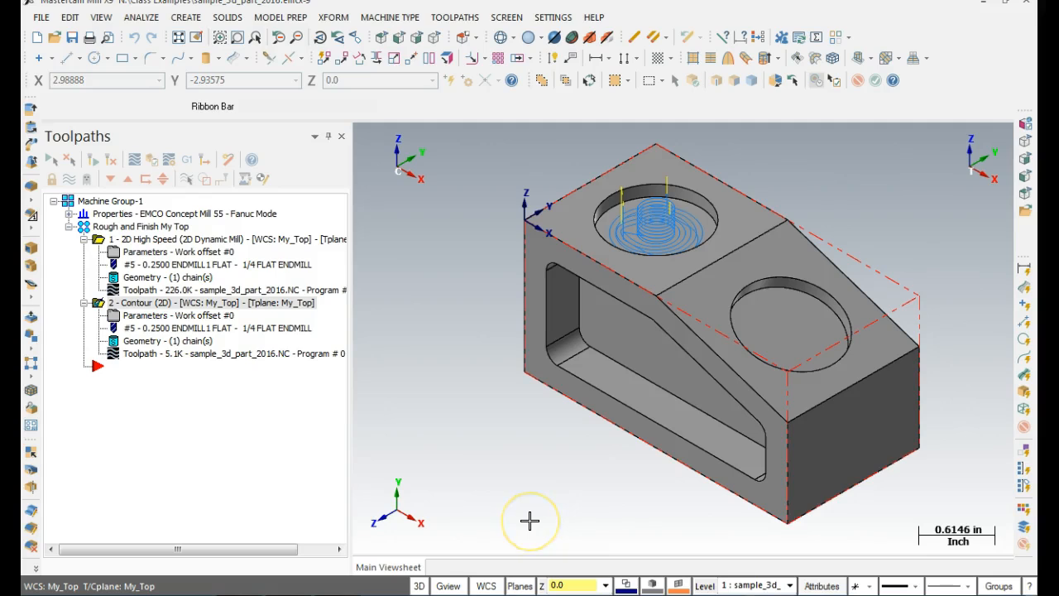
left_click(520, 585)
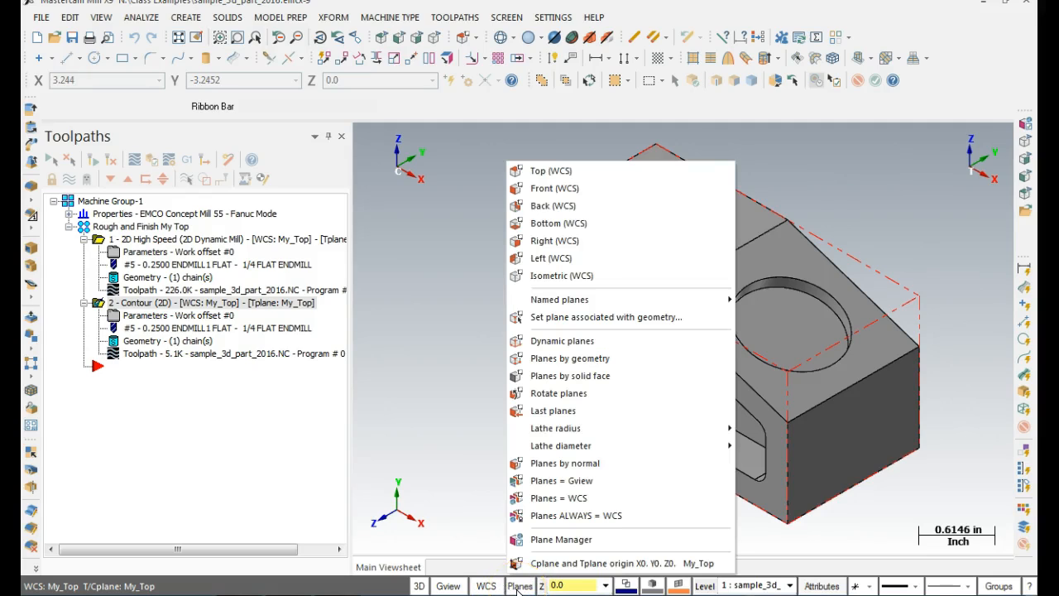
left_click(571, 539)
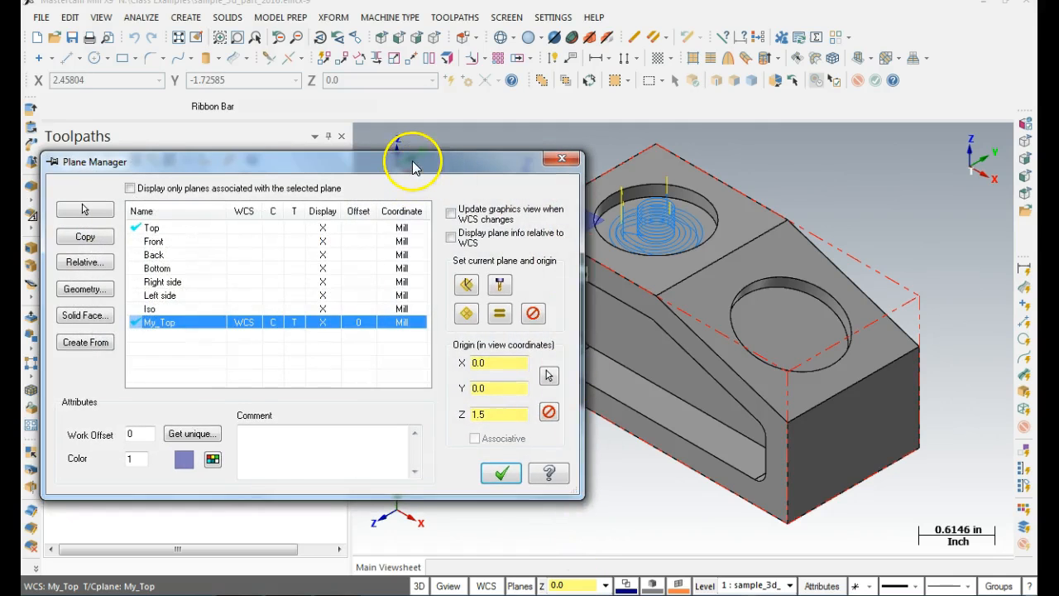
left_click_drag(414, 160, 384, 161)
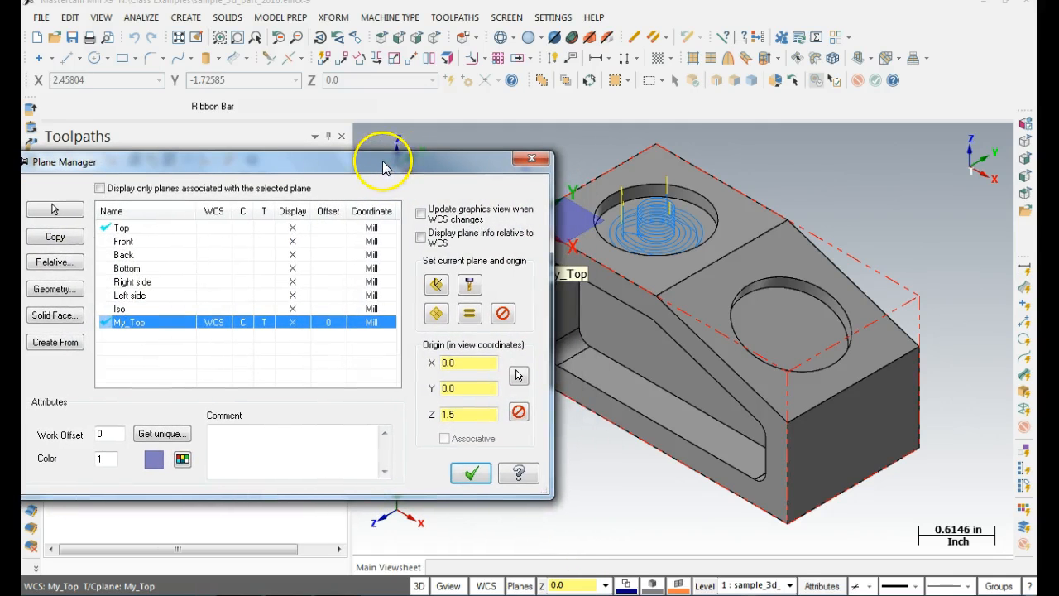
left_click(61, 318)
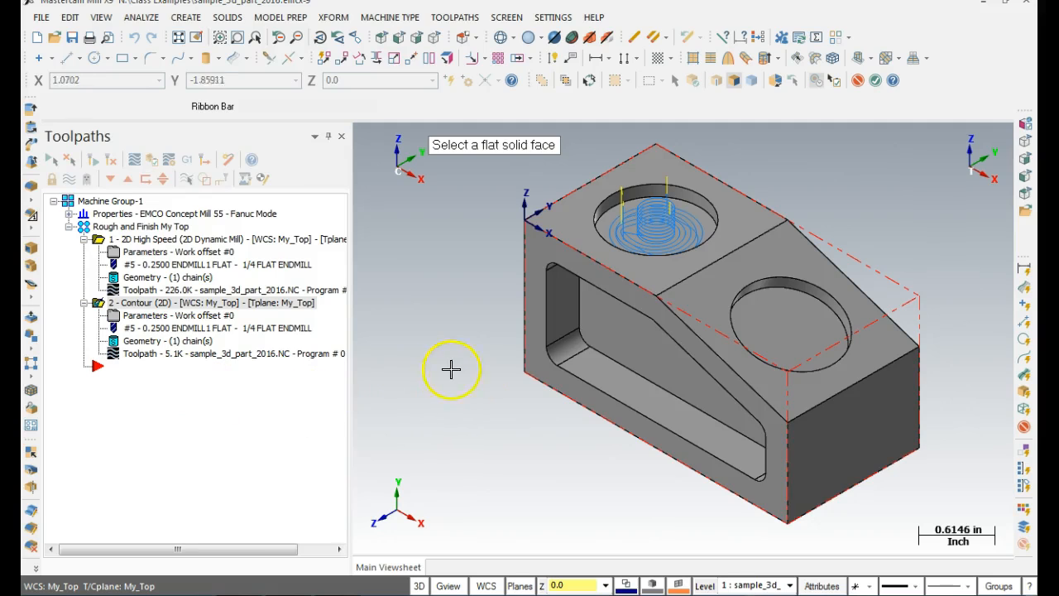
left_click(544, 372)
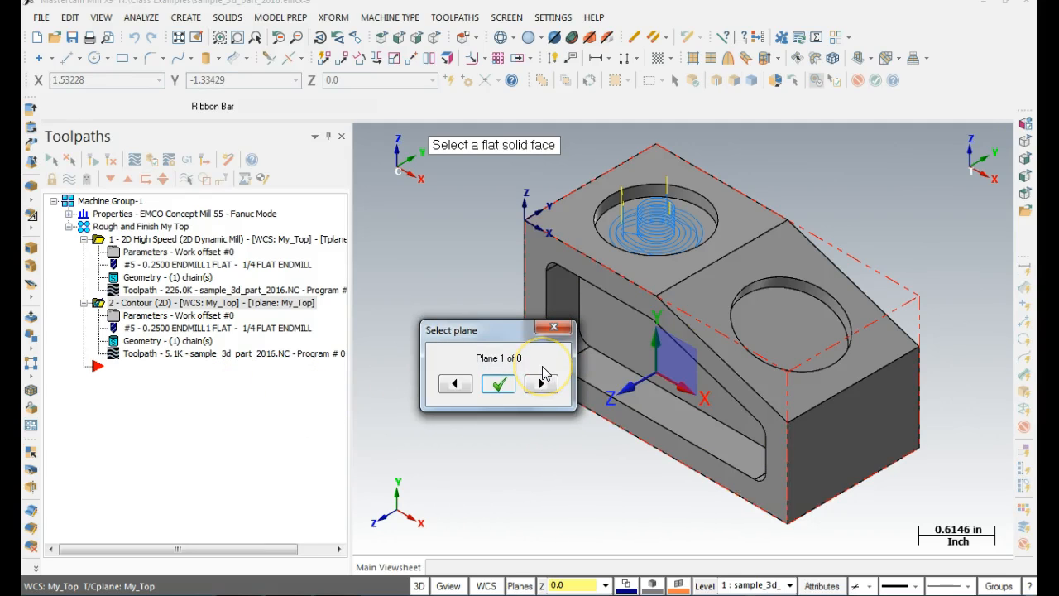
left_click(502, 385)
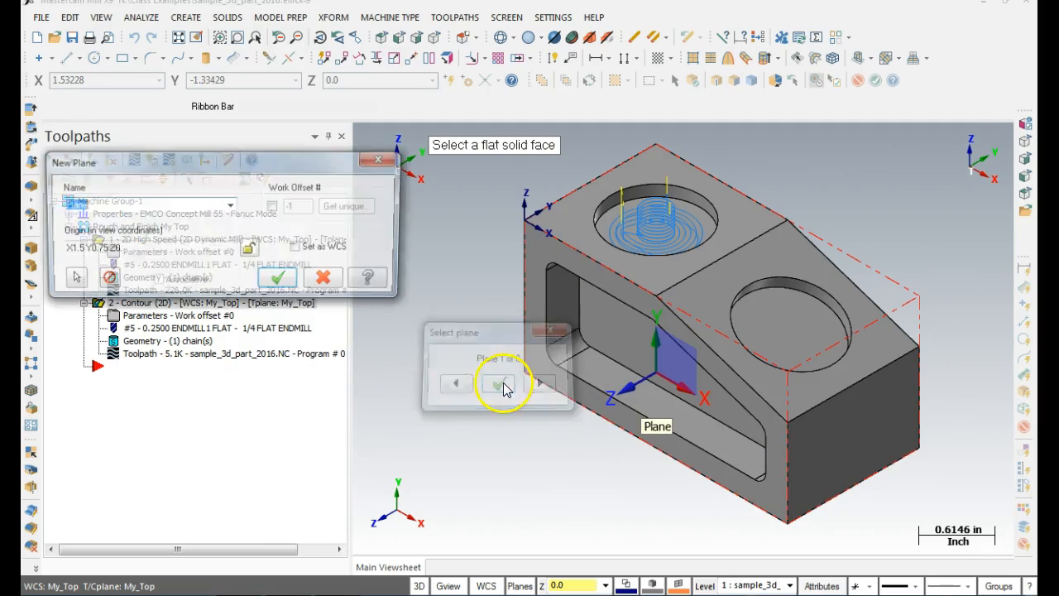
Step: Name the new plane "Side" and assign it work offset 1
left_click(274, 207)
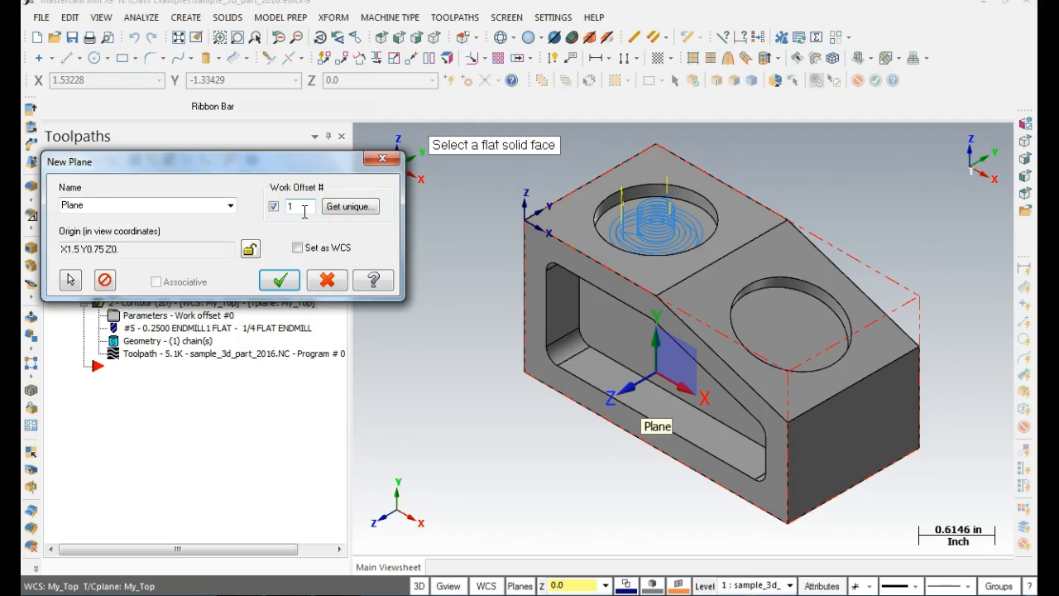
left_click_drag(89, 208, 51, 207)
type("Side")
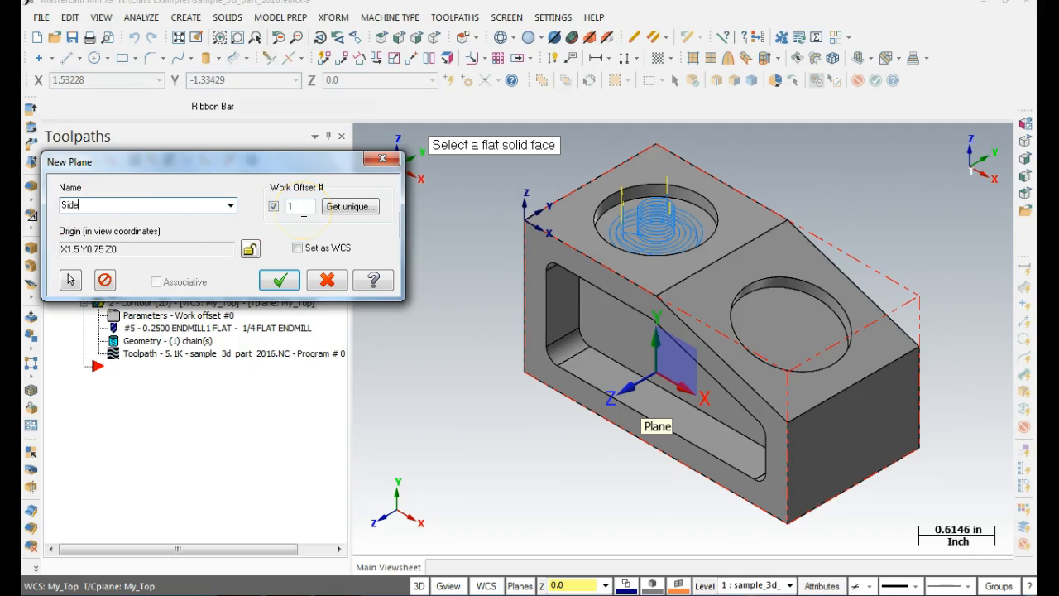
Step: Place the Side plane's origin at the side face's lower corner beneath My_Top's origin and set the plane as WCS
left_click(72, 281)
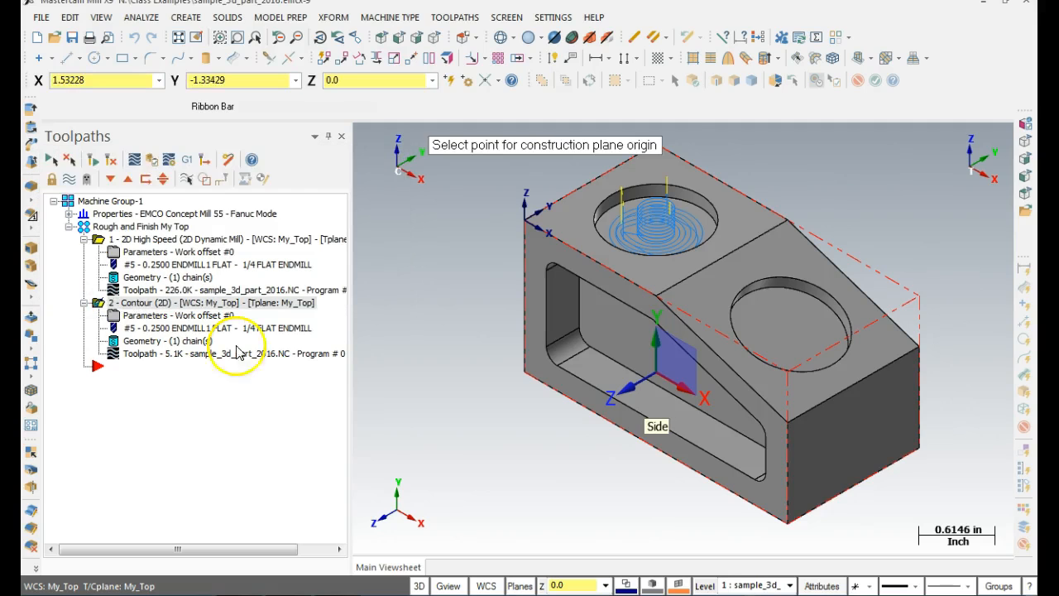
left_click(530, 381)
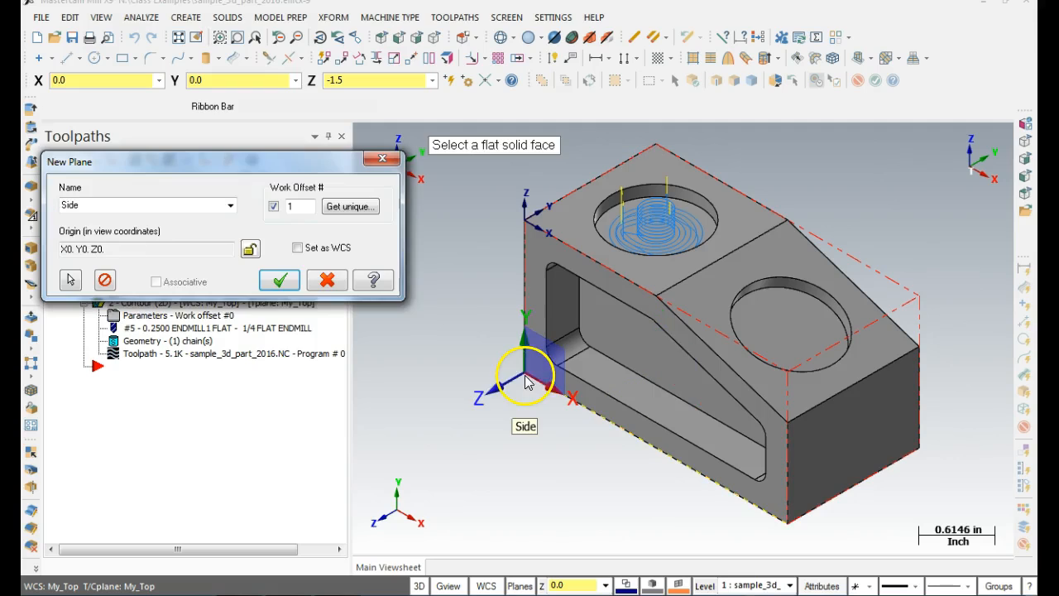
left_click(298, 248)
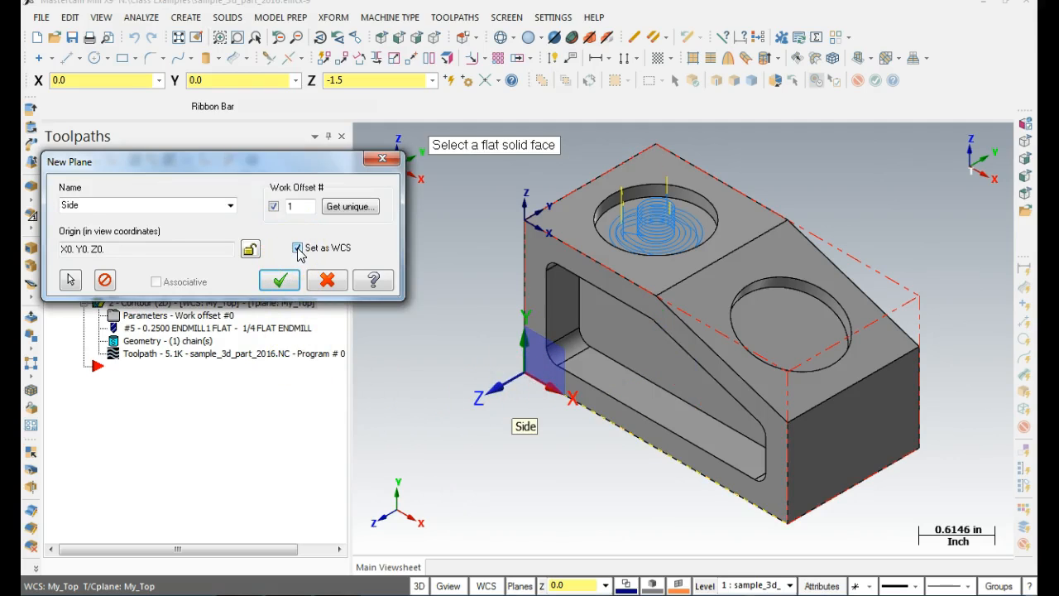
left_click(280, 279)
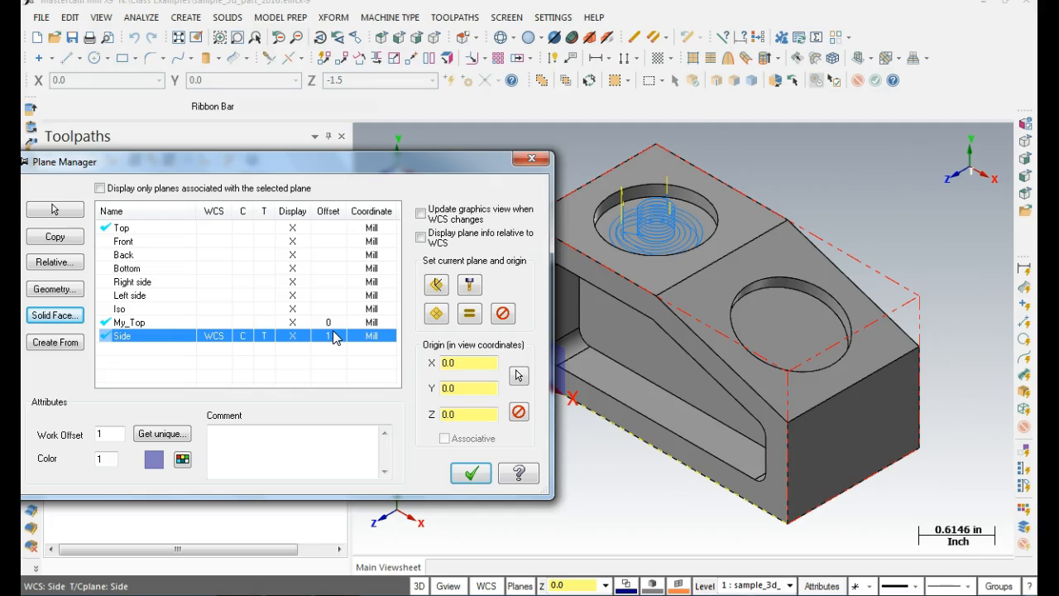
Step: Accept the plane settings with Side as the active WCS, construction plane and tool plane
left_click(472, 475)
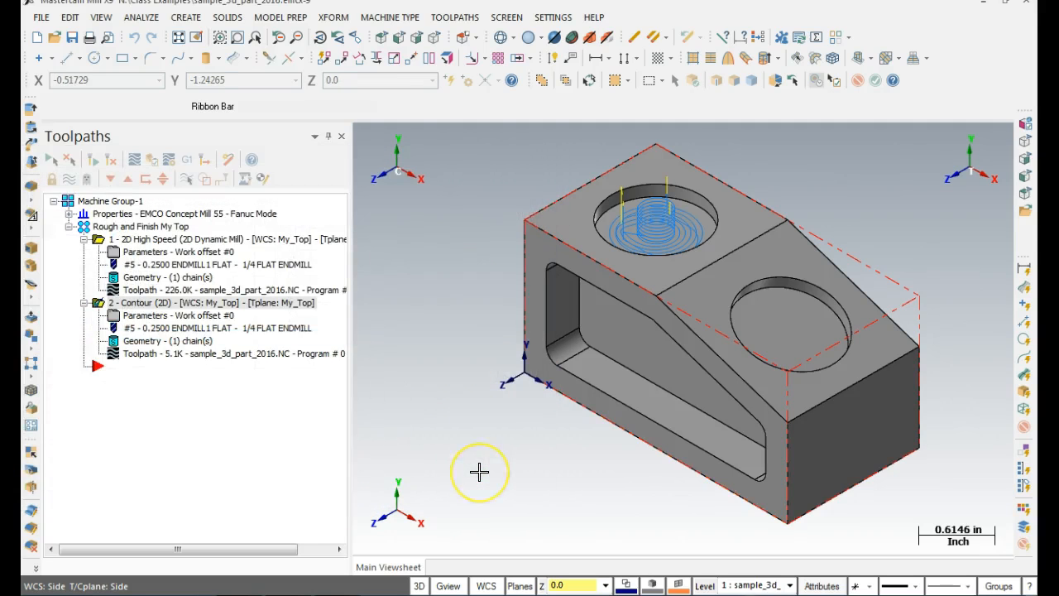
scroll(562, 445, "down", 1)
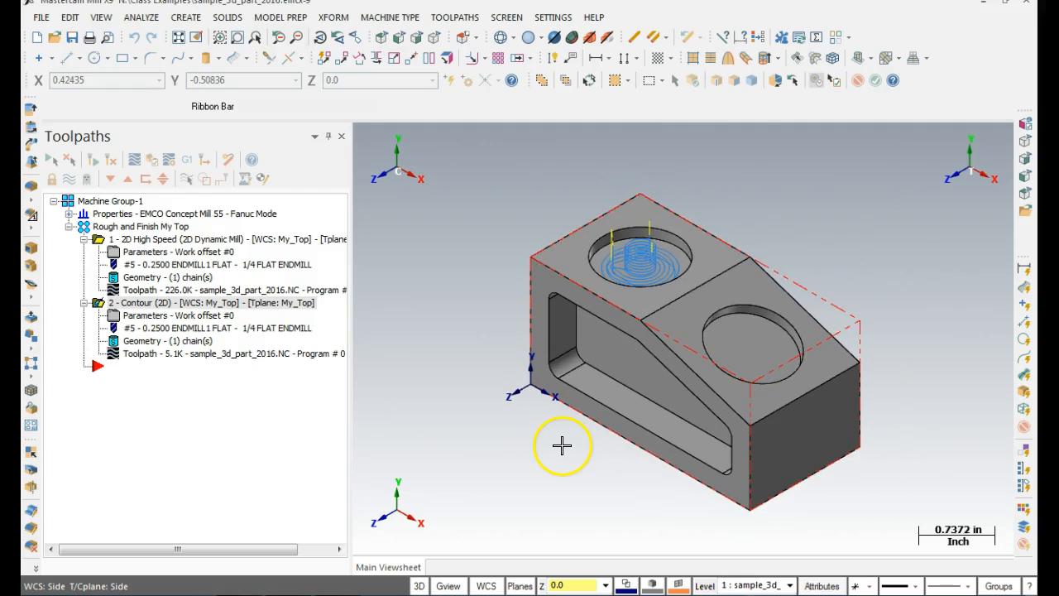
middle_click_drag(562, 444, 647, 363)
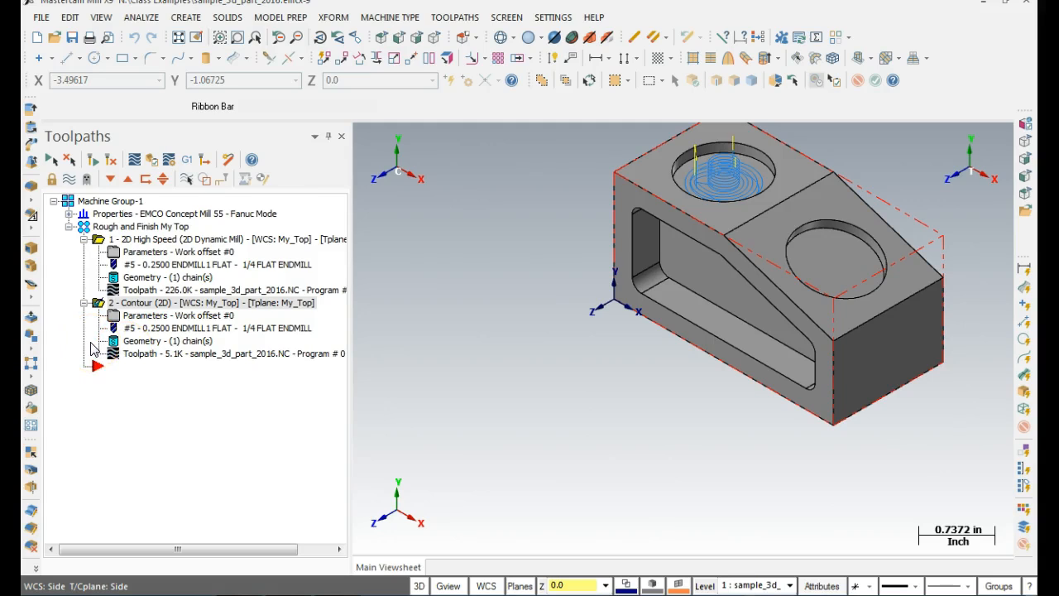
Step: Import the library's Contour (2D) operation together with its operation group, assigning the current system tool and construction planes
right_click(147, 420)
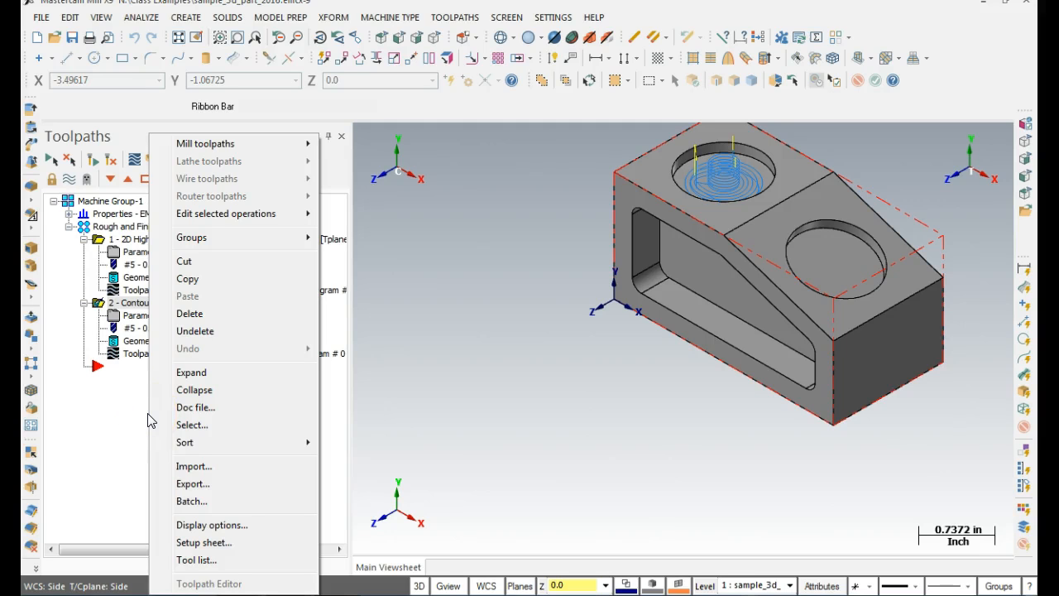
left_click(189, 465)
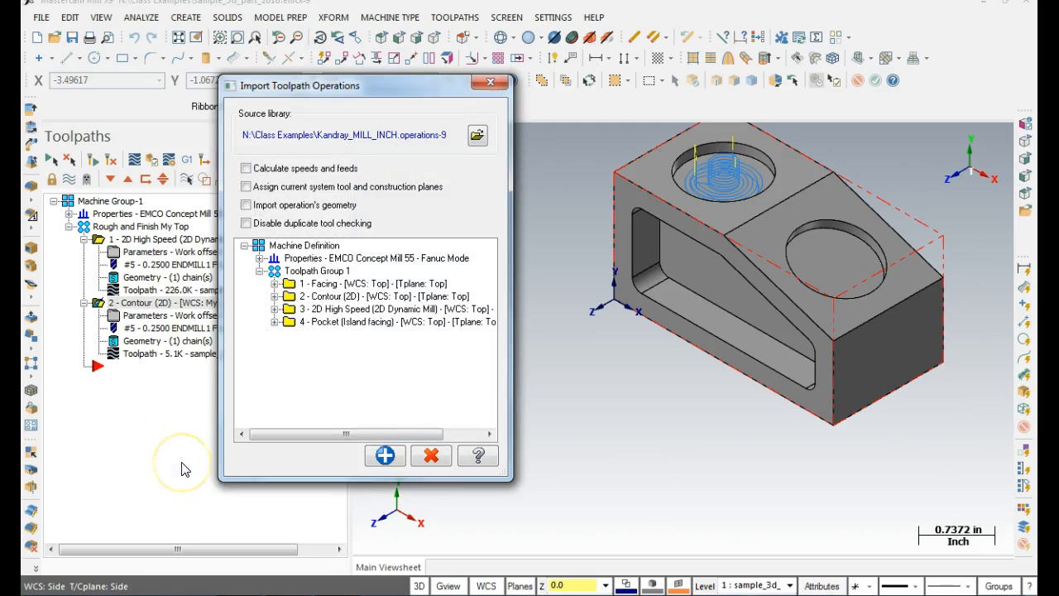
left_click(288, 295)
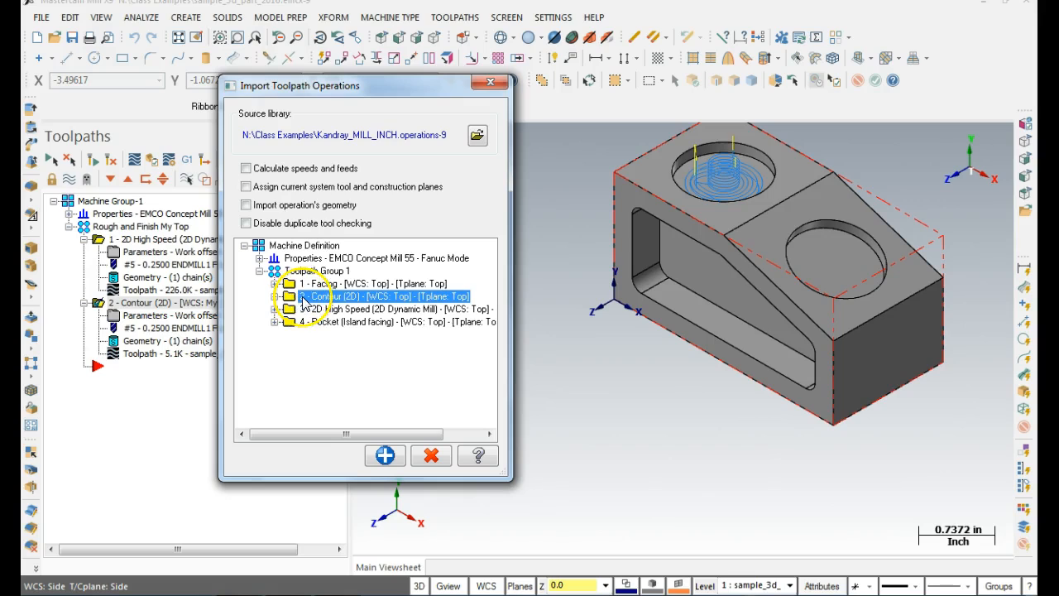
left_click(246, 187)
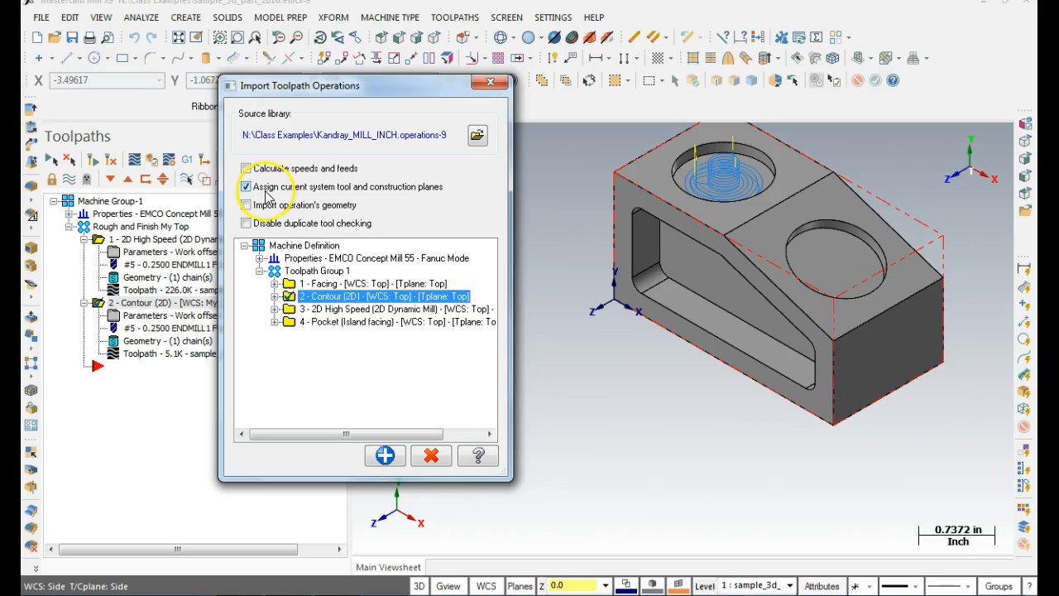
left_click(386, 456)
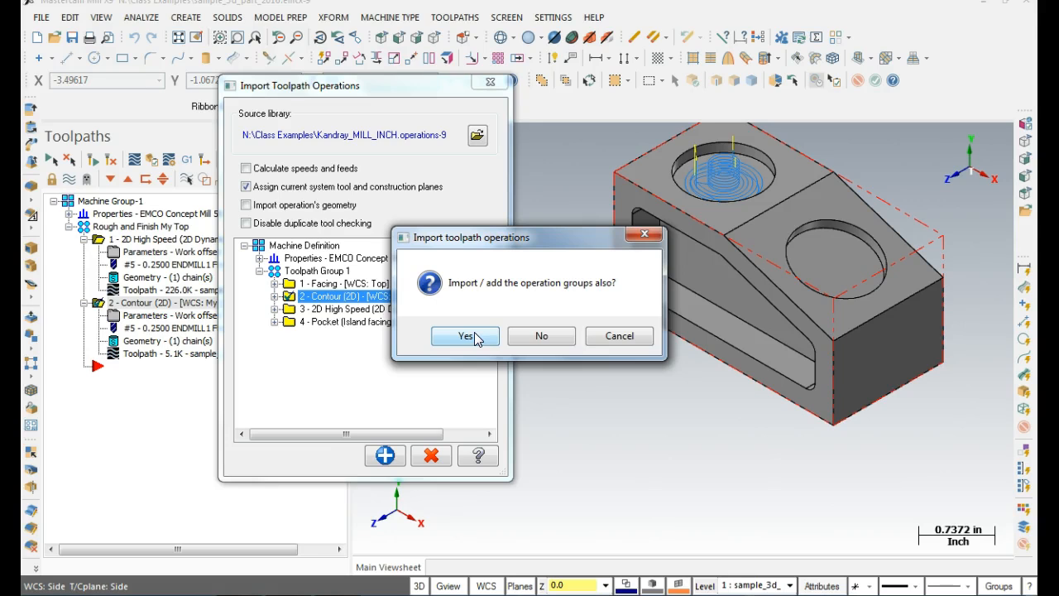
left_click(476, 338)
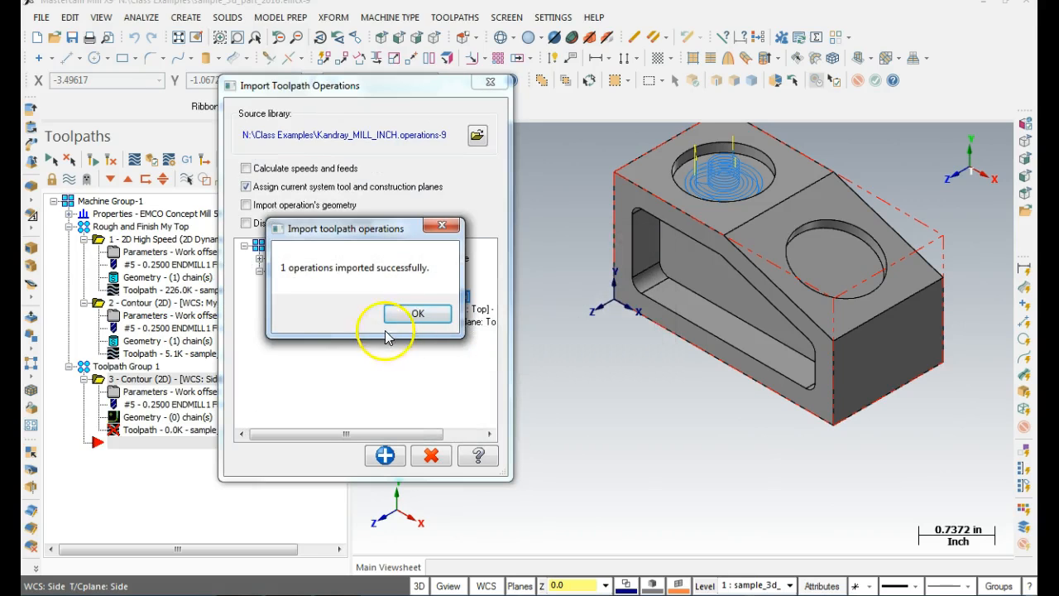
left_click(410, 317)
left_click(431, 455)
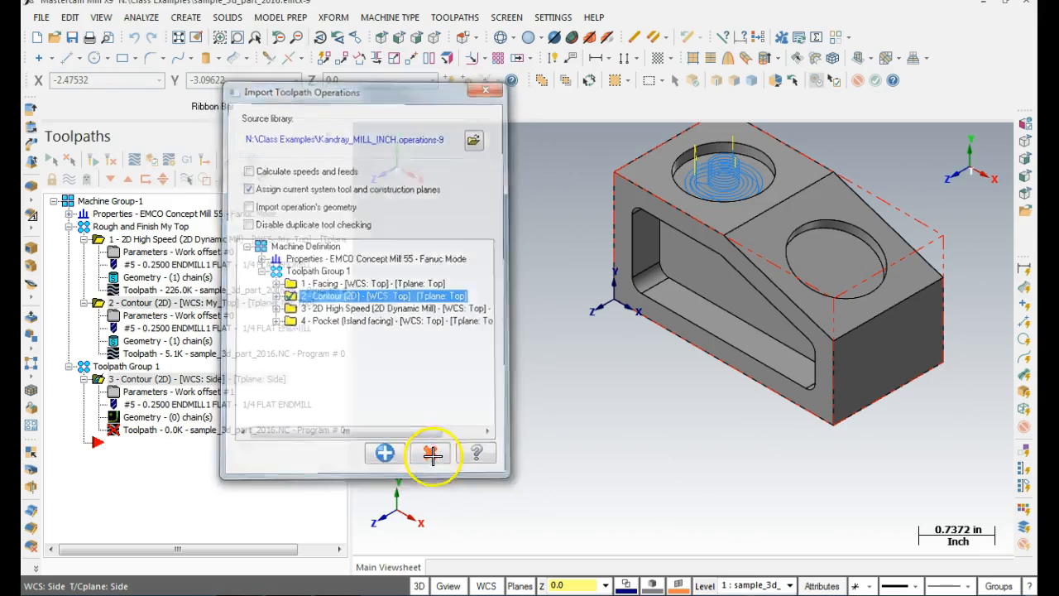
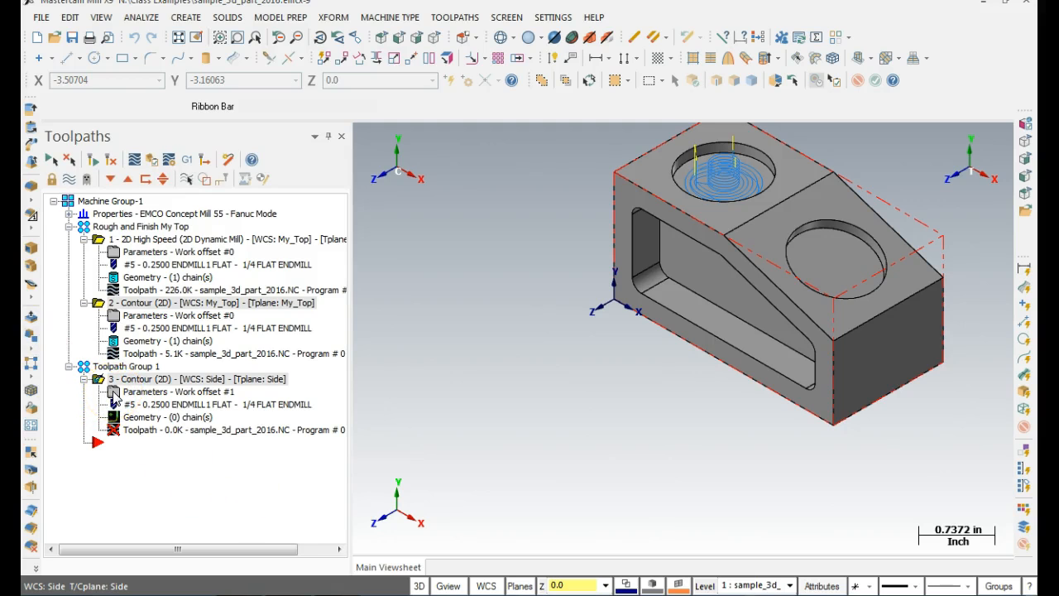
Step: Check the imported Contour (2D) operation's cut parameters and delete that operation from Toolpath Group 1
left_click(114, 393)
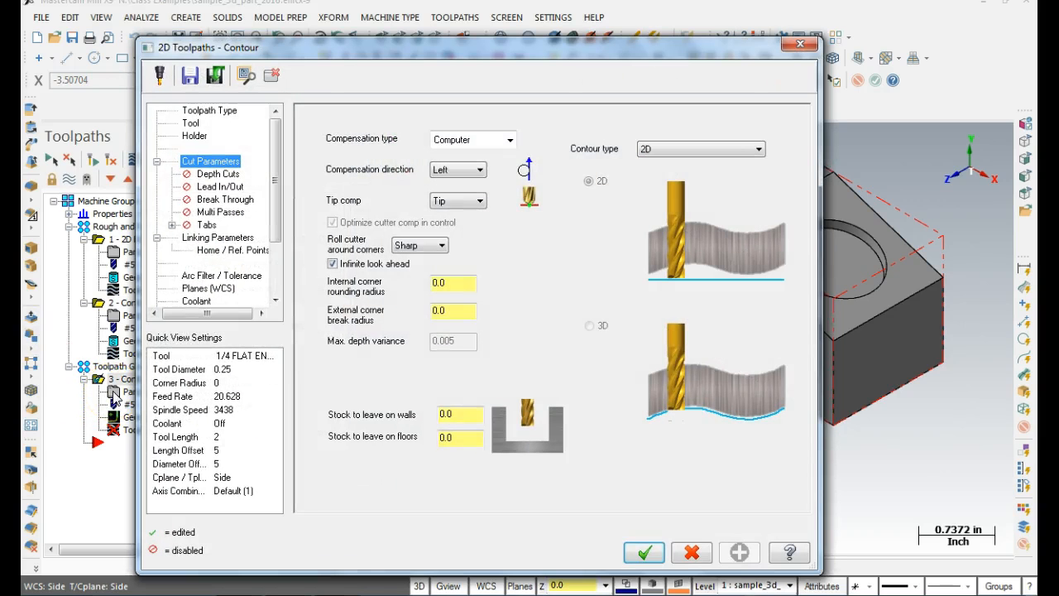
left_click(687, 554)
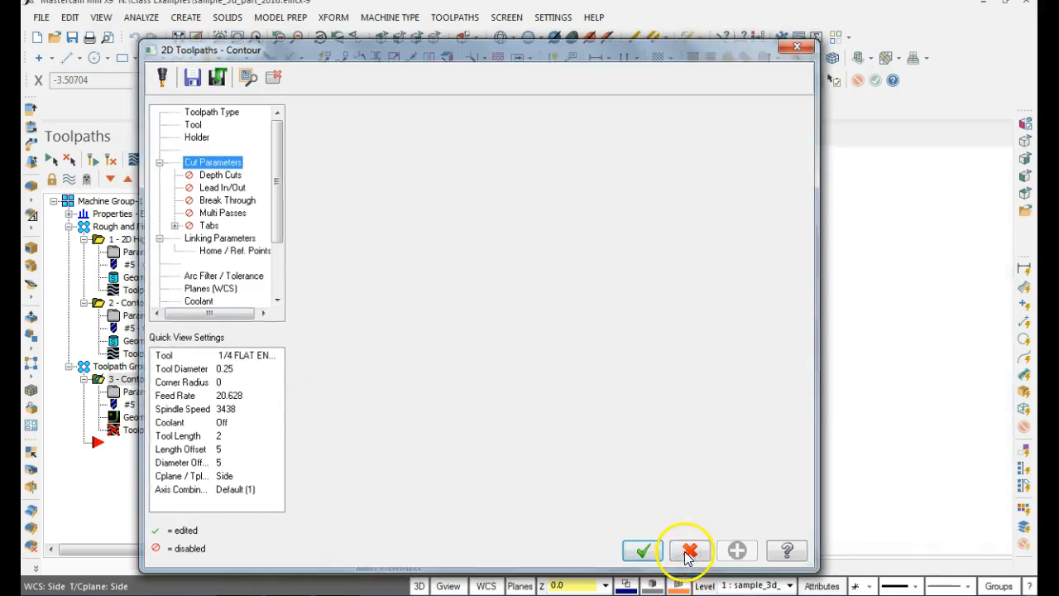
right_click(139, 380)
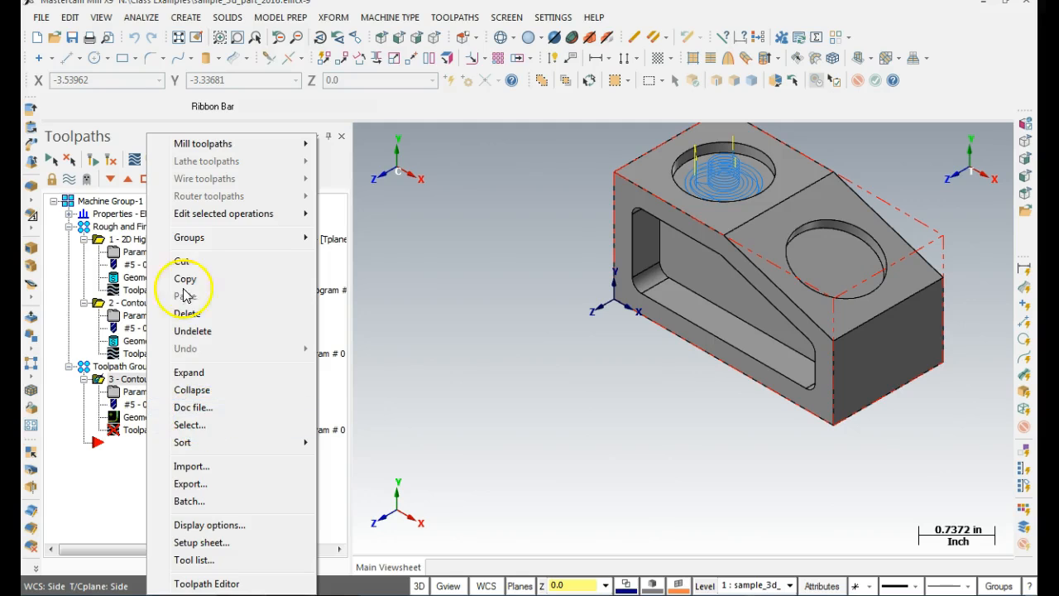
left_click(190, 313)
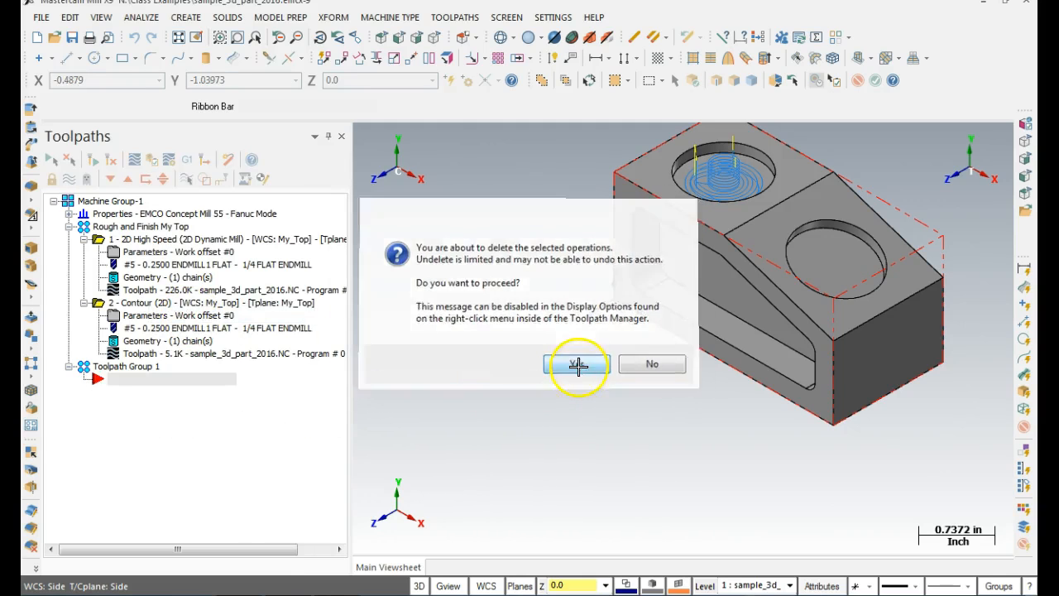
Step: Confirm deleting the selected operations, and import the library's 2D Dynamic Mill operation with its group, assigning the current system tool and construction planes
left_click(577, 365)
right_click(106, 402)
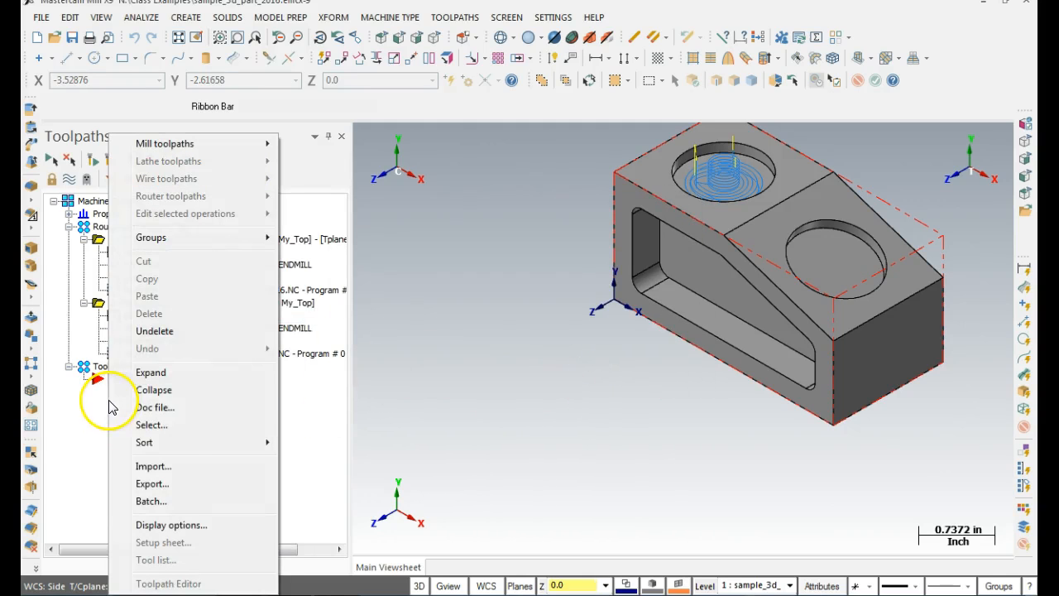
left_click(166, 469)
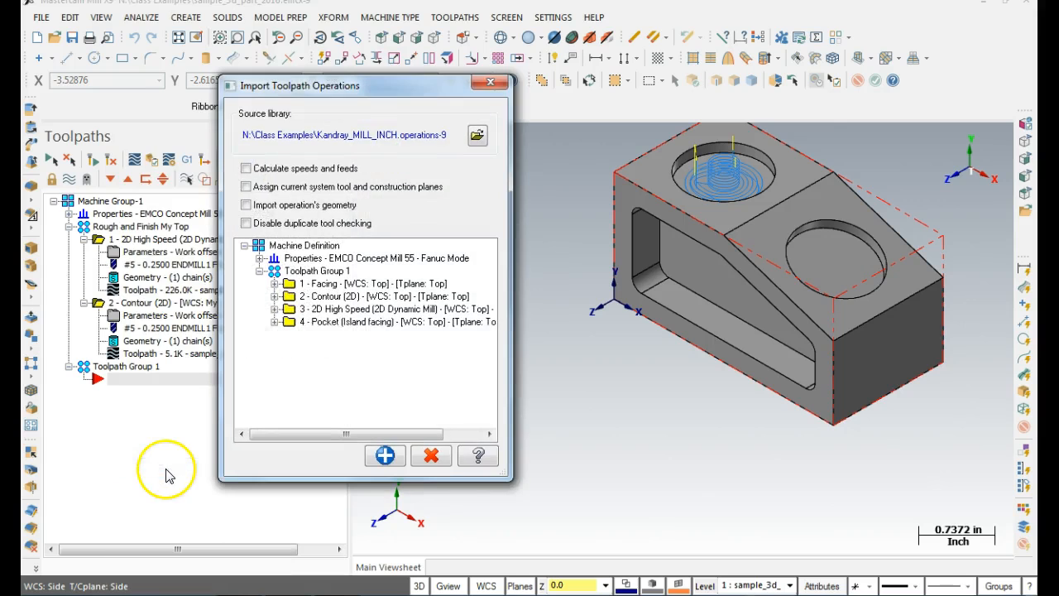
left_click(289, 310)
left_click(250, 189)
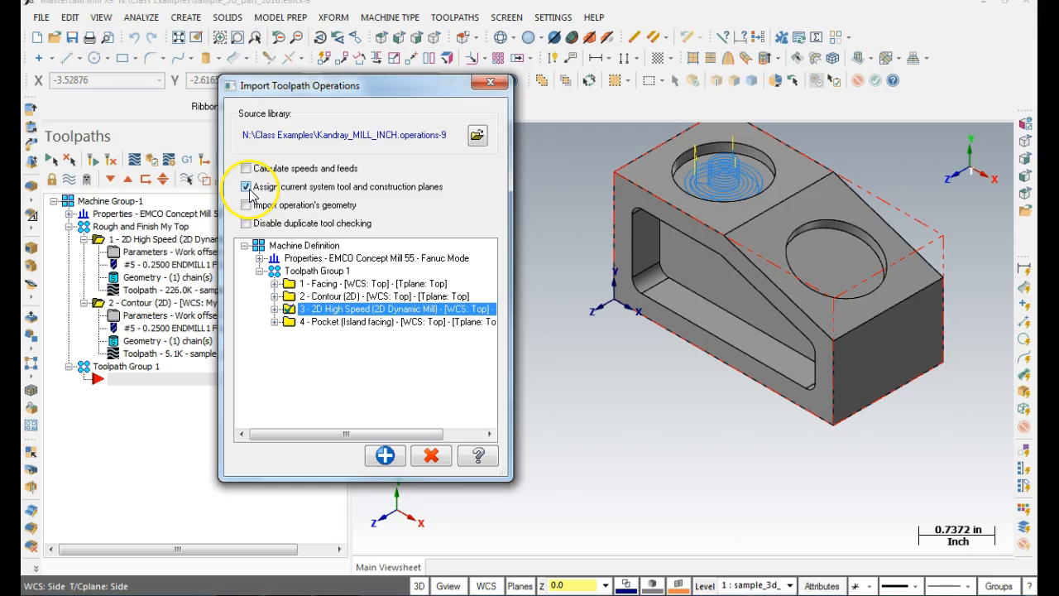
left_click(386, 457)
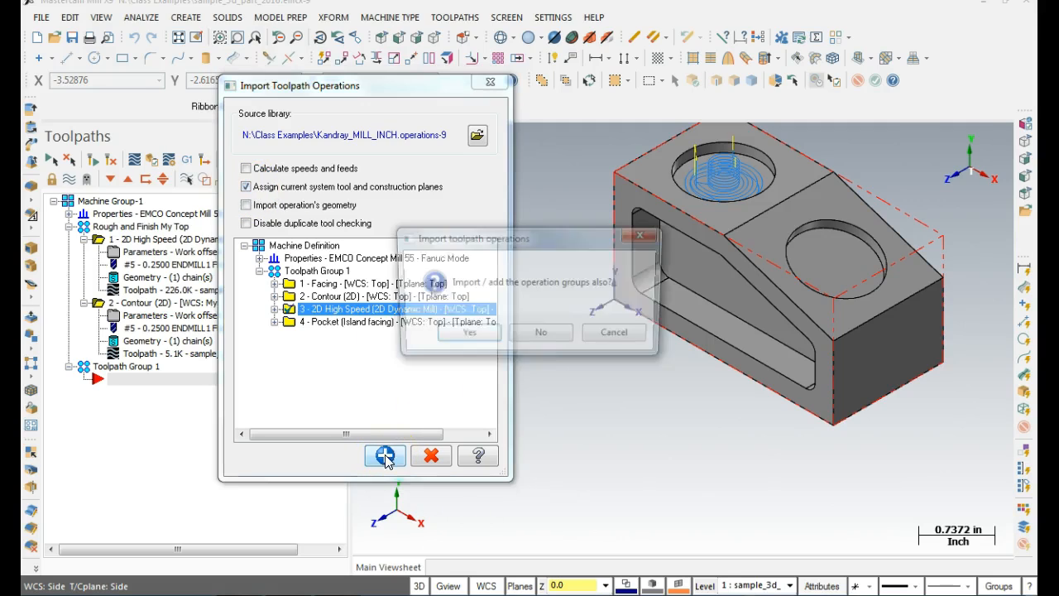
left_click(465, 336)
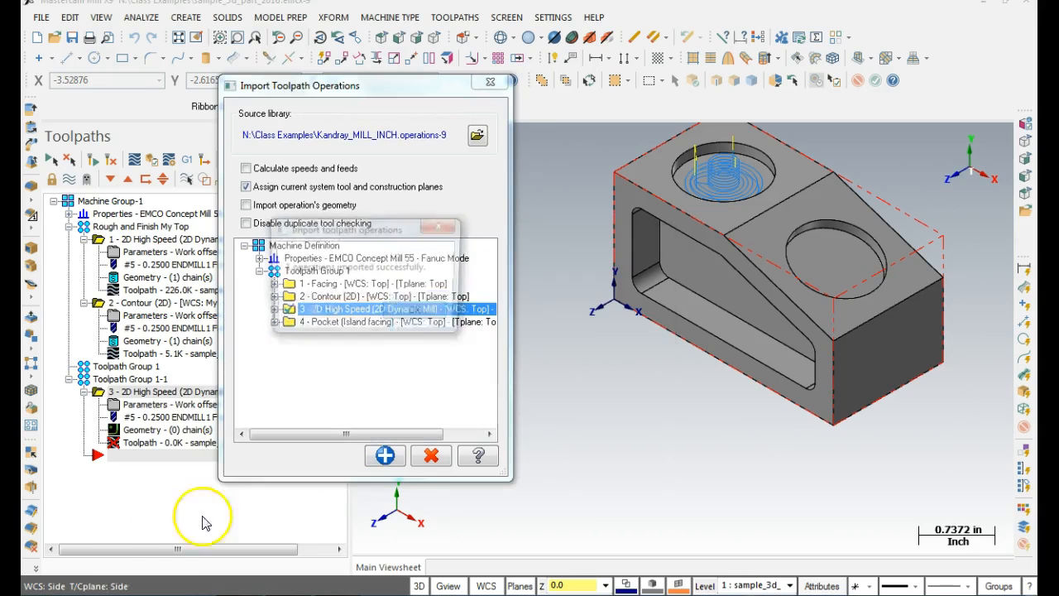
left_click(419, 314)
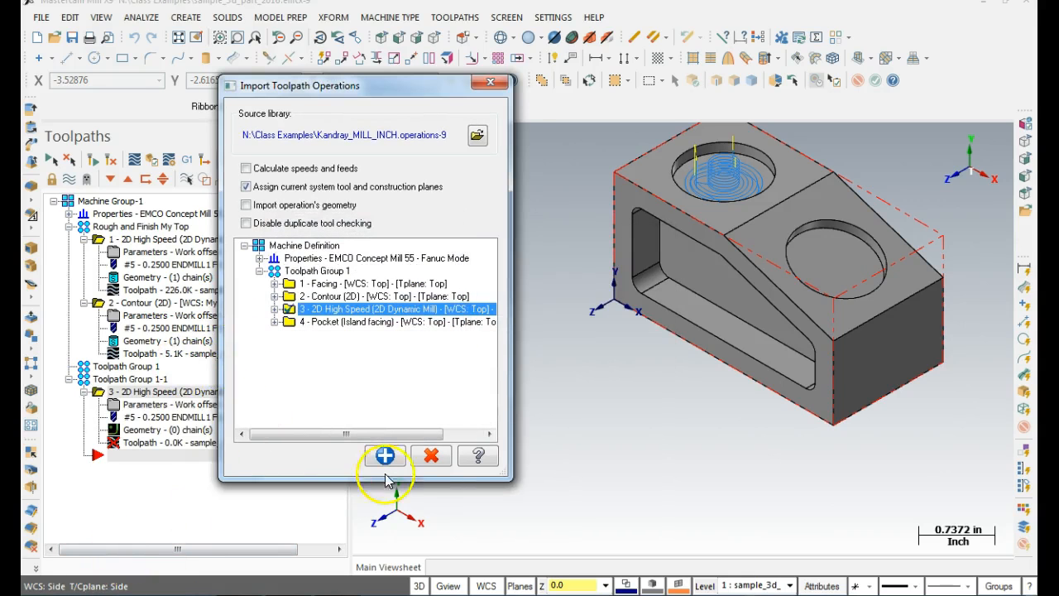
left_click(431, 455)
Step: Delete the empty Toolpath Group 1 from the machine group
right_click(116, 369)
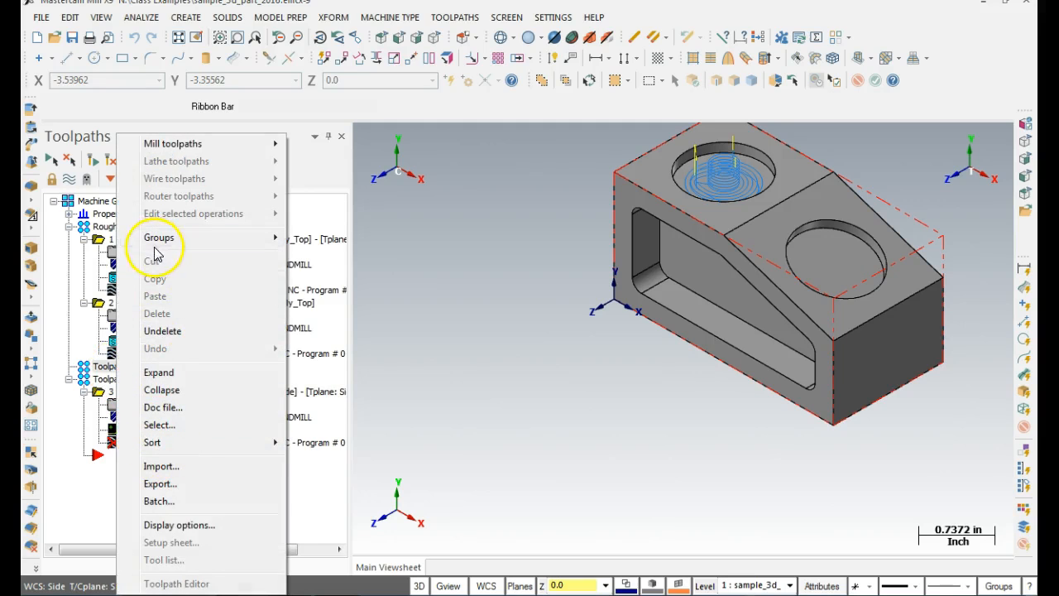
mouse_move(223, 238)
left_click(340, 298)
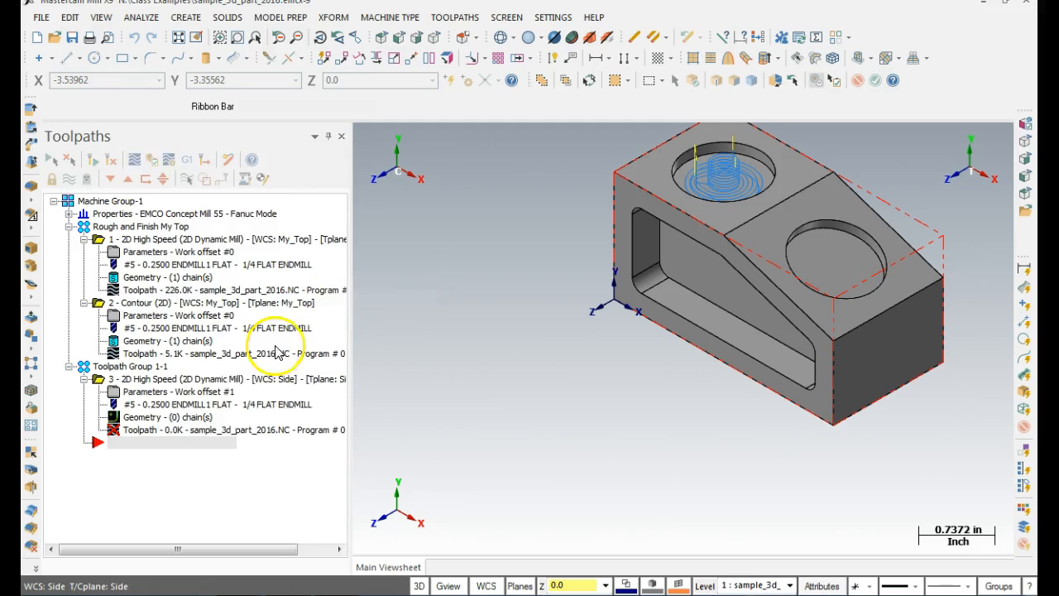
Step: Open the imported Dynamic Mill operation's parameters and set the machining region strategy to Stay inside
left_click(96, 379)
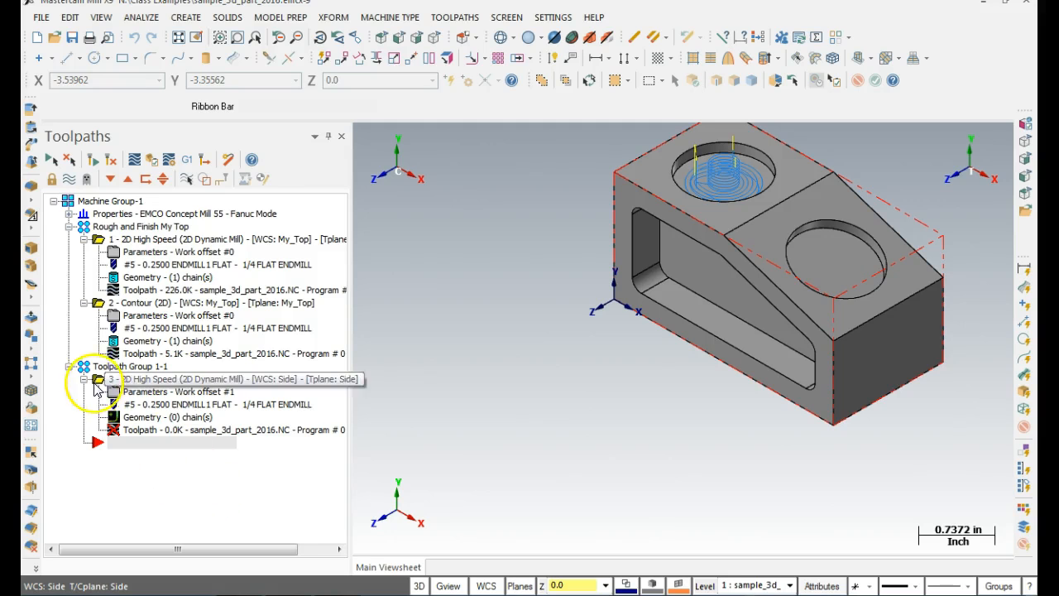
left_click(111, 394)
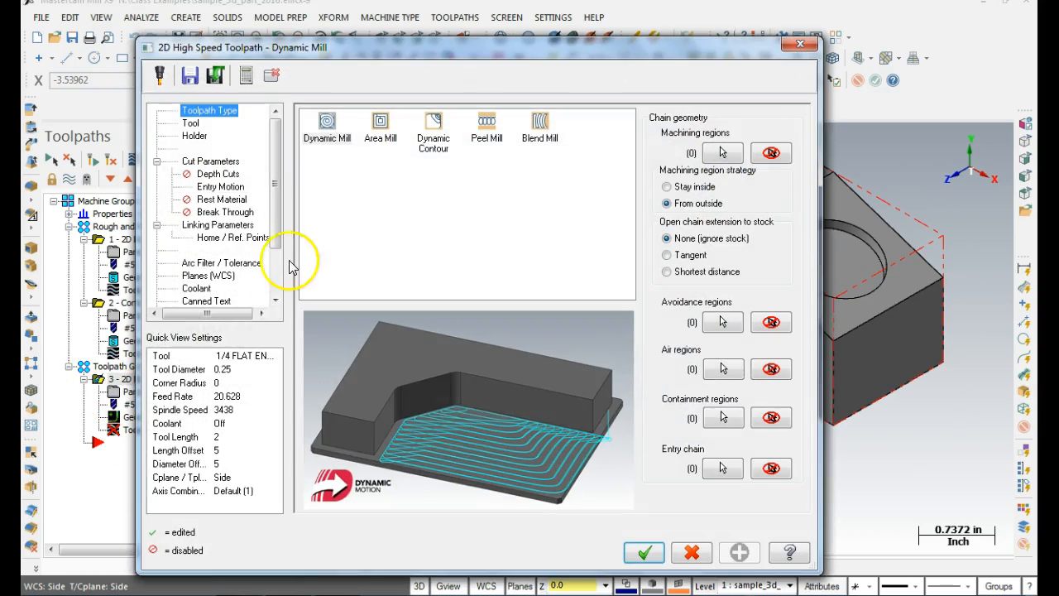
left_click_drag(549, 48, 471, 23)
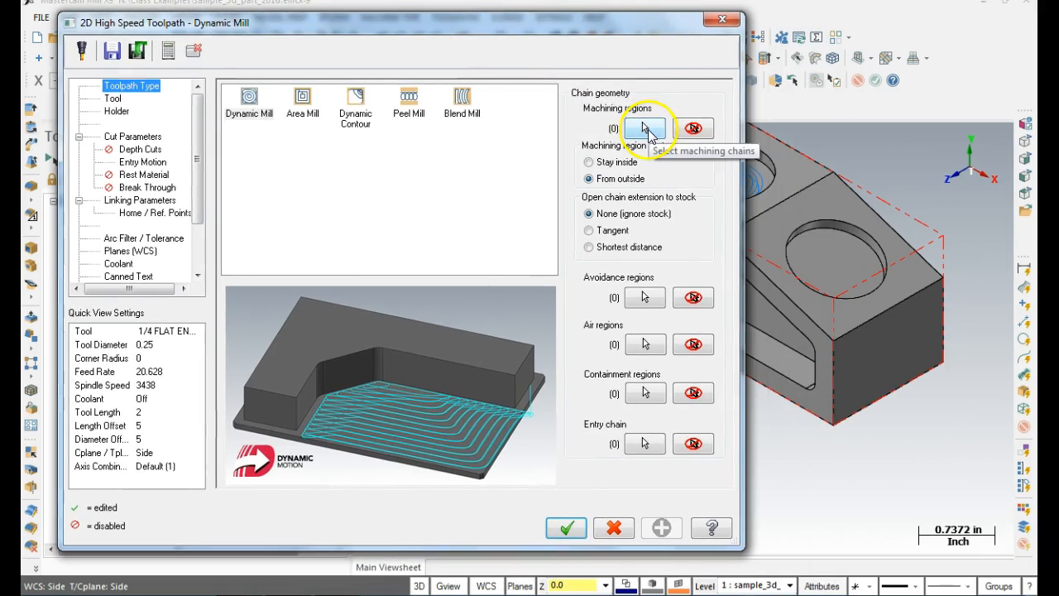
left_click(590, 162)
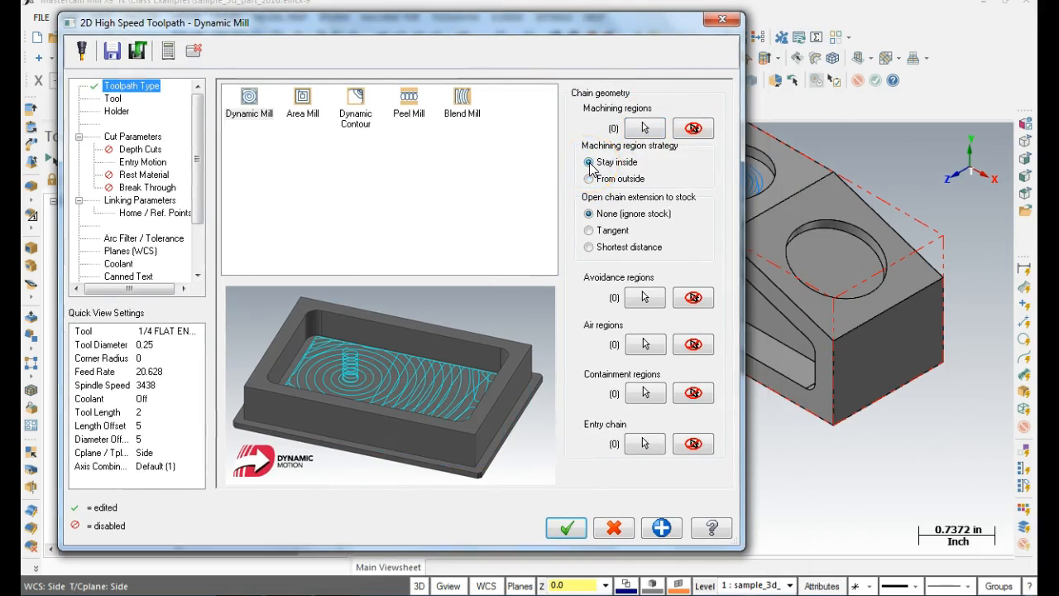
Step: Chain the floor face of the side pocket as the machining region, using solid face selection
left_click(644, 127)
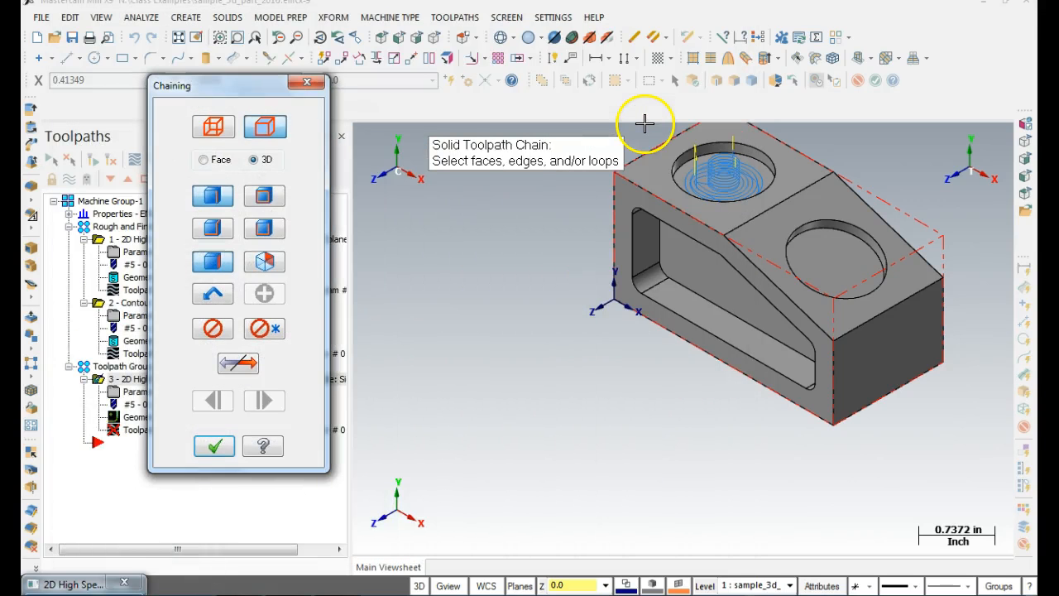
left_click(265, 197)
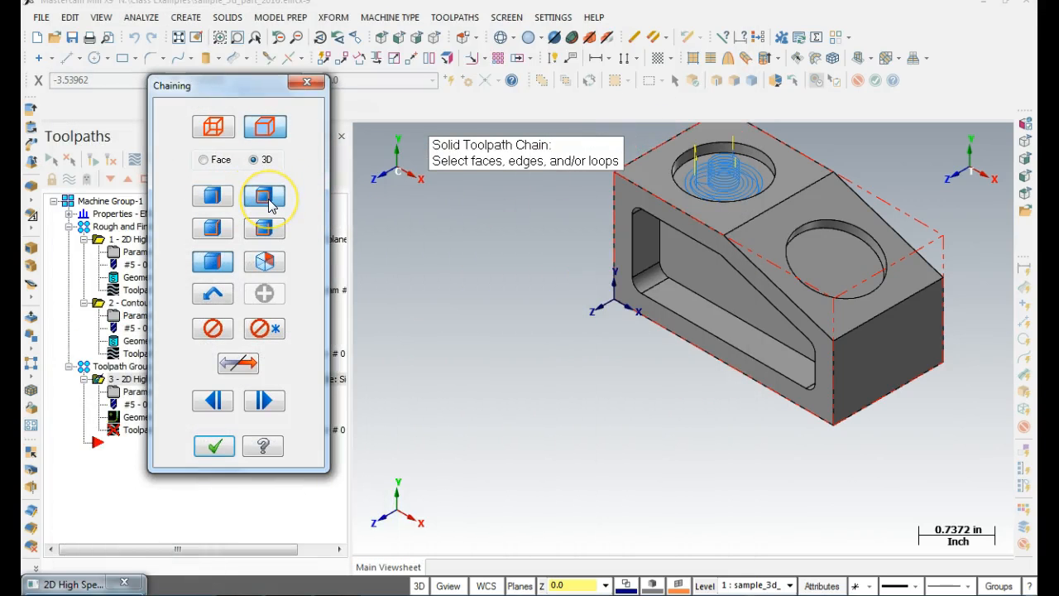
left_click(688, 278)
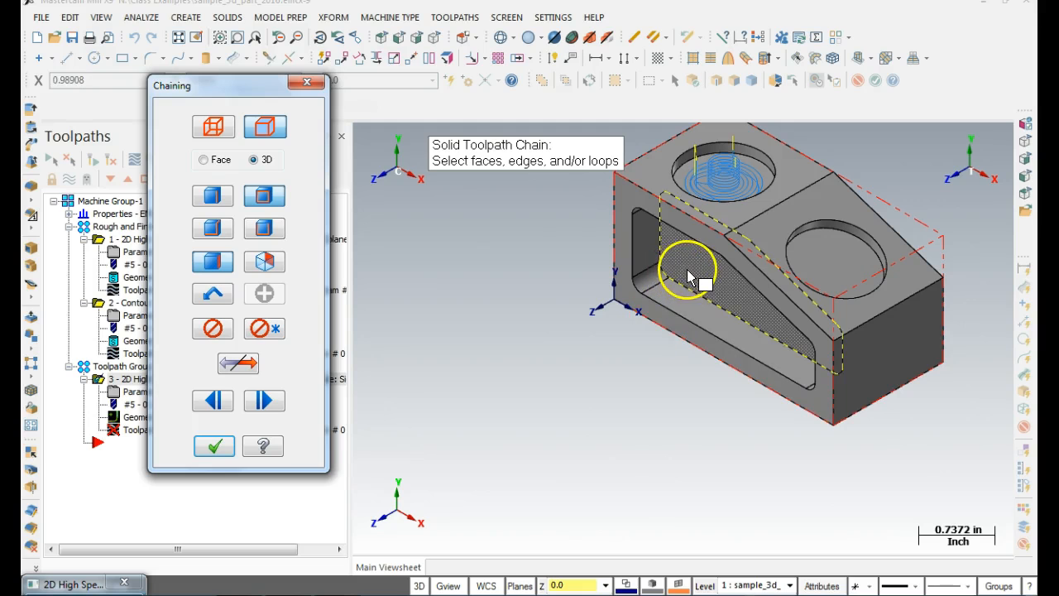
left_click(687, 269)
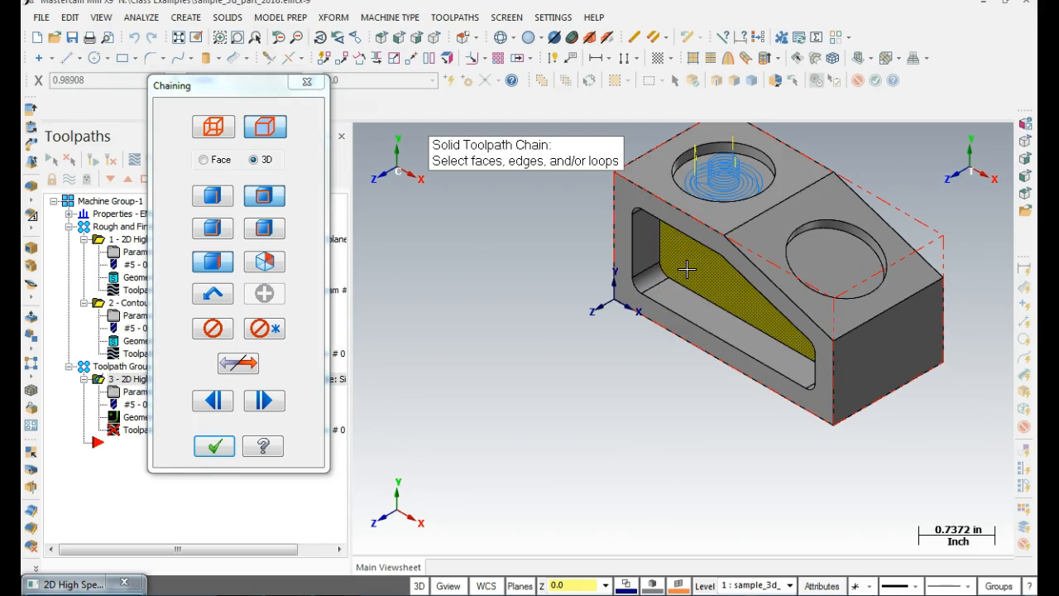
middle_click_drag(641, 283, 652, 302)
left_click(213, 446)
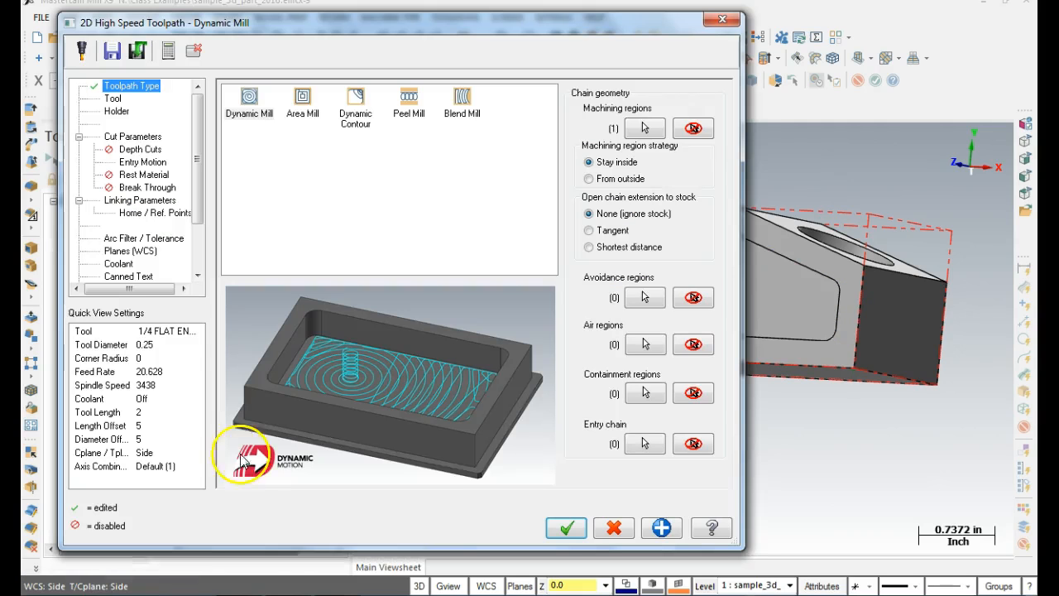
Step: Select tool 5, the 1/4 flat endmill, and set the stock to leave on floors to 0.05
left_click(112, 99)
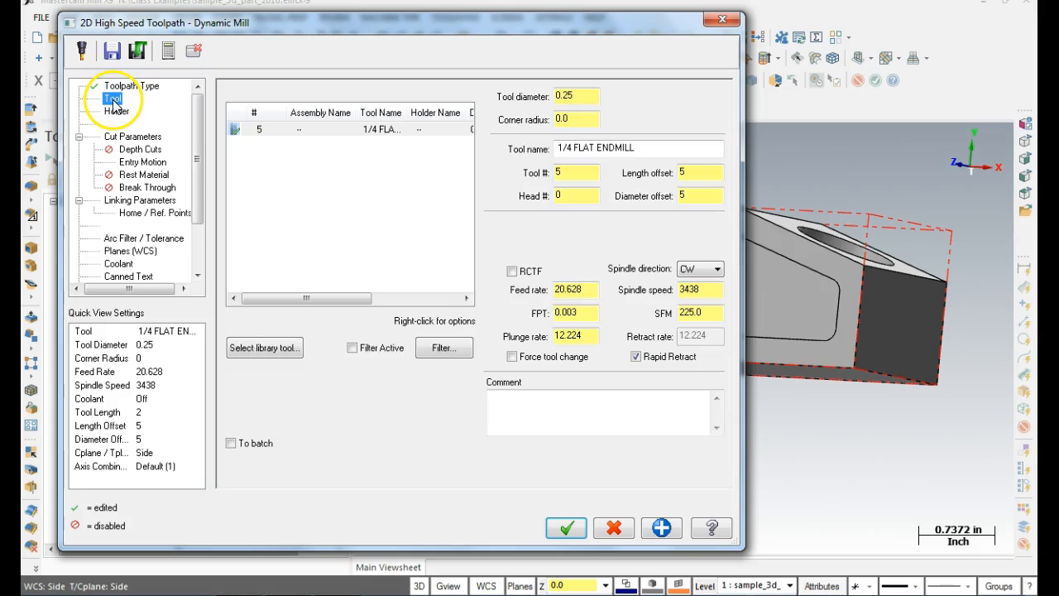
left_click(270, 130)
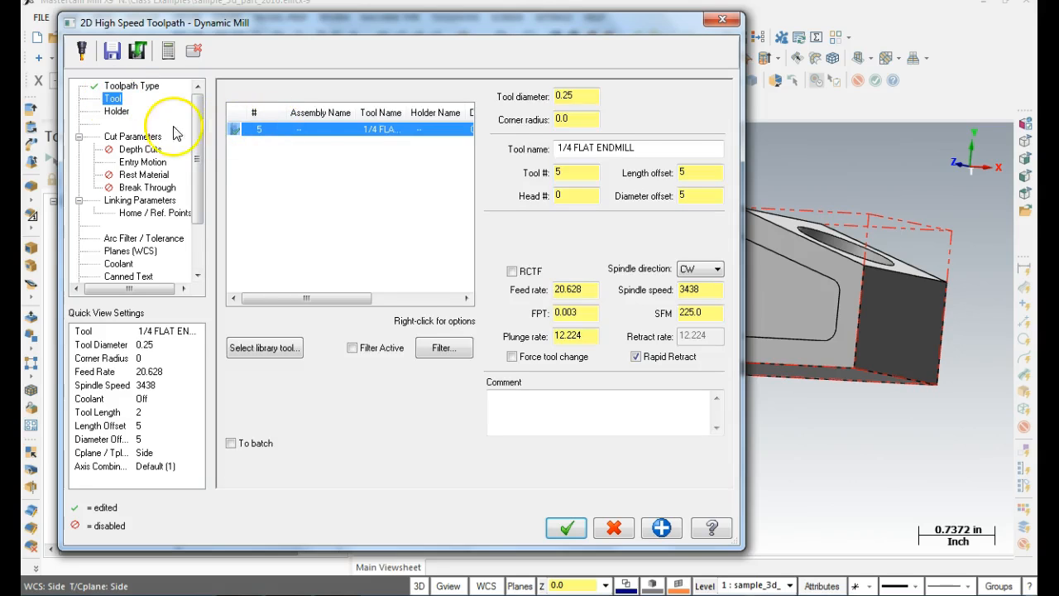
left_click(149, 140)
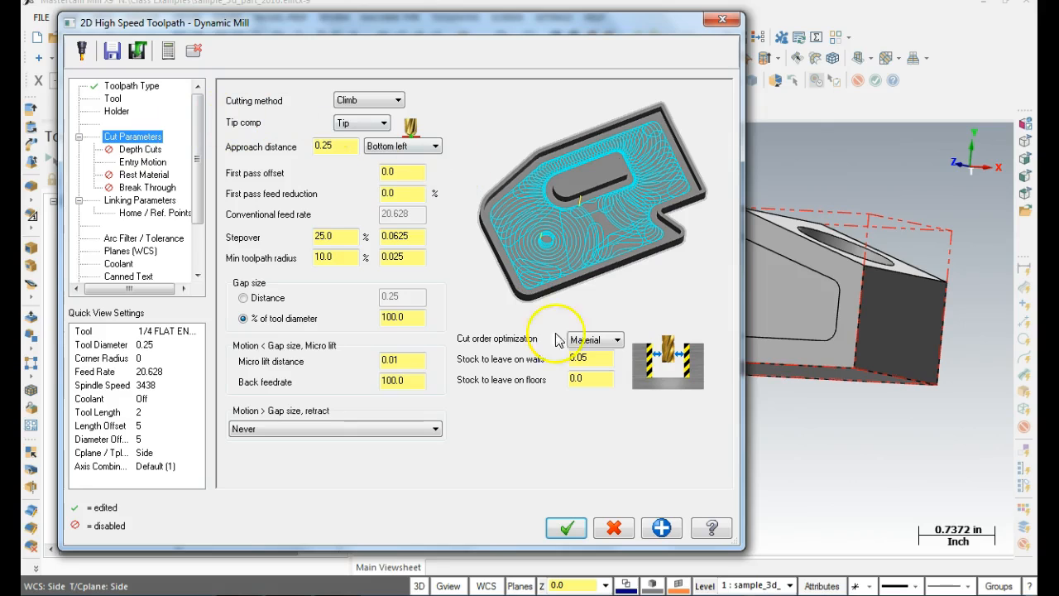
left_click_drag(589, 379, 557, 387)
type(".")
type("05")
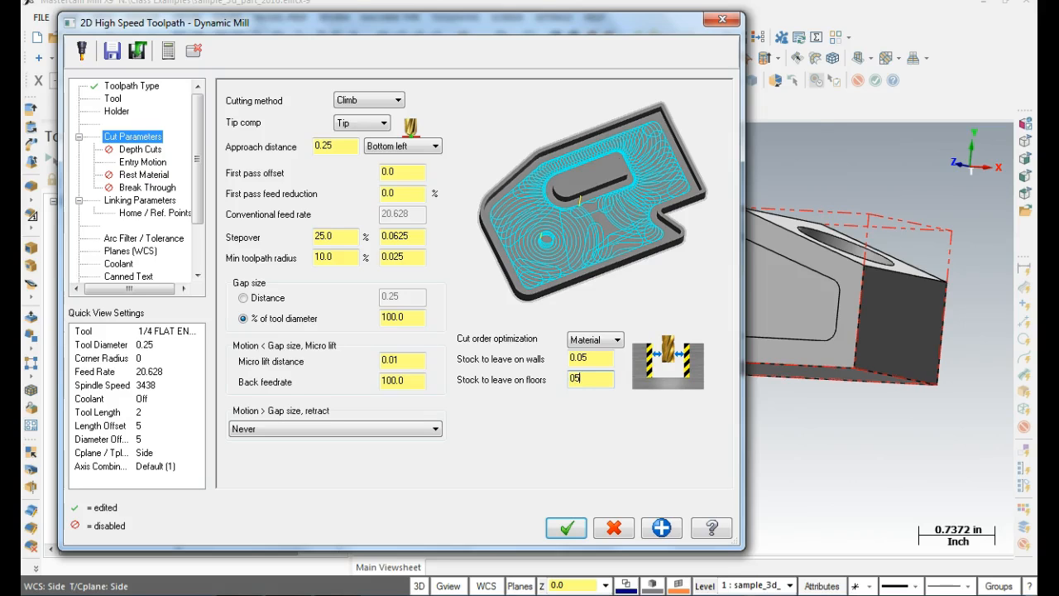
key("BackSpace")
type("05")
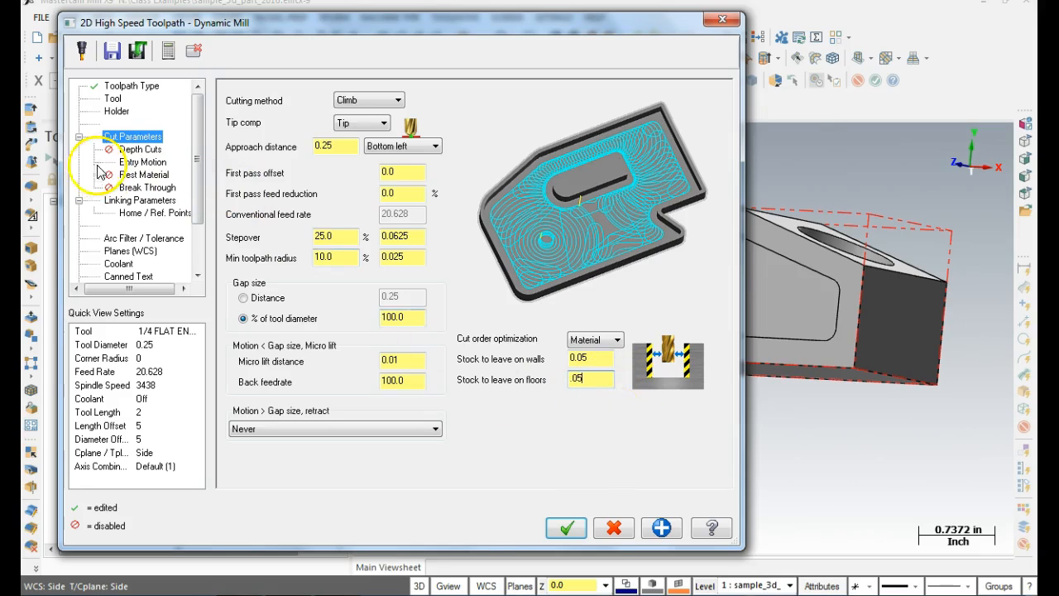
Step: Enable depth cuts with a max rough step of 0.125
left_click(139, 150)
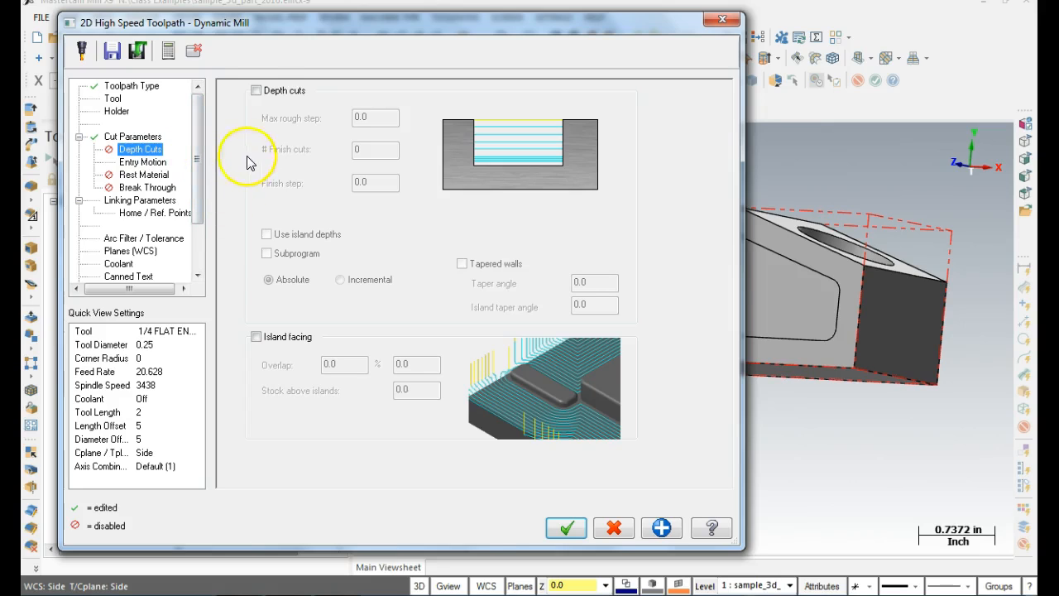
left_click(256, 92)
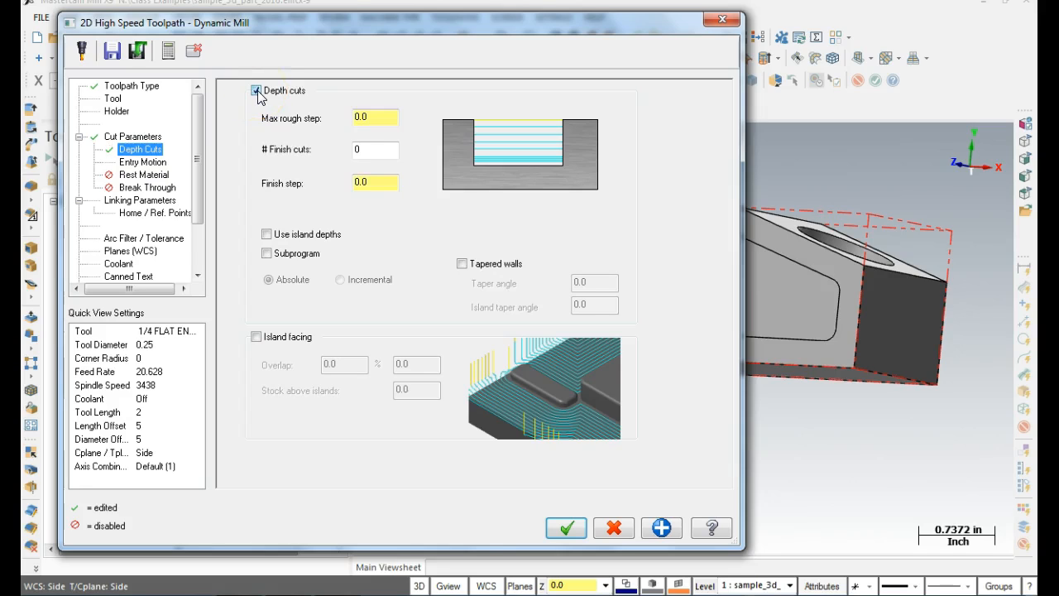
left_click(377, 116)
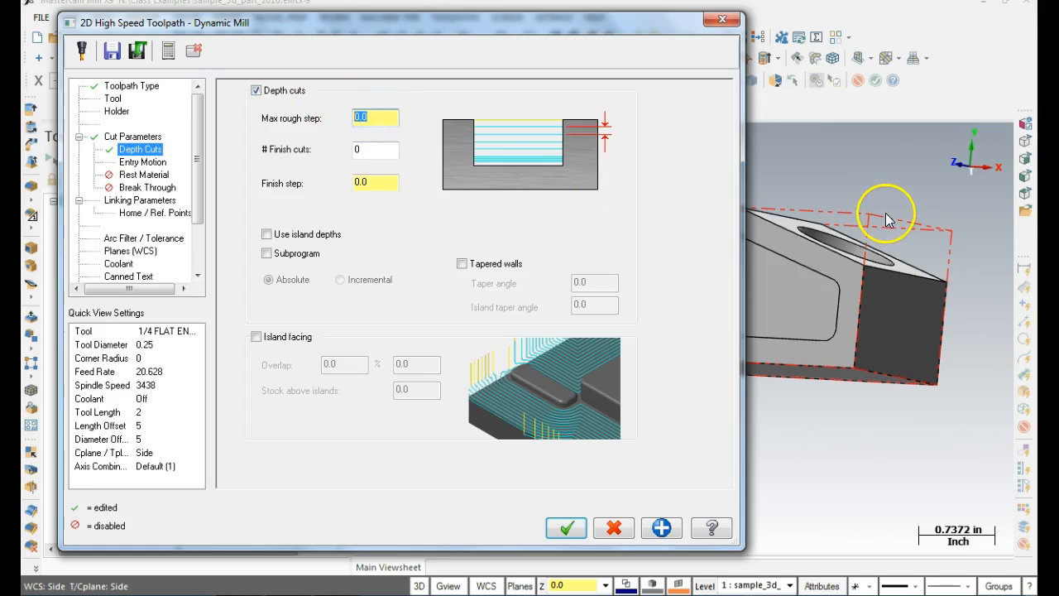
type(".125")
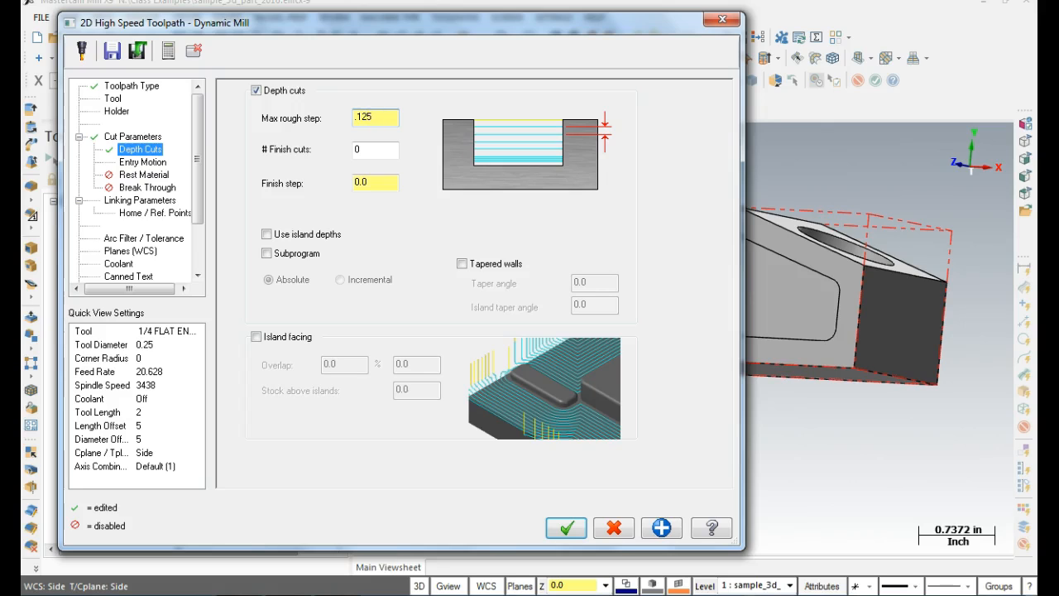
key("Tab")
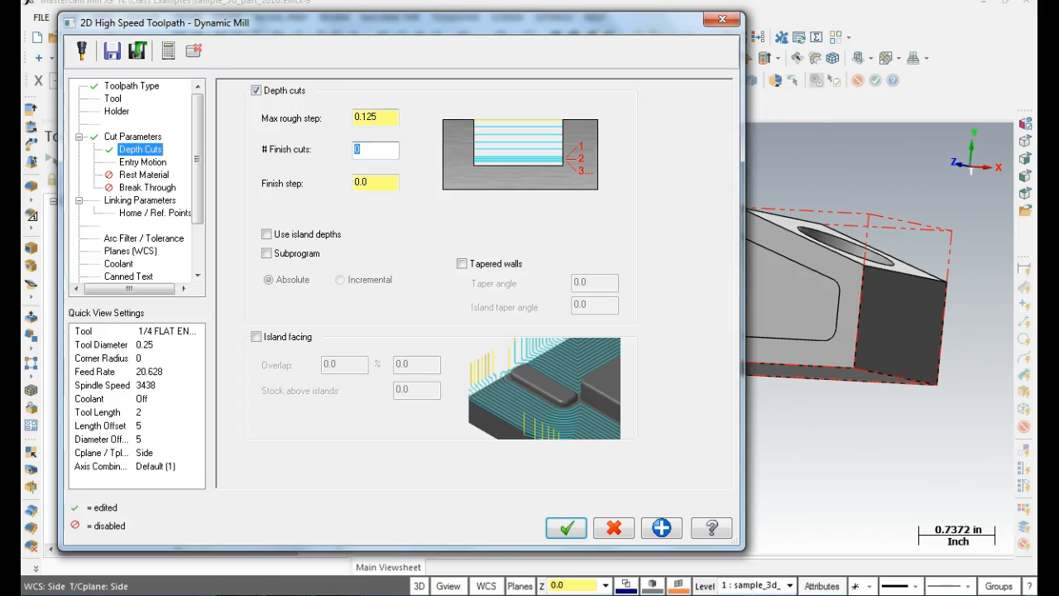
Step: Set the incremental depth in the linking parameters to 0 and accept the toolpath settings
left_click(123, 163)
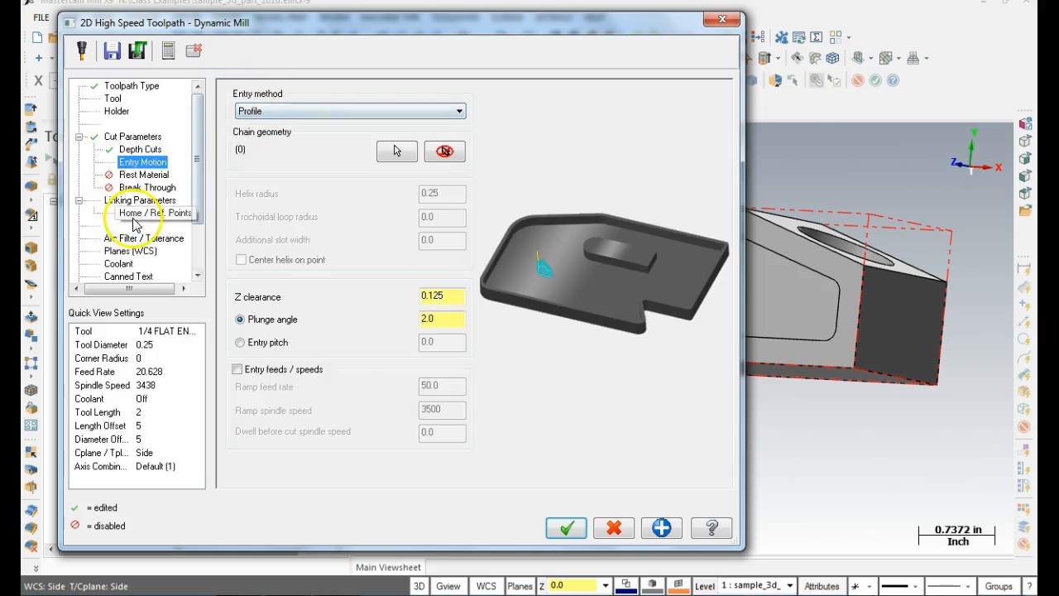
left_click(137, 202)
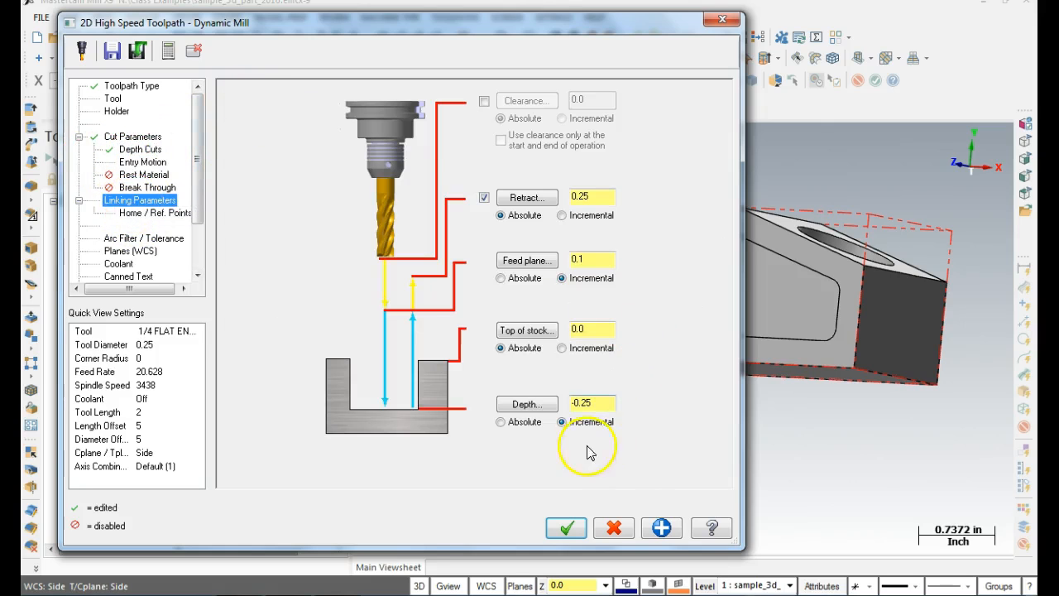
left_click_drag(604, 404, 537, 409)
type("0")
key("Tab")
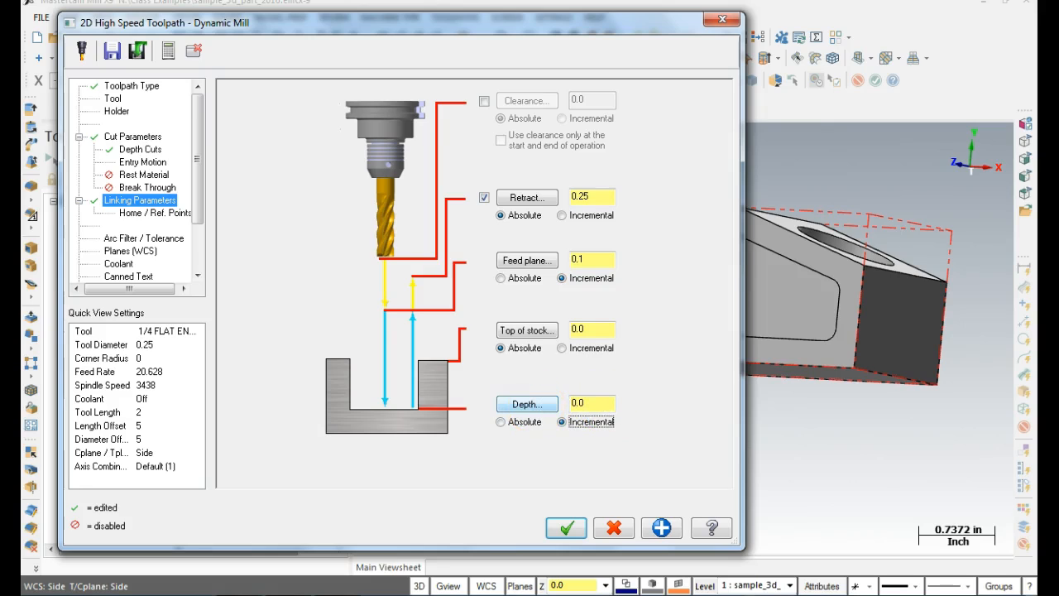
left_click(565, 529)
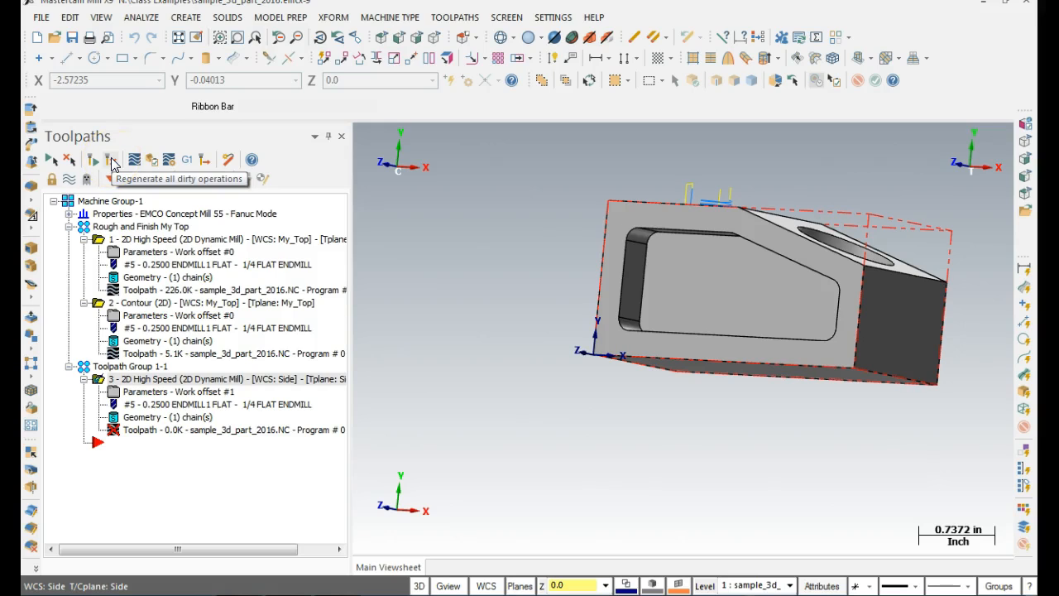
Step: Regenerate all dirty operations and open the backplot of the side pocket toolpath
left_click(111, 162)
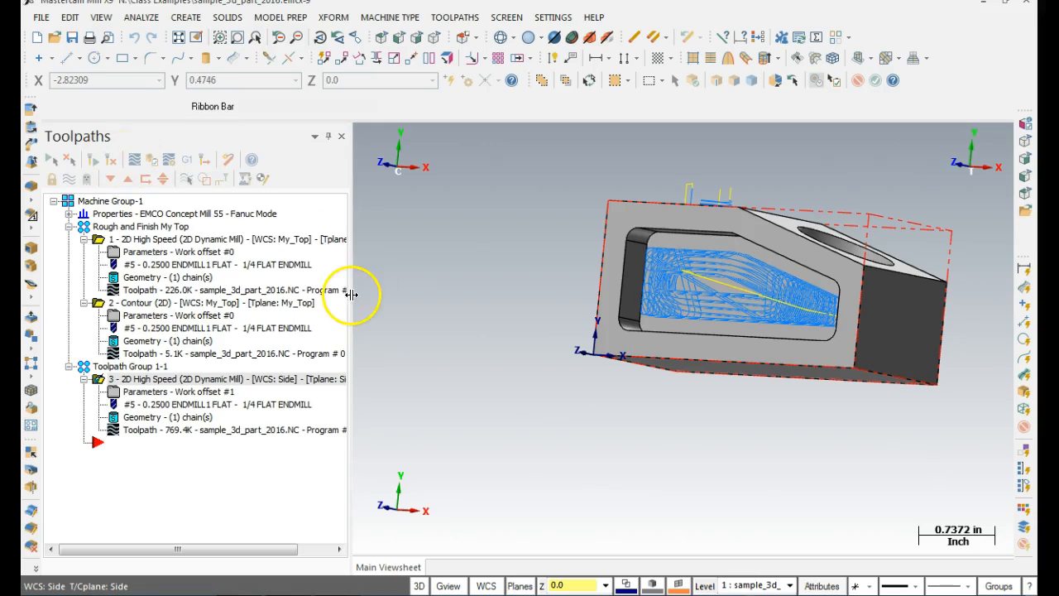
left_click(495, 279)
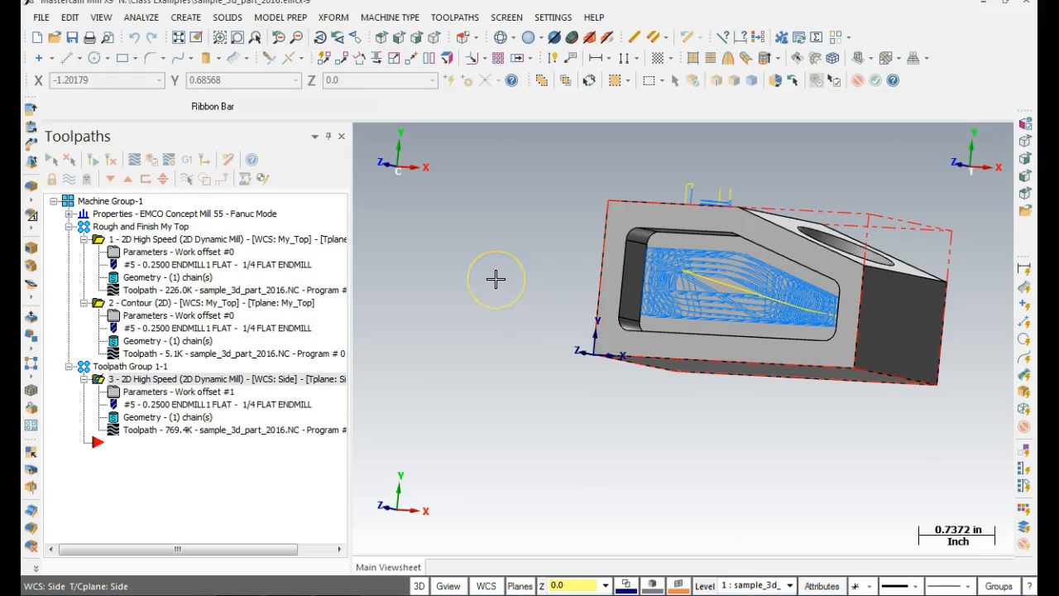
middle_click_drag(496, 276, 513, 301)
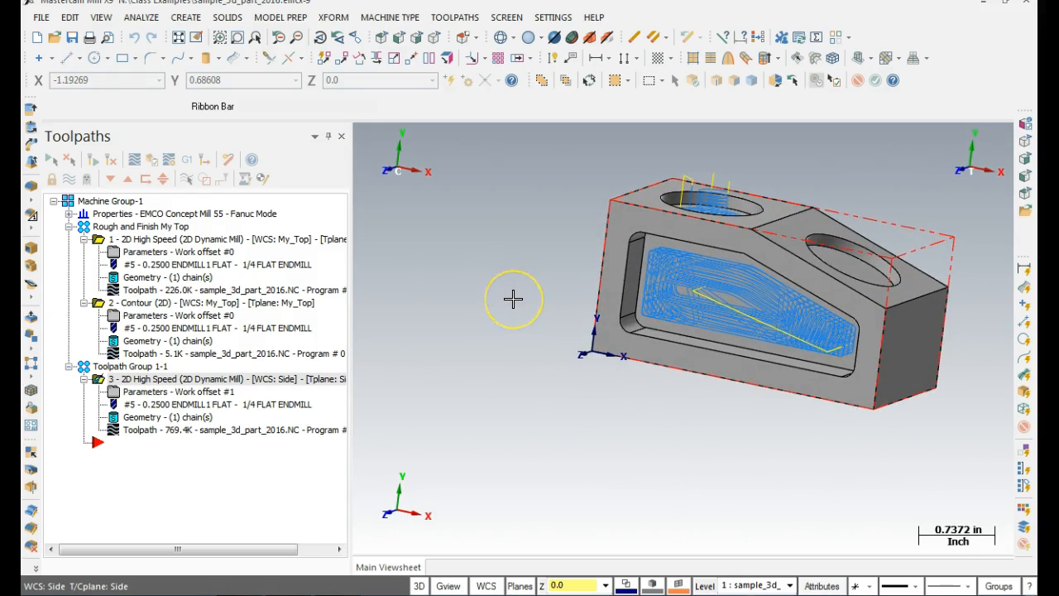
left_click(135, 160)
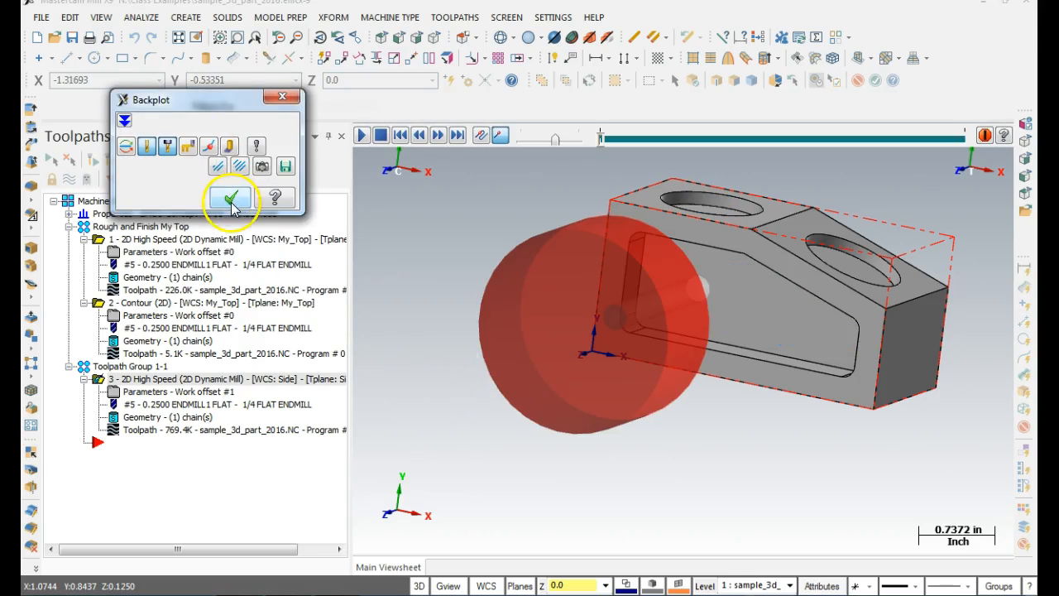
Step: Play the backplot of the side pocket toolpath, inspect the cuts inside the pocket, and close the backplot
left_click(362, 135)
middle_click_drag(674, 416, 675, 361)
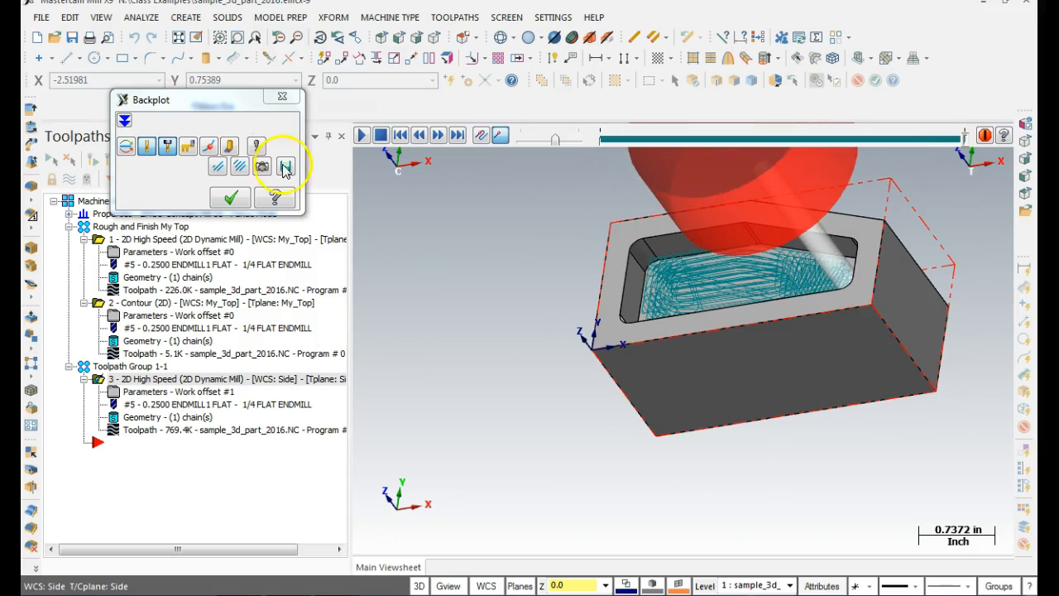
left_click(230, 199)
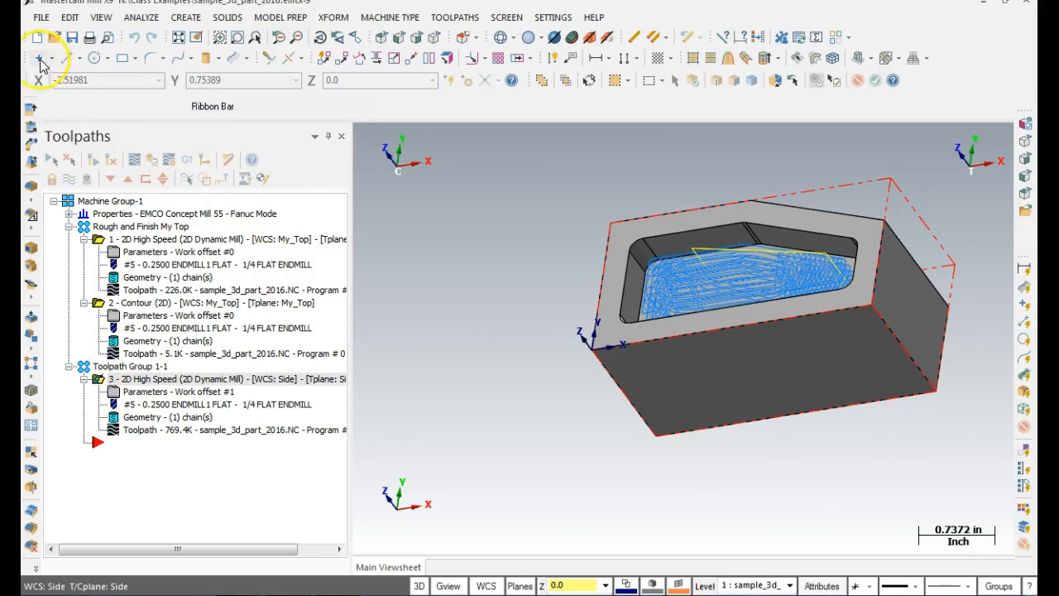
Step: Save the part under the new file name sample_3d_part_2016_Partial.emcx-9 in the Class Examples folder
left_click(41, 17)
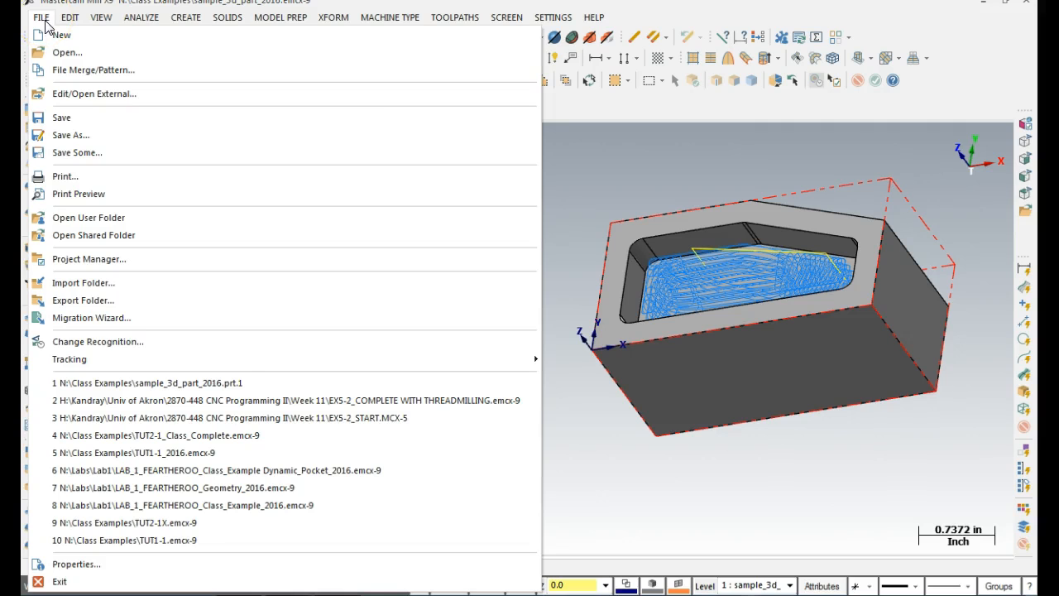
left_click(70, 135)
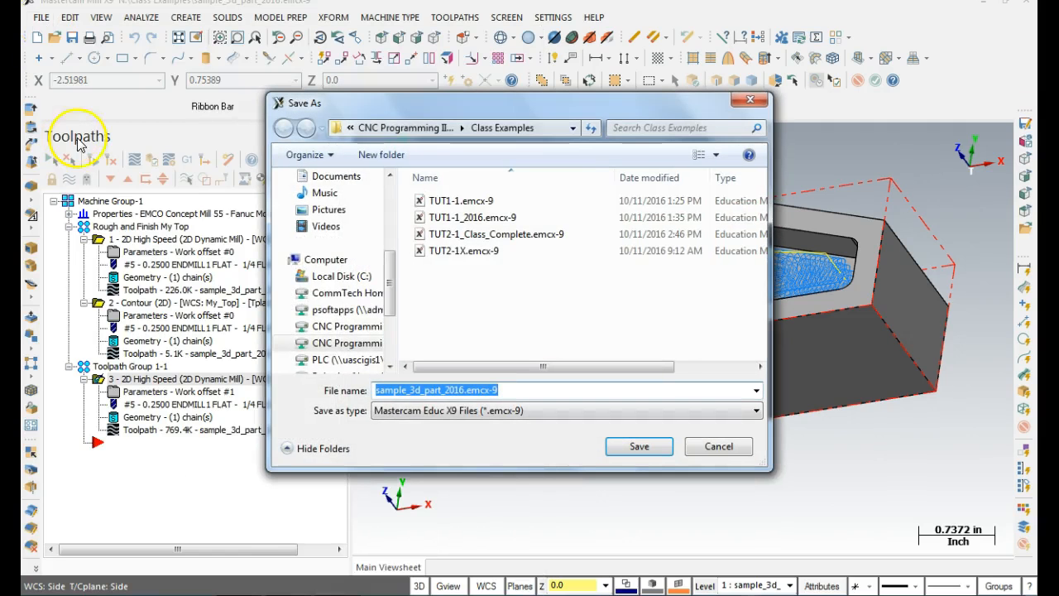
left_click(465, 390)
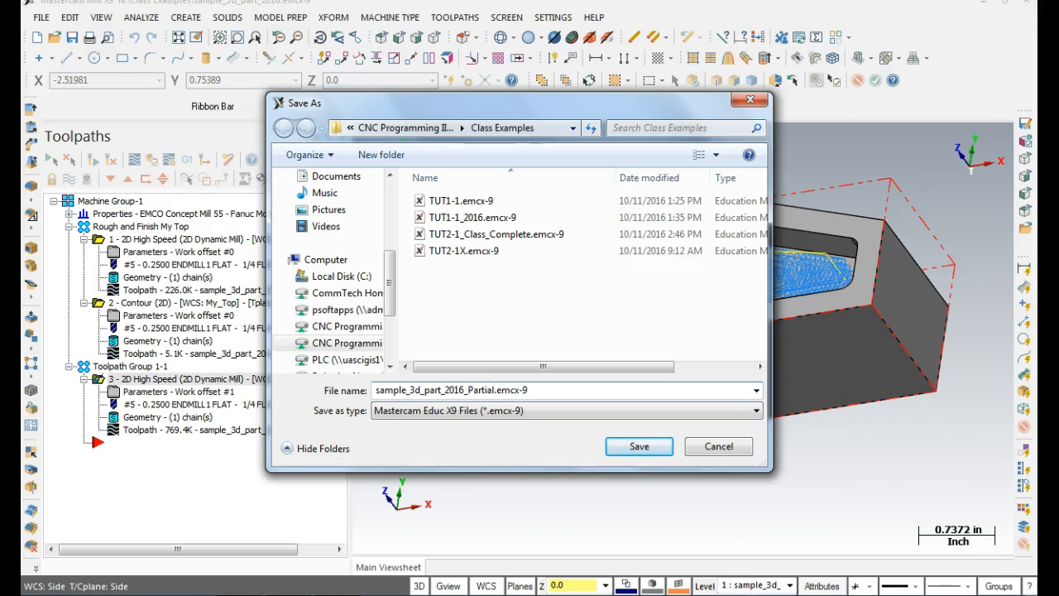
left_click(640, 446)
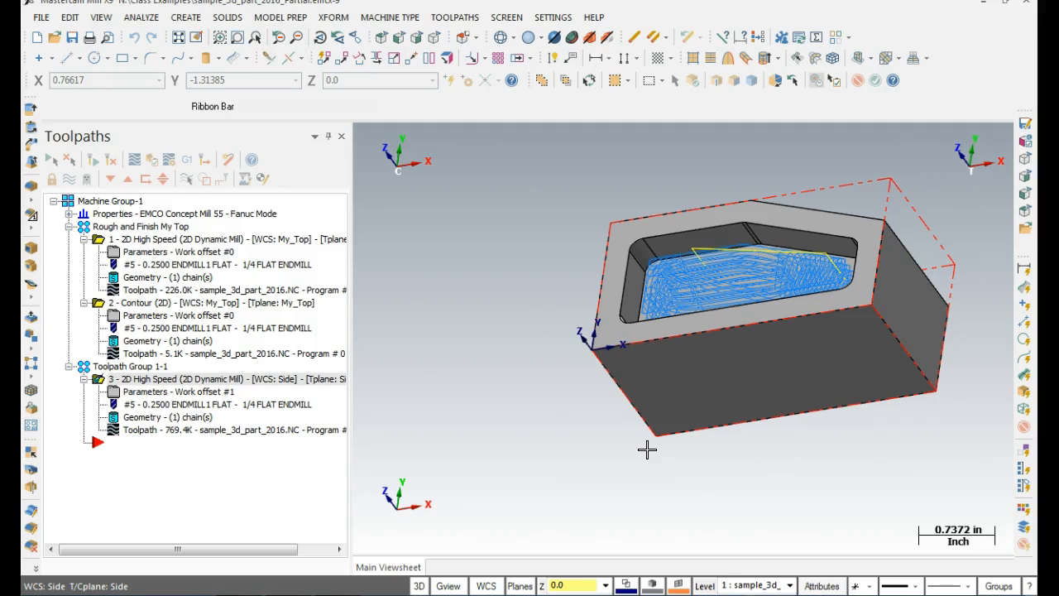
Step: Import the Pocket (Island facing) operation from the operations library, assigning the current system tool and construction planes and leaving out its operation groups
left_click(314, 456)
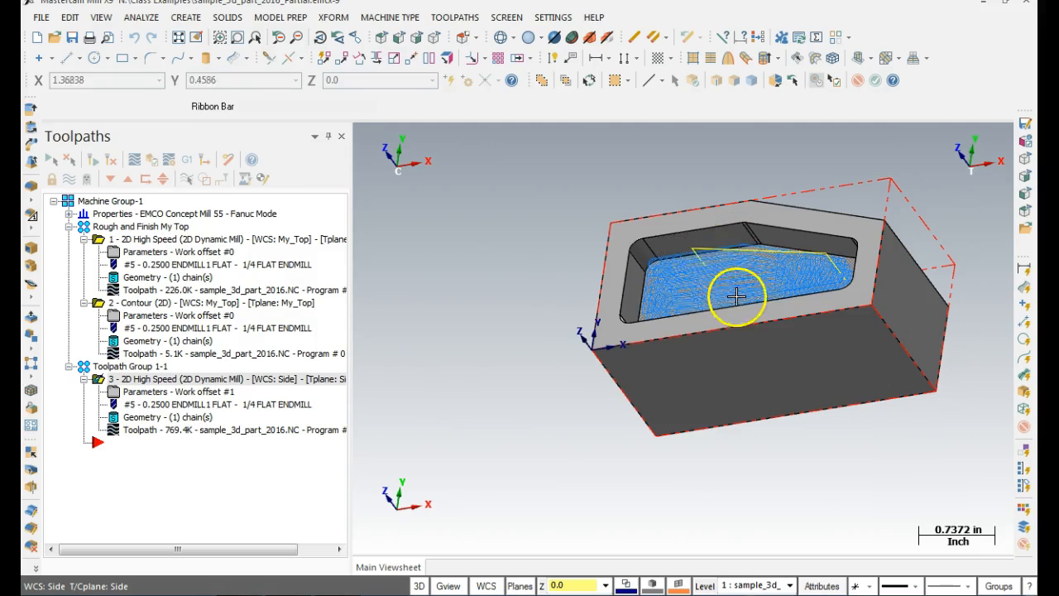
right_click(126, 457)
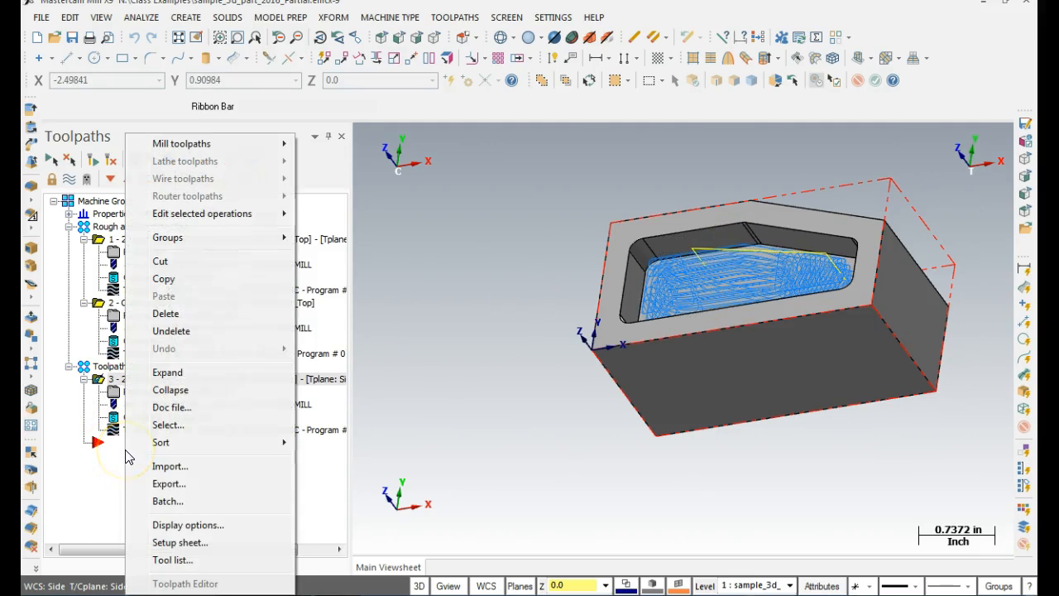
left_click(168, 468)
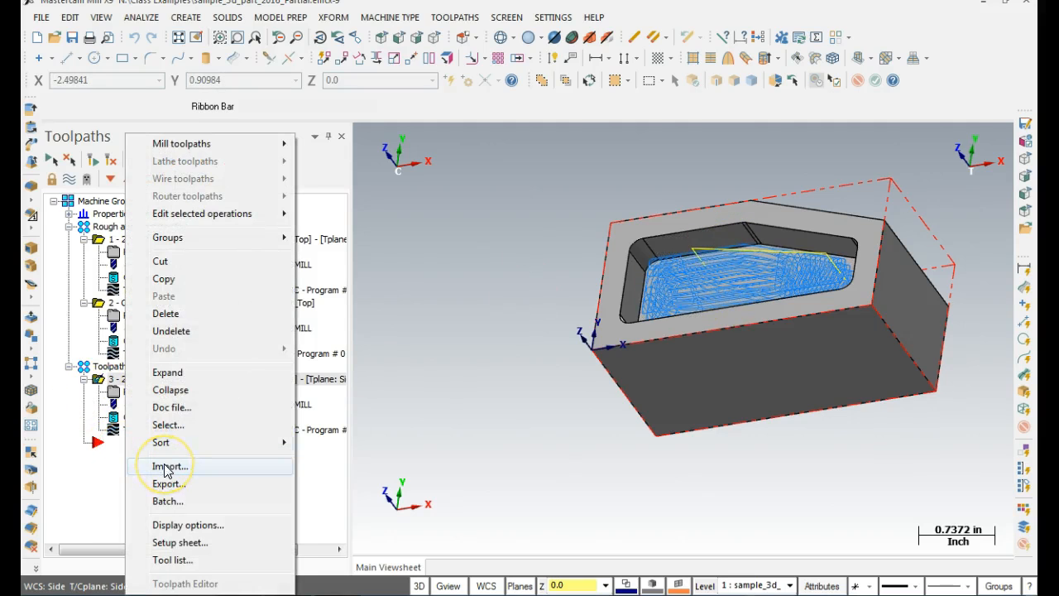
left_click(248, 187)
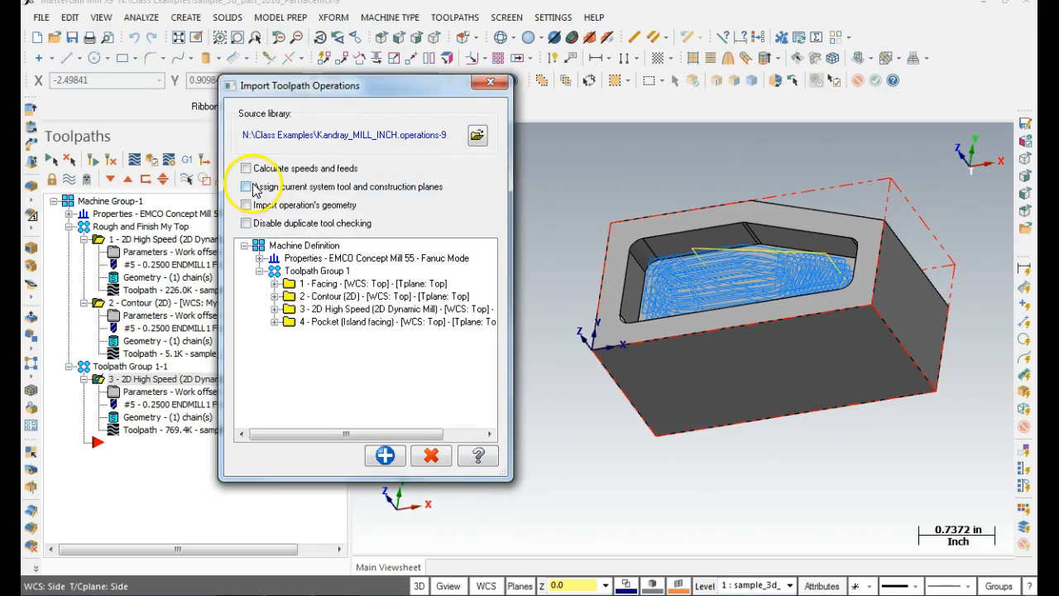
left_click(331, 322)
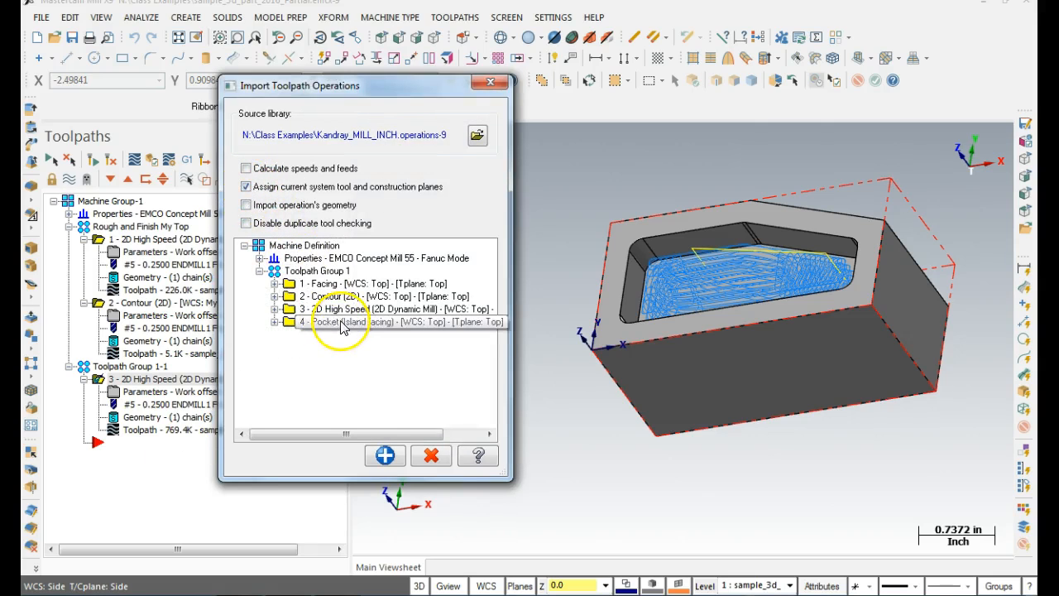
left_click(385, 456)
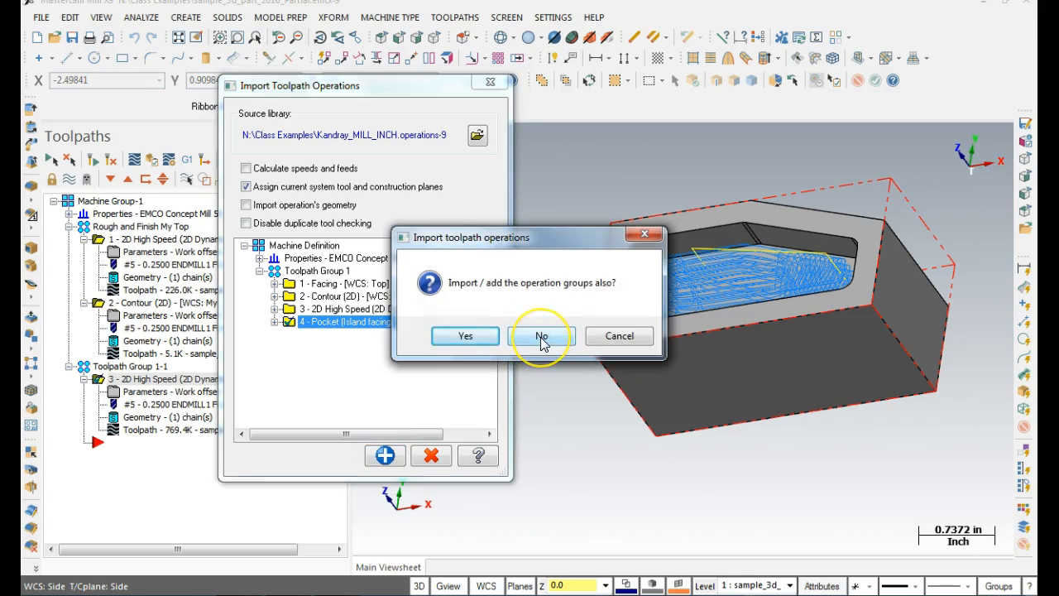
left_click(542, 338)
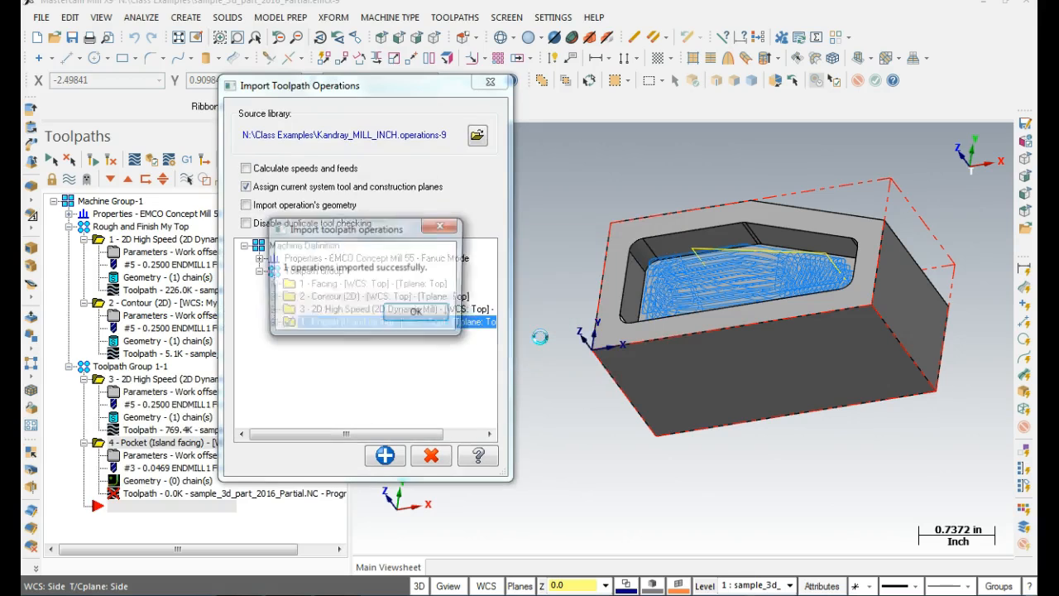
left_click(420, 318)
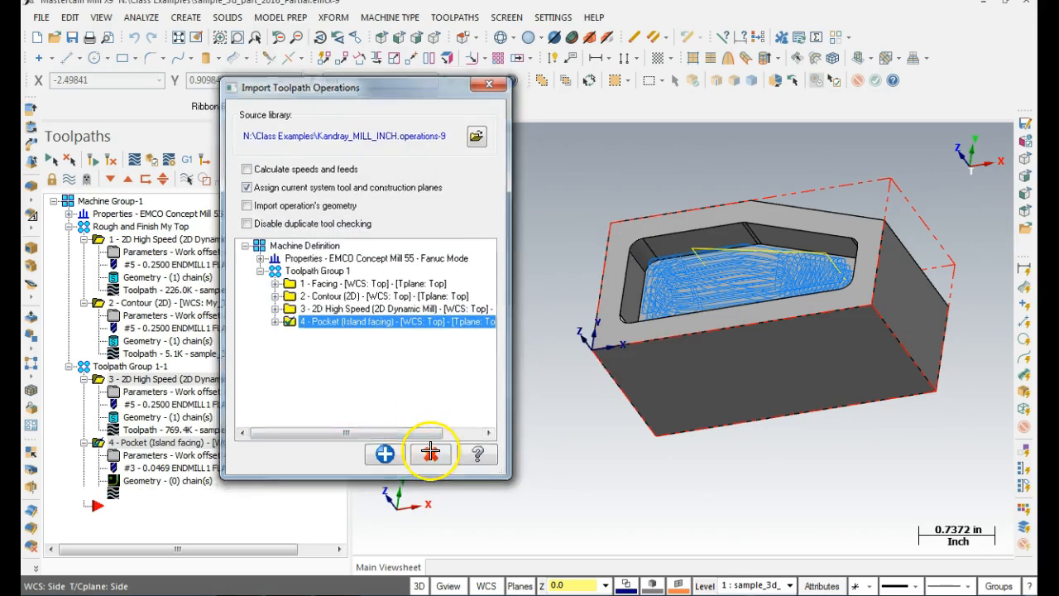
left_click(430, 452)
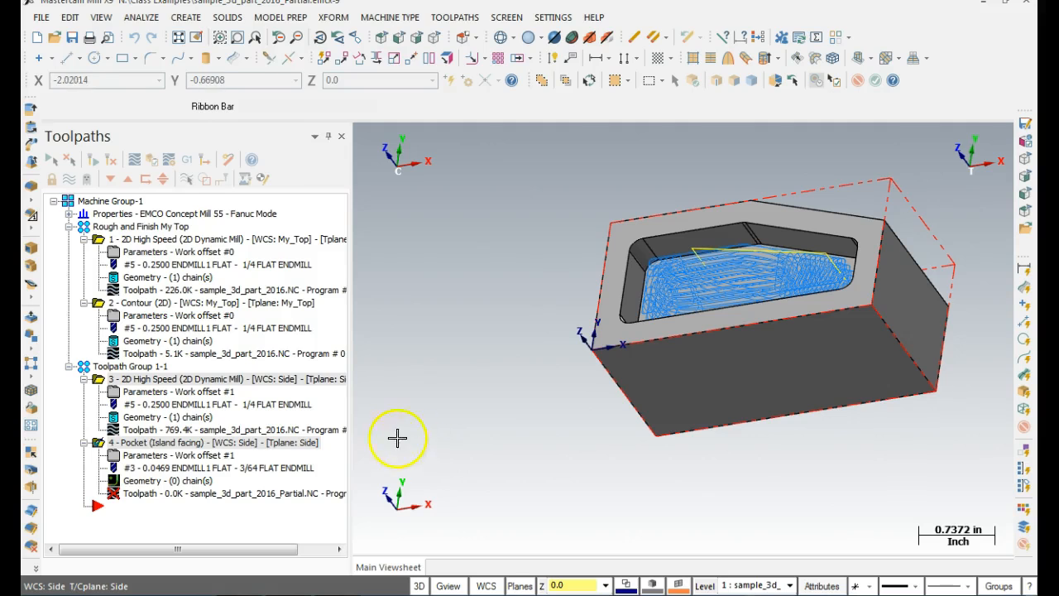
Step: In the imported pocket operation's parameters, select tool 5, the 1/4 flat endmill, and re-initialize its feeds and speeds
left_click(112, 458)
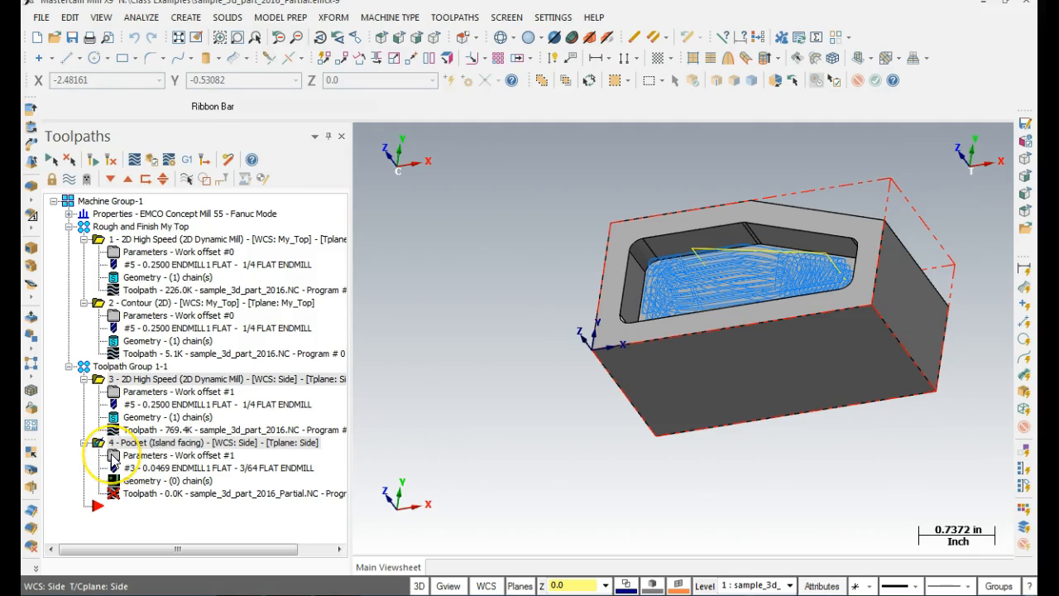
left_click(112, 458)
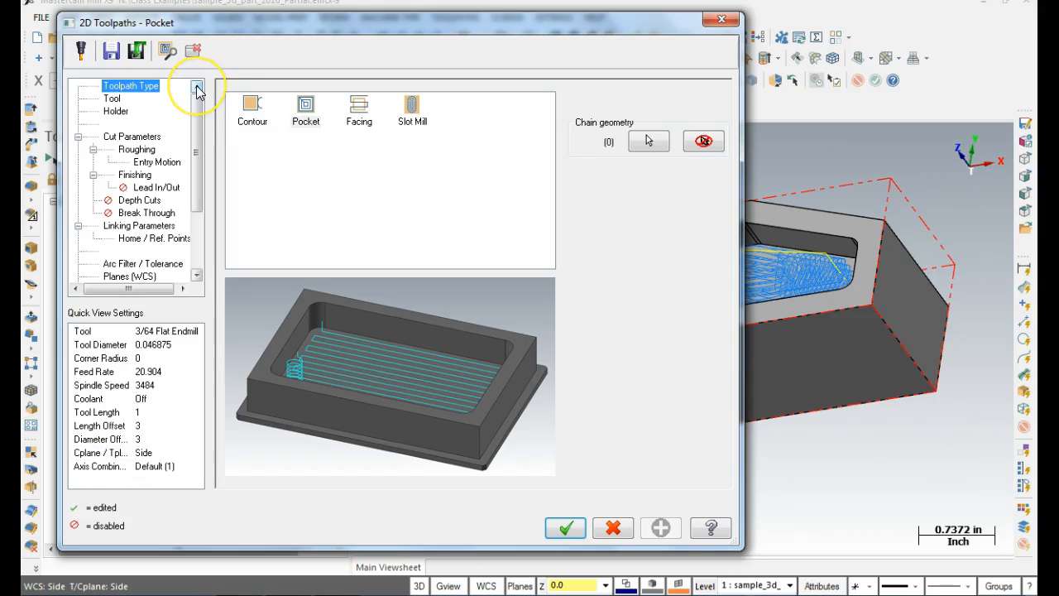
left_click(111, 97)
left_click(273, 143)
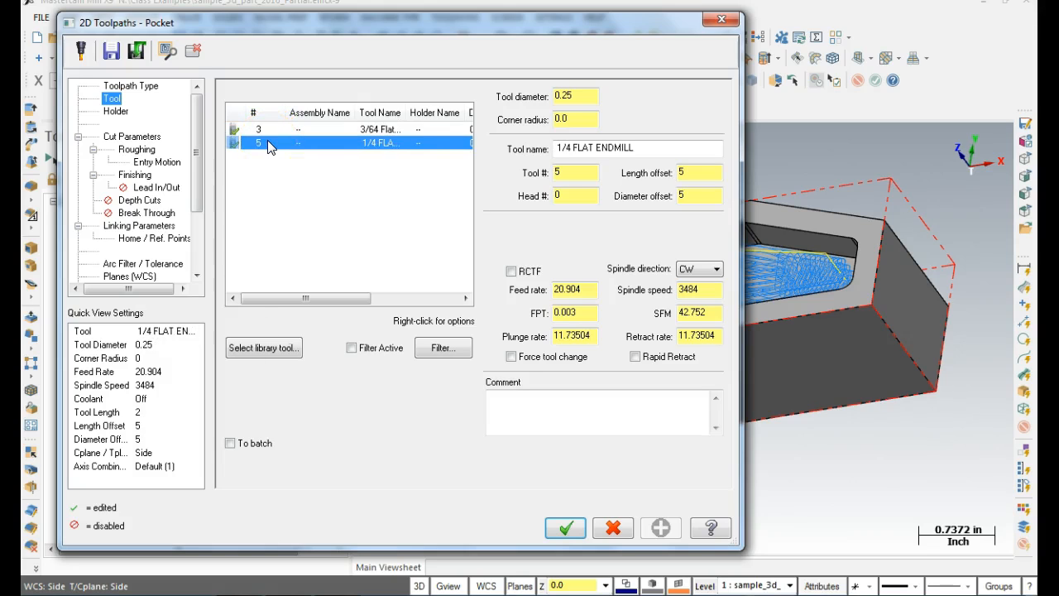
right_click(268, 145)
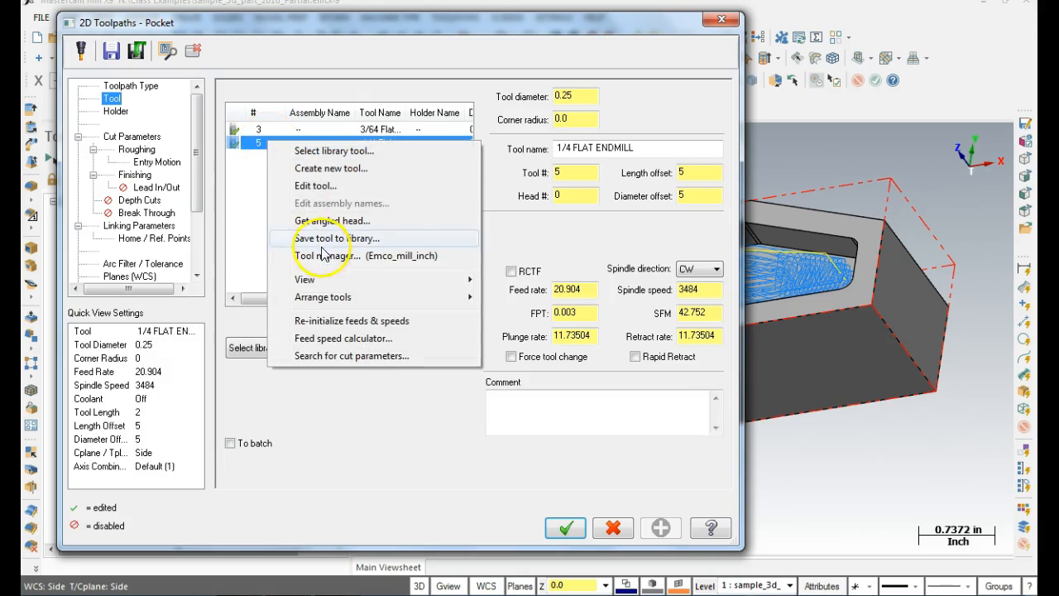
left_click(351, 321)
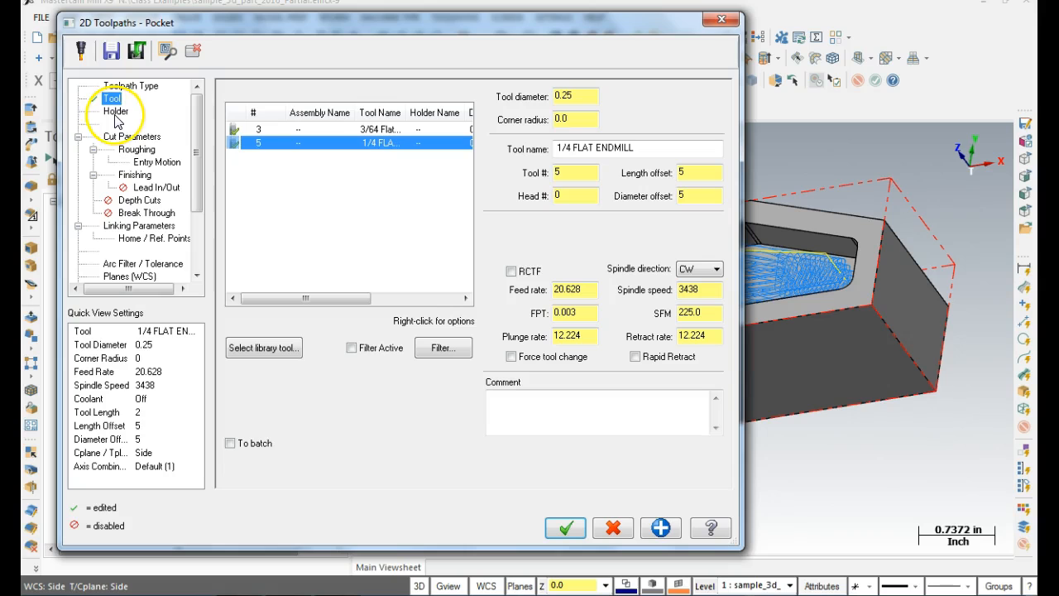
right_click(267, 144)
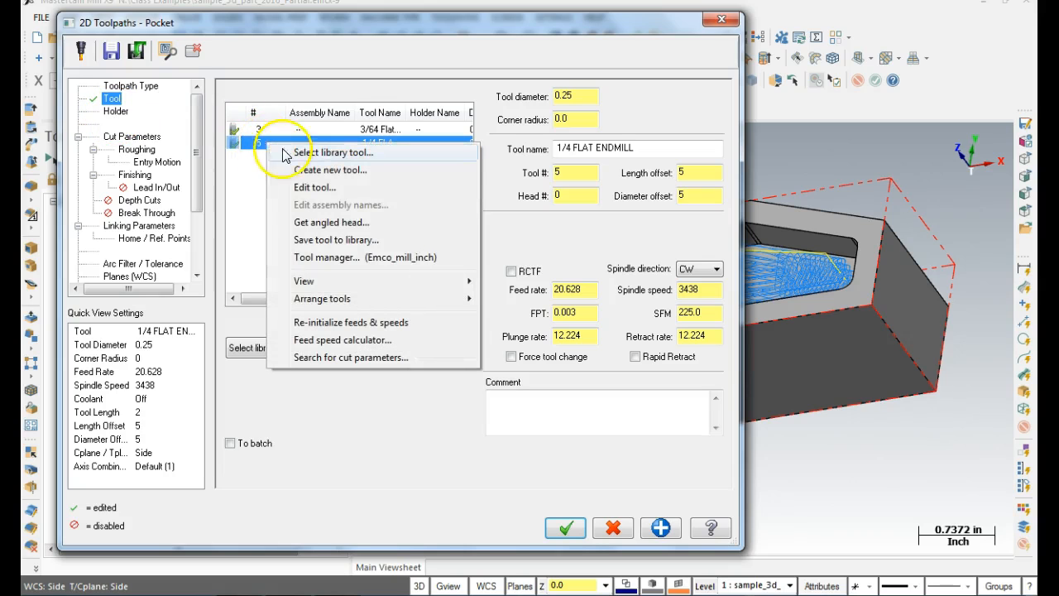
Step: Change the pocket type to Standard and turn off roughing for the operation
left_click(128, 137)
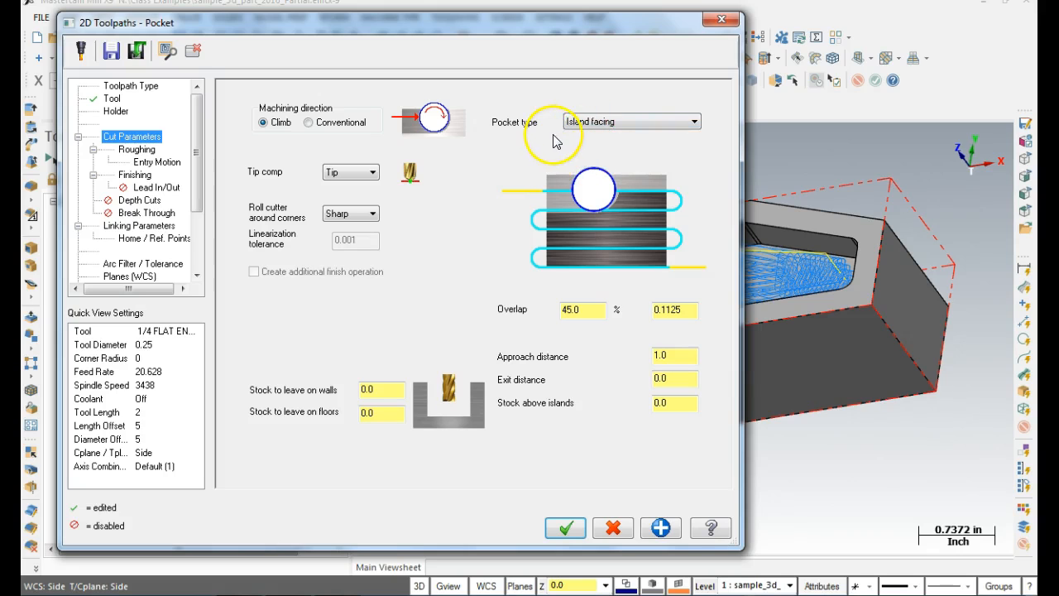
left_click(695, 123)
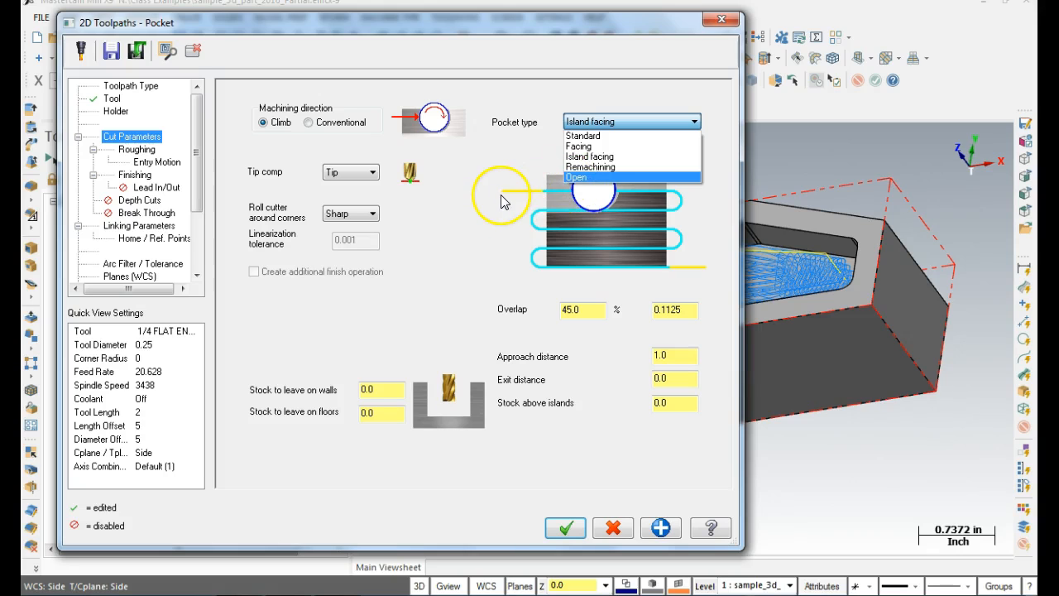
left_click(580, 136)
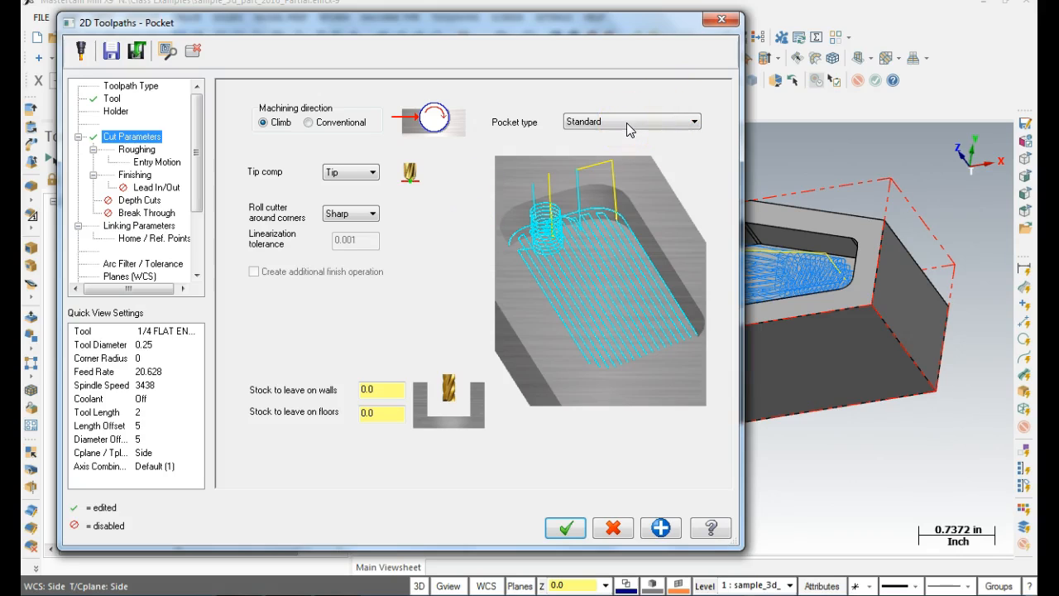
left_click(137, 151)
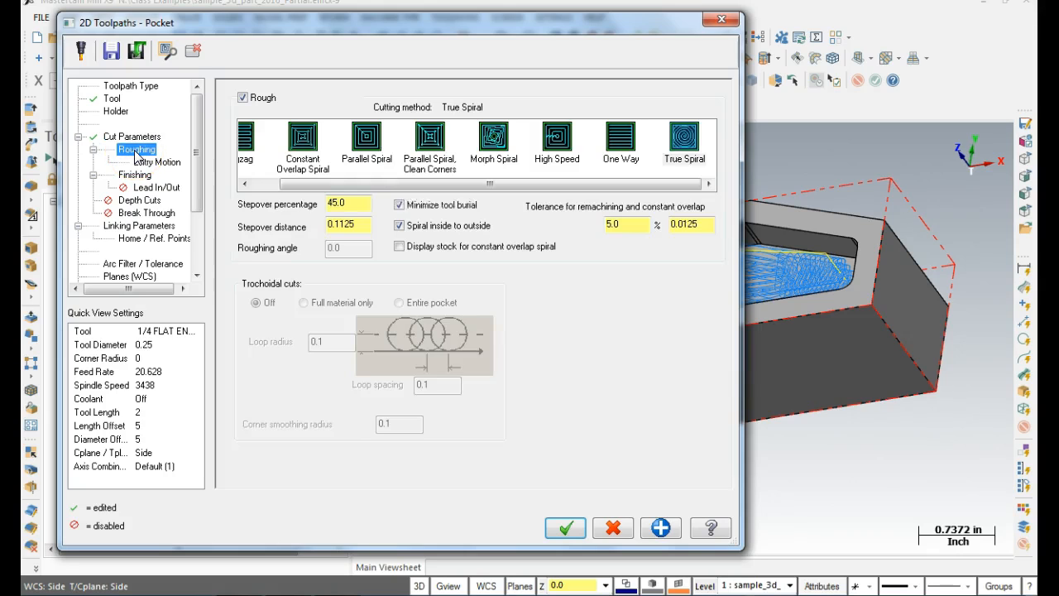
left_click(242, 99)
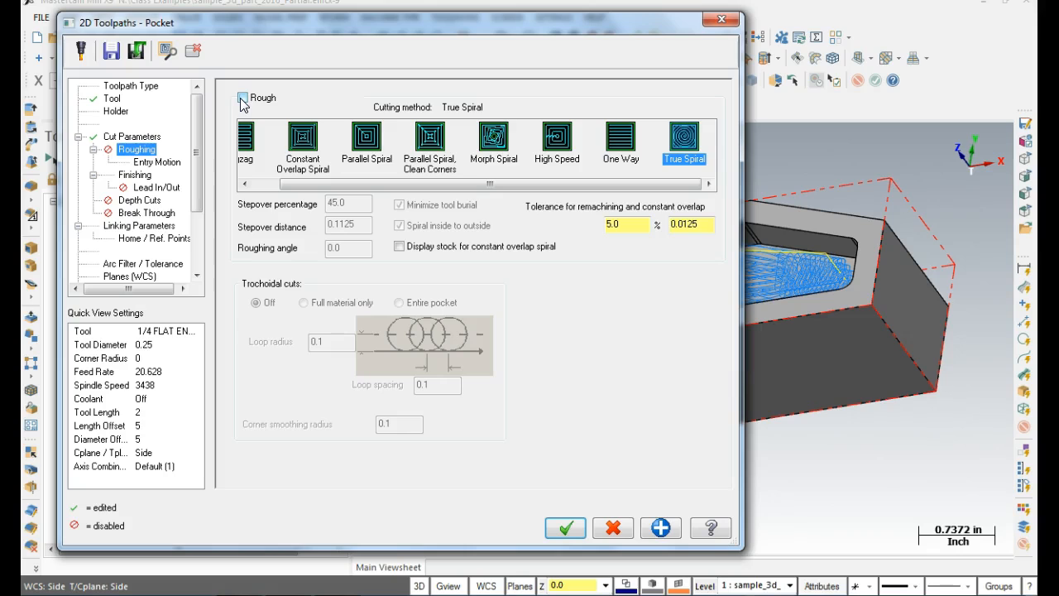
Step: Review the finishing pass settings and enable Lead In/Out for the pocket's finish pass
left_click(136, 176)
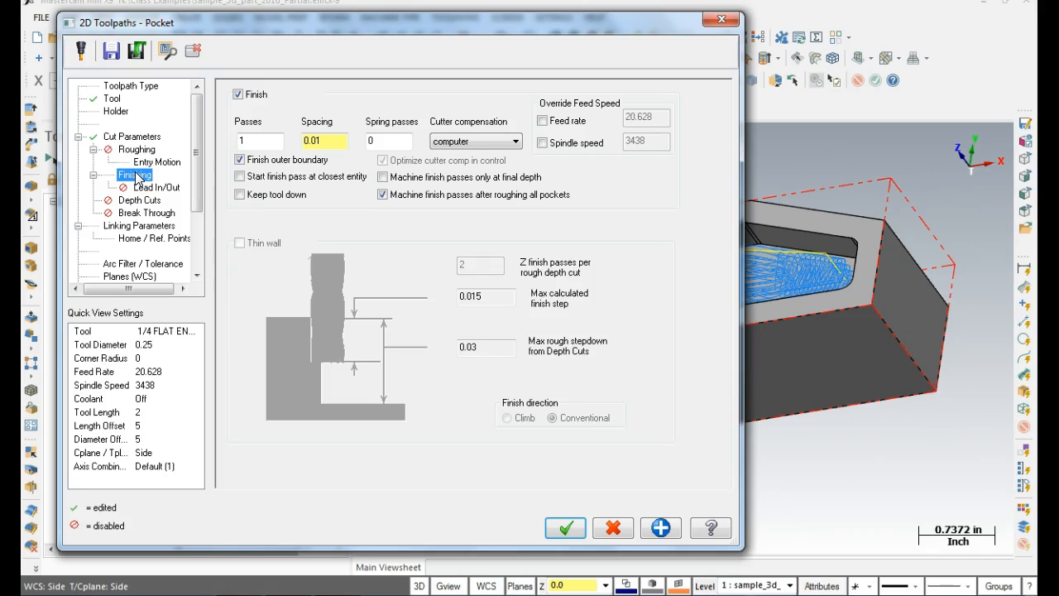
left_click(331, 139)
left_click(125, 189)
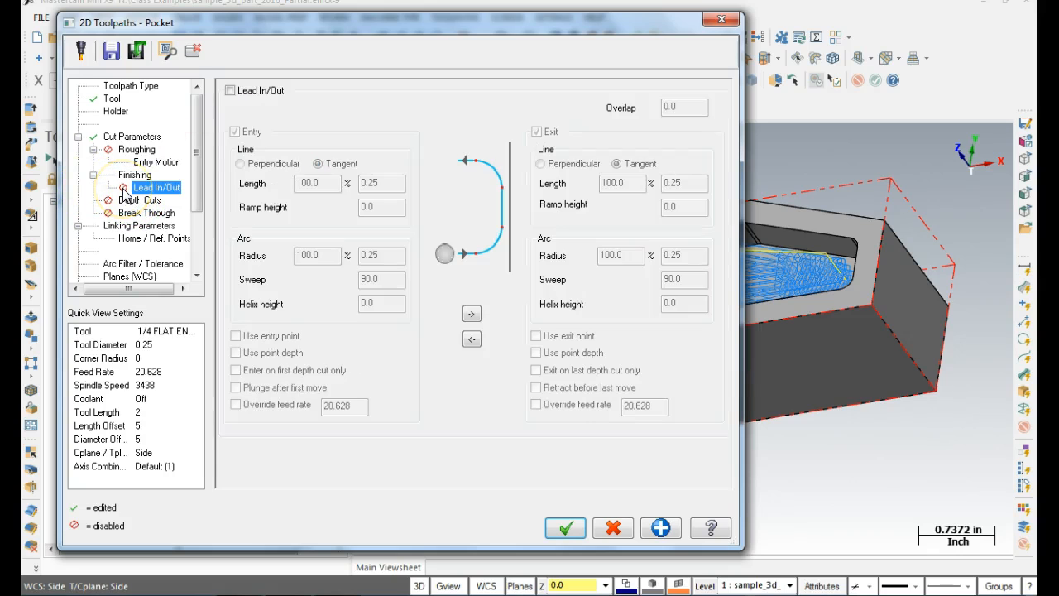
left_click(230, 91)
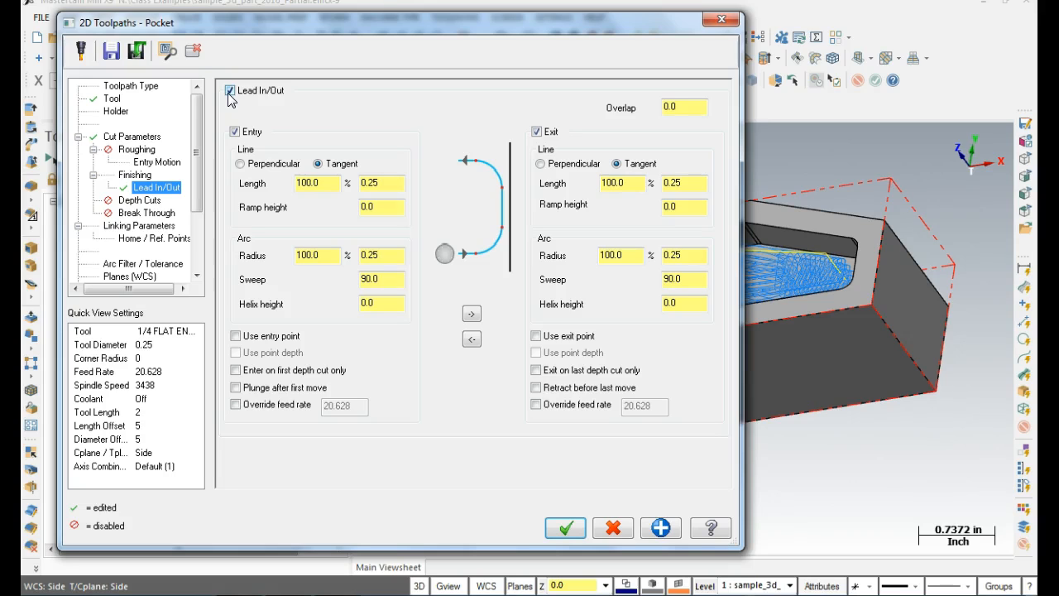
Step: Set the pocket's depth in the linking parameters to incremental 0.0
left_click(139, 202)
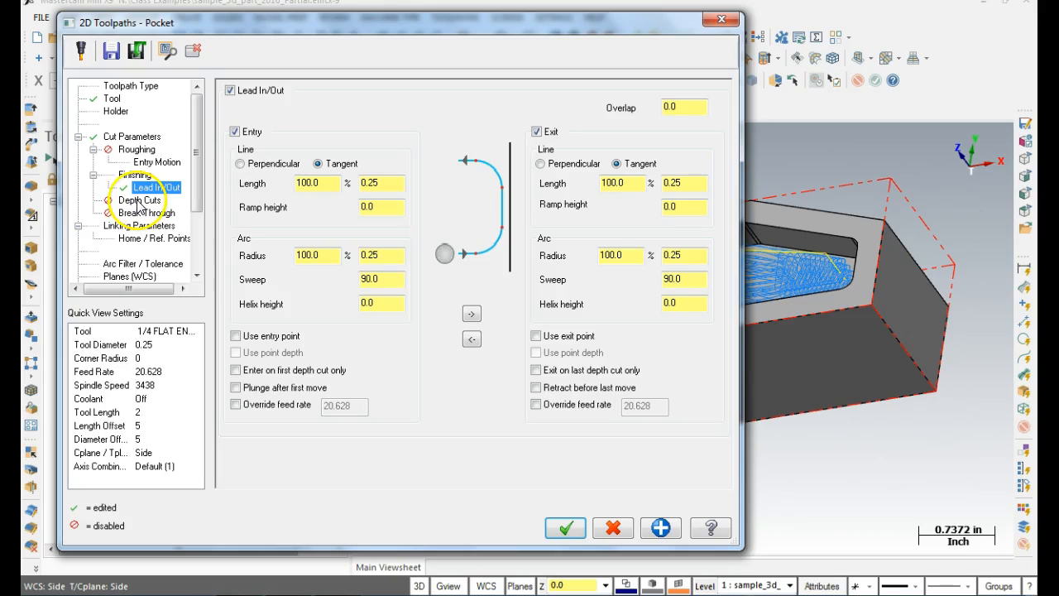
left_click(146, 232)
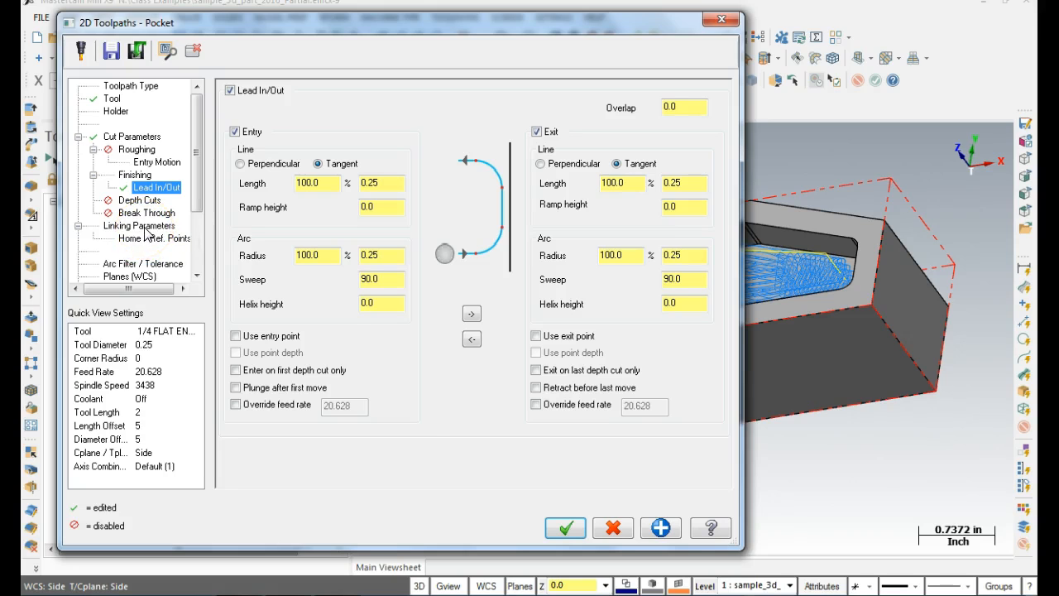
left_click(139, 226)
left_click(448, 403)
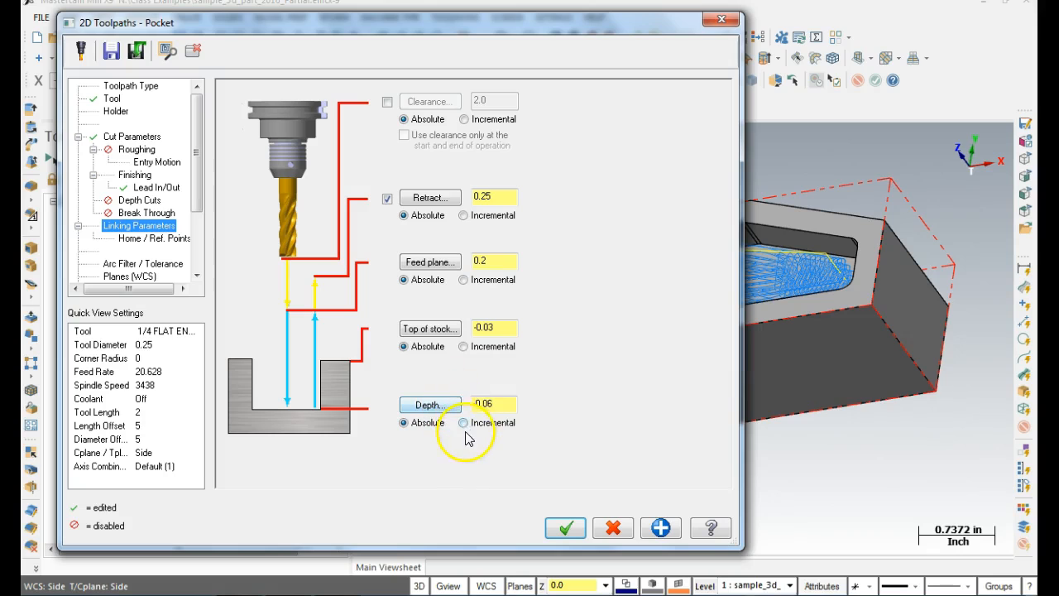
left_click(464, 423)
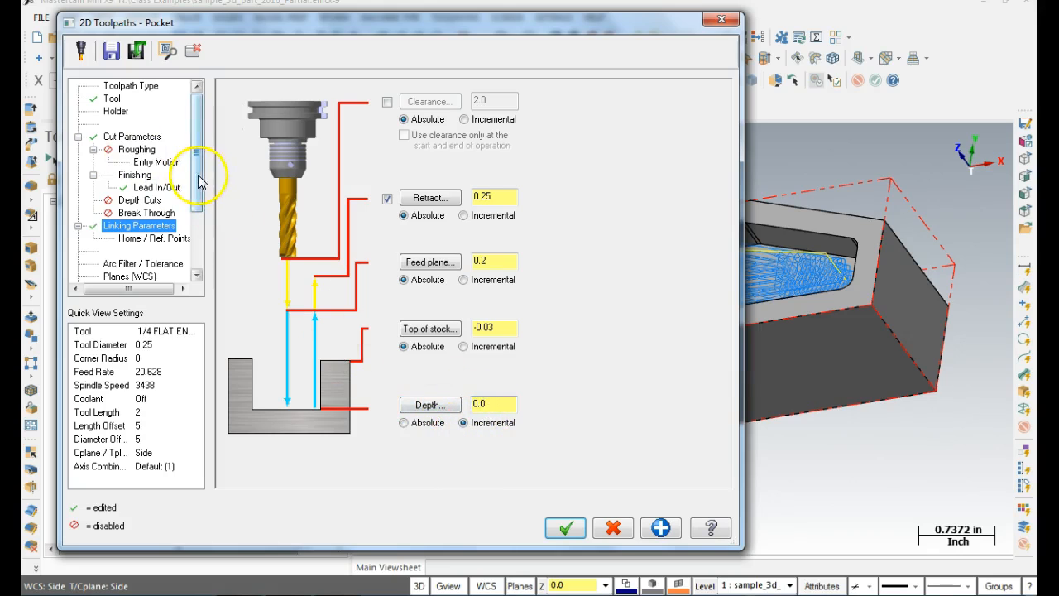
Step: Add a solid chain on the side pocket's floor to the pocket operation and regenerate its toolpath
left_click(132, 88)
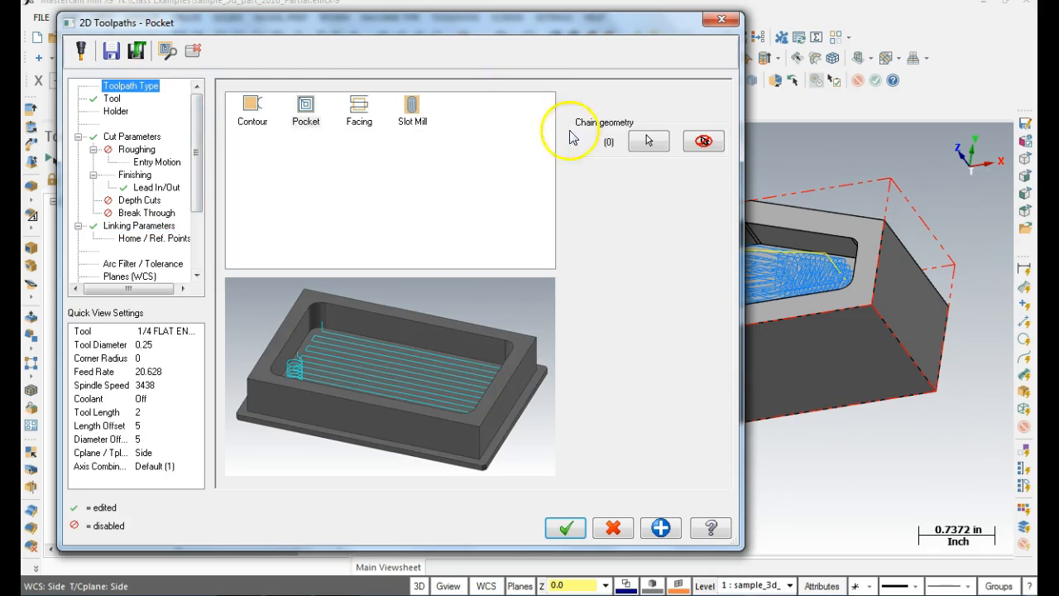
left_click(646, 143)
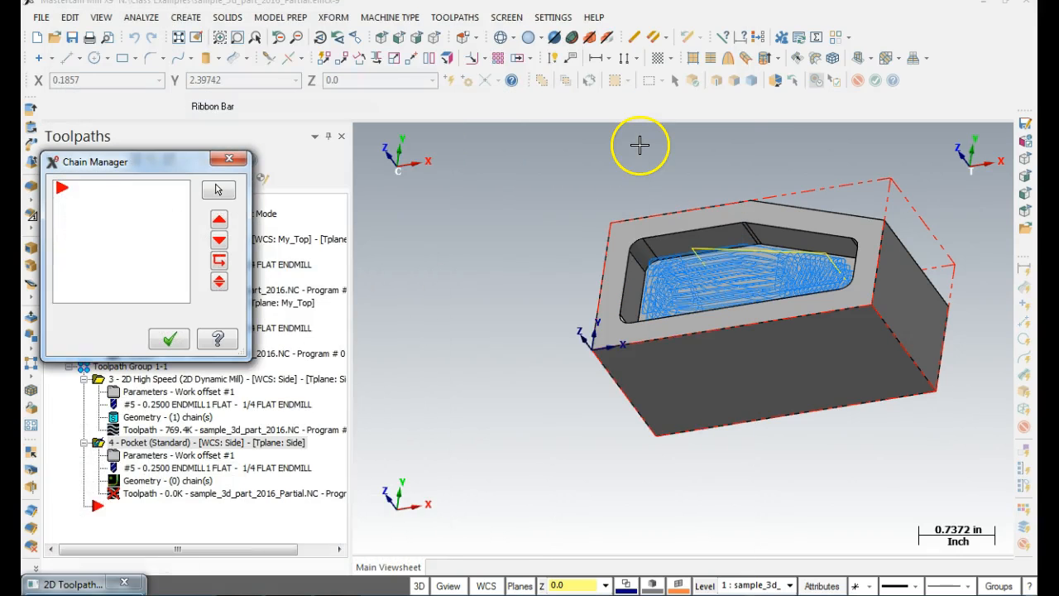
right_click(111, 198)
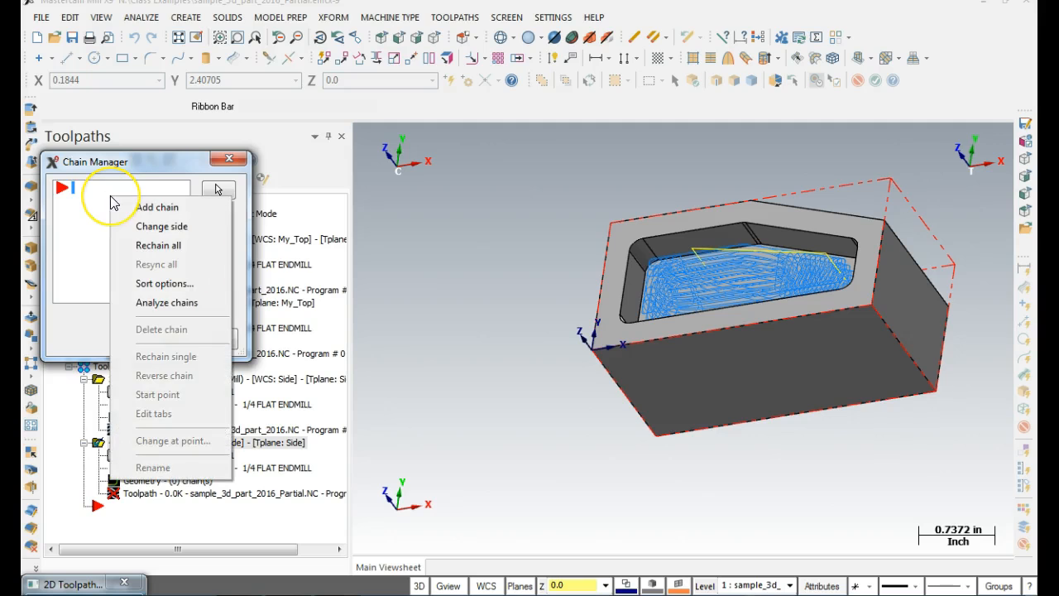
left_click(145, 213)
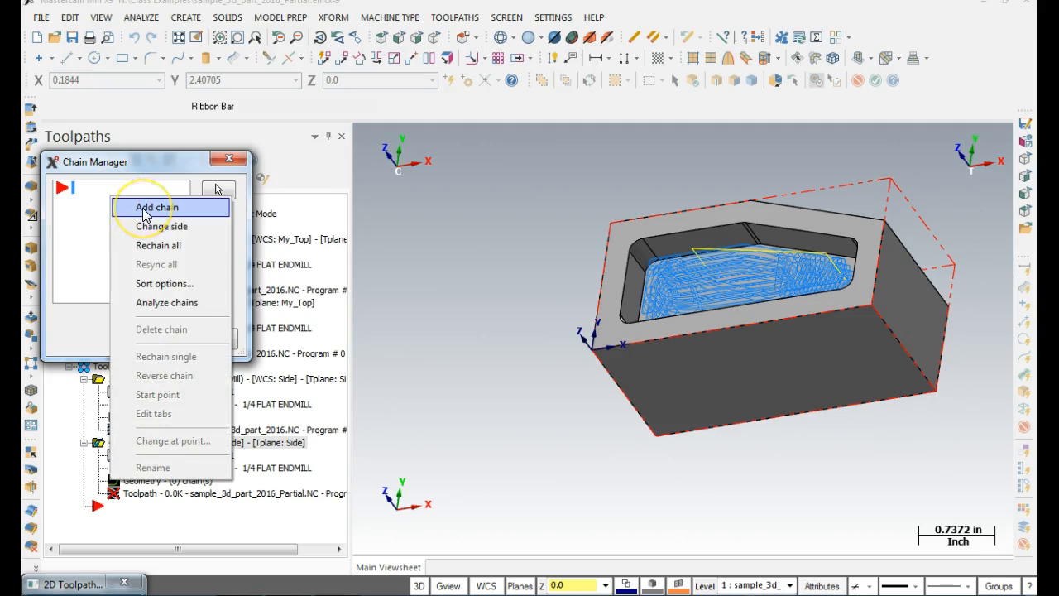
left_click(209, 296)
left_click(220, 450)
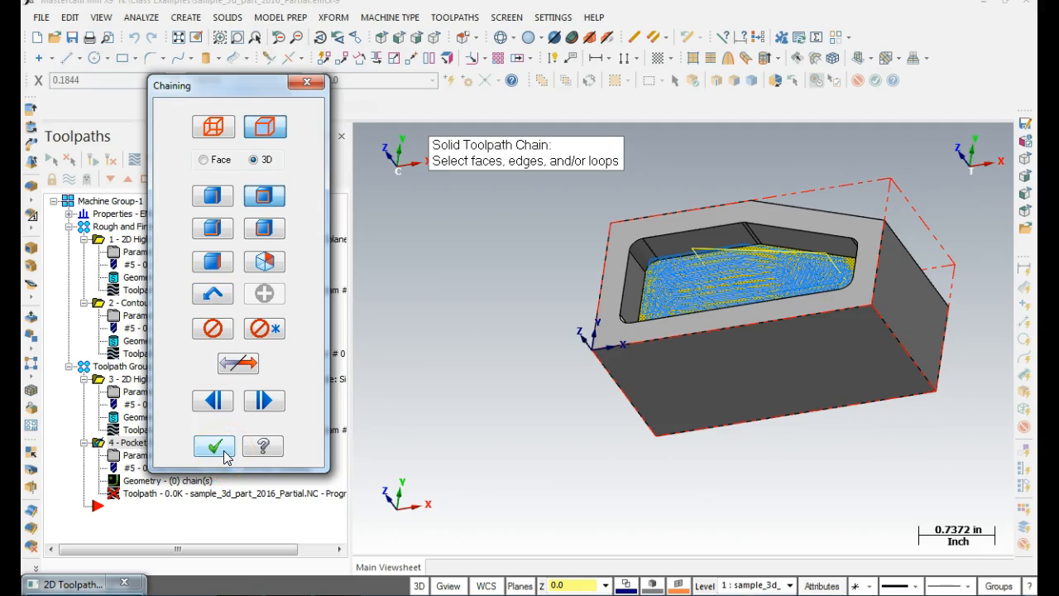
left_click(170, 342)
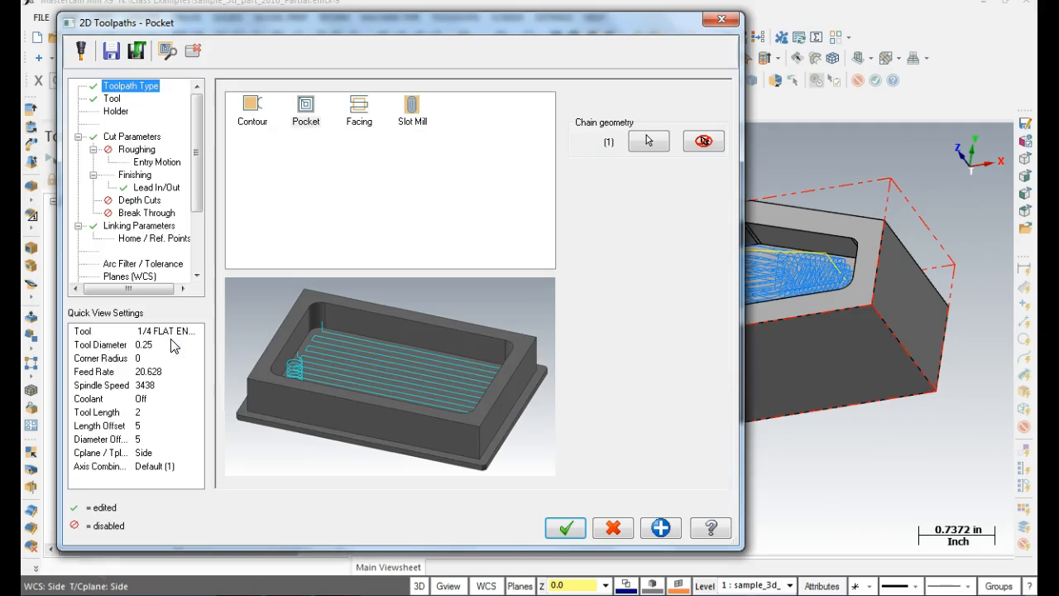
left_click(576, 534)
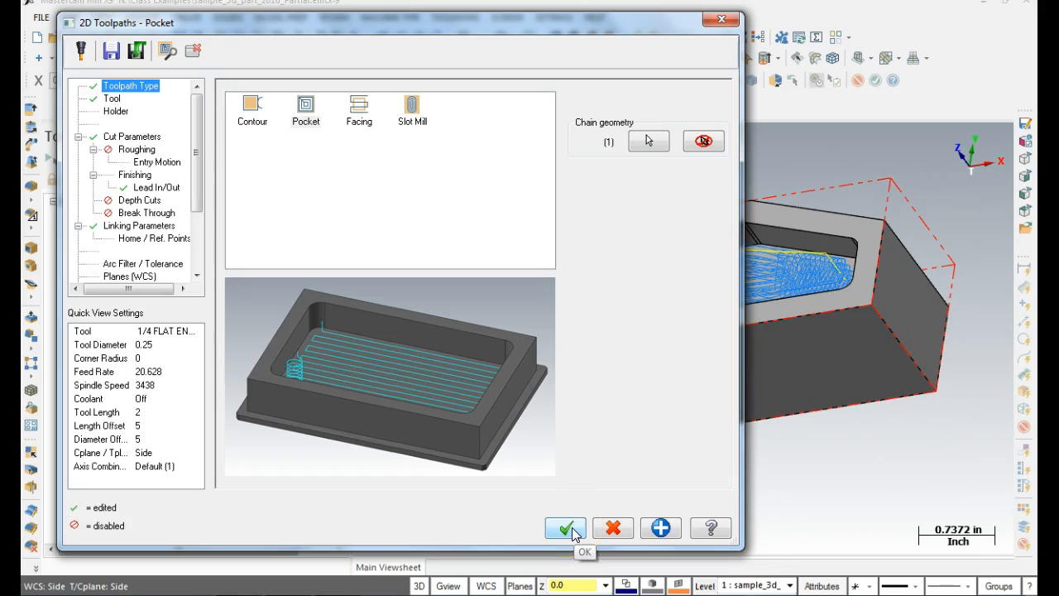
left_click(576, 534)
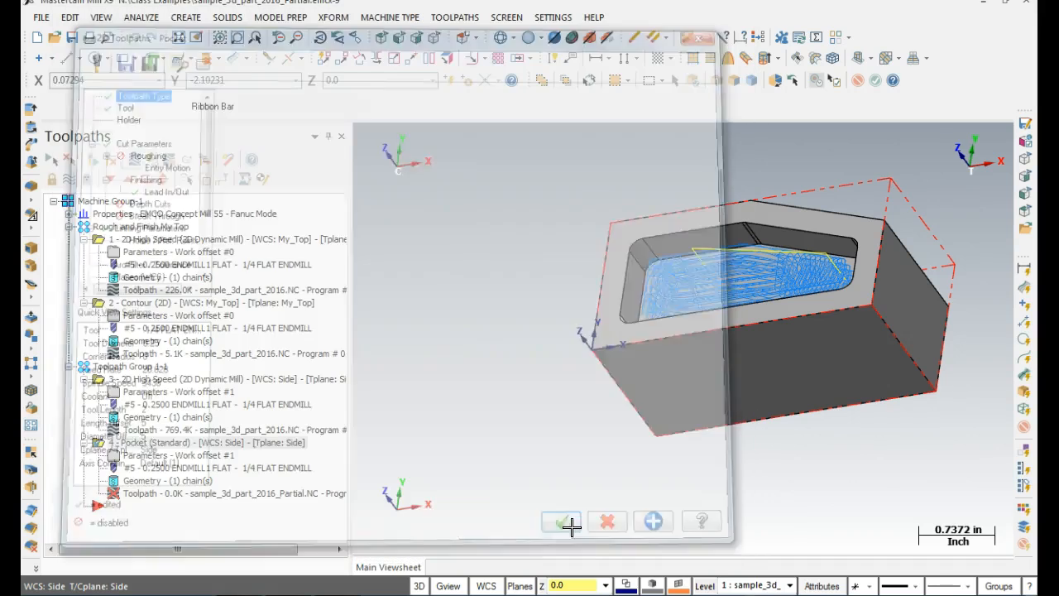
left_click(111, 159)
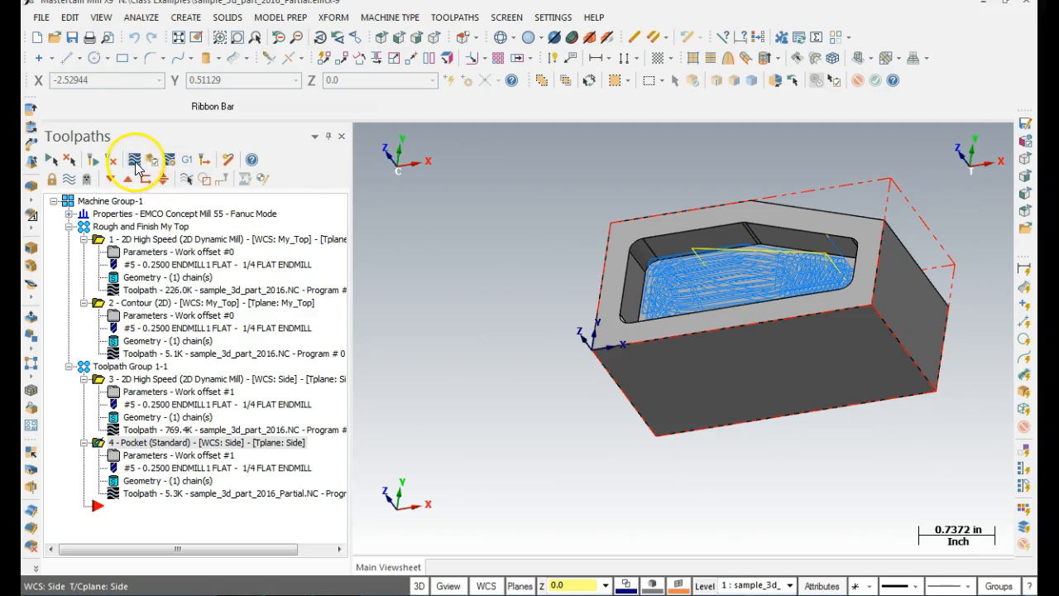
Step: Play the backplot of the pocket finish operation, then close it
left_click(135, 160)
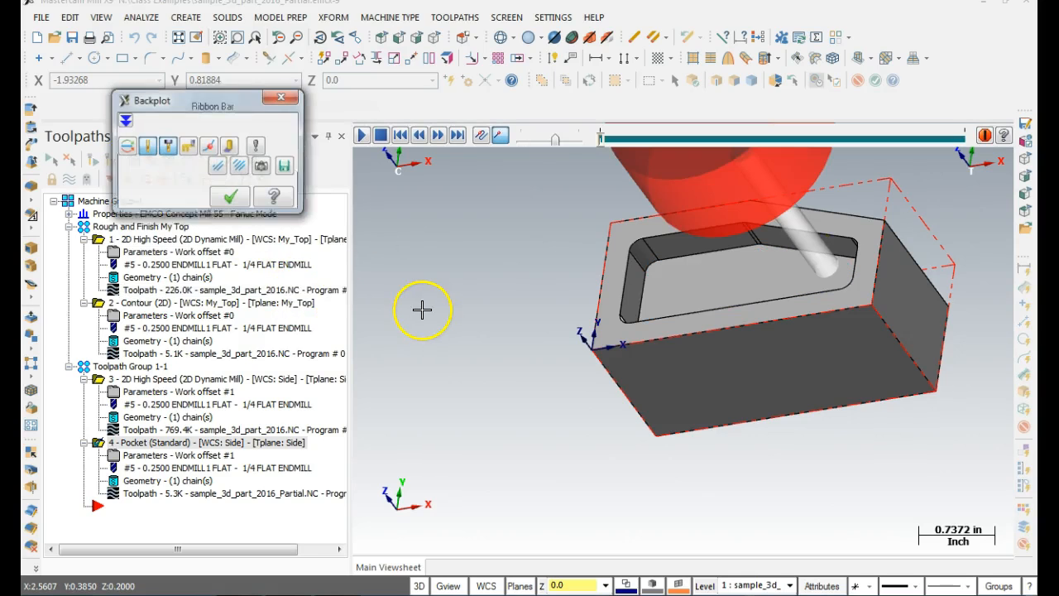
left_click(362, 141)
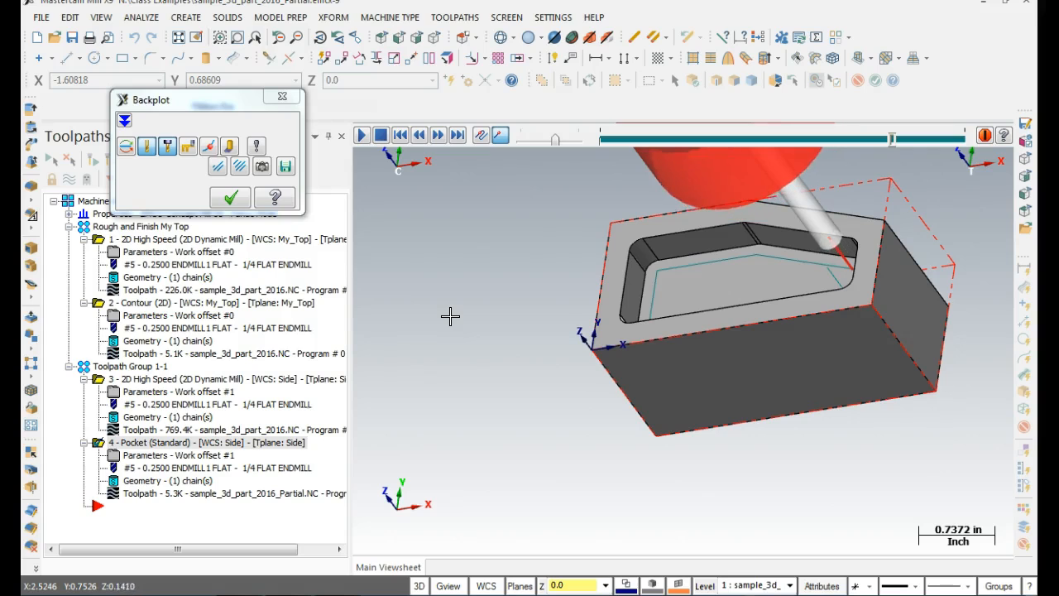
left_click(232, 199)
Step: Examine the pocket operation's cut parameters, roughing, entry motion and finishing settings
left_click(113, 455)
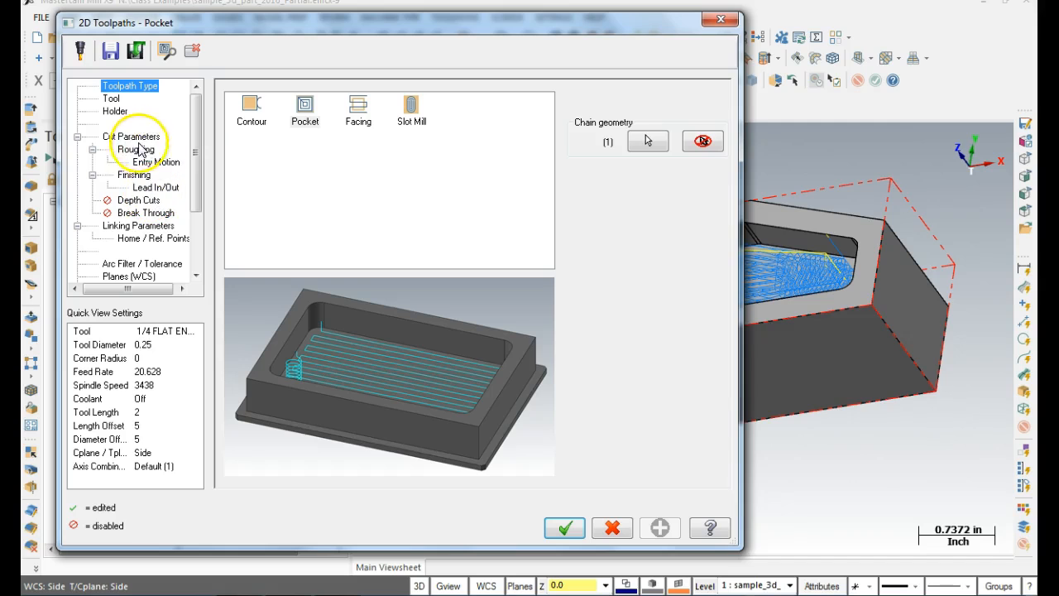
left_click(140, 177)
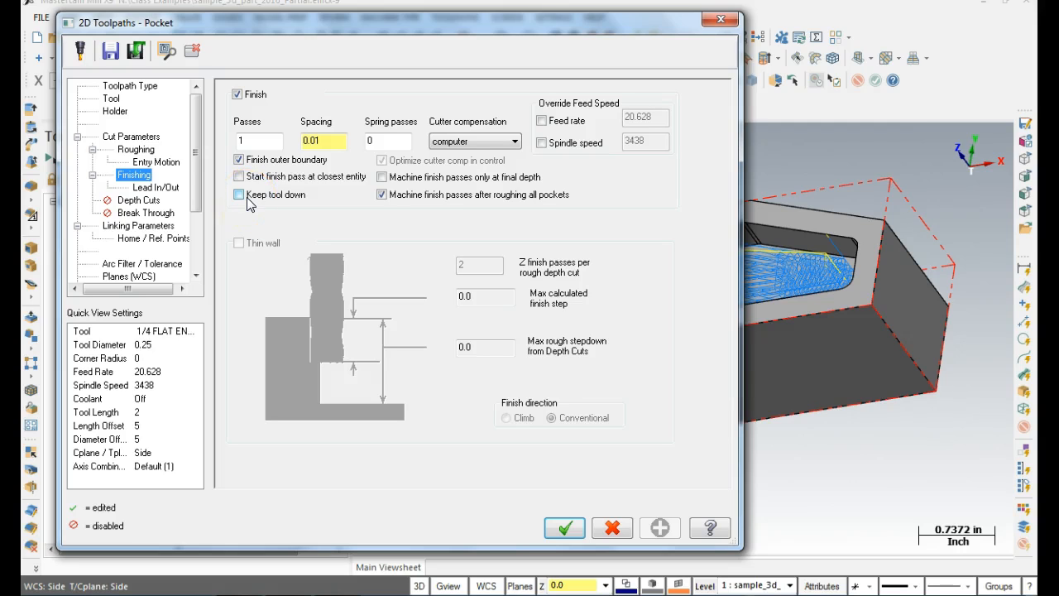
left_click(114, 140)
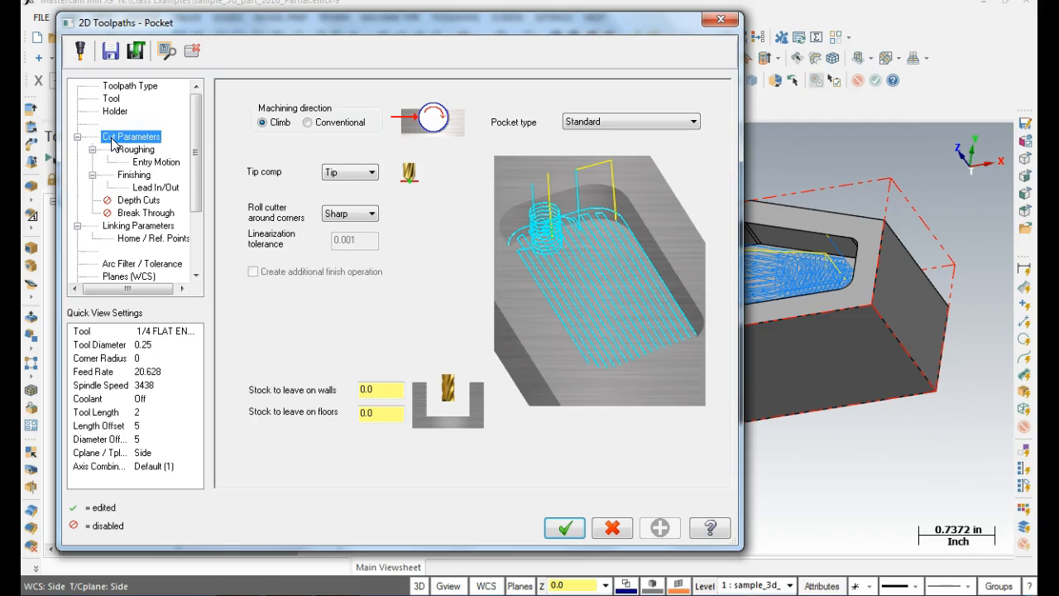
left_click(129, 152)
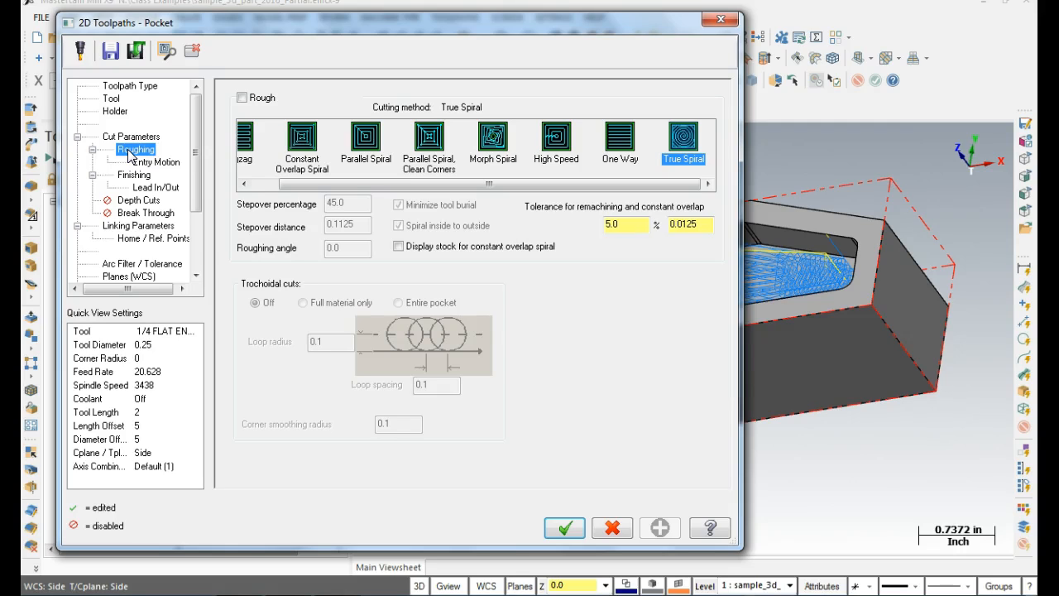
left_click(132, 156)
left_click(143, 176)
left_click(144, 177)
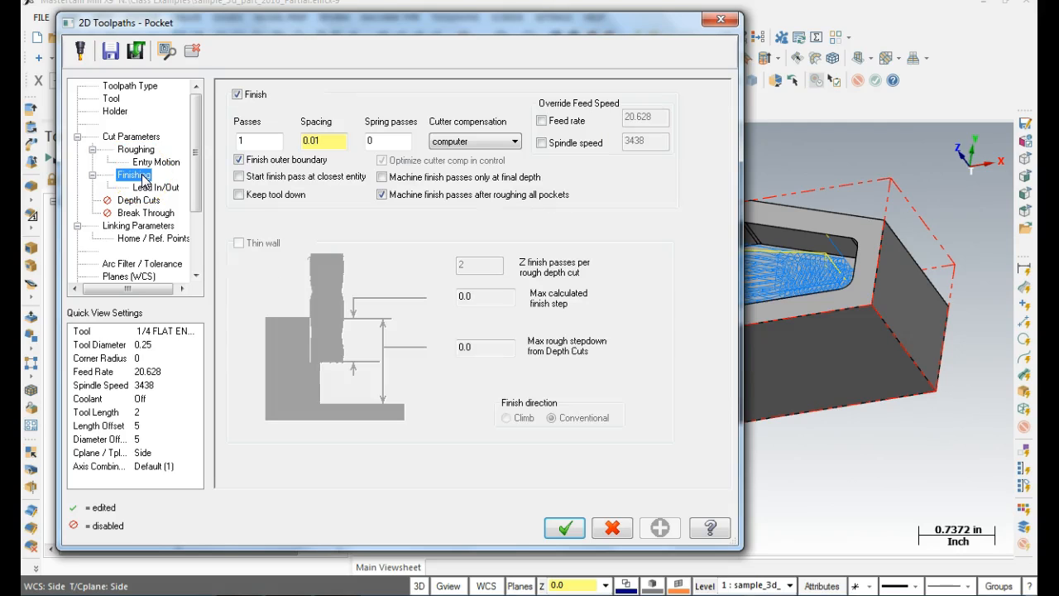
left_click(154, 162)
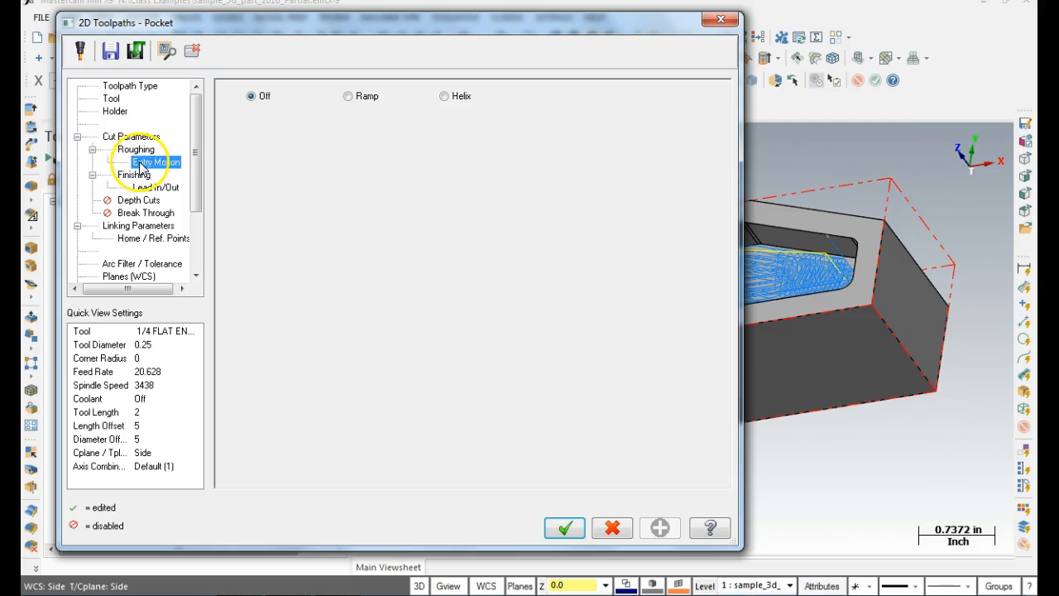
left_click(128, 139)
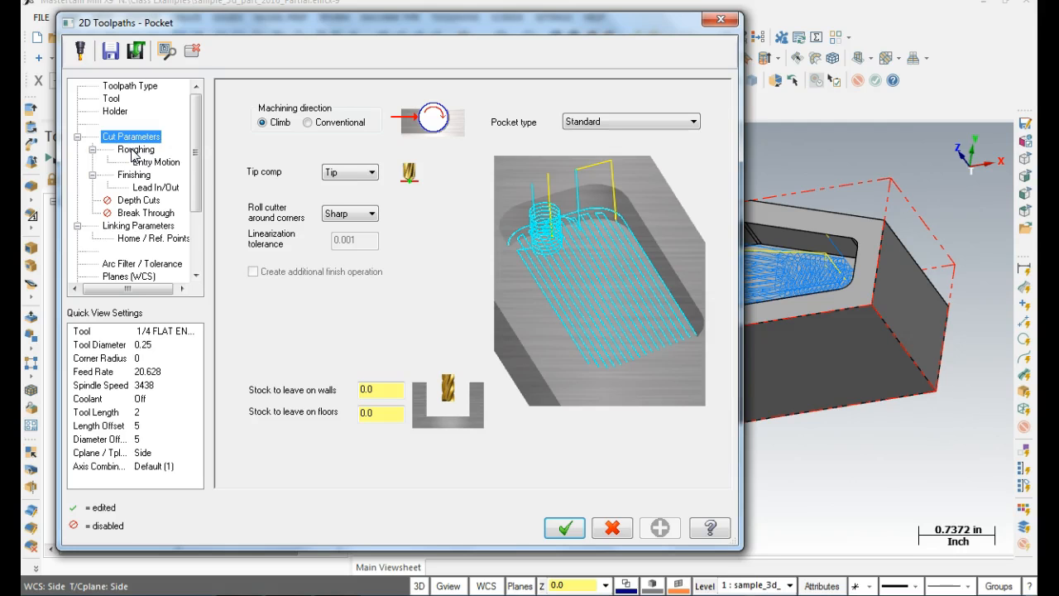
Step: Rechain the pocket operation to the side pocket's floor face with loop selection off, and regenerate its toolpath
left_click(124, 86)
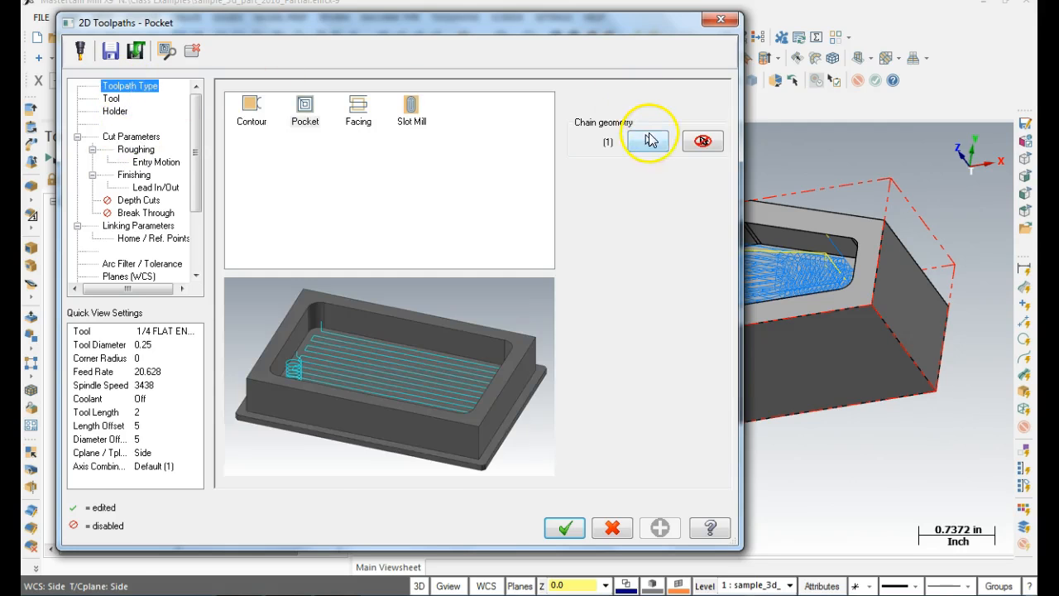
left_click(650, 141)
right_click(109, 190)
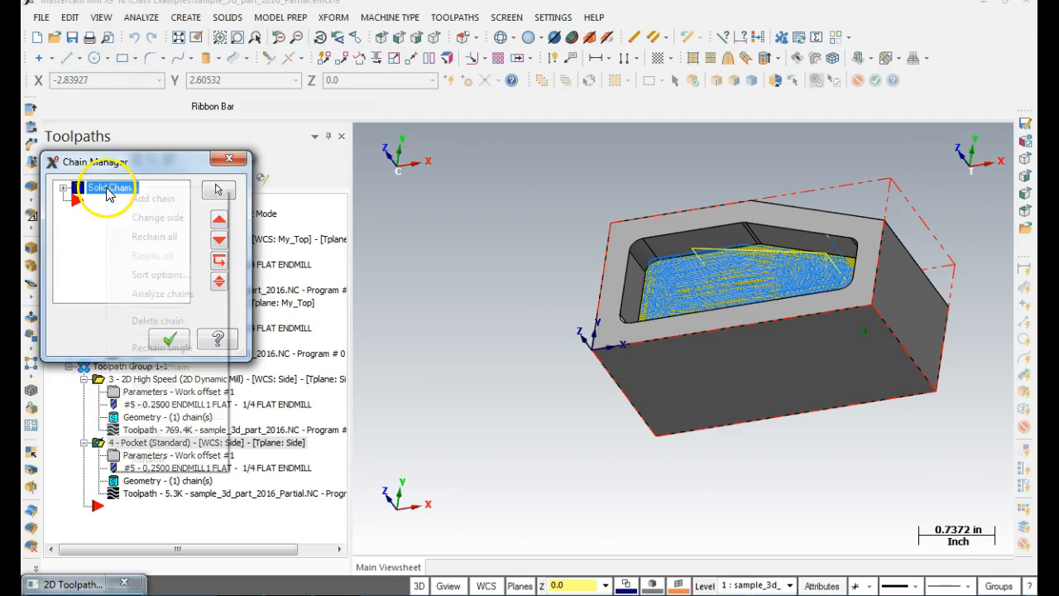
left_click(154, 237)
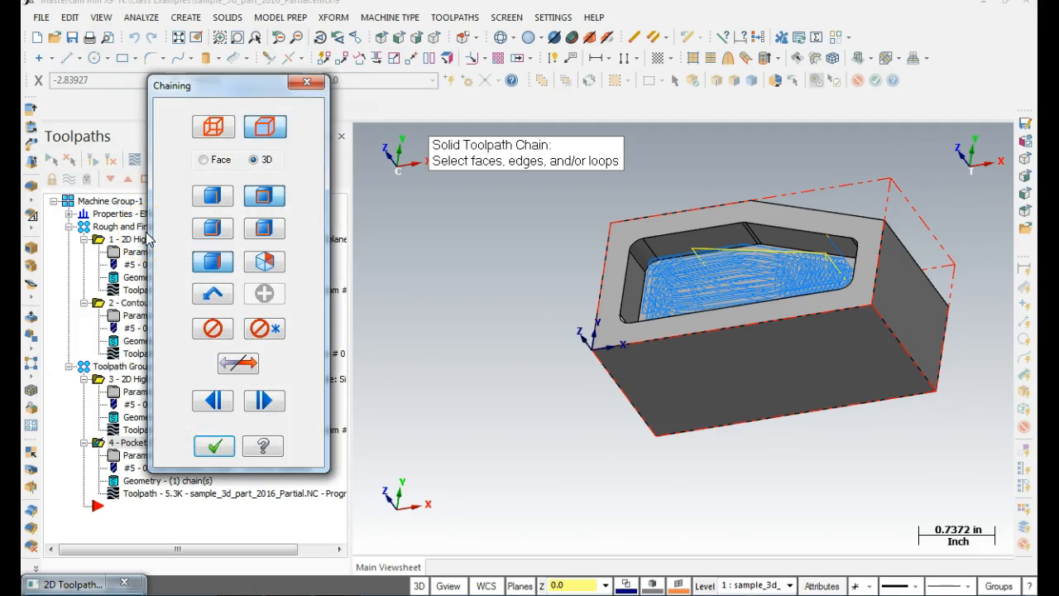
left_click(270, 203)
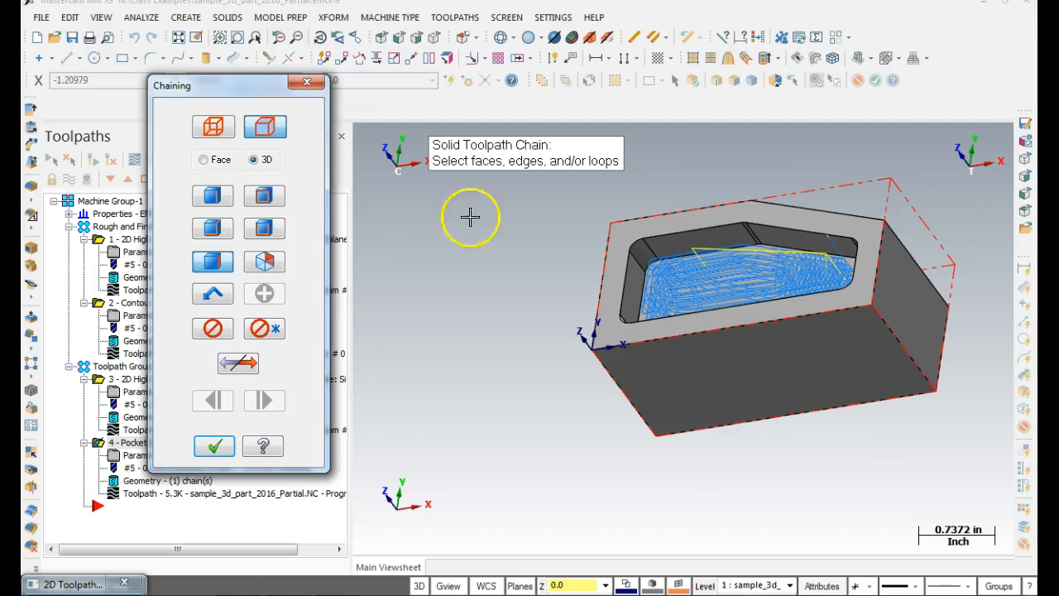
left_click(662, 290)
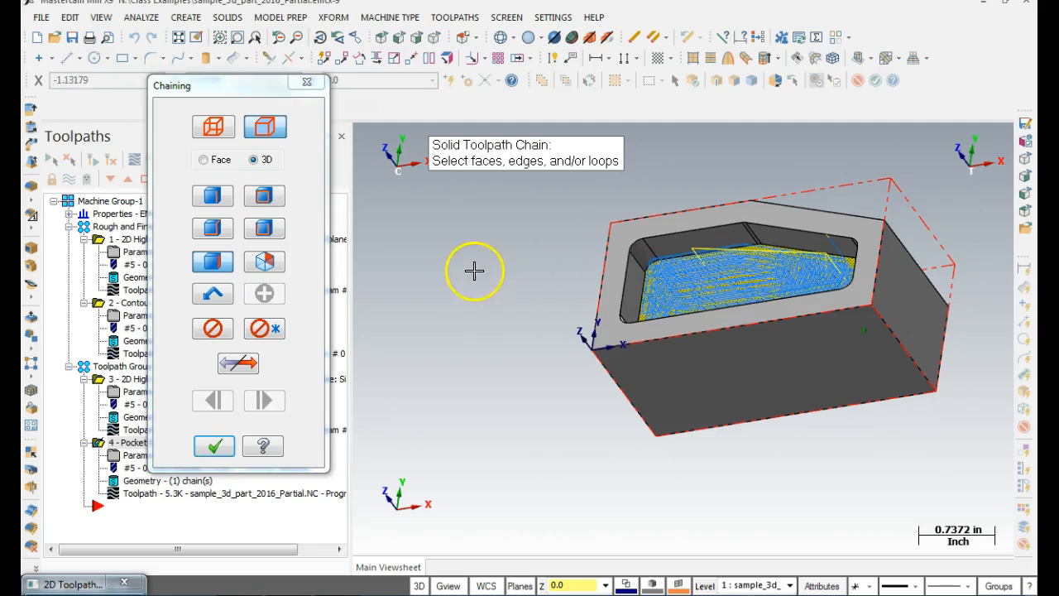
left_click(215, 447)
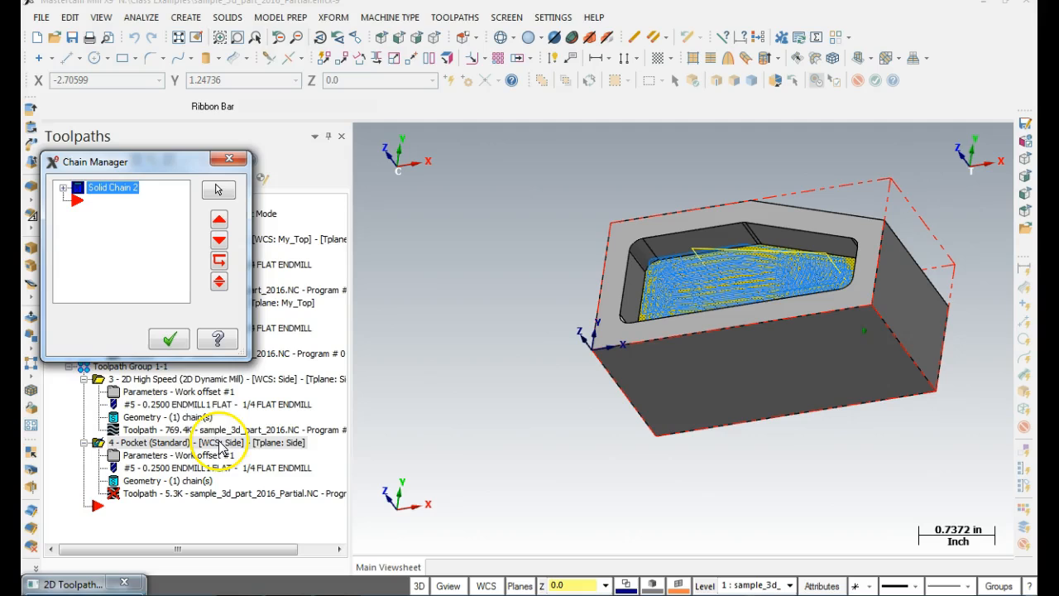
left_click(166, 339)
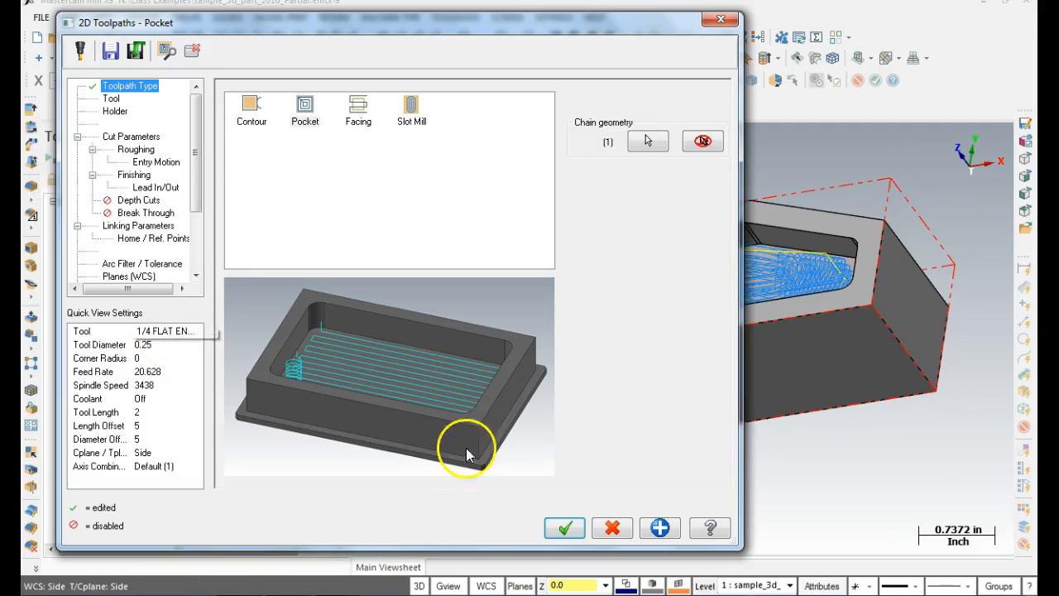
left_click(562, 527)
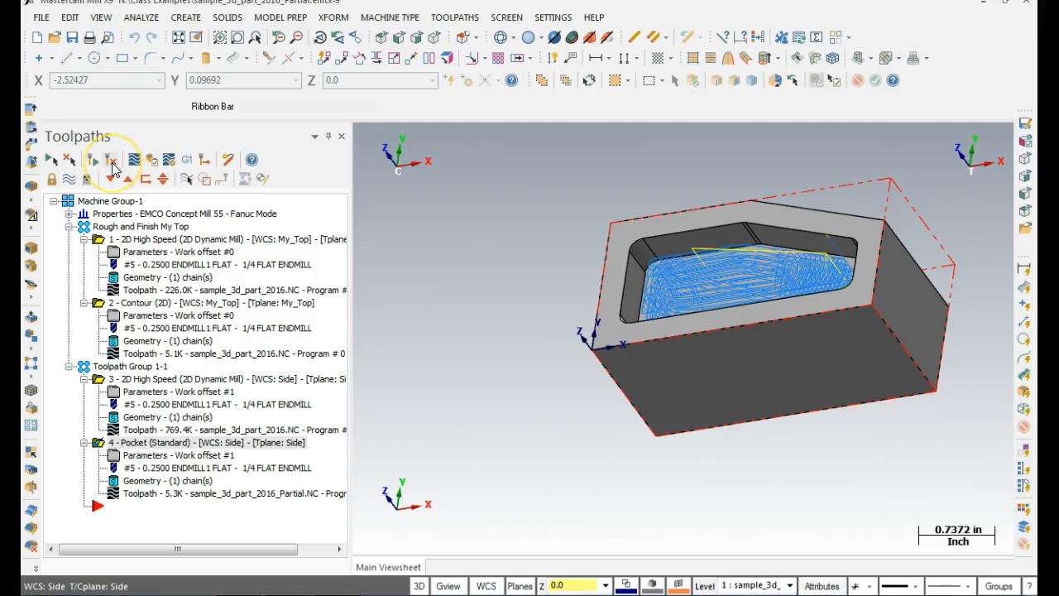
left_click(73, 202)
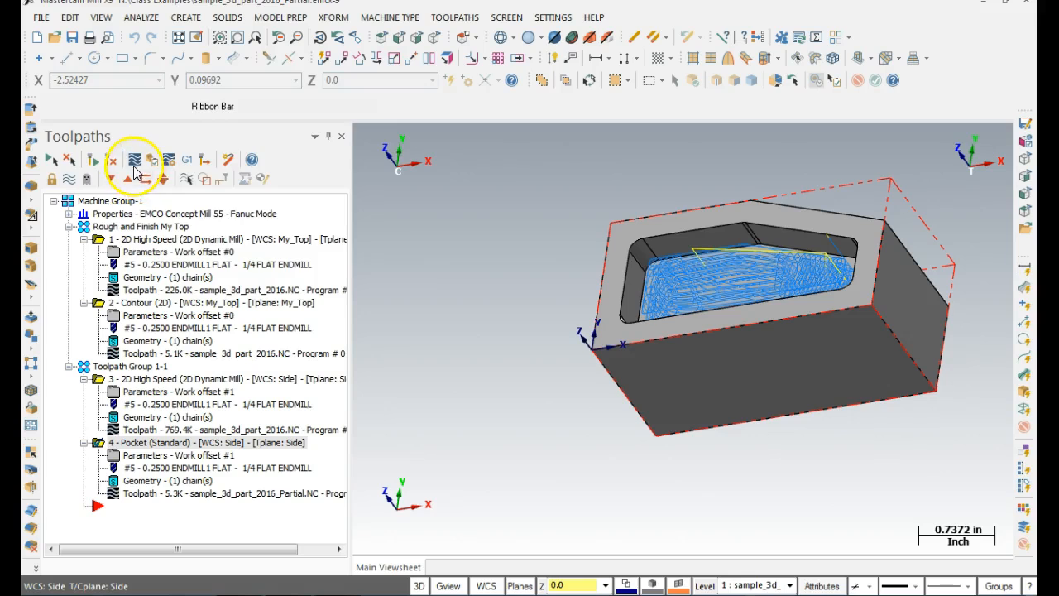
Step: Backplot the rechained pocket toolpath, adjusting the playback speed to follow the tool around the pocket walls
left_click(134, 159)
left_click(364, 135)
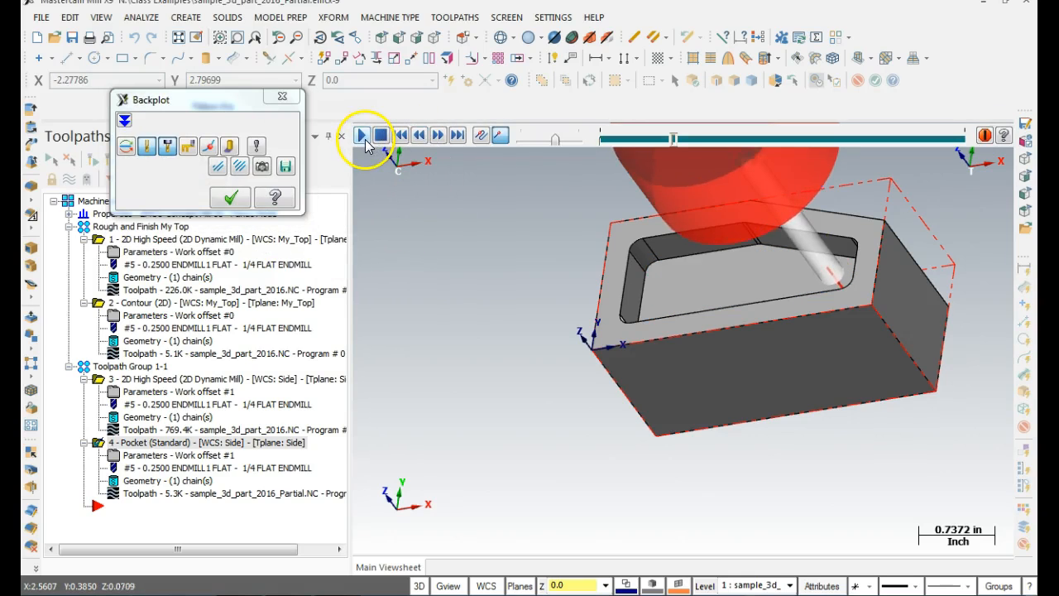
left_click_drag(557, 141, 573, 143)
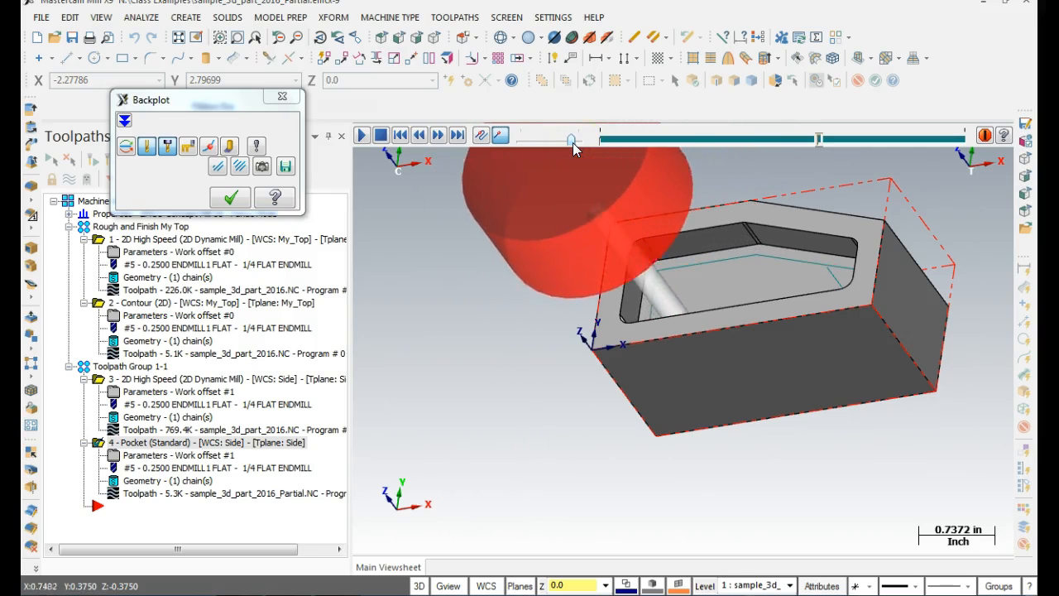
left_click(381, 136)
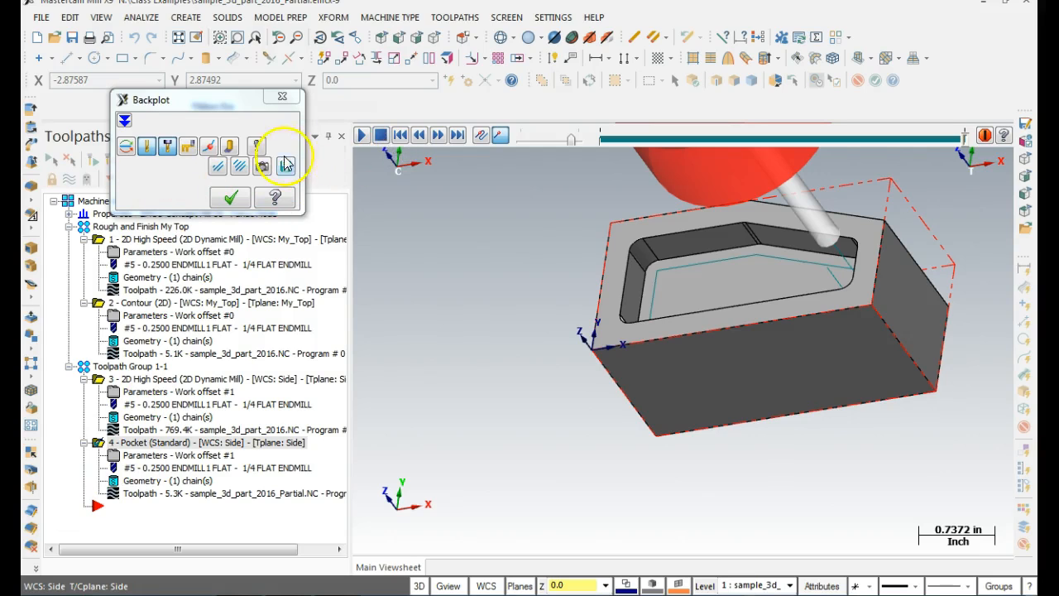
left_click(282, 96)
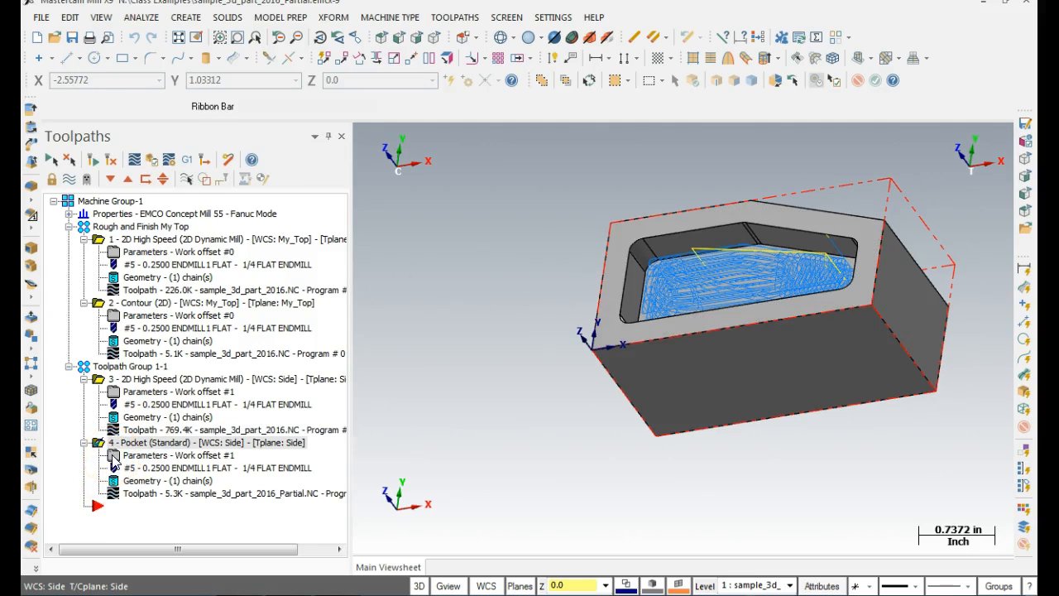
Step: Examine the pocket operation's tool, cut parameters, available pocket types and roughing settings
left_click(113, 456)
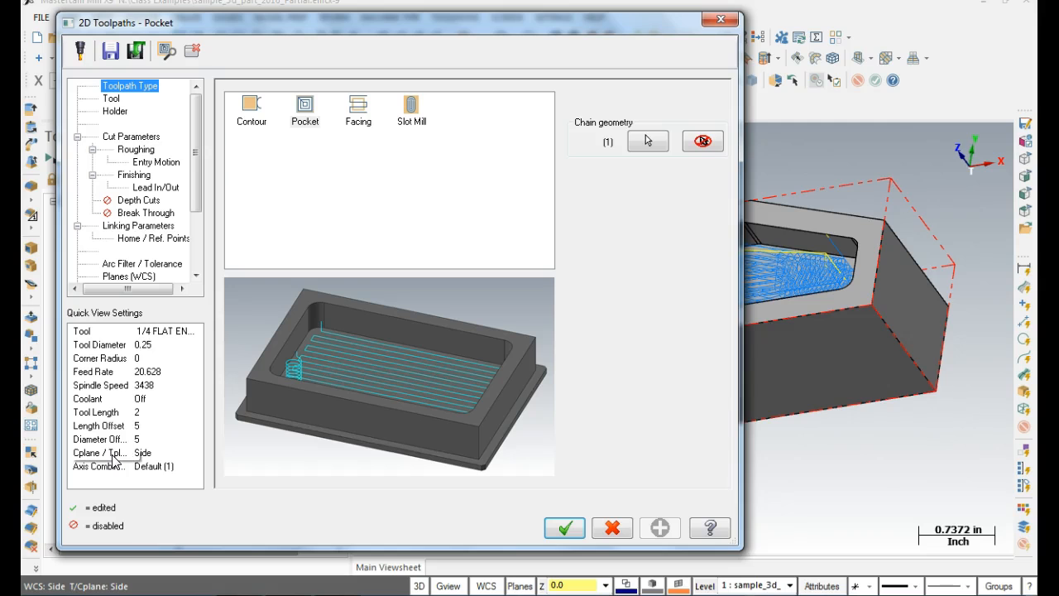
left_click(110, 98)
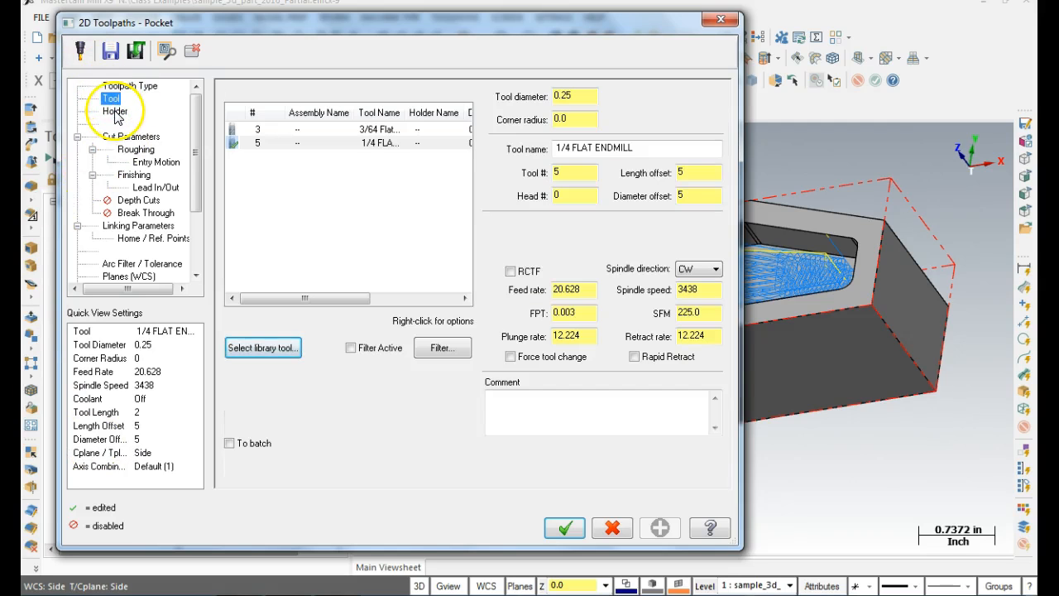
left_click(126, 138)
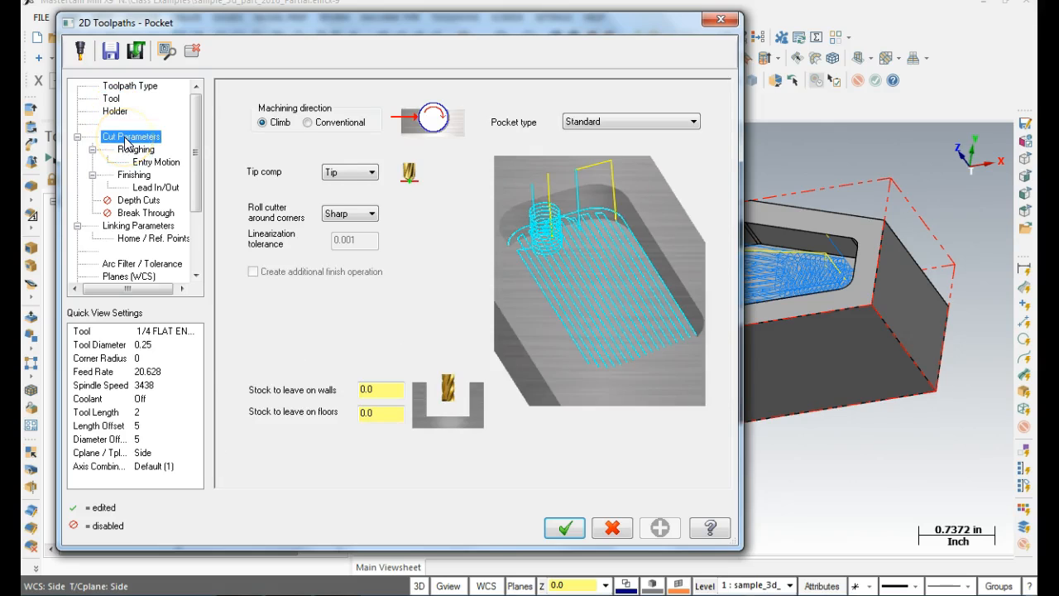
left_click(694, 122)
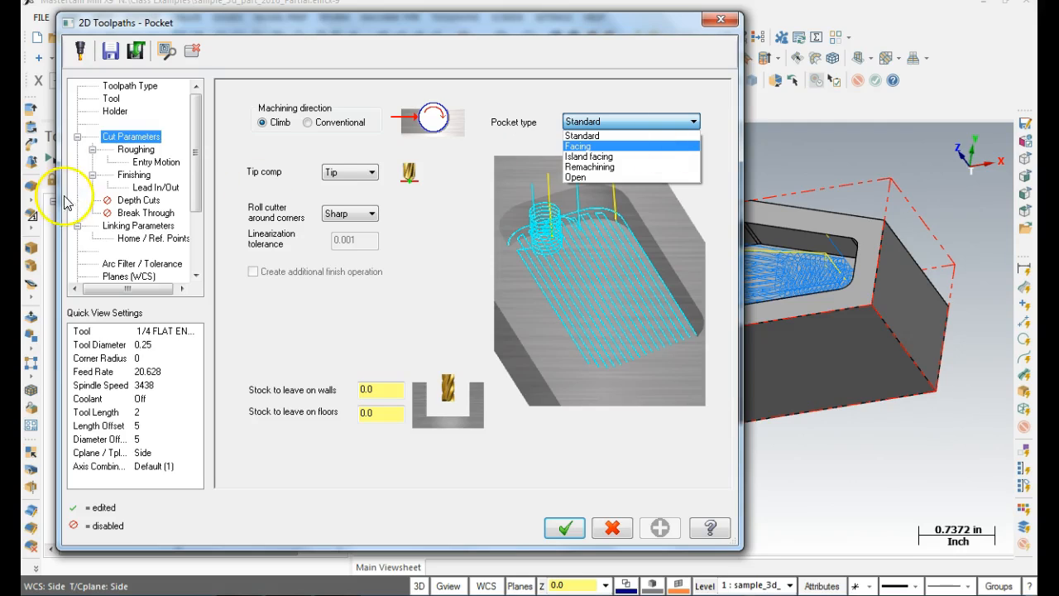
left_click(147, 150)
left_click(149, 151)
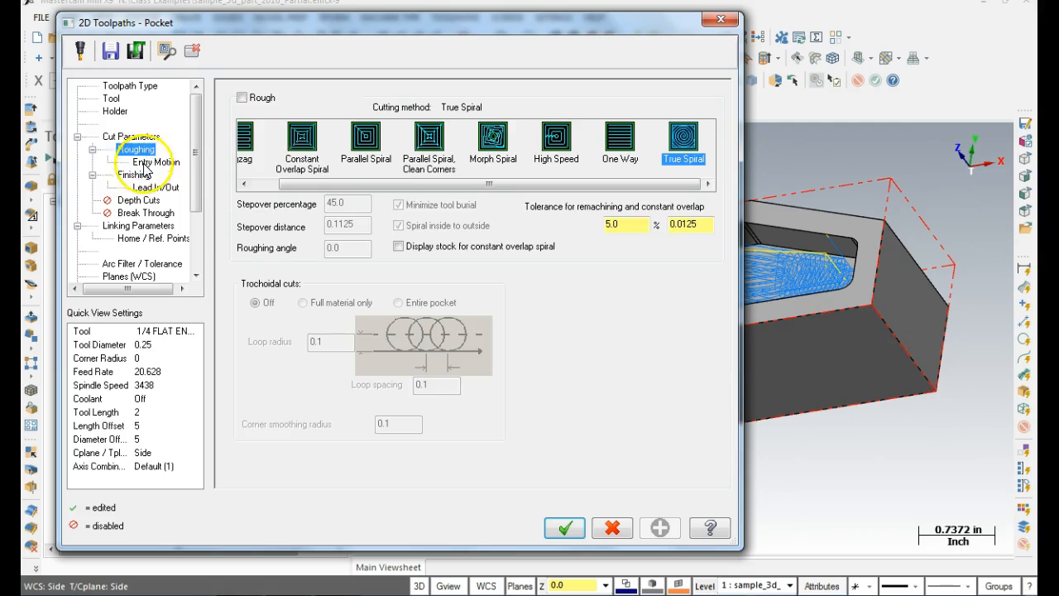
Step: Set the pocket's finish passes to machine only at final depth, disable machining them after roughing all pockets, and regenerate the toolpath
left_click(139, 176)
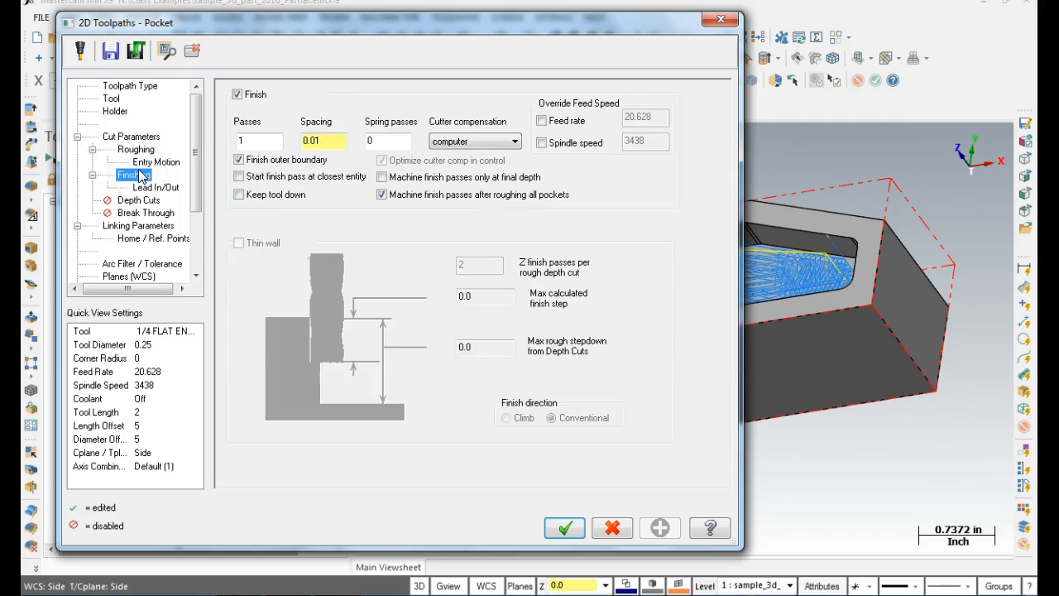
left_click(382, 177)
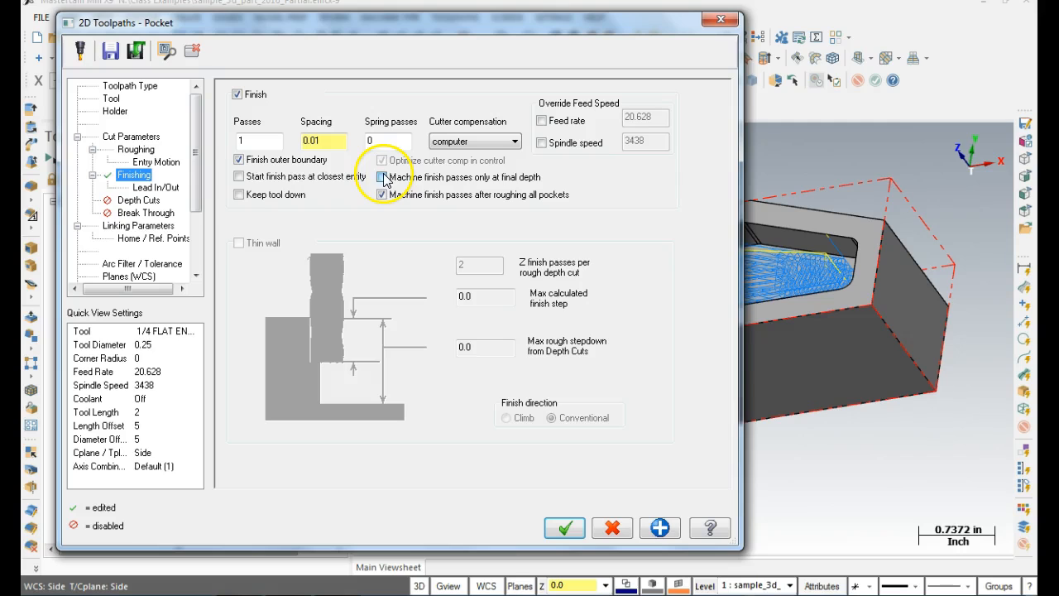
left_click(239, 196)
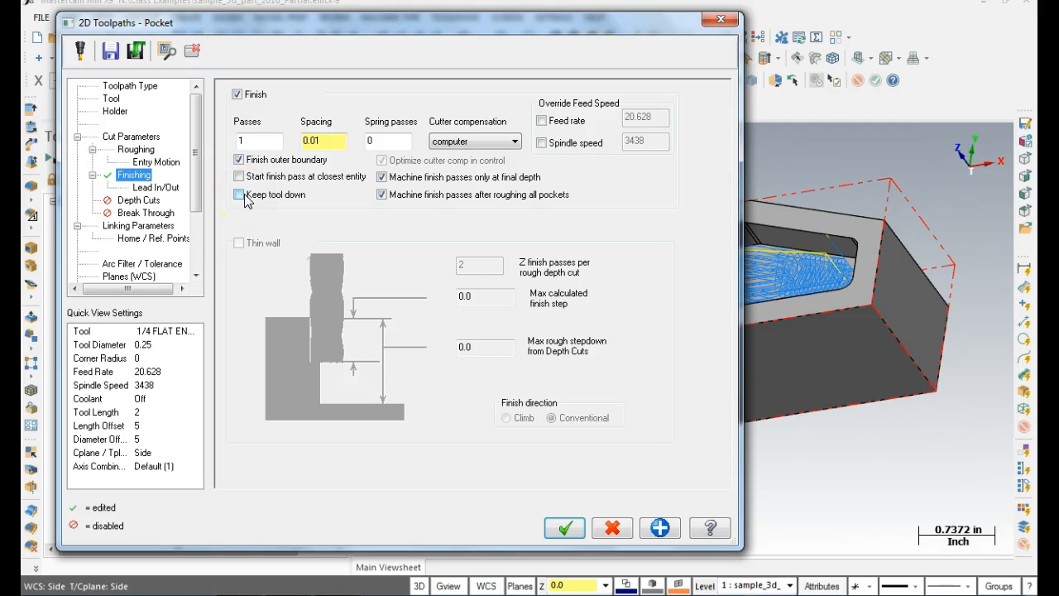
left_click(382, 195)
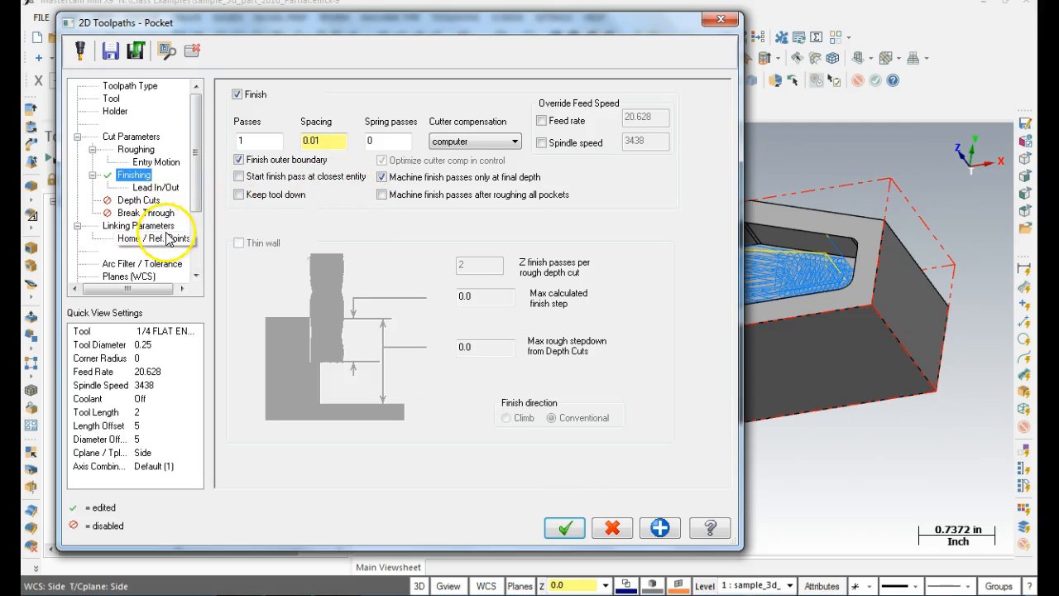
left_click(562, 526)
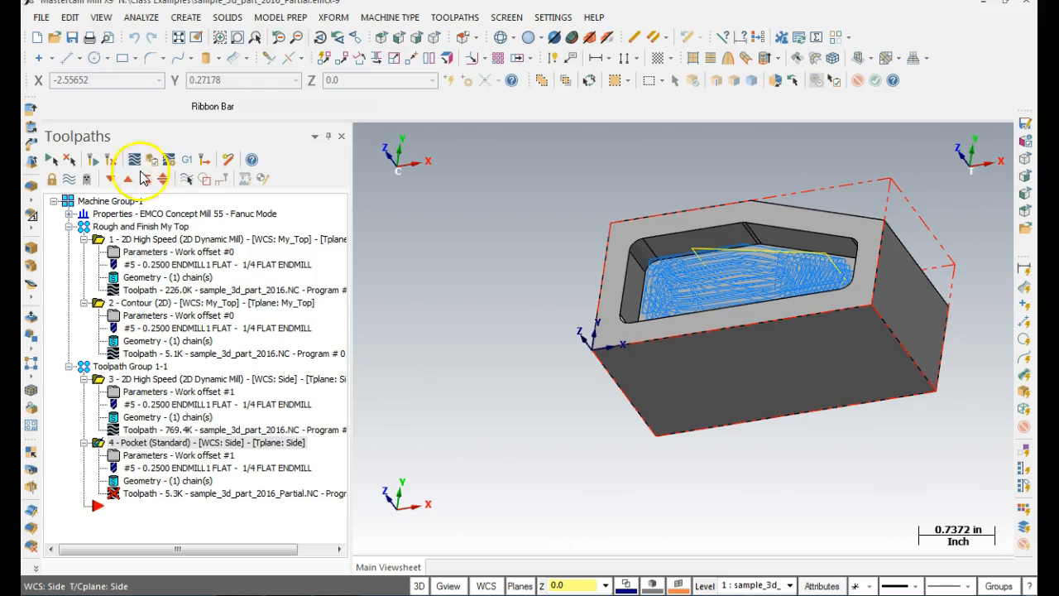
left_click(111, 163)
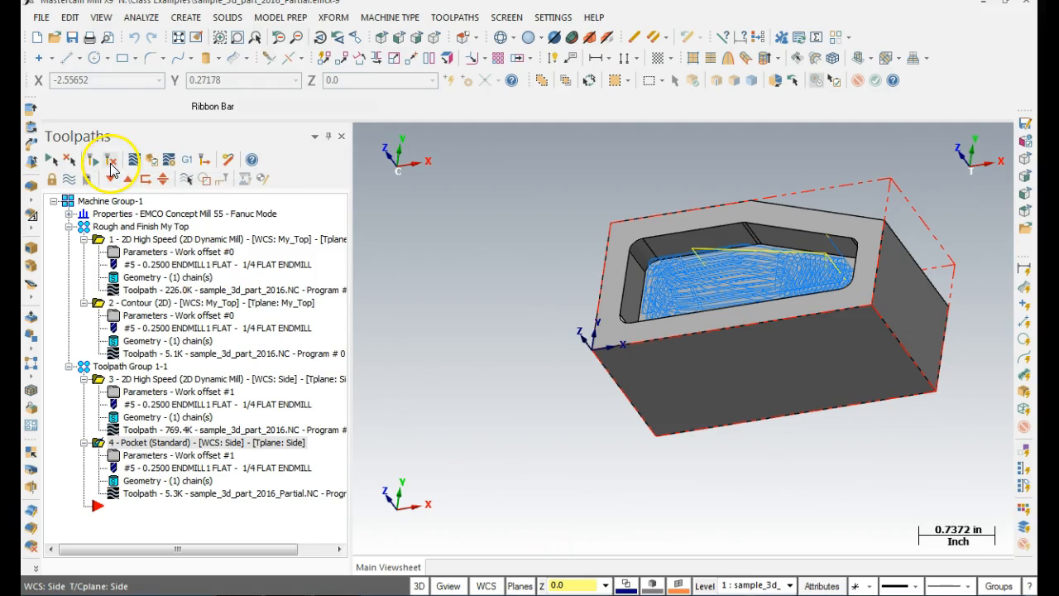
Step: Backplot the regenerated pocket finish toolpath from an angled view into the side pocket, then close the backplot
middle_click_drag(632, 191, 634, 219)
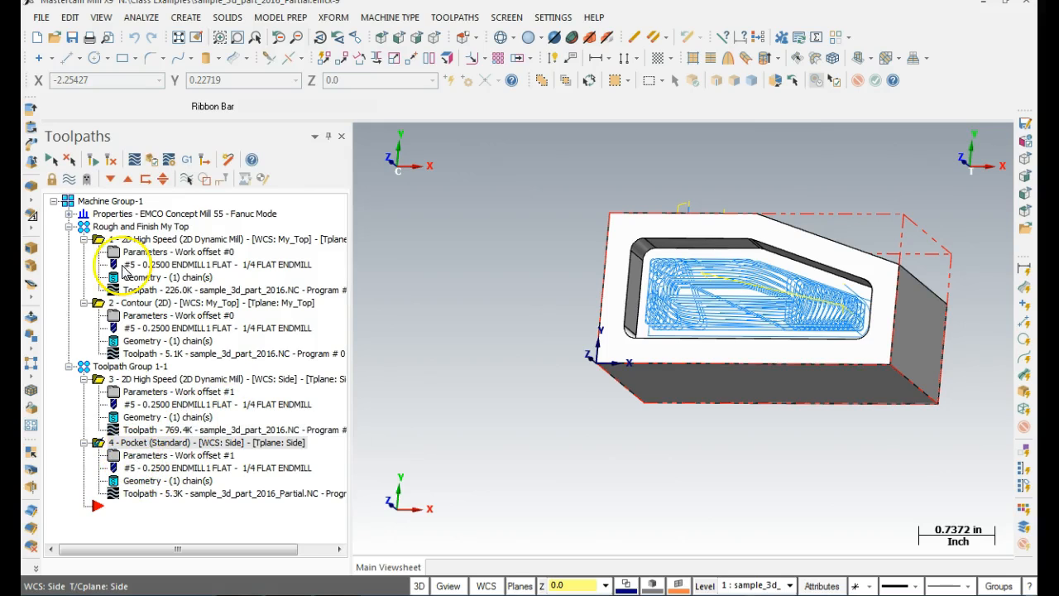
left_click(134, 159)
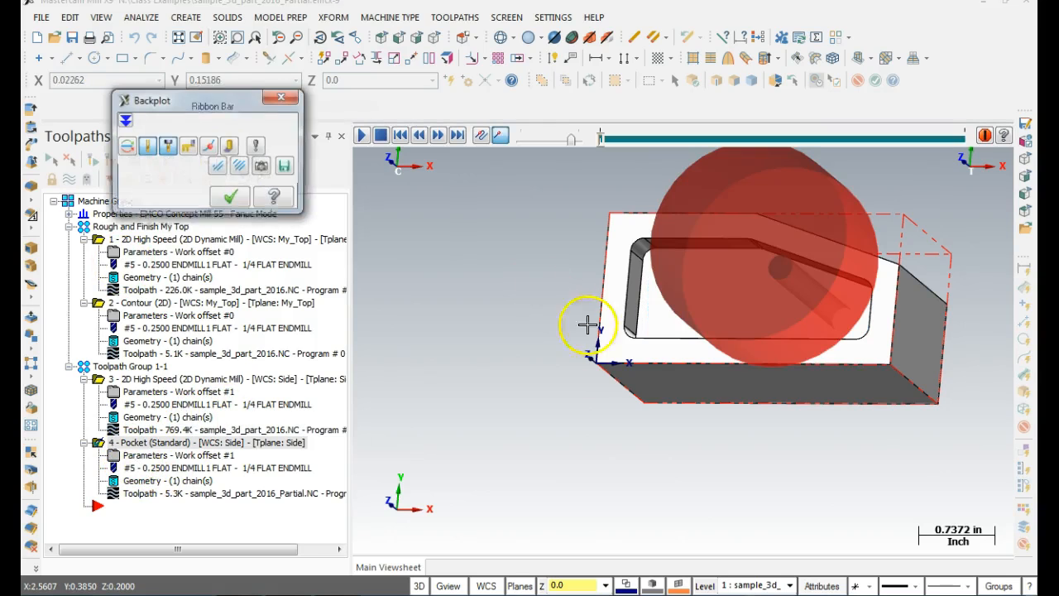
left_click(229, 199)
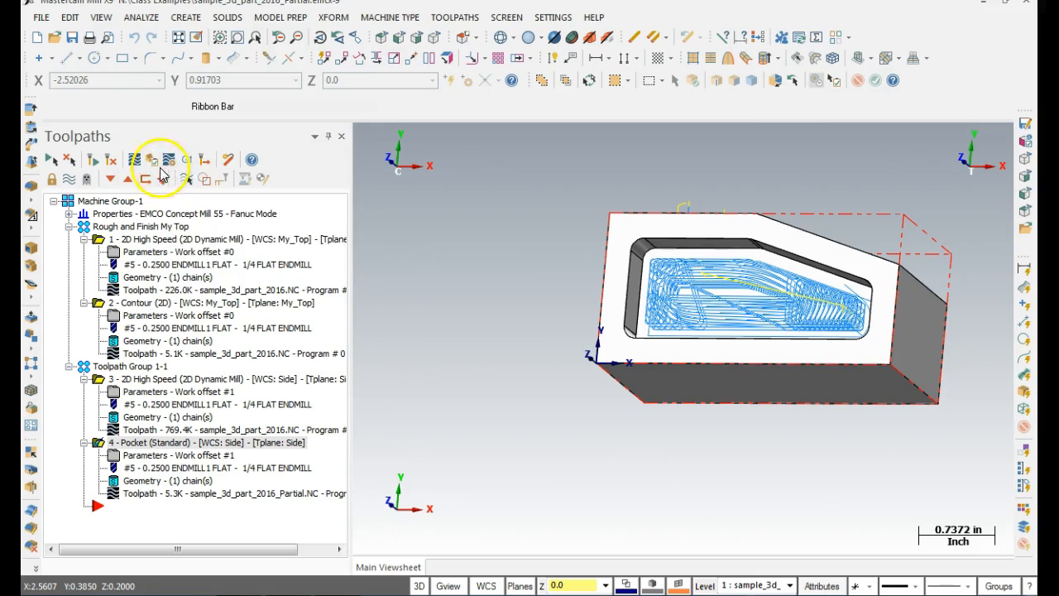
left_click(134, 158)
middle_click_drag(492, 302, 491, 259)
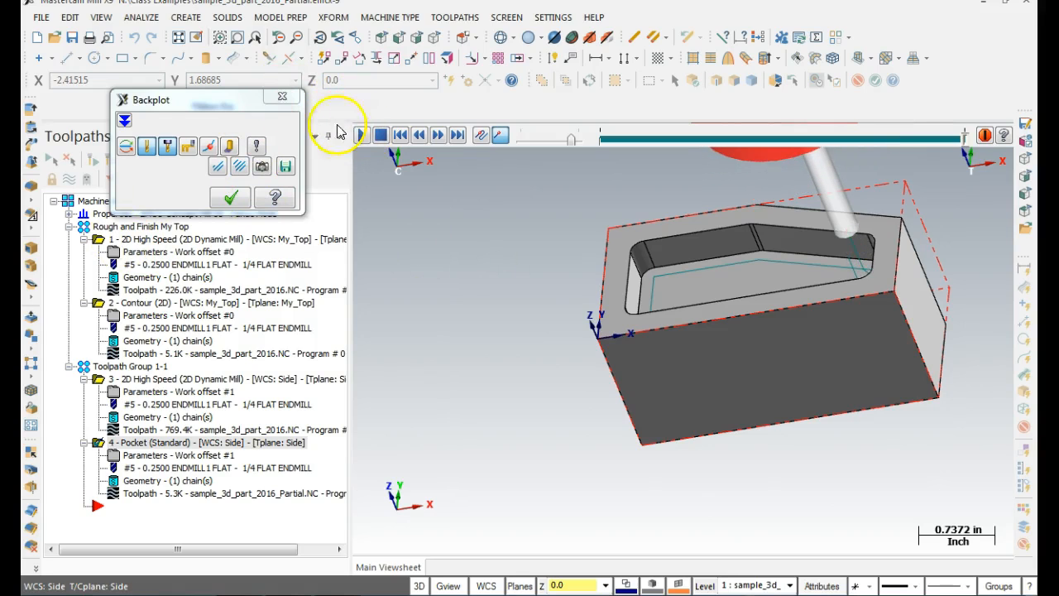
left_click(291, 97)
Step: Enable roughing for the side pocket operation using the True Spiral cutting method, then regenerate and backplot the toolpath
left_click(113, 455)
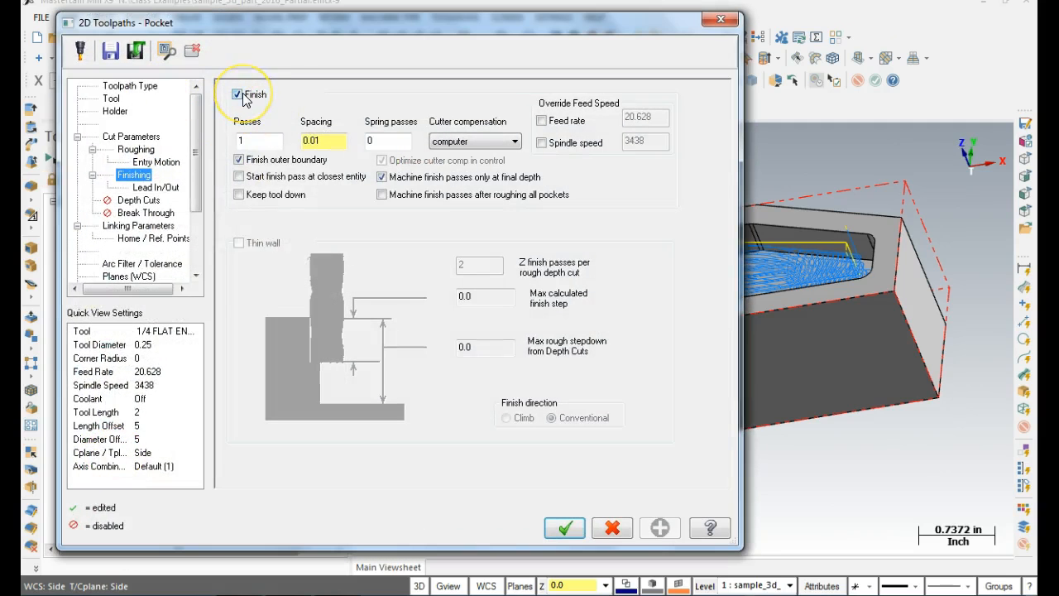
left_click(136, 150)
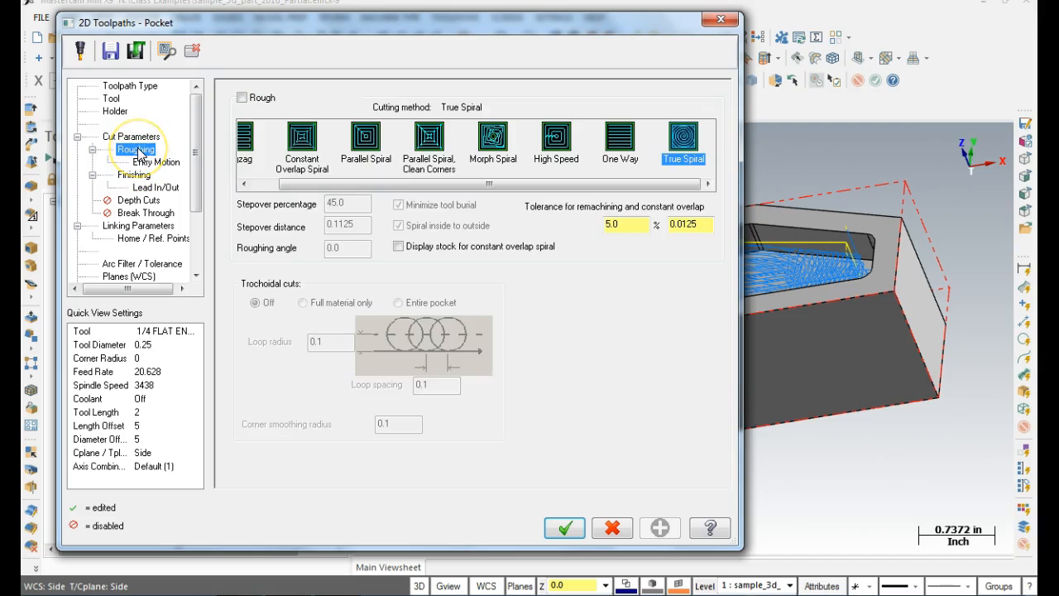
left_click(242, 98)
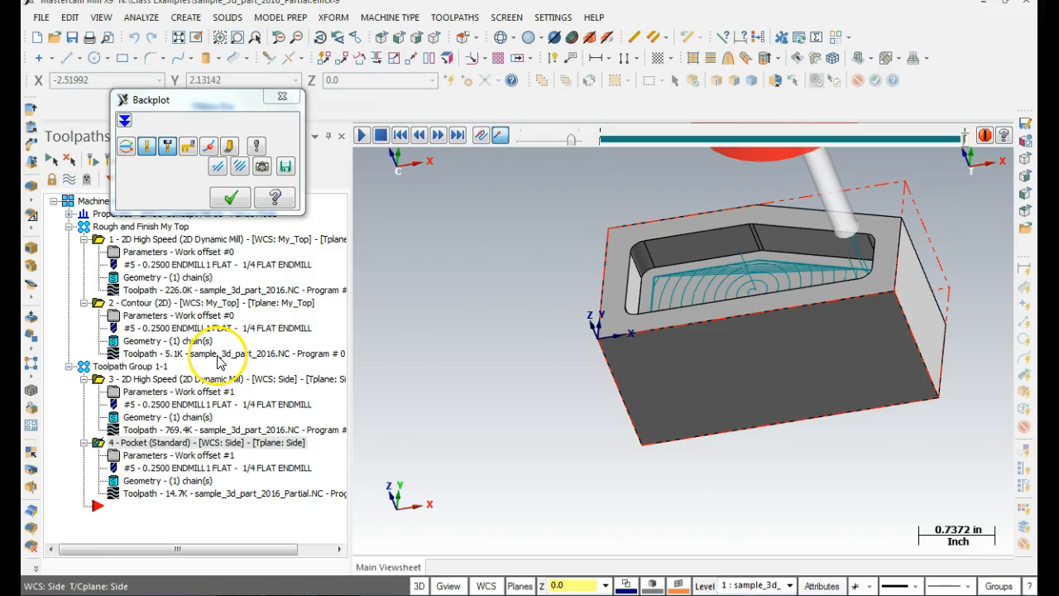
Step: Recheck the pocket operation's finishing and roughing settings, then close its parameters
left_click(116, 457)
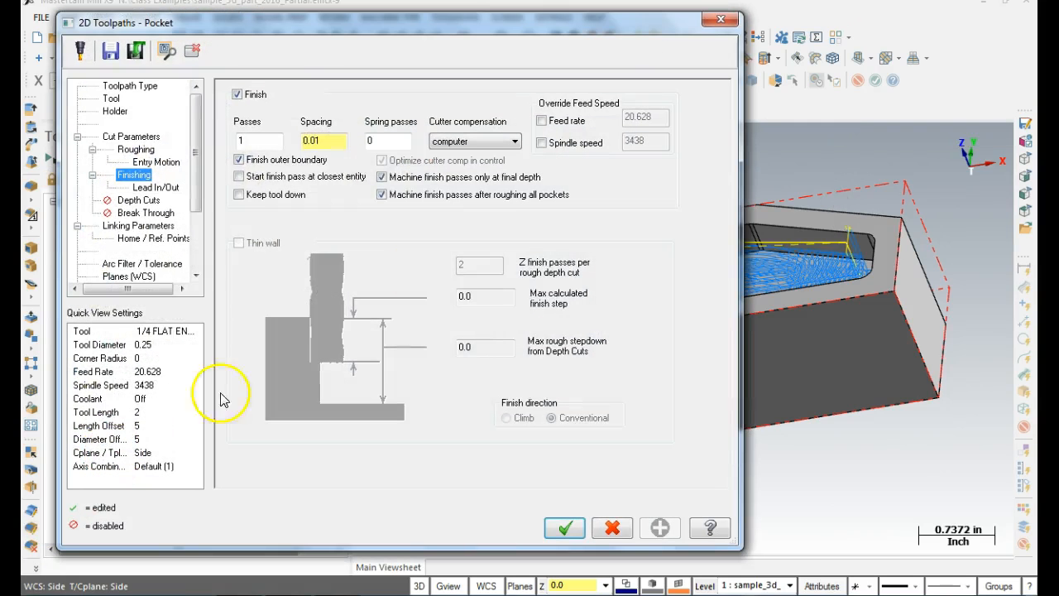
left_click(135, 149)
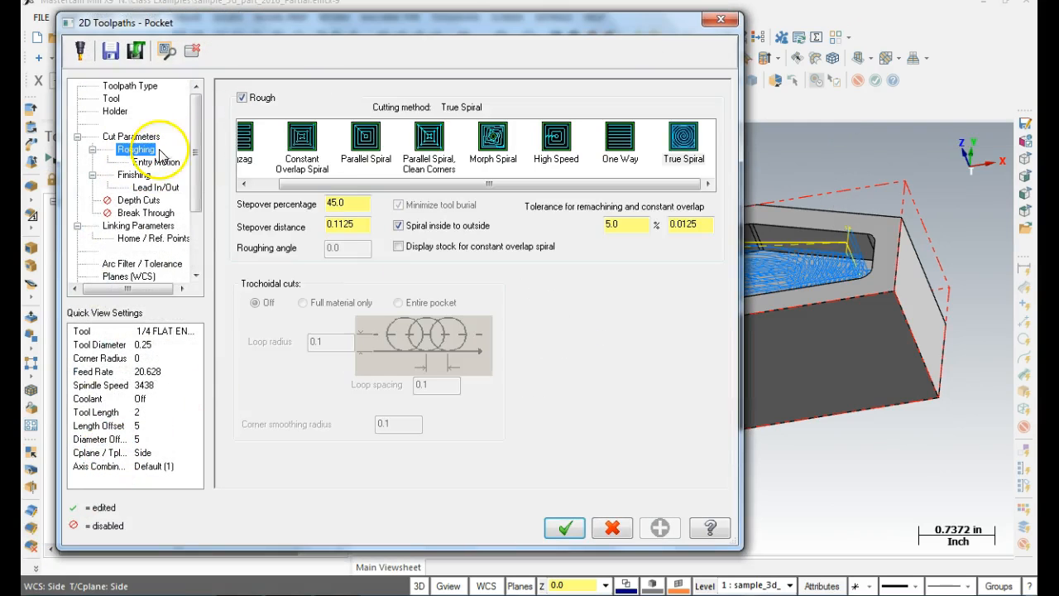
left_click(571, 530)
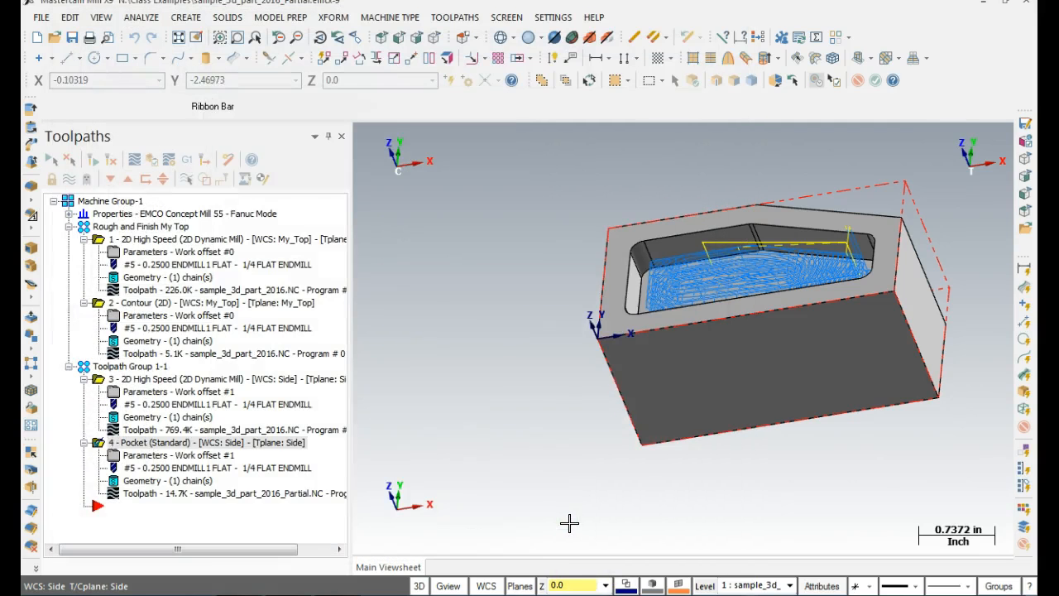
left_click(506, 425)
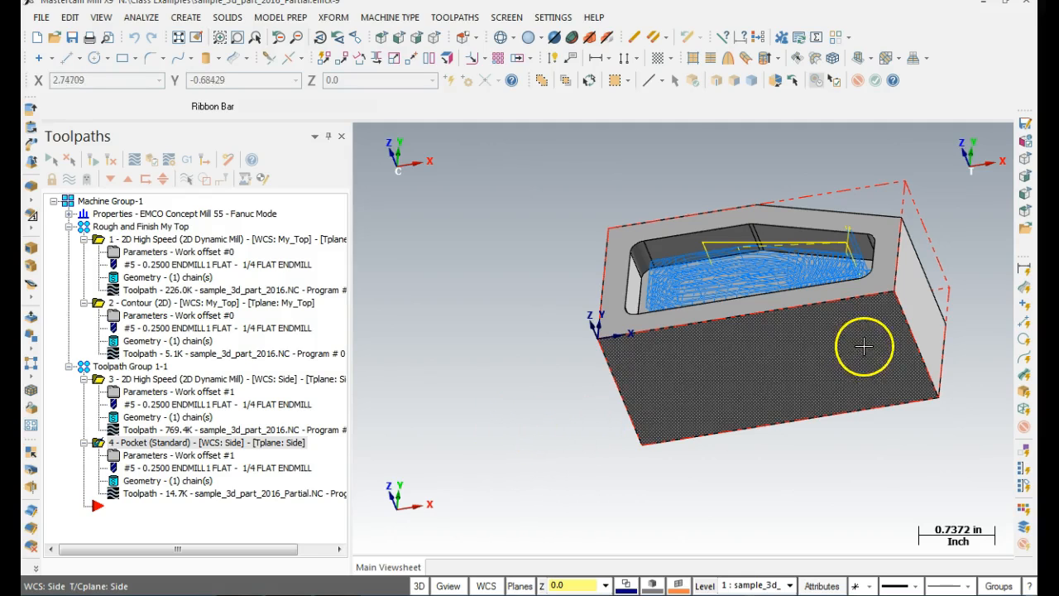
Step: Rename Toolpath Group 1-1 to "Rough and Finish Side"
scroll(586, 355, "down", 2)
scroll(586, 355, "down", 1)
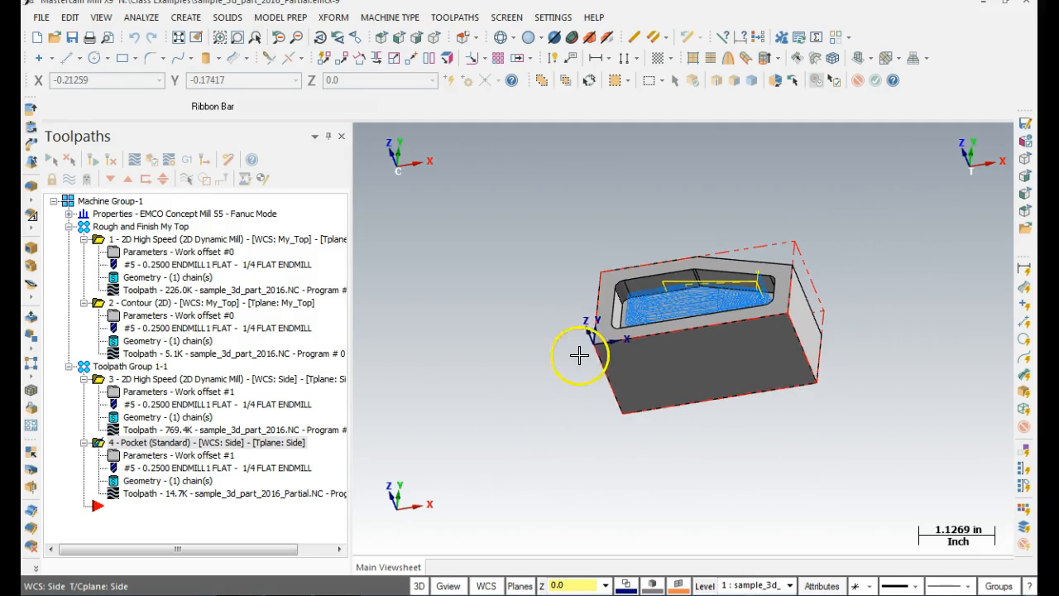
left_click(82, 365)
right_click(83, 366)
mouse_move(192, 220)
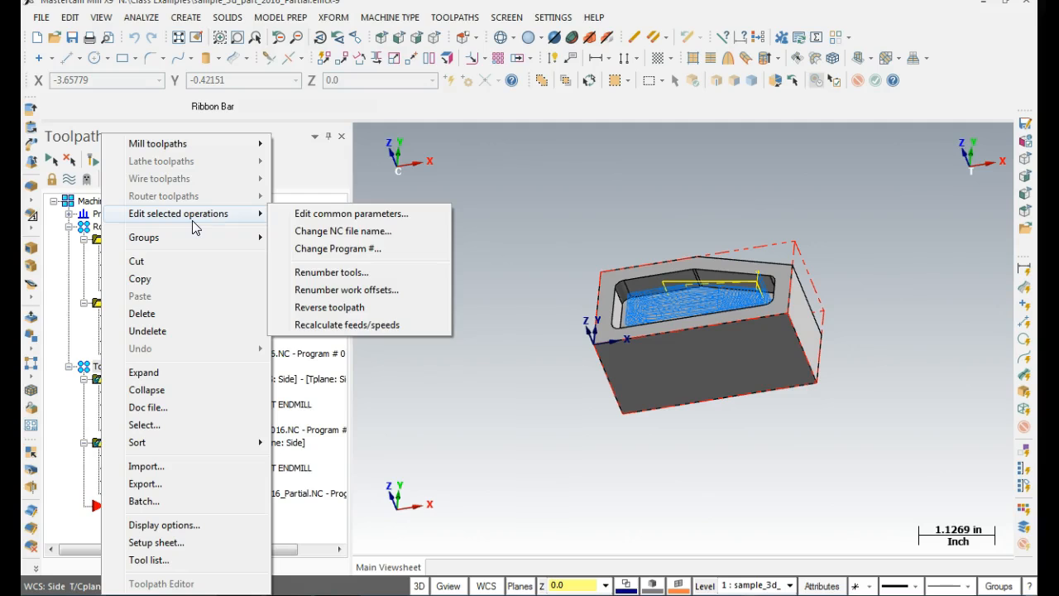
mouse_move(198, 239)
left_click(347, 279)
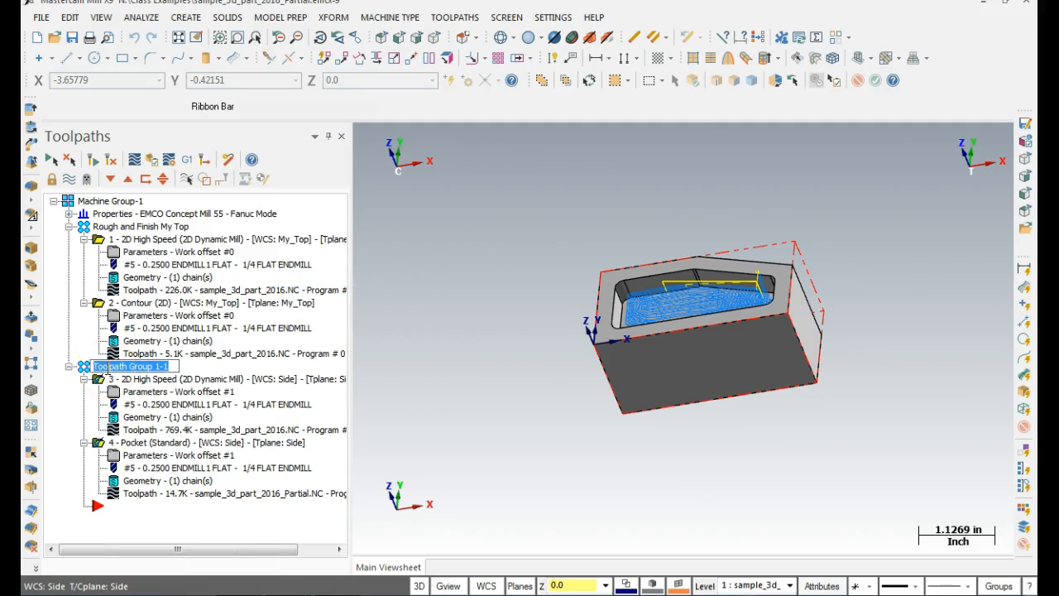
type("Rough and Finish Side")
left_click(118, 370)
left_click(198, 511)
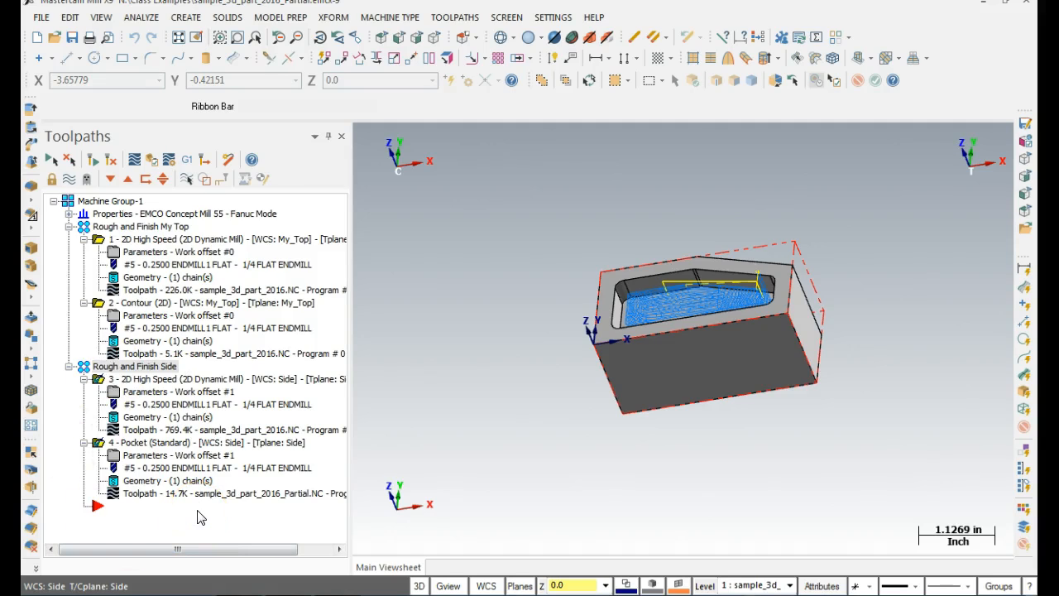
Step: Create a new plane from the part's sloped solid face, using orientation 2 of 8
middle_click_drag(501, 310, 521, 322)
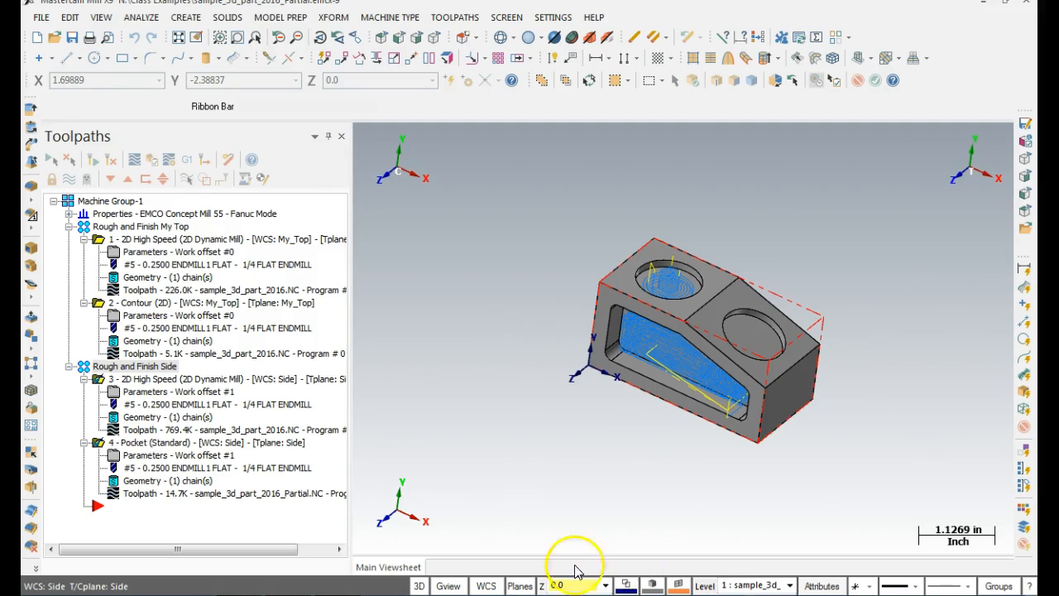
left_click(520, 586)
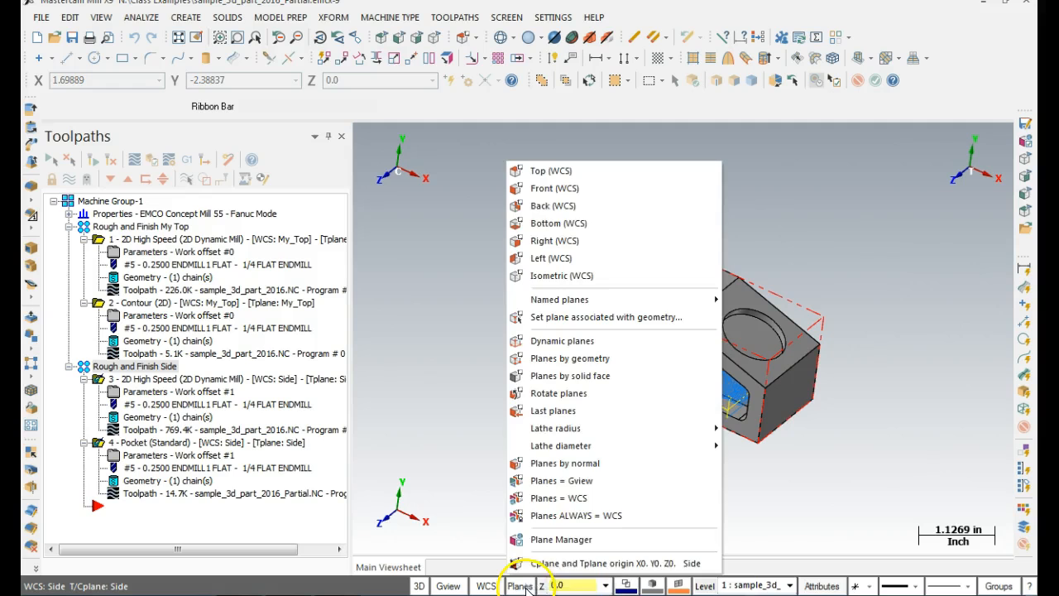
left_click(556, 540)
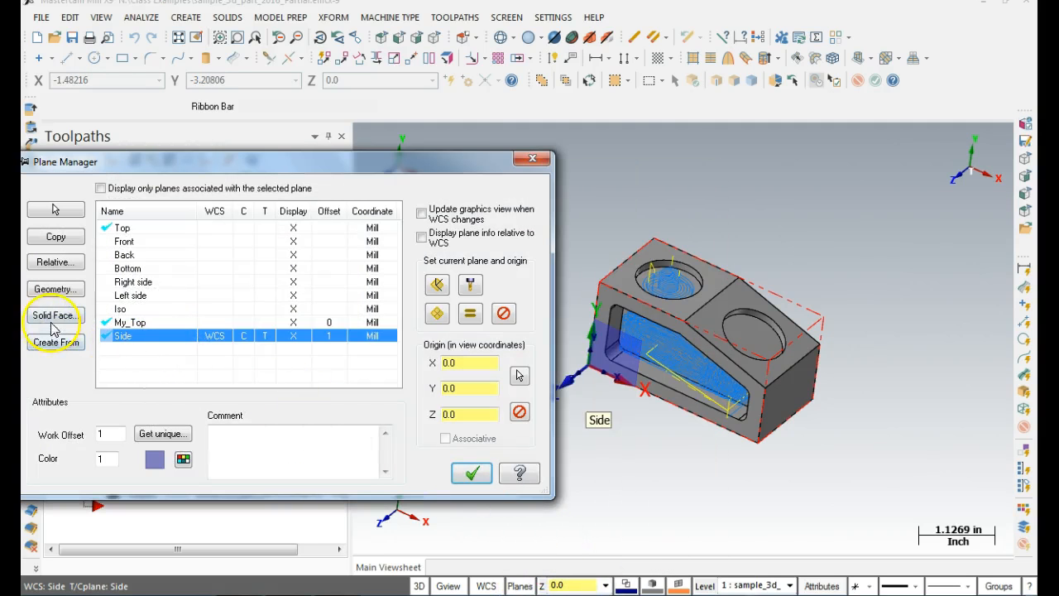
left_click_drag(162, 162, 213, 130)
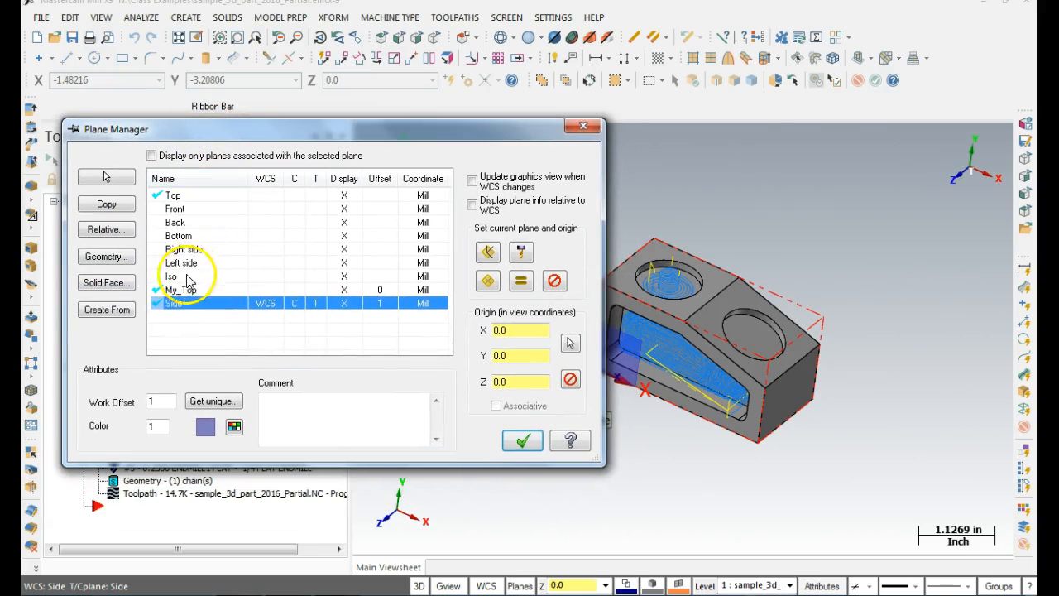
left_click(105, 283)
left_click(792, 358)
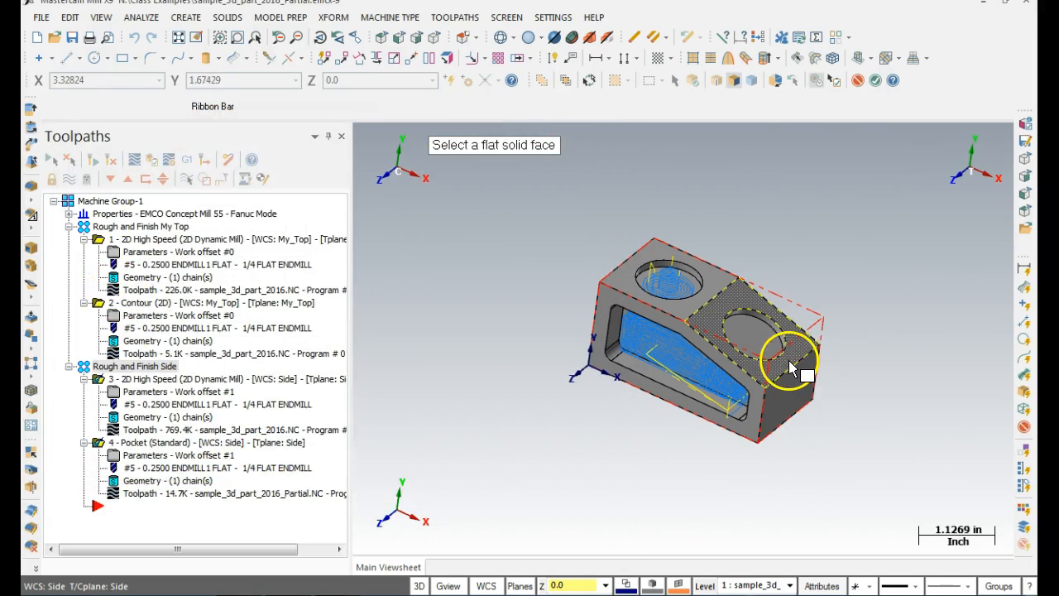
left_click(789, 362)
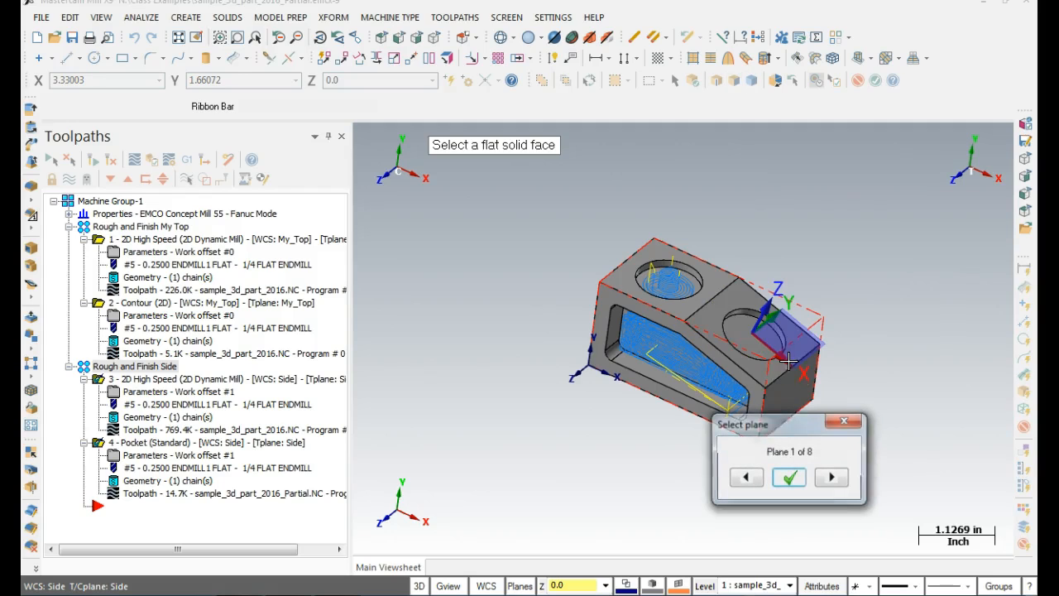
left_click(832, 477)
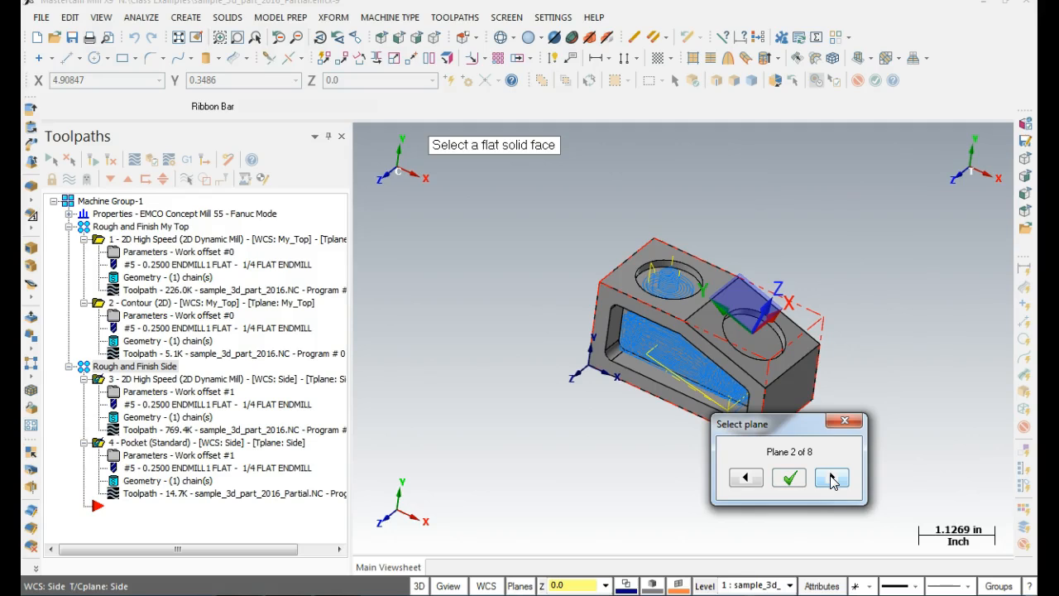
left_click(790, 478)
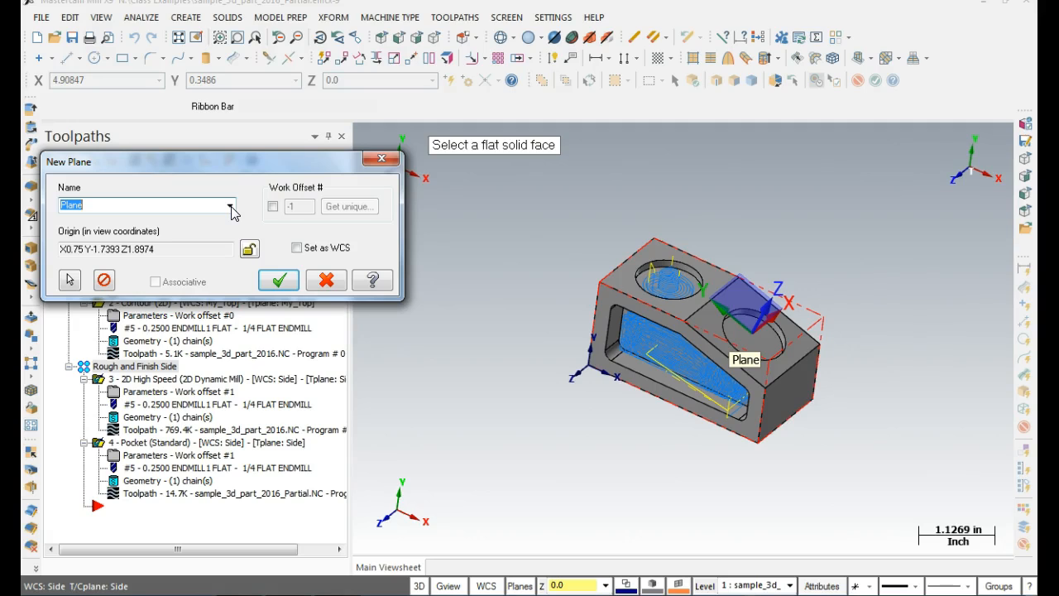
Step: Assign work offset 2 to the new plane and place its origin at the sloped face's lower front corner
left_click(273, 206)
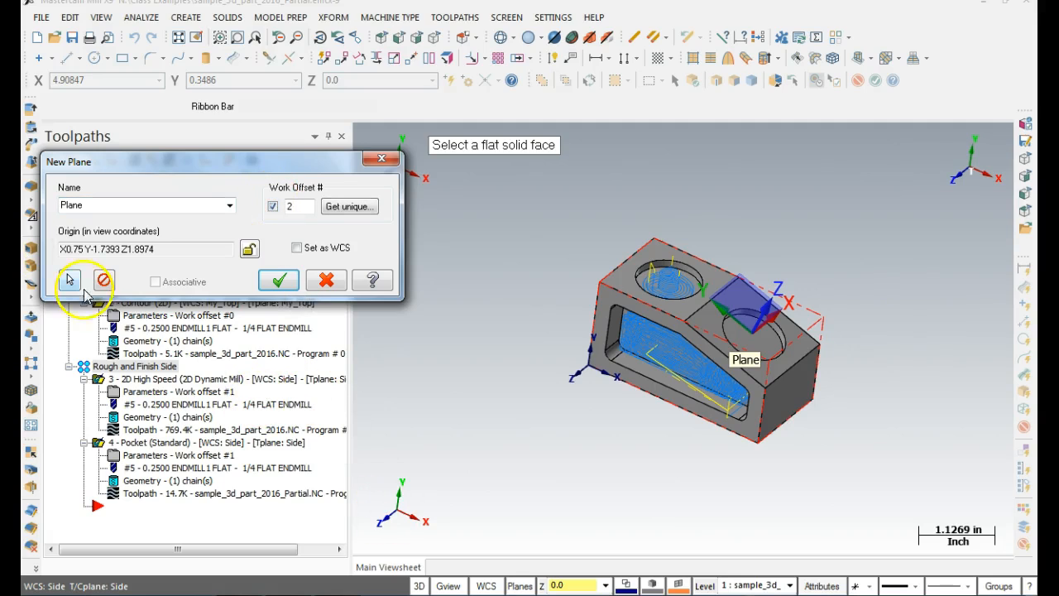
left_click(69, 282)
left_click(757, 395)
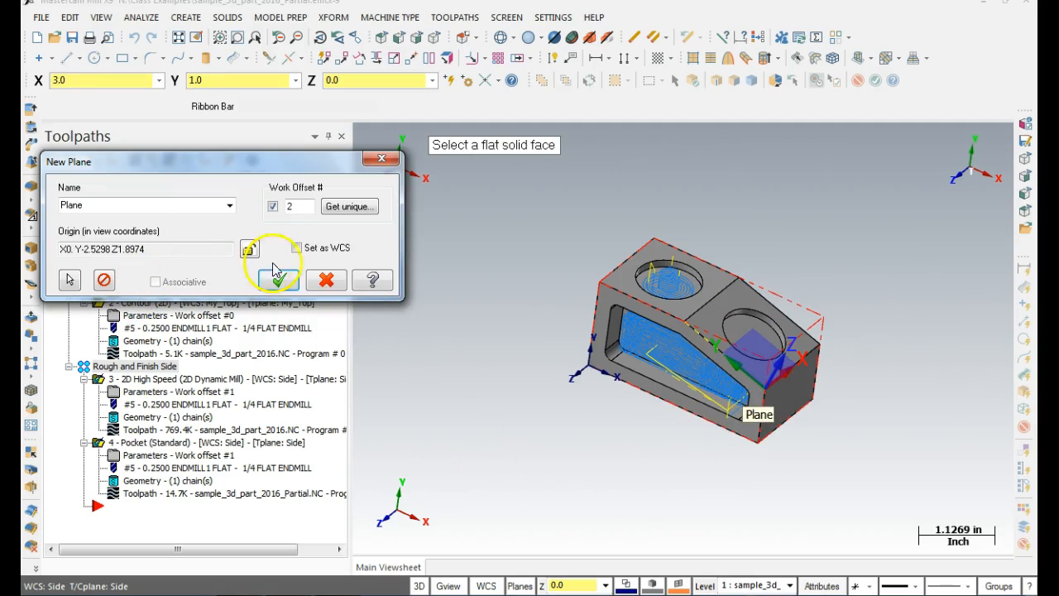
Step: Set the new plane as WCS, name it Aux_Plane, and accept it in the Plane Manager
left_click(298, 249)
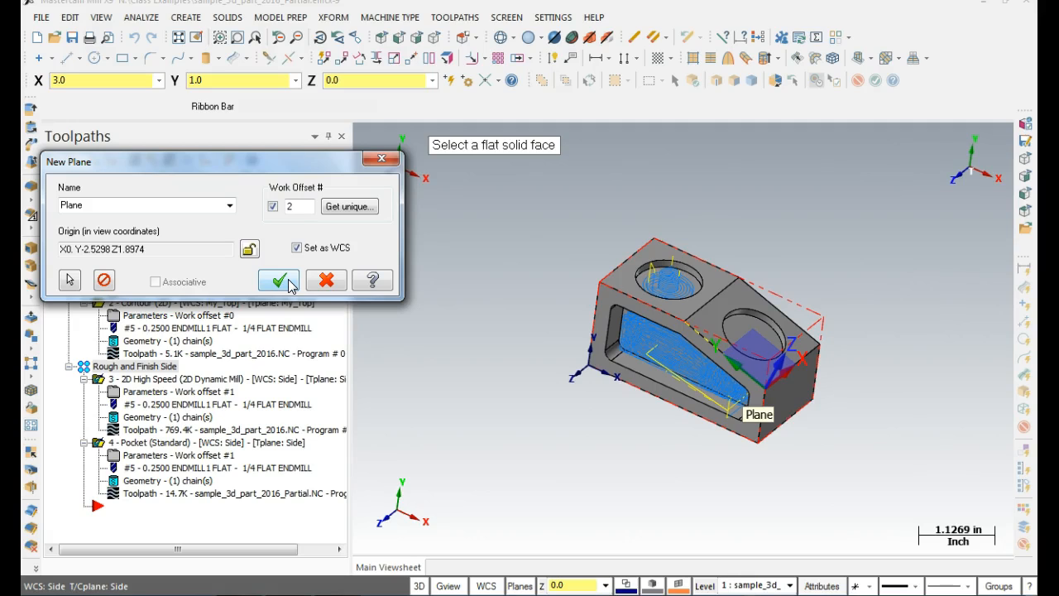
double_click(166, 205)
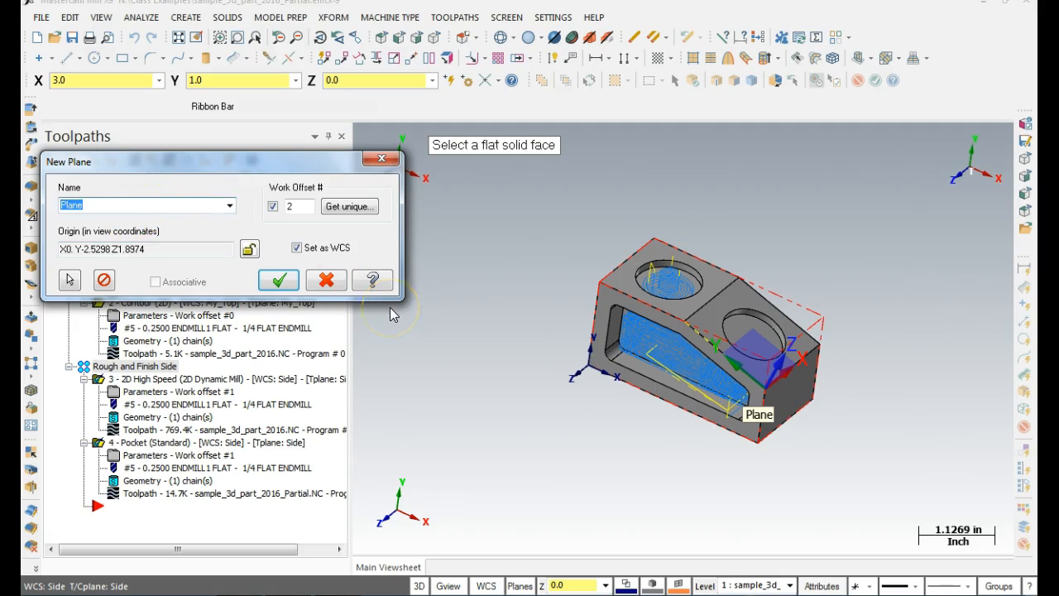
type("Aux_")
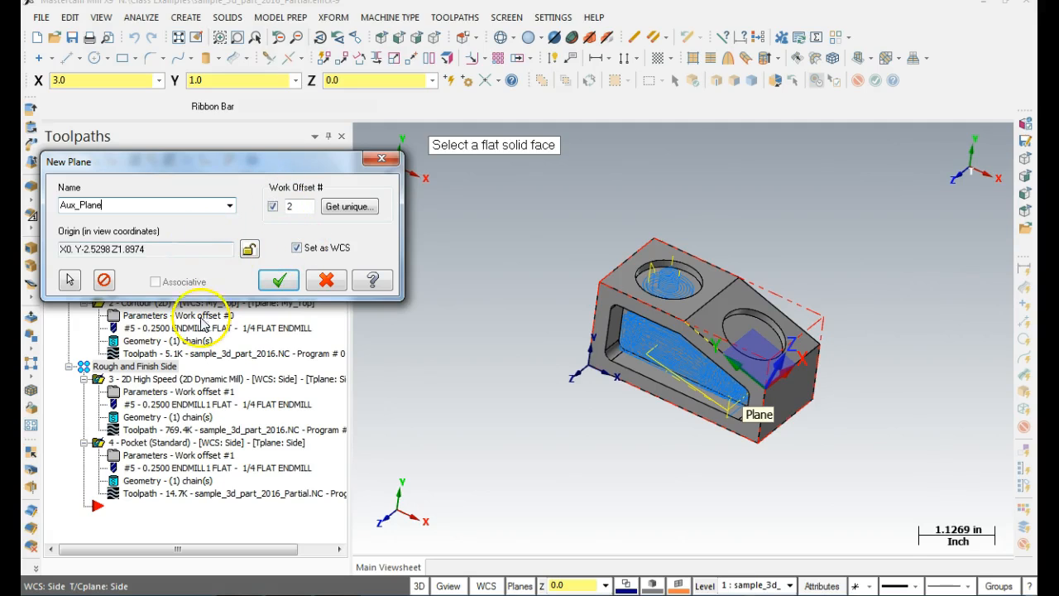
left_click(278, 282)
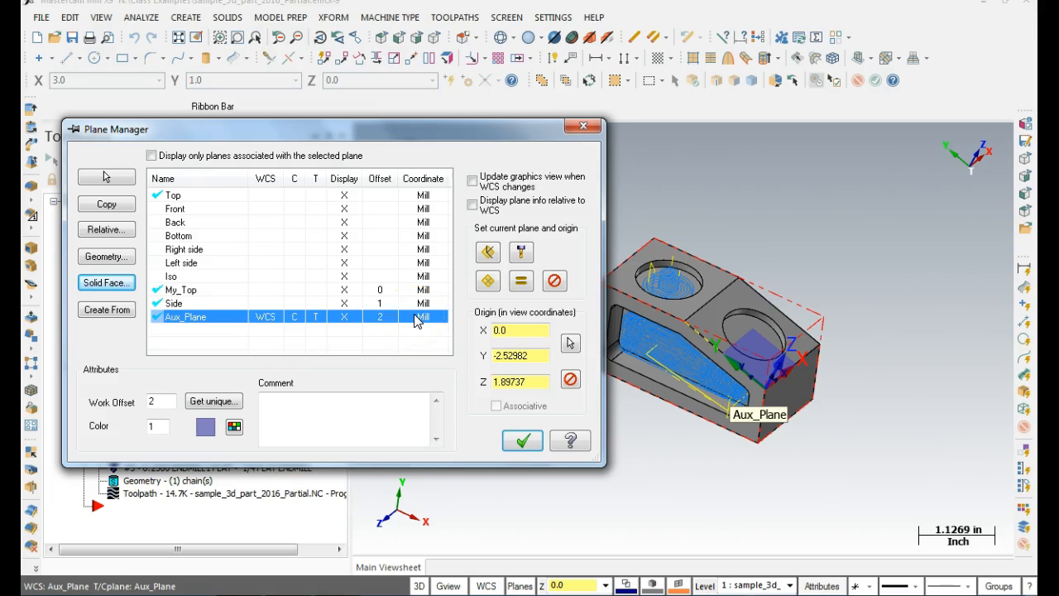
left_click(525, 442)
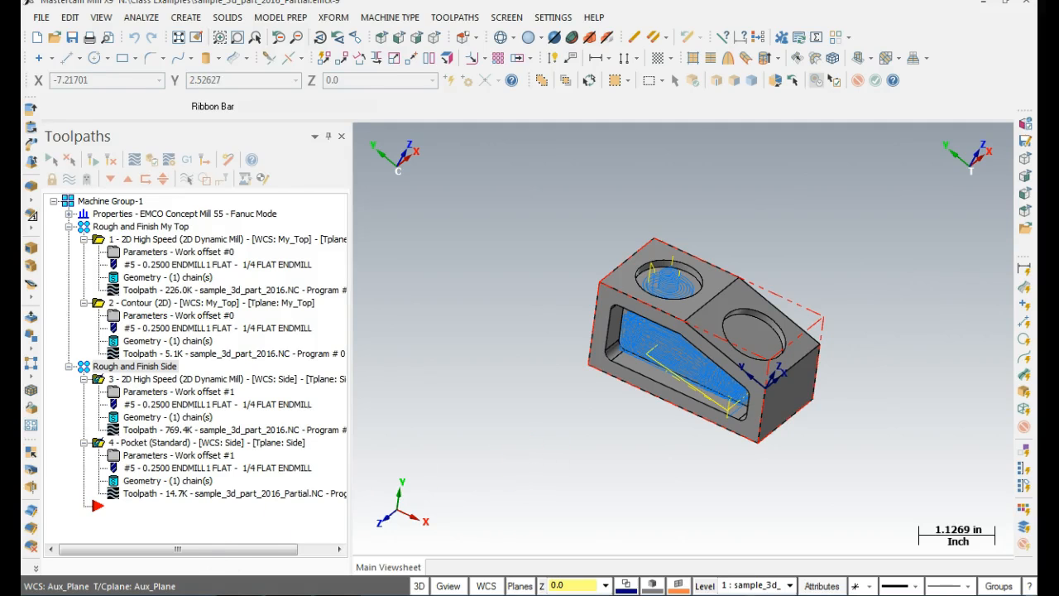
Step: Import the Facing operation with its operation group from the operations library, assigning the current system tool and construction planes
right_click(189, 532)
left_click(268, 399)
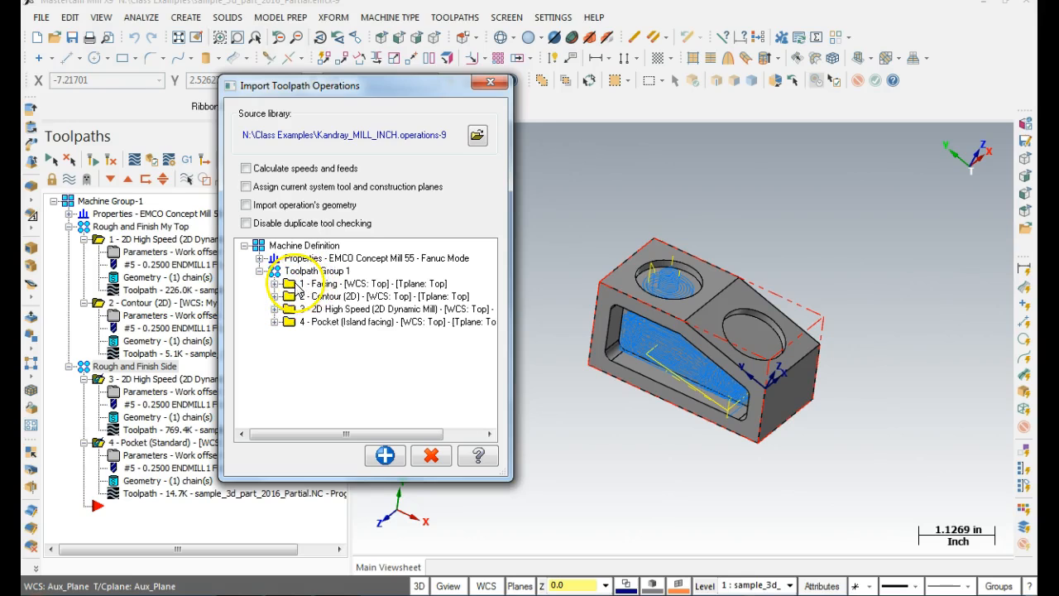
left_click(298, 286)
left_click(246, 187)
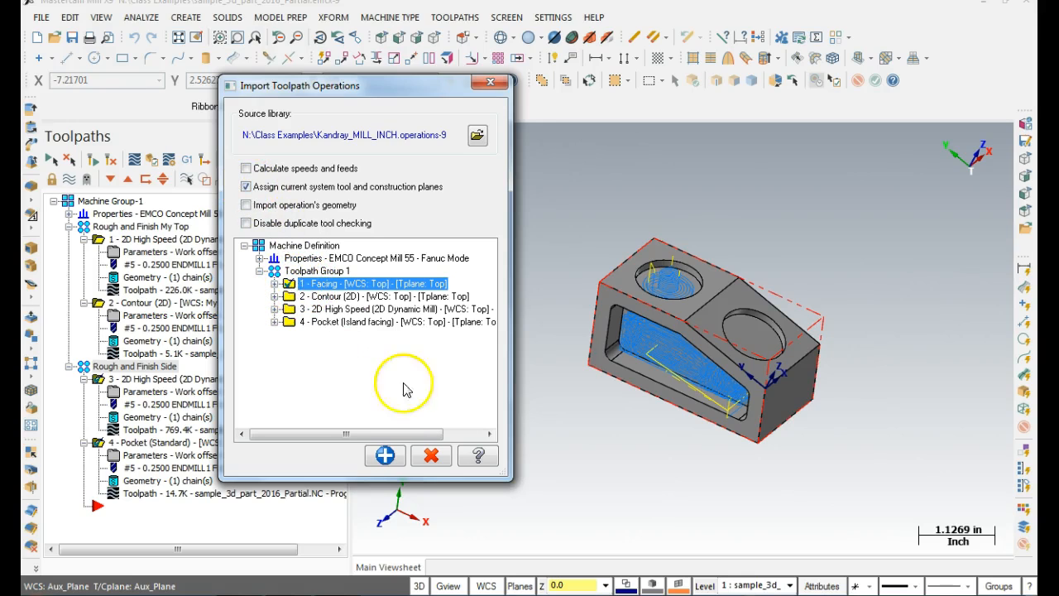
left_click(385, 456)
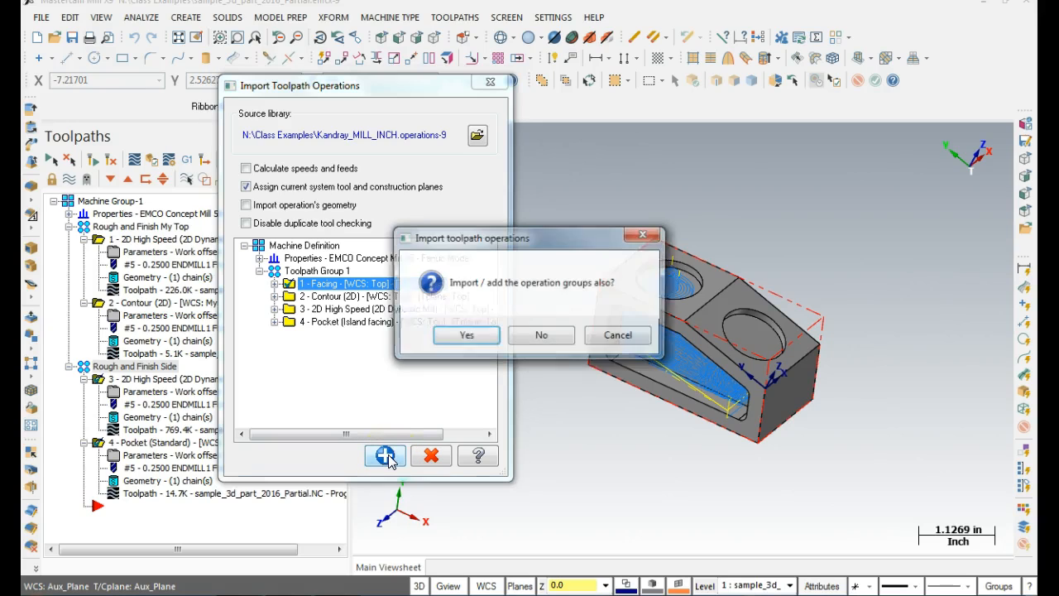
left_click(466, 338)
left_click(421, 318)
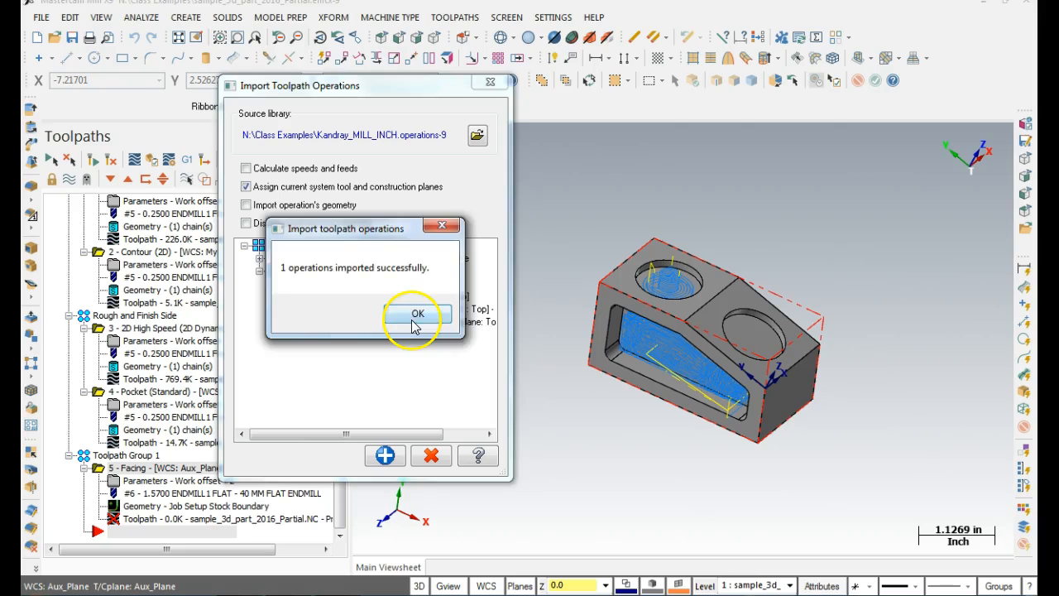
left_click(429, 454)
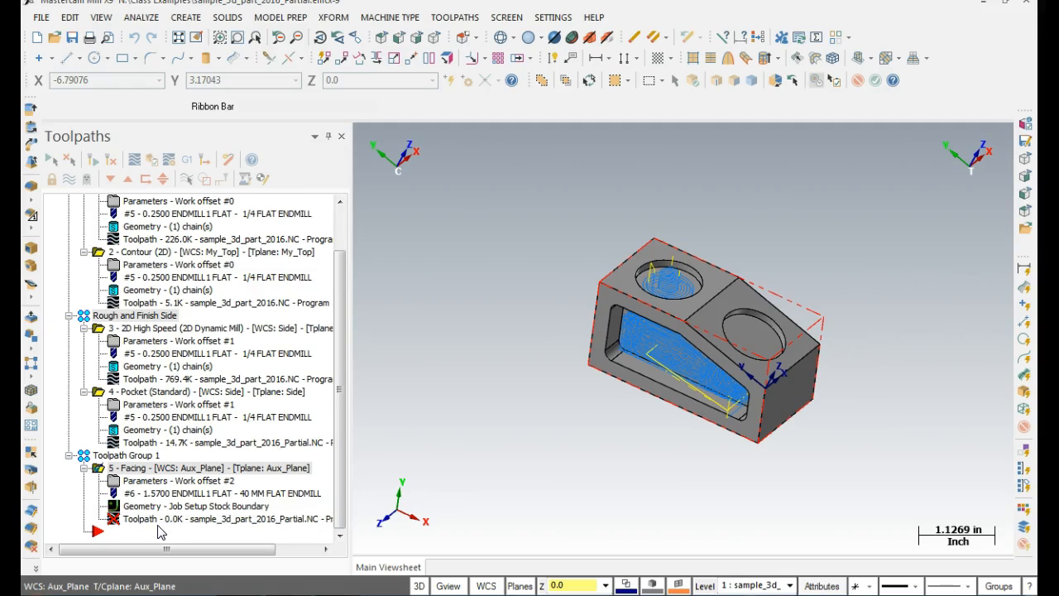
Step: Review the facing operation's tool, depth cuts and linking parameters, and set its stock to leave on floors to 0
left_click(118, 485)
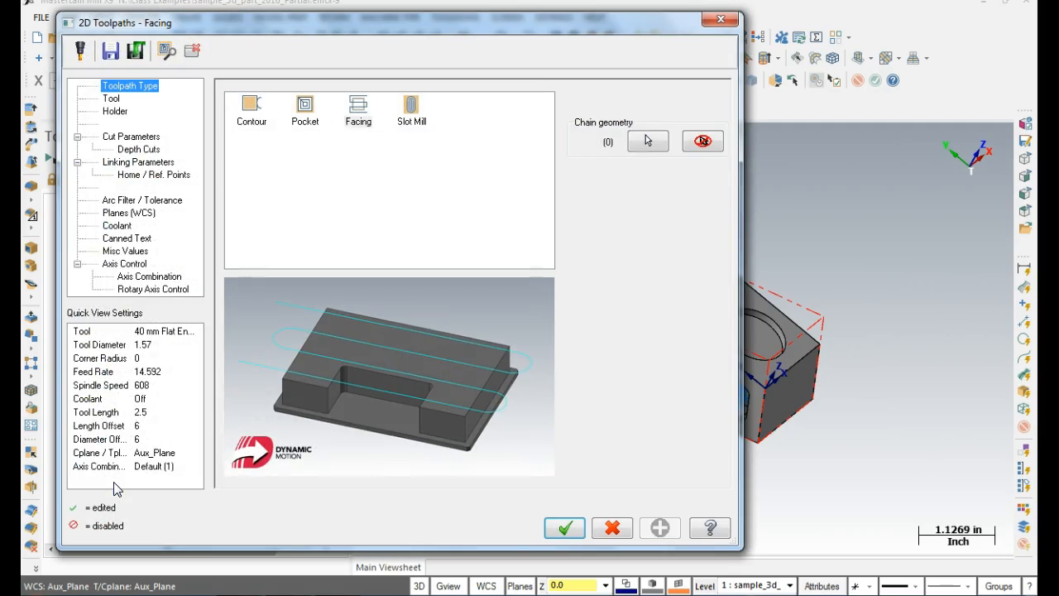
left_click(114, 99)
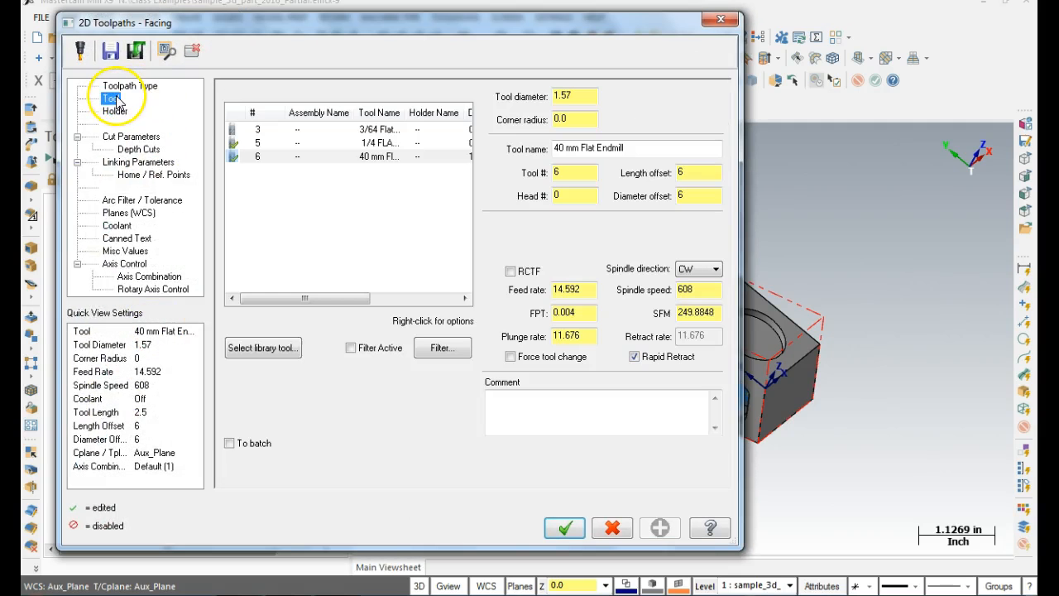
left_click(308, 155)
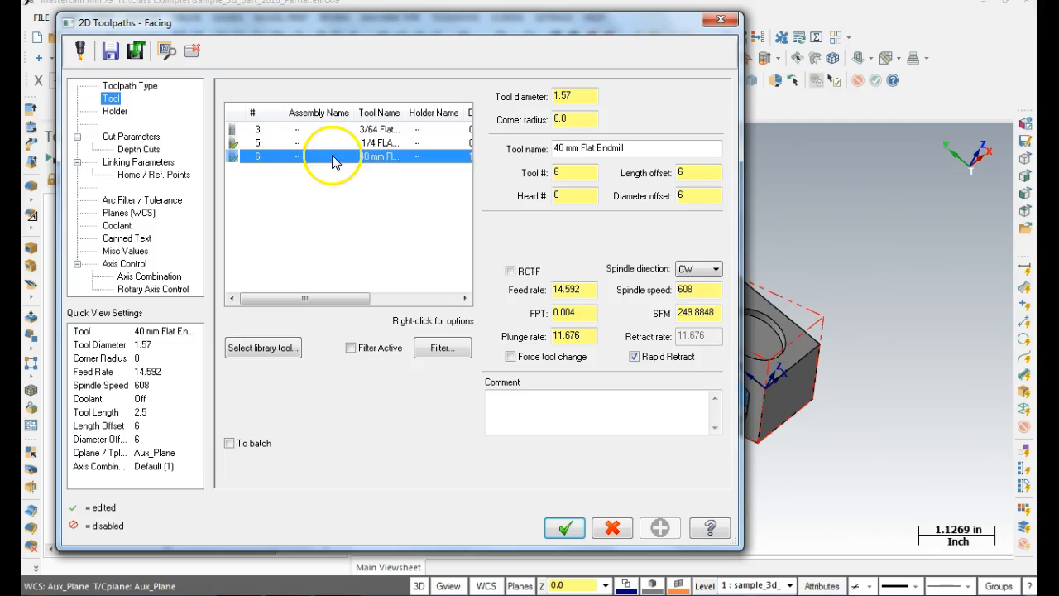
left_click(125, 136)
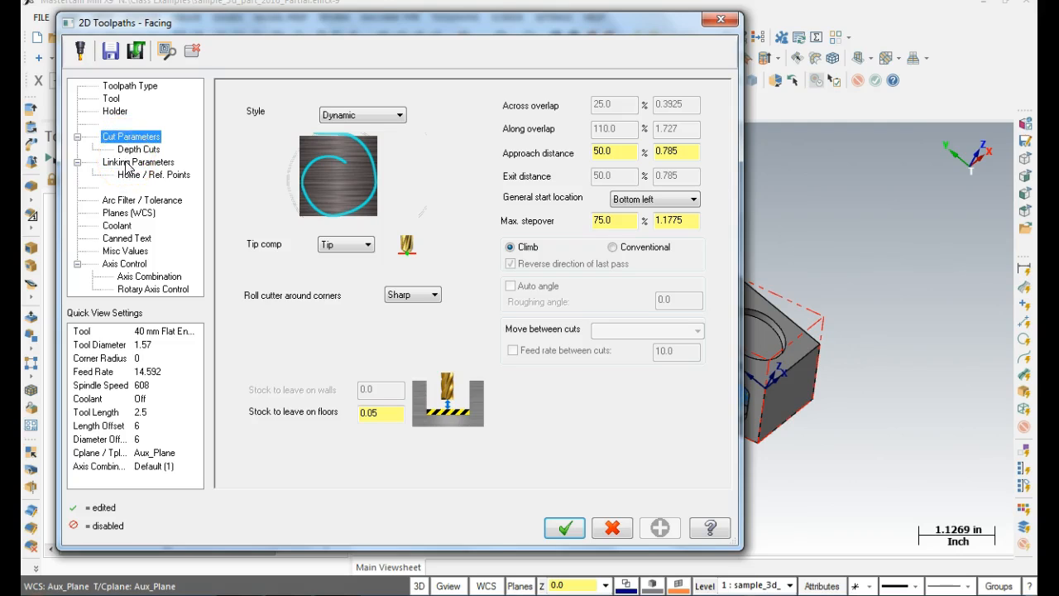
left_click(129, 162)
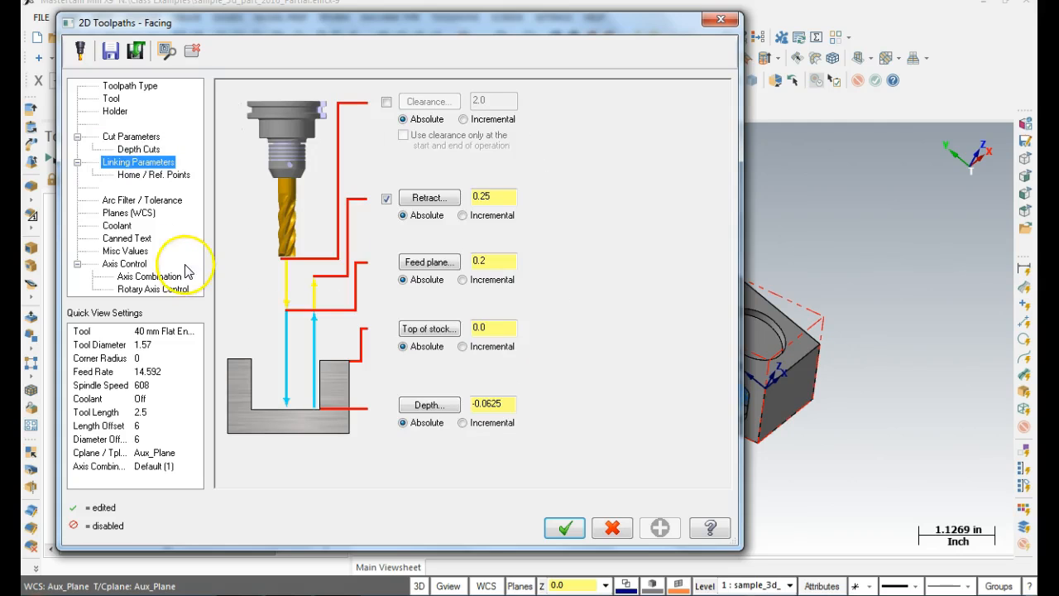
left_click(131, 136)
left_click_drag(378, 412, 337, 414)
type("0")
key("Tab")
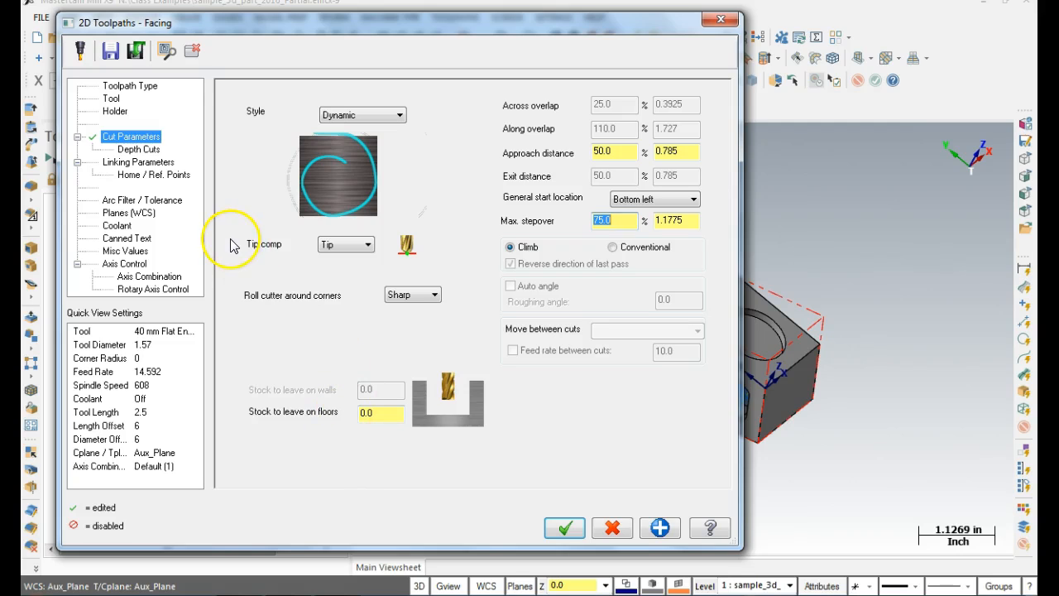
left_click(124, 150)
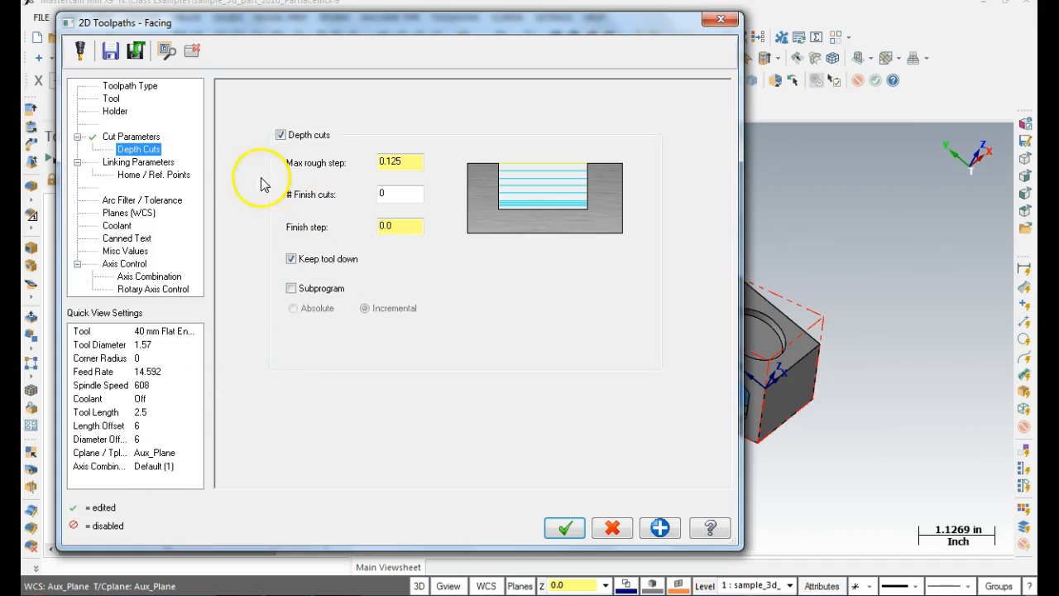
left_click(132, 163)
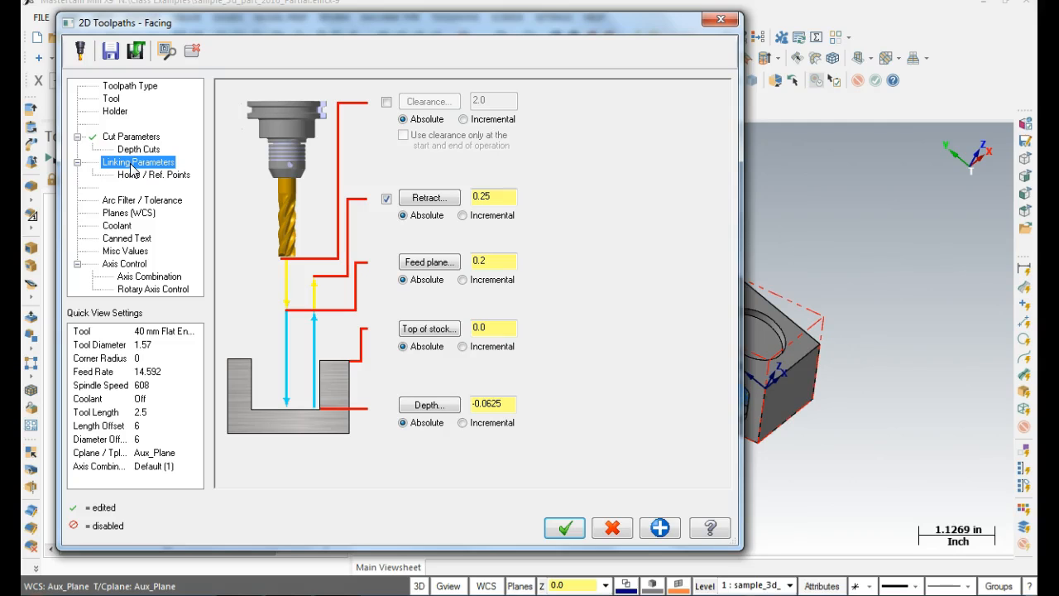
Step: Chain the sloped solid face as the facing operation's geometry
left_click(108, 89)
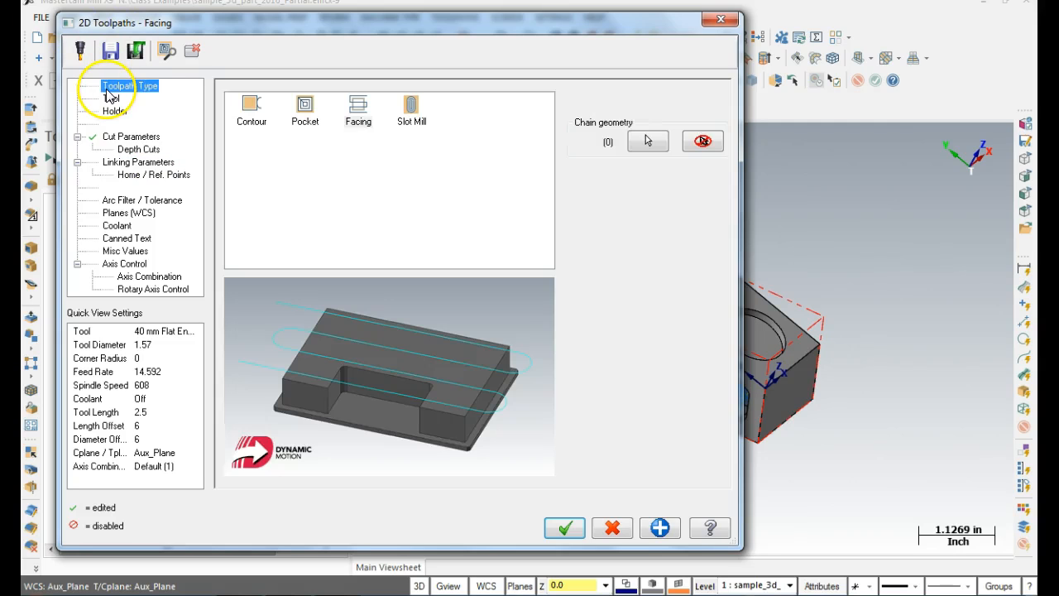
left_click(646, 143)
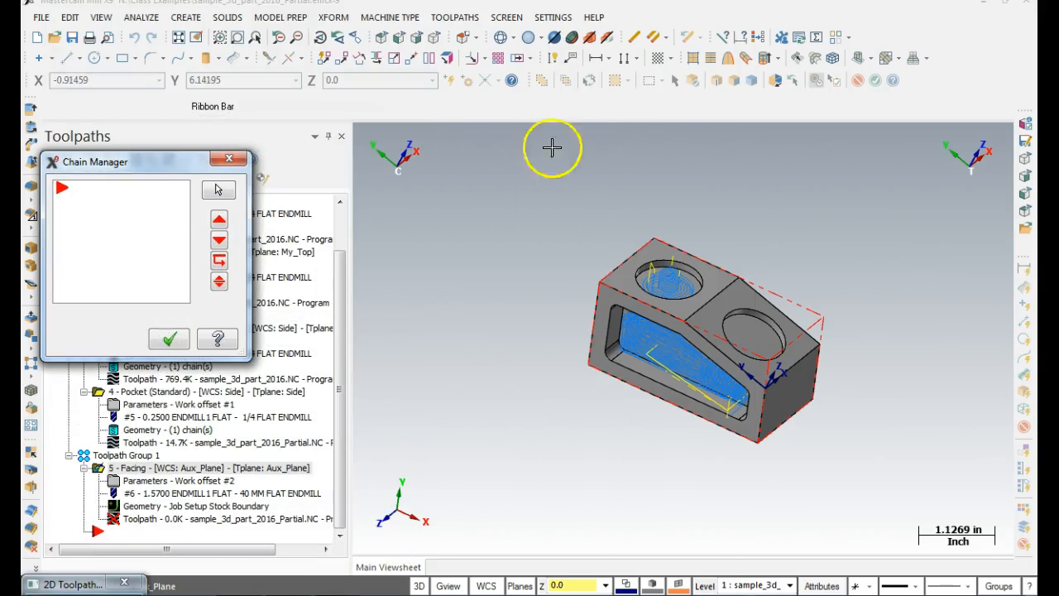
right_click(124, 193)
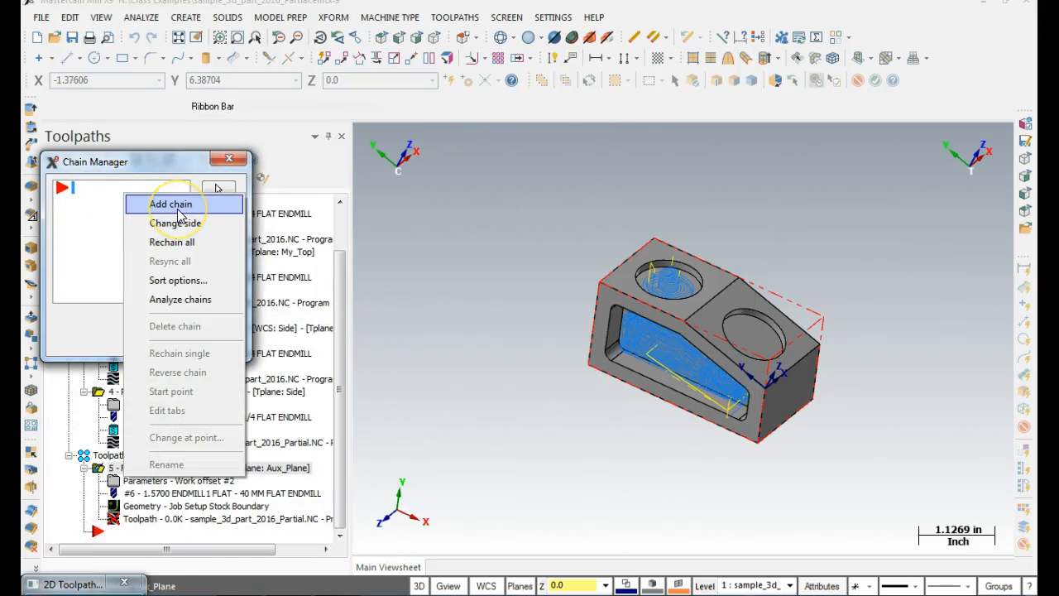
left_click(178, 242)
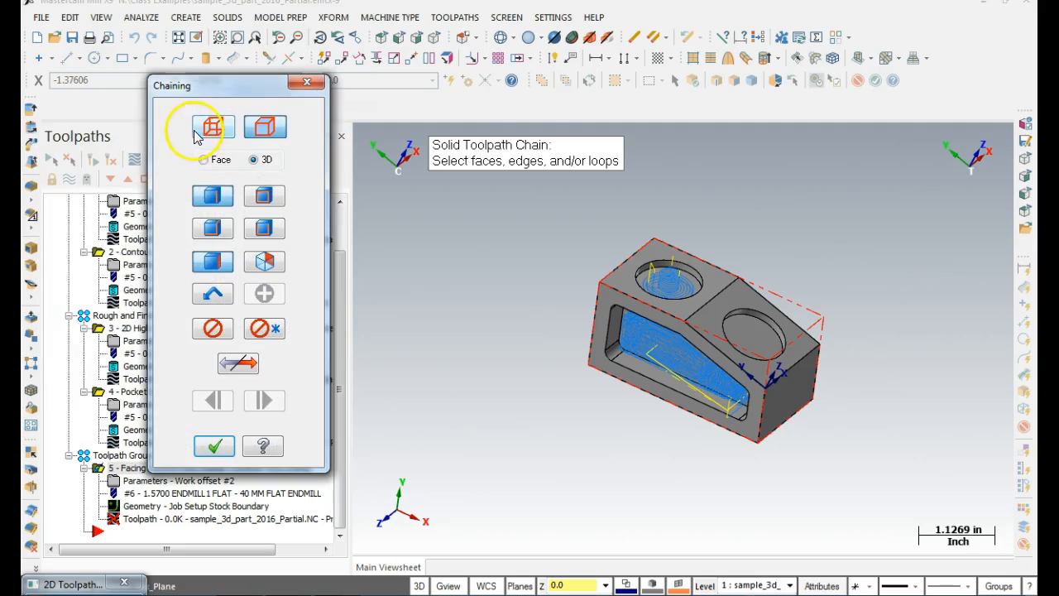
left_click(707, 323)
left_click(708, 320)
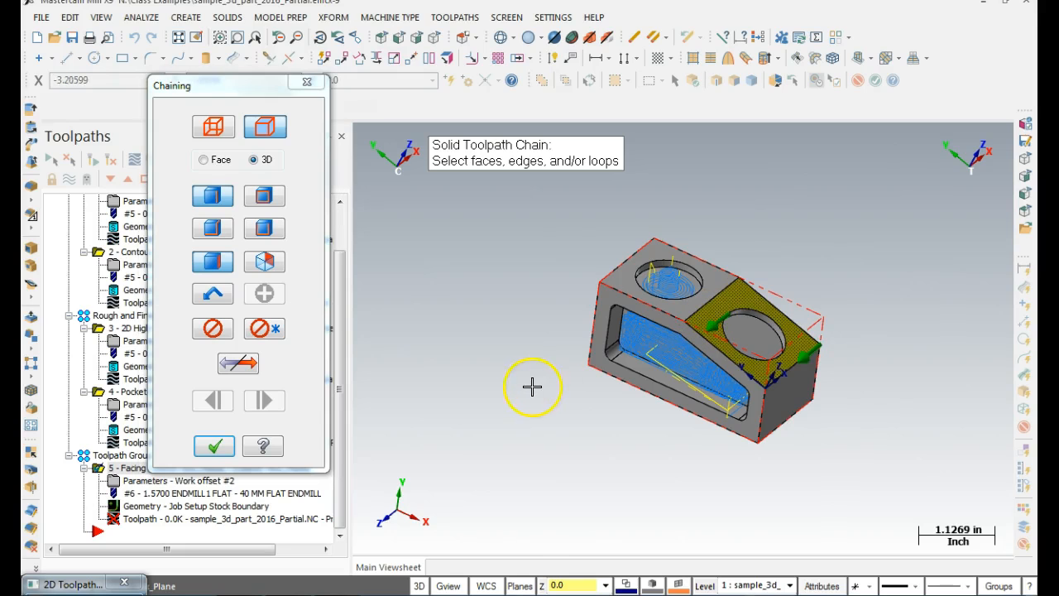
left_click(217, 448)
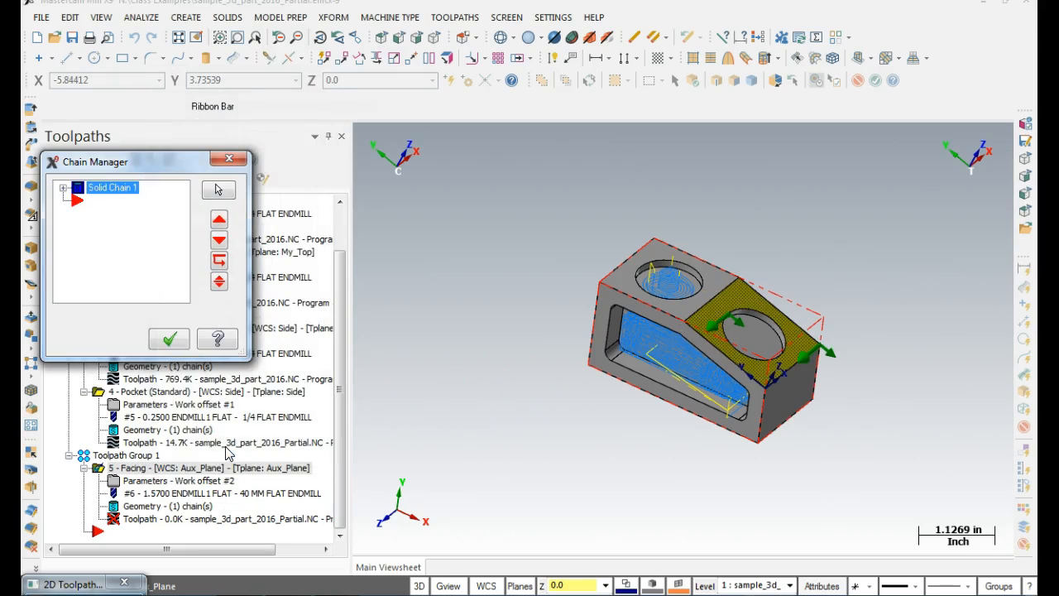
left_click(169, 340)
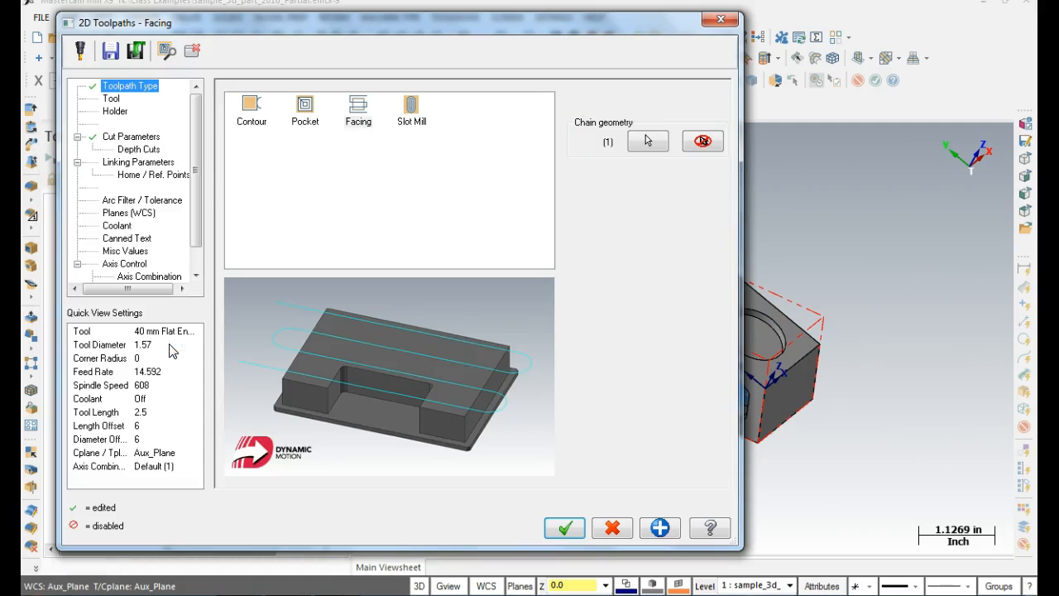
Step: Check the facing operation's depth cuts, set the linking depth of 0.0 to incremental, and accept the parameters
left_click(130, 164)
left_click(151, 90)
left_click(131, 150)
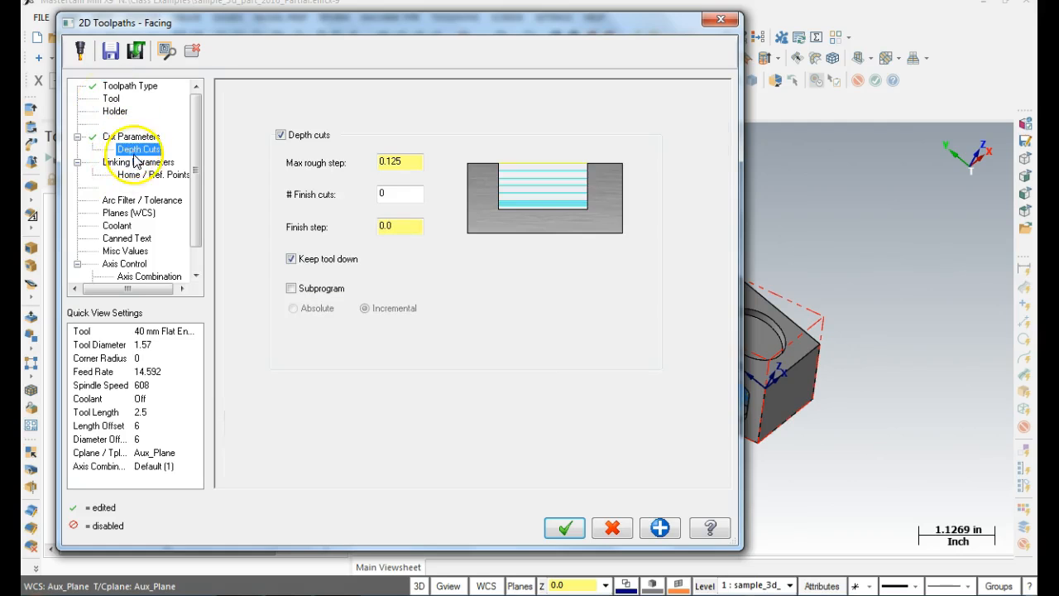
left_click(138, 163)
left_click(465, 423)
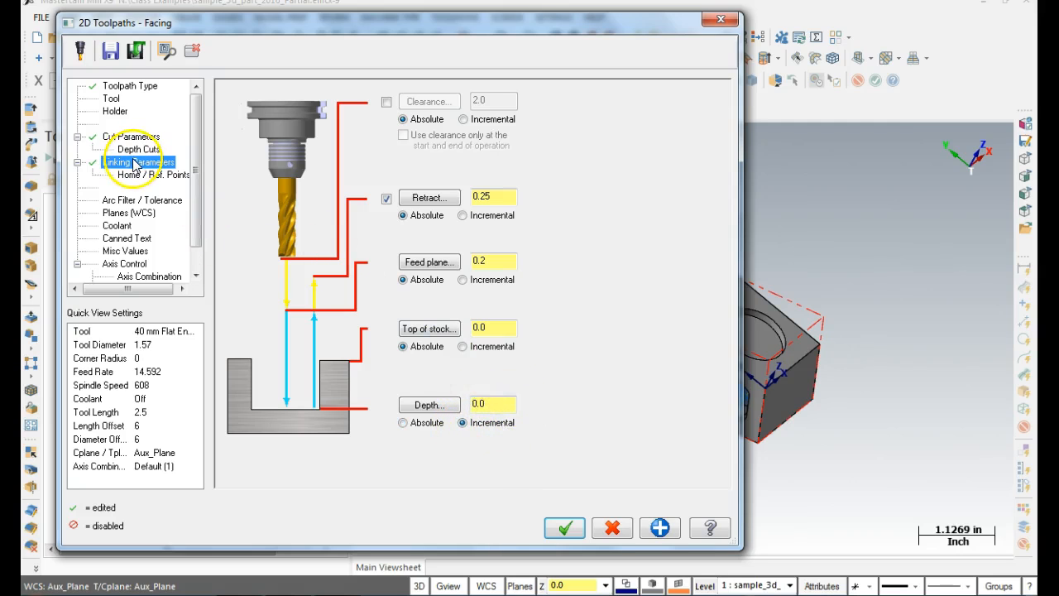
left_click(566, 528)
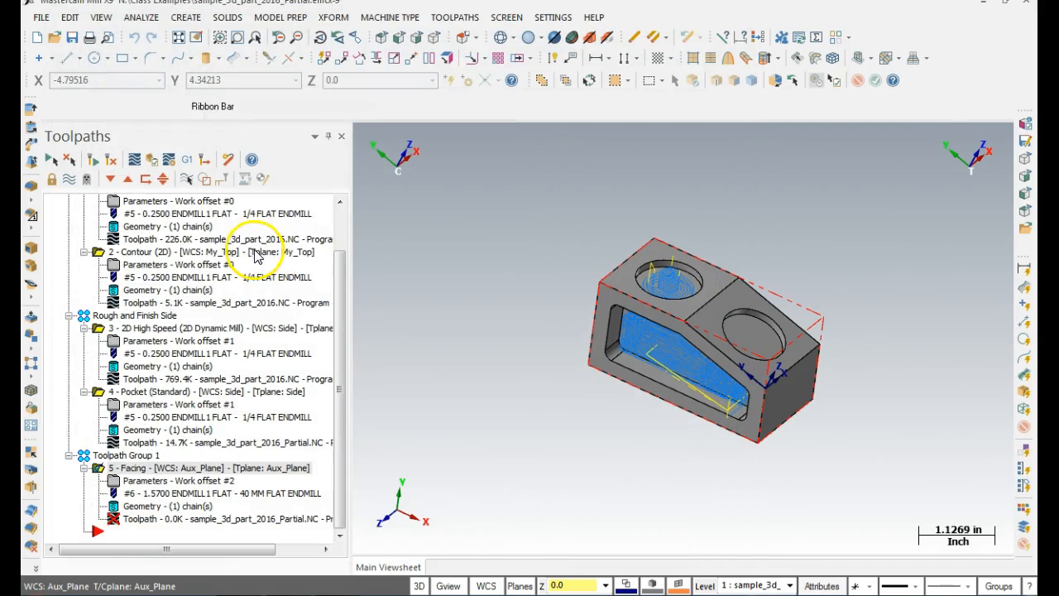
Step: Try to regenerate the facing operation's toolpath
left_click(110, 160)
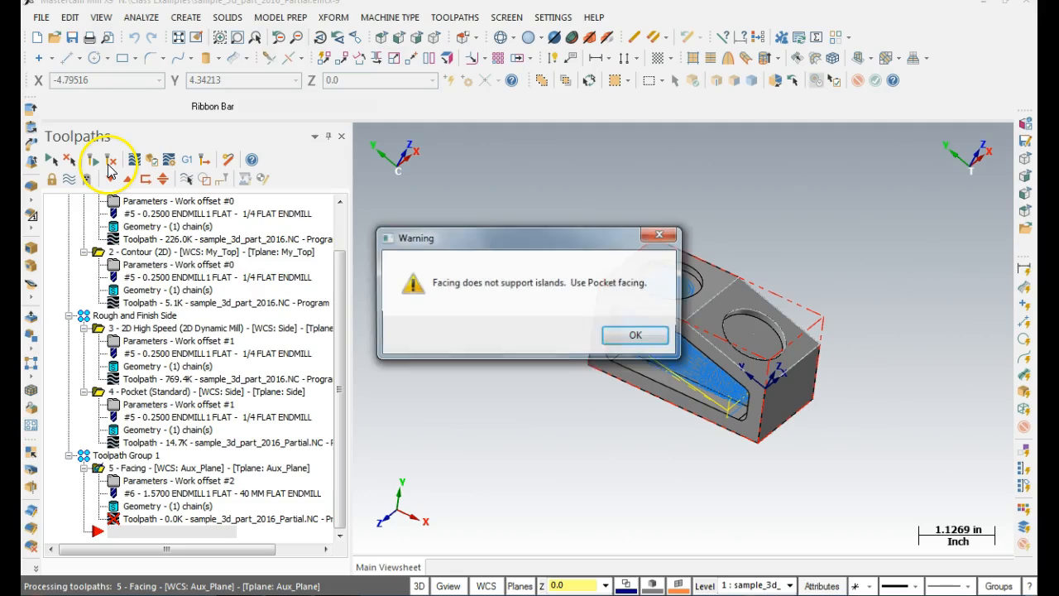
left_click(637, 338)
left_click(609, 340)
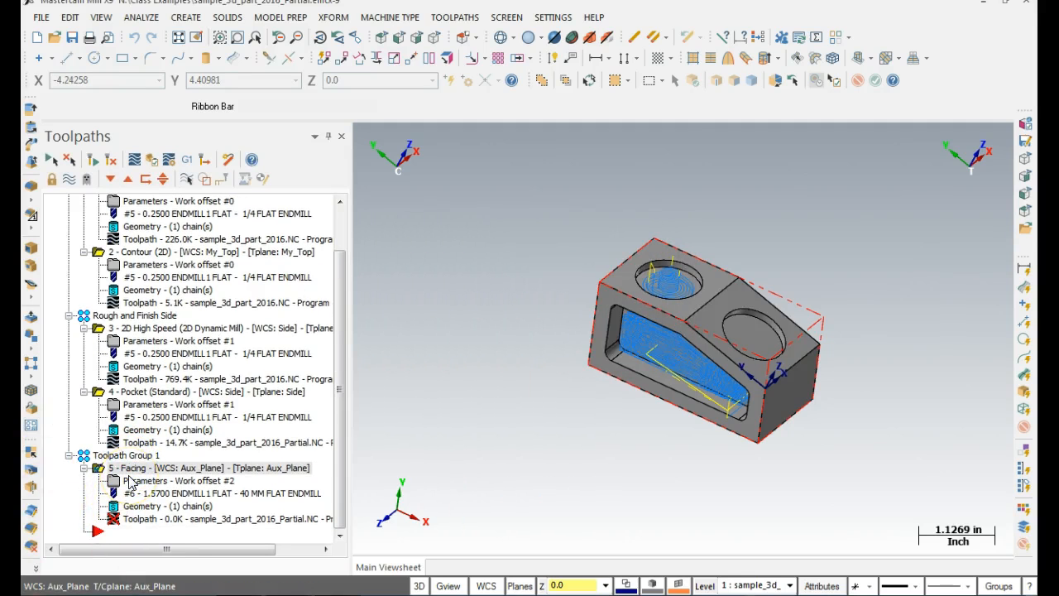
Step: Rechain the facing geometry as only the outer loop of the sloped face, using loop selection, and regenerate the toolpath
left_click(137, 506)
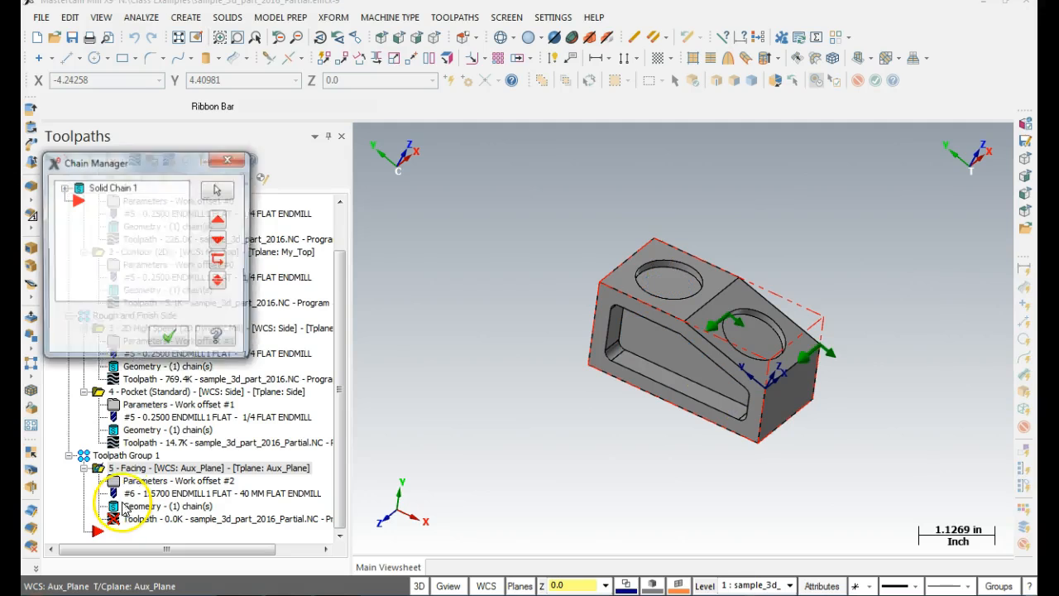
right_click(133, 220)
left_click(189, 272)
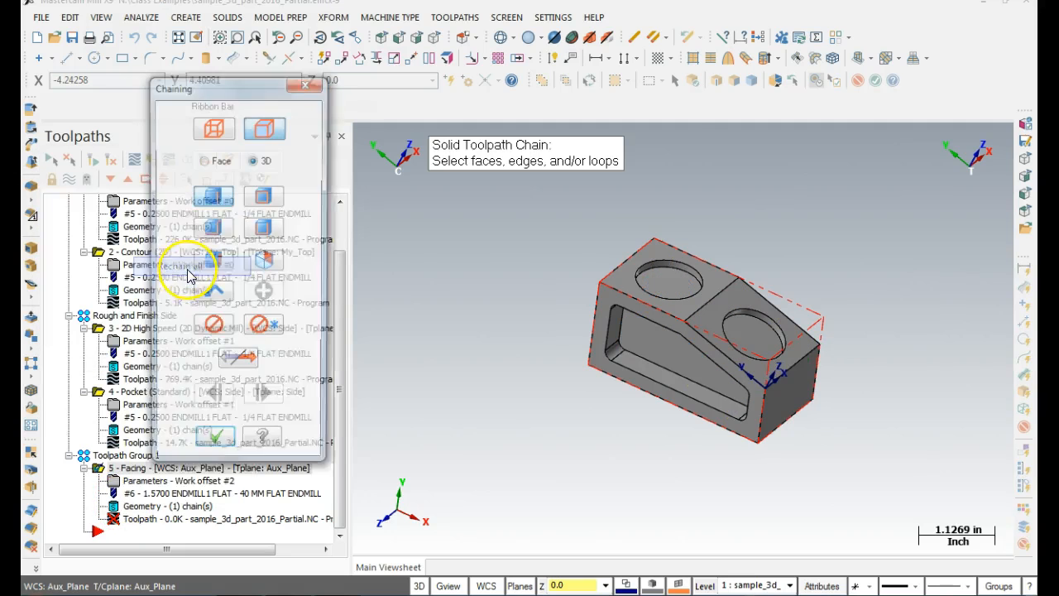
left_click(266, 203)
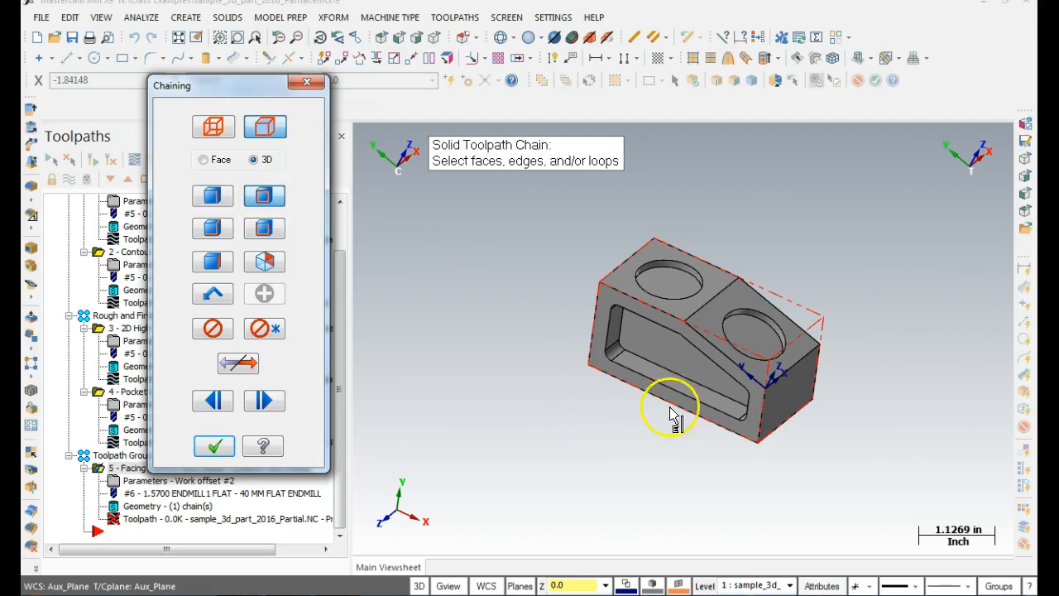
left_click(722, 353)
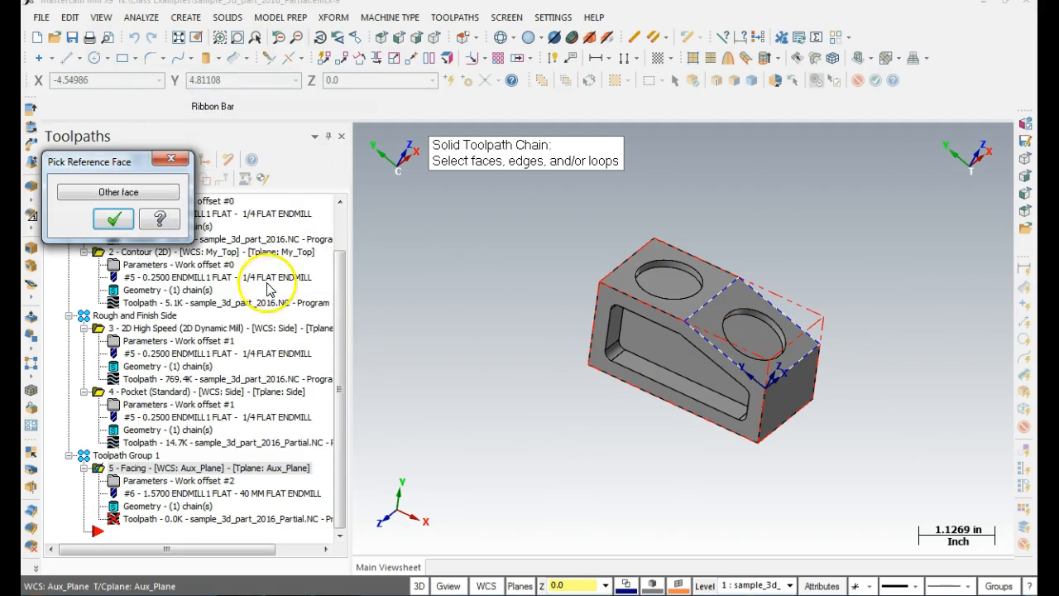
left_click(115, 220)
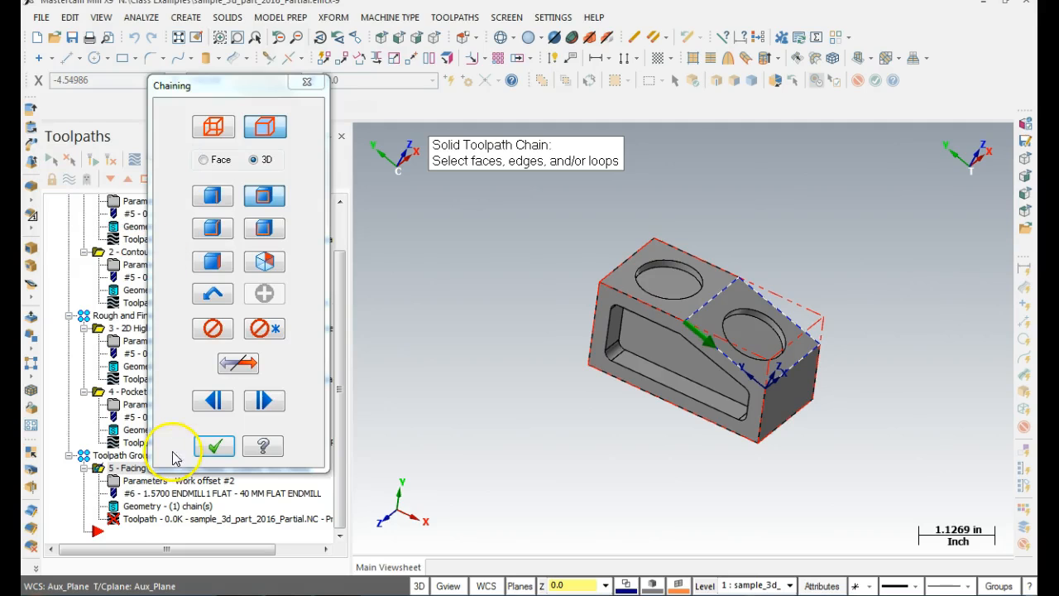
left_click(198, 446)
left_click(164, 349)
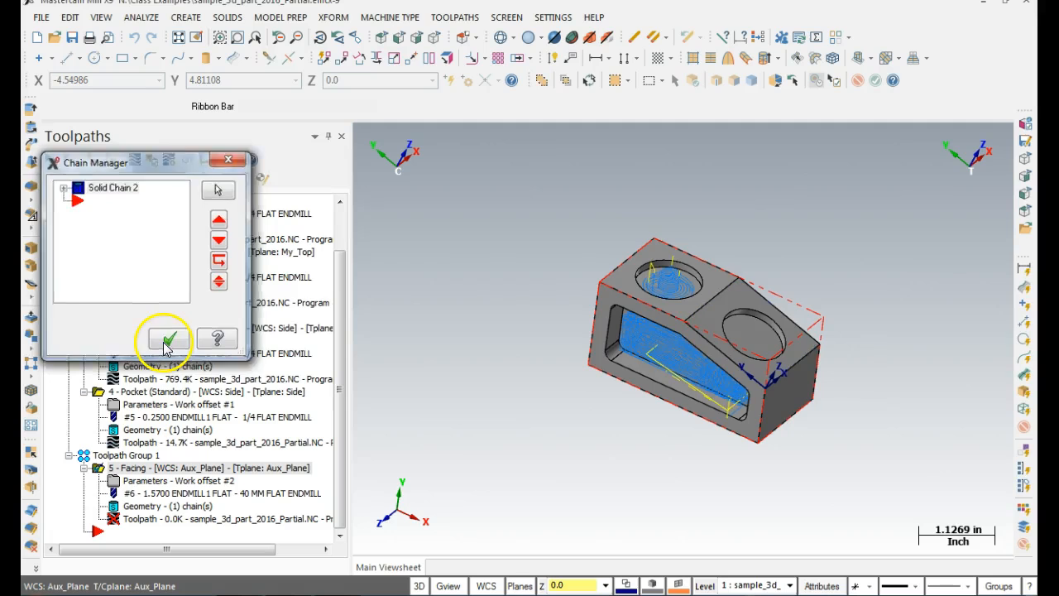
left_click(115, 163)
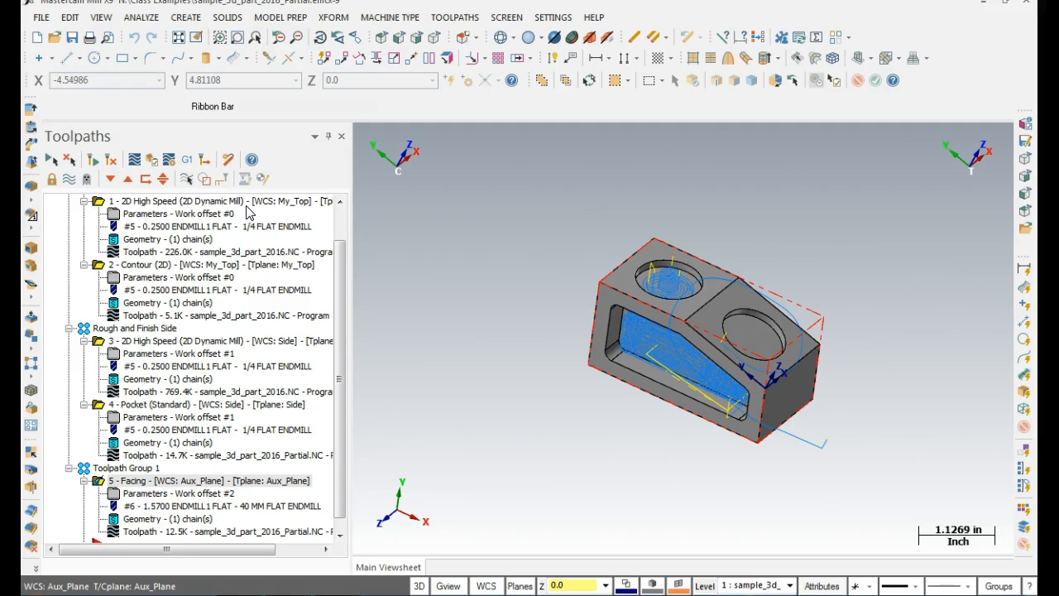
Step: Replace the facing chain through Rechain all, picking the sloped face's outer edge loop again, and regenerate the operation
scroll(327, 323, "down", 1)
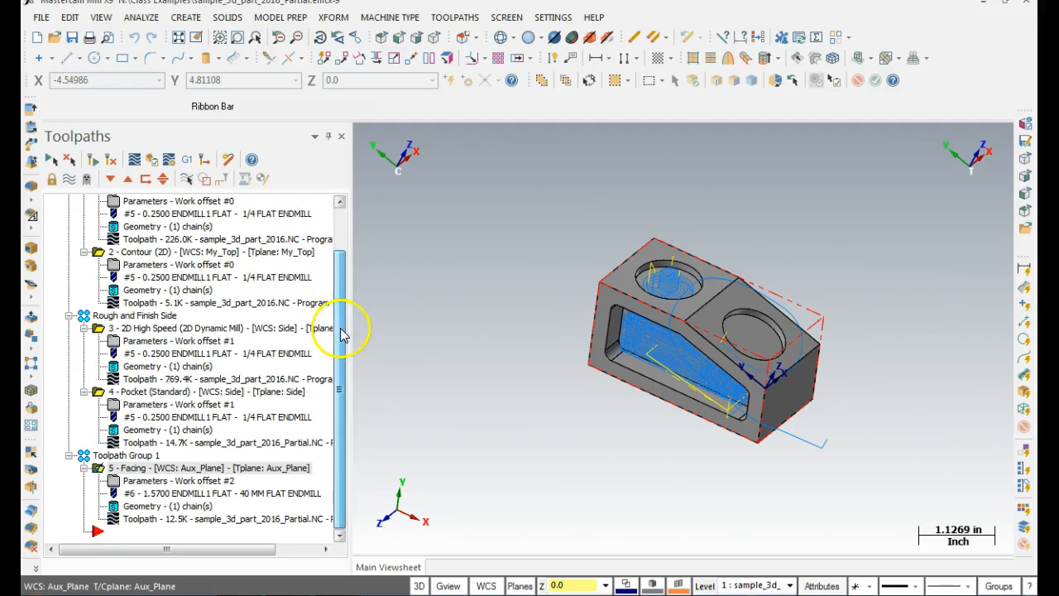
left_click(118, 505)
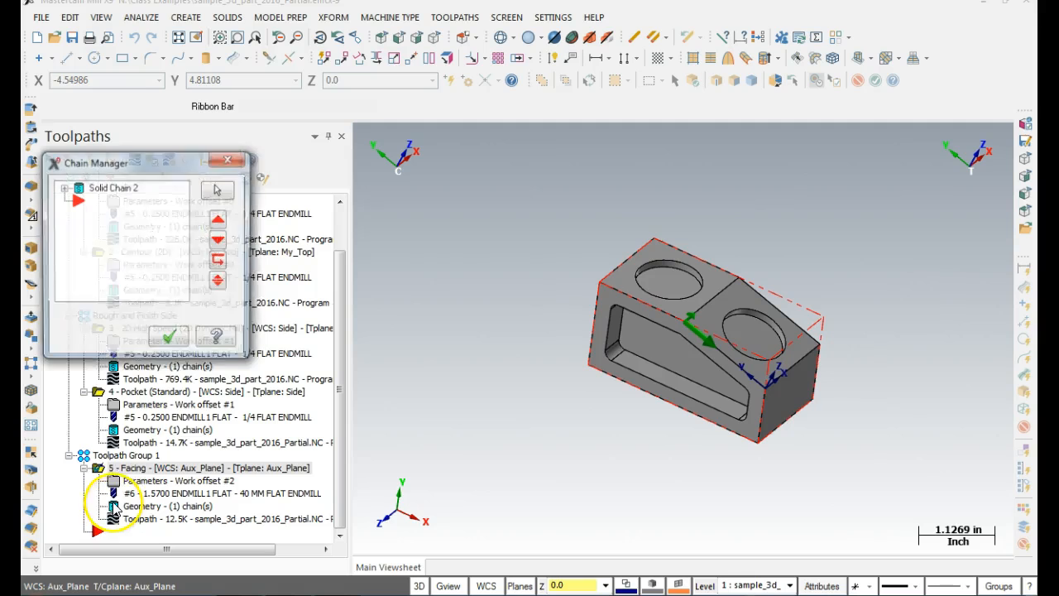
right_click(124, 207)
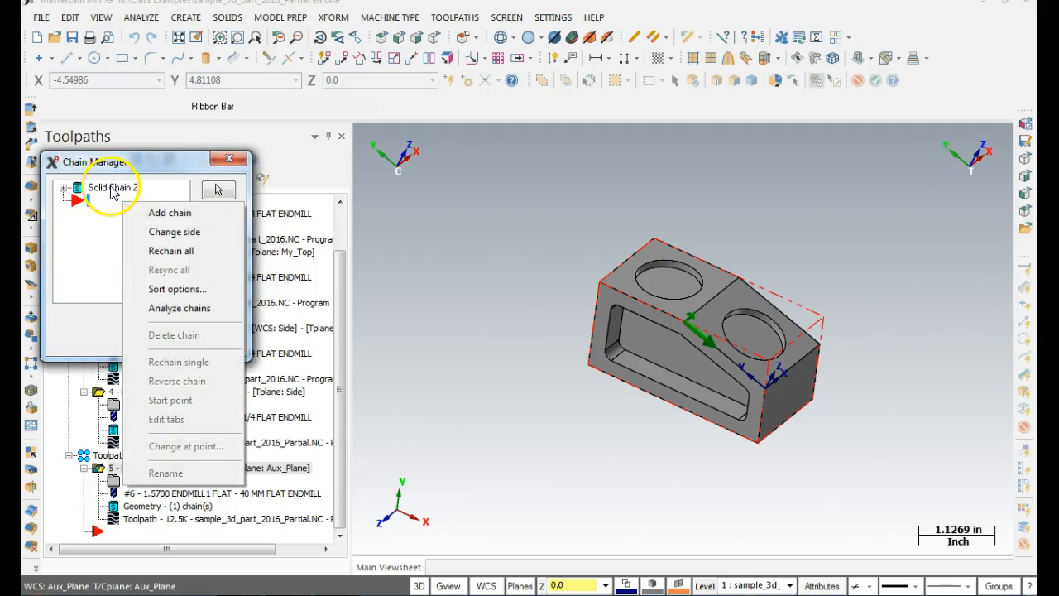
right_click(112, 192)
left_click(145, 231)
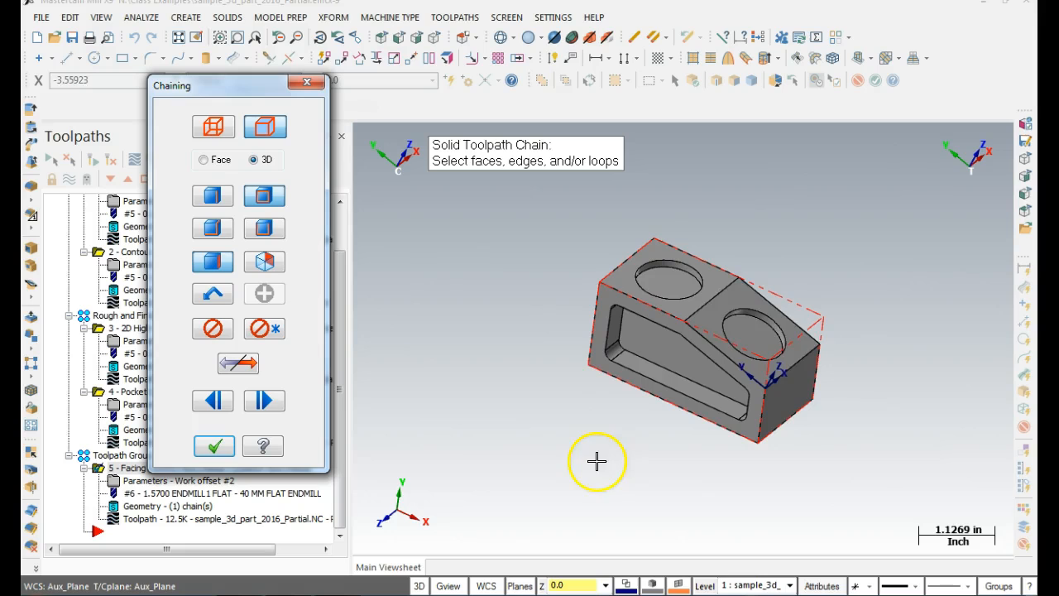
left_click(700, 335)
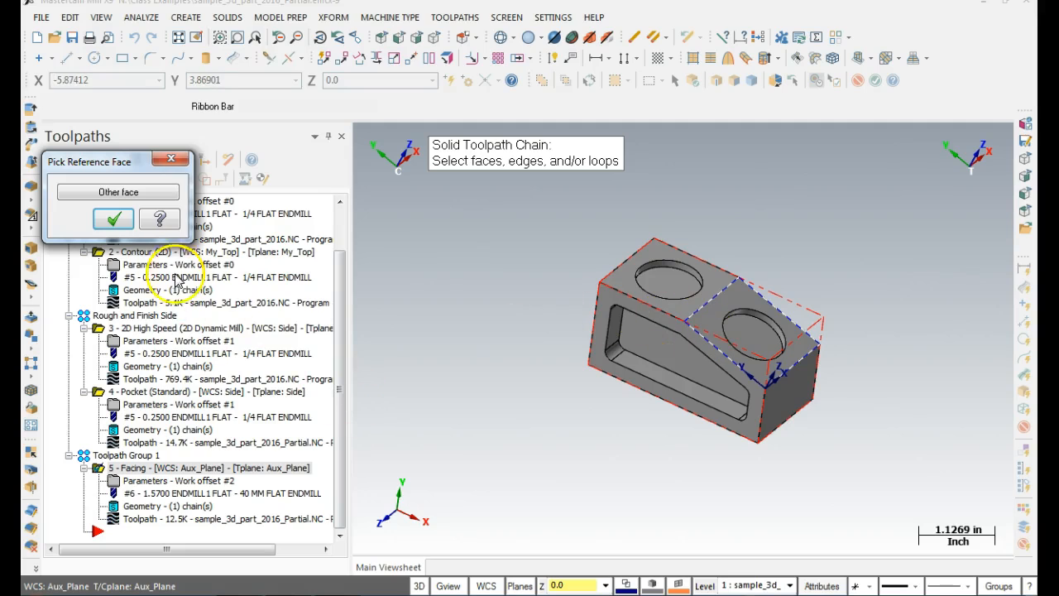
left_click(115, 219)
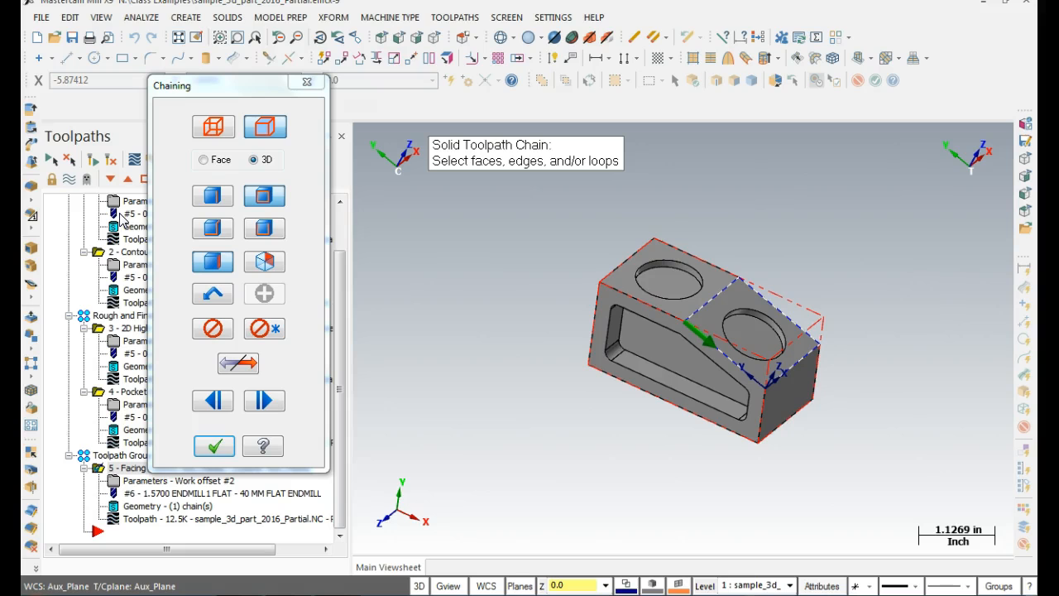
left_click(232, 457)
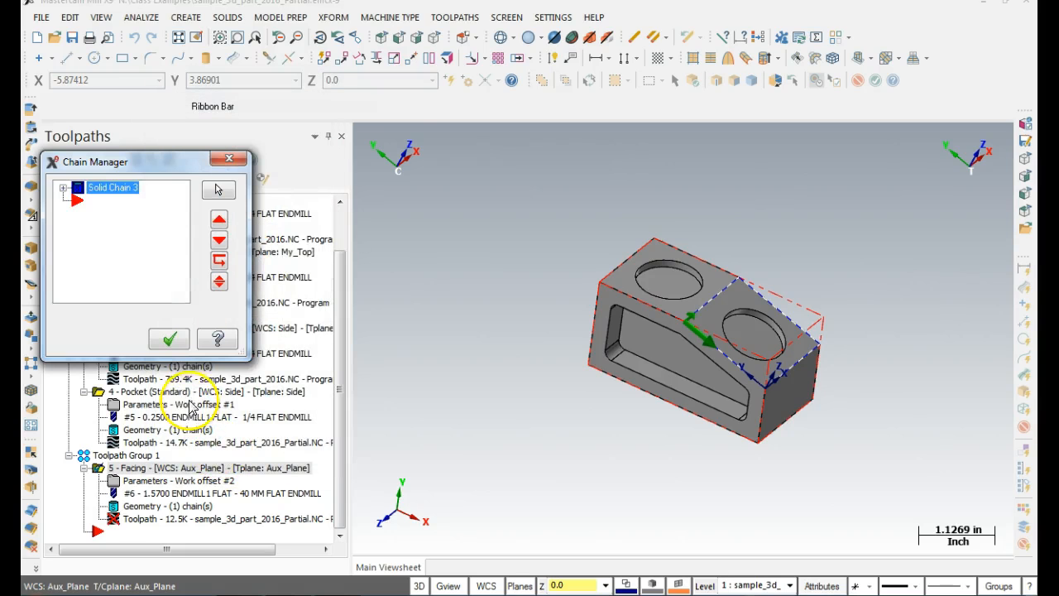
left_click(166, 338)
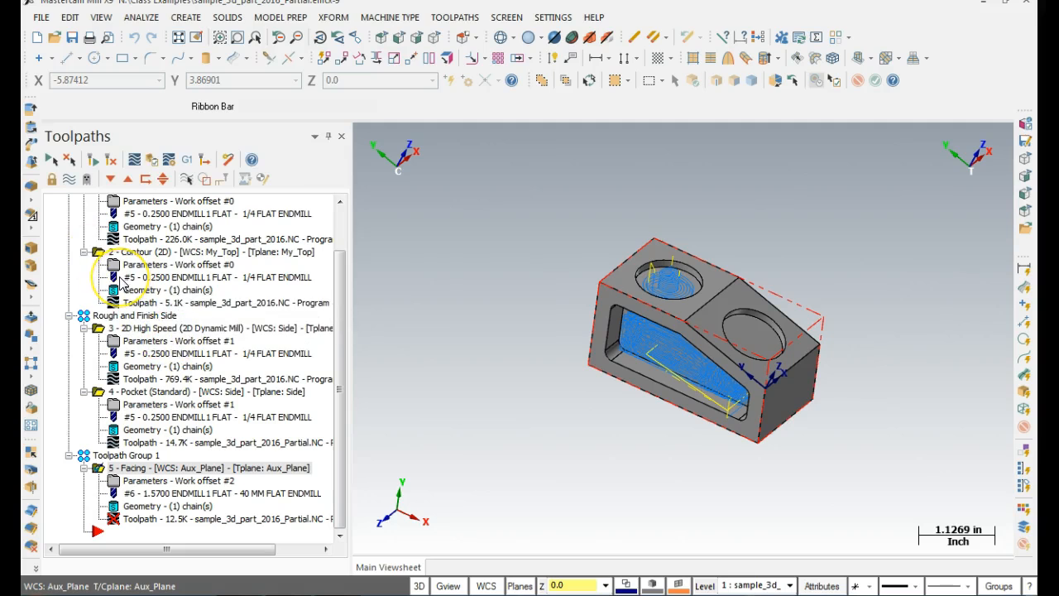
left_click(111, 161)
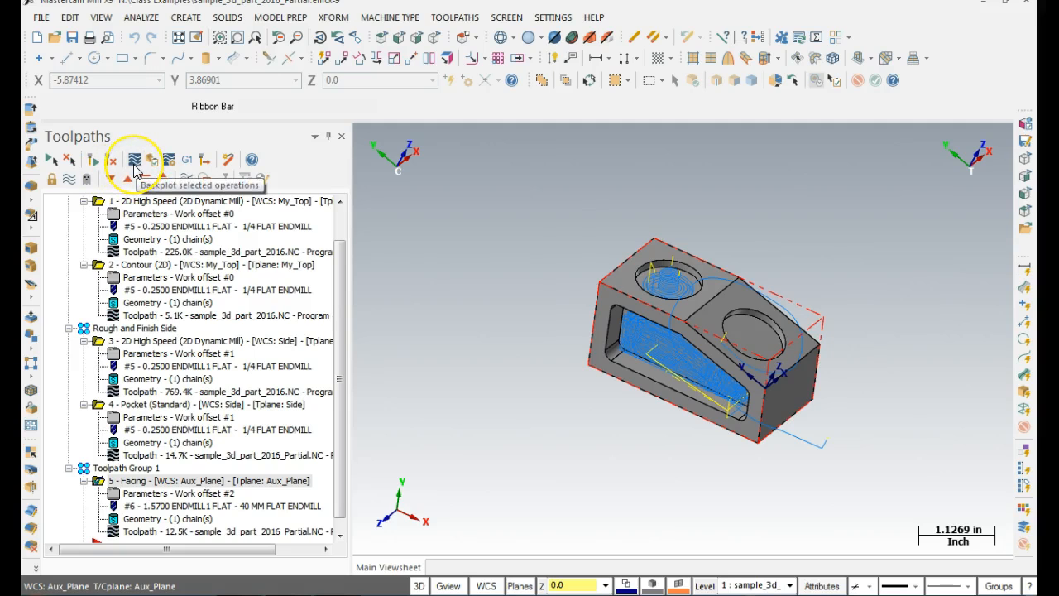
Step: Backplot the facing toolpath to check the tool's motion over the sloped face
left_click(134, 164)
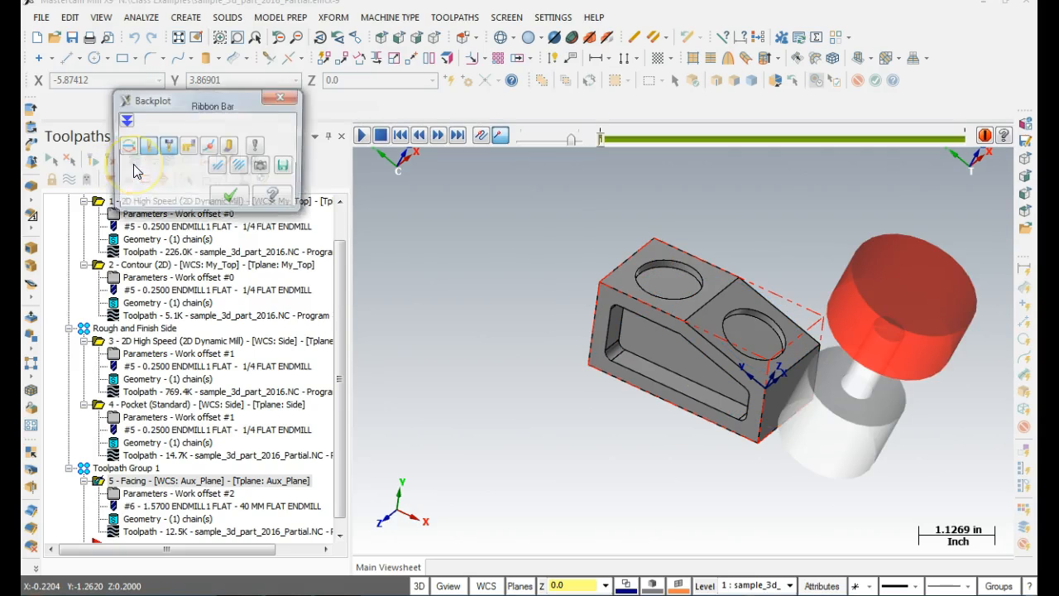
left_click(361, 135)
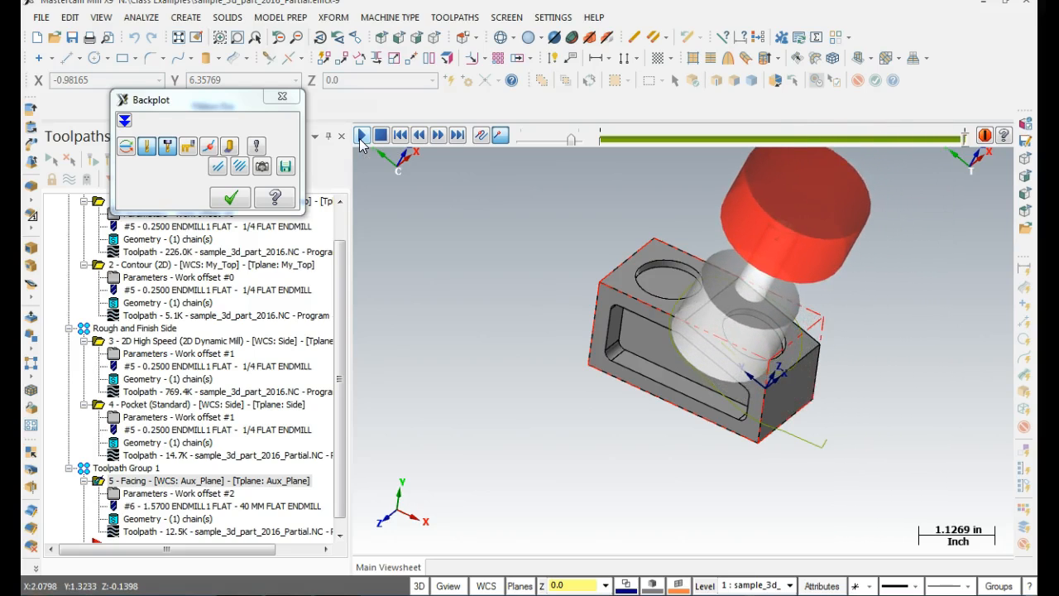
left_click(231, 199)
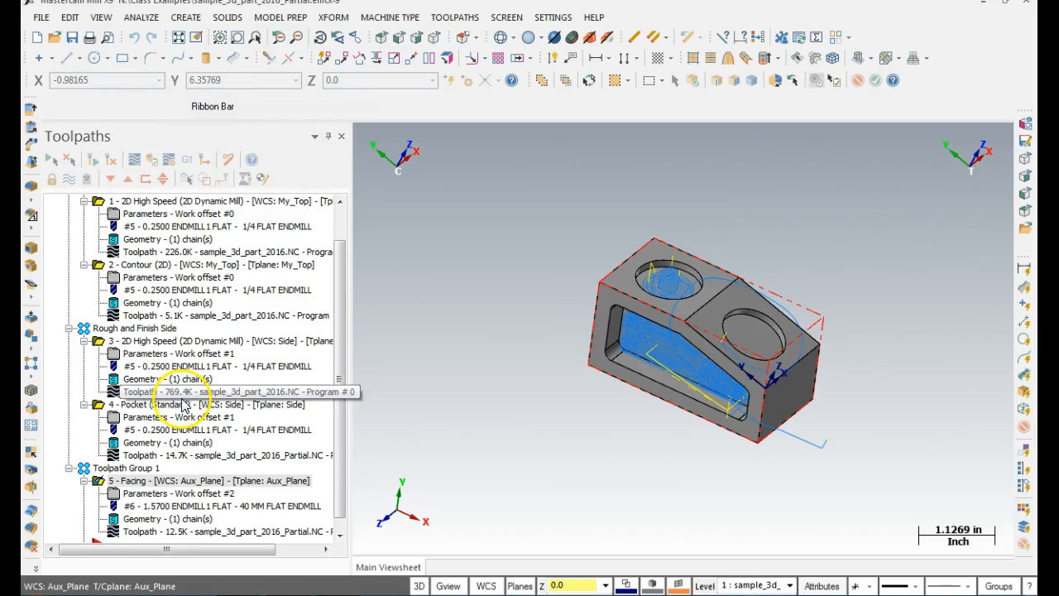
Step: Set the facing operation's number of finish cuts to 1 in its depth cuts and accept the parameters
left_click(116, 495)
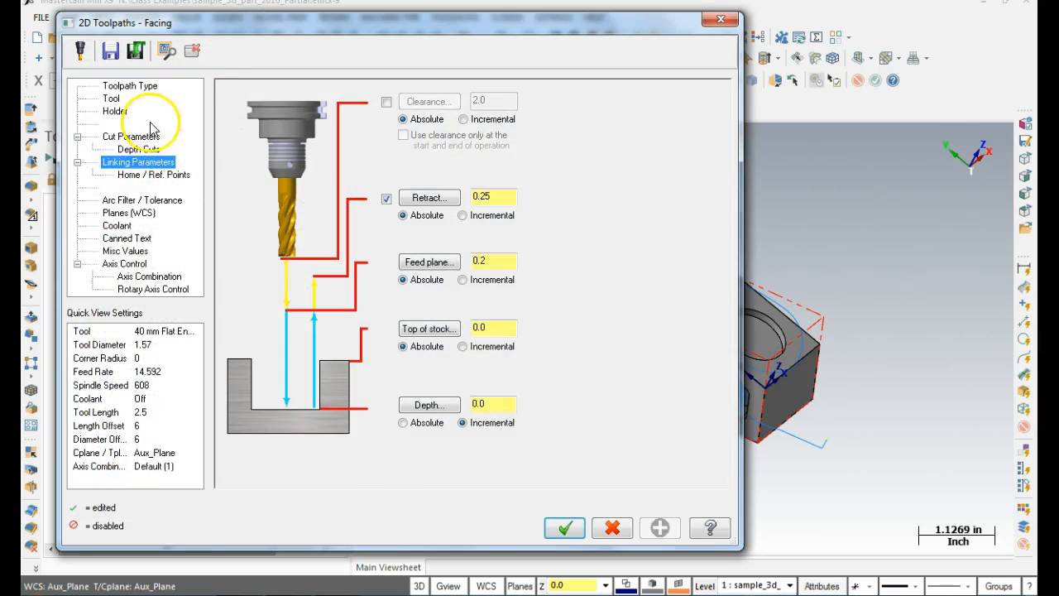
left_click(139, 150)
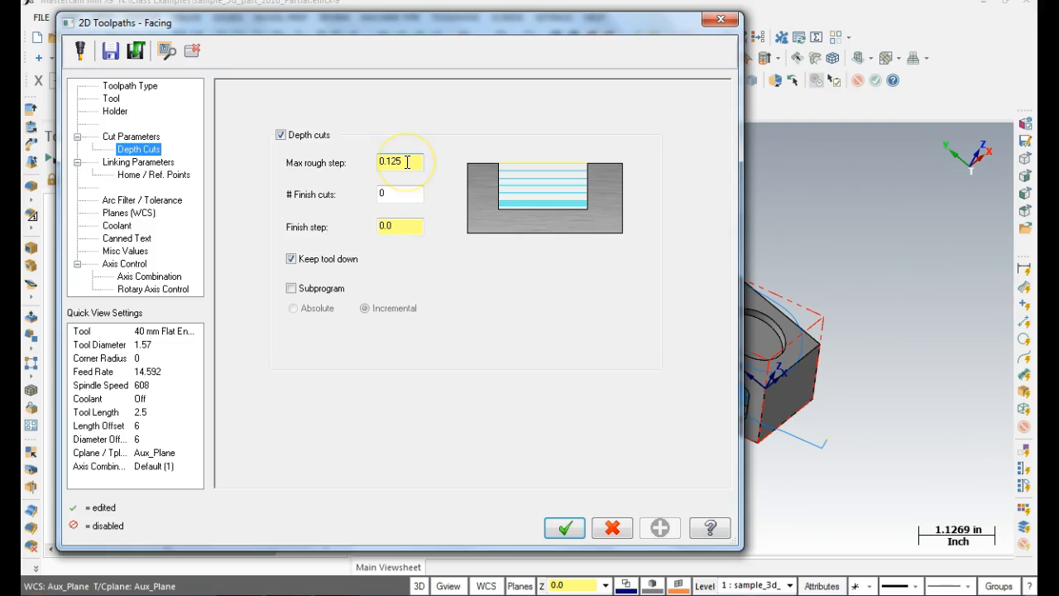
left_click(396, 198)
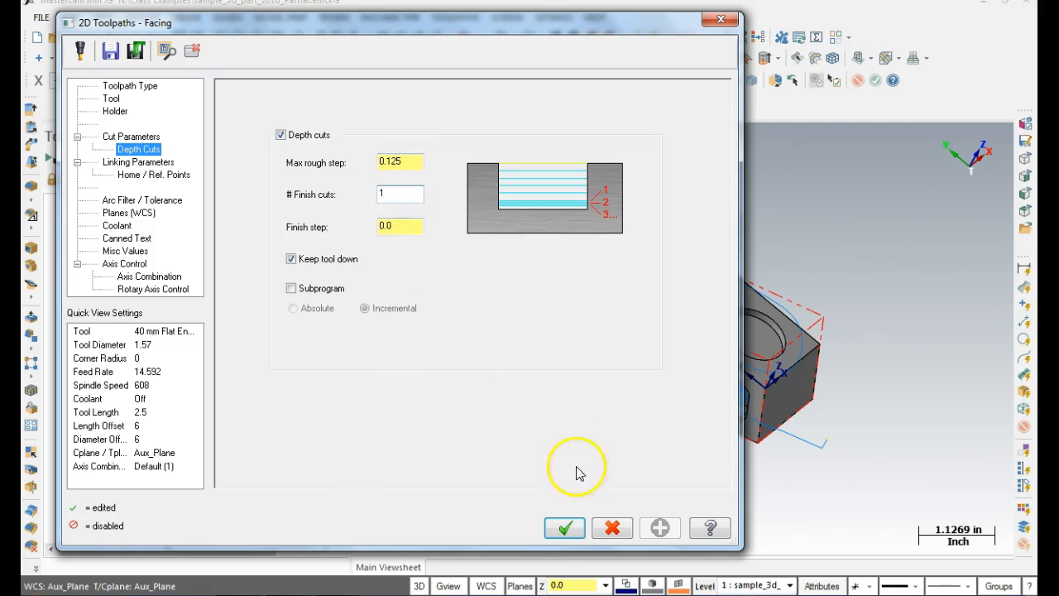
left_click(564, 530)
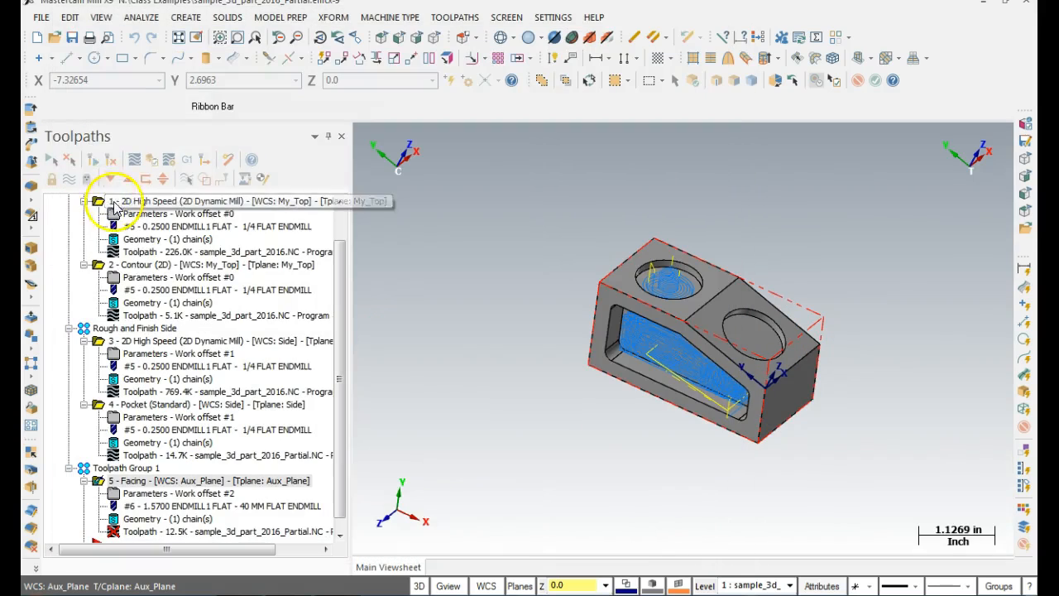
Step: Regenerate the facing toolpath with the changed depth cuts and save the part file
left_click(110, 160)
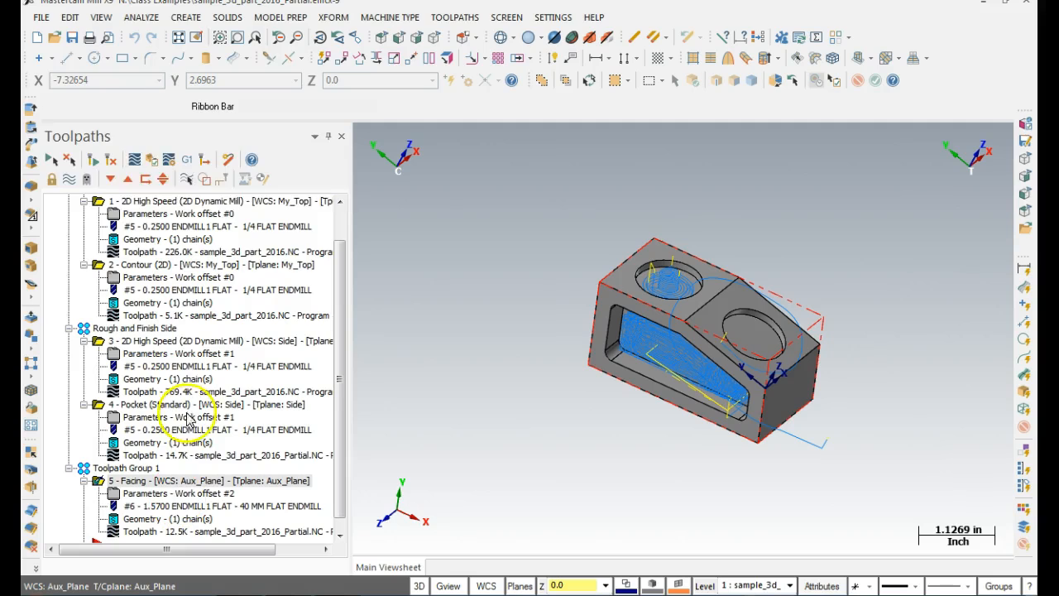
left_click(72, 39)
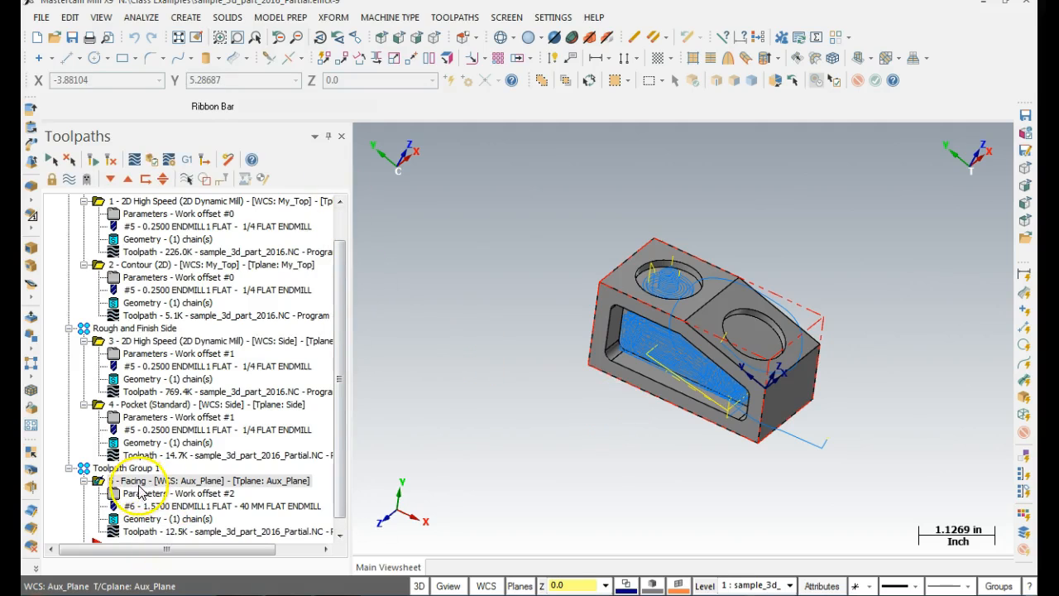
Step: Backplot the regenerated facing toolpath and inspect the tool against the sloped face from the side
left_click(135, 160)
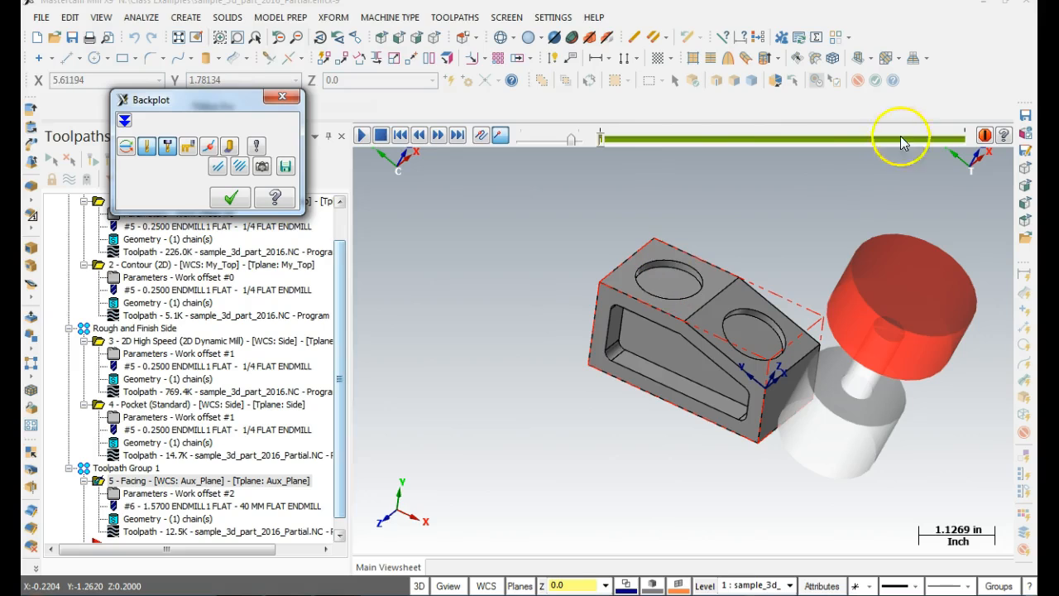
left_click(361, 135)
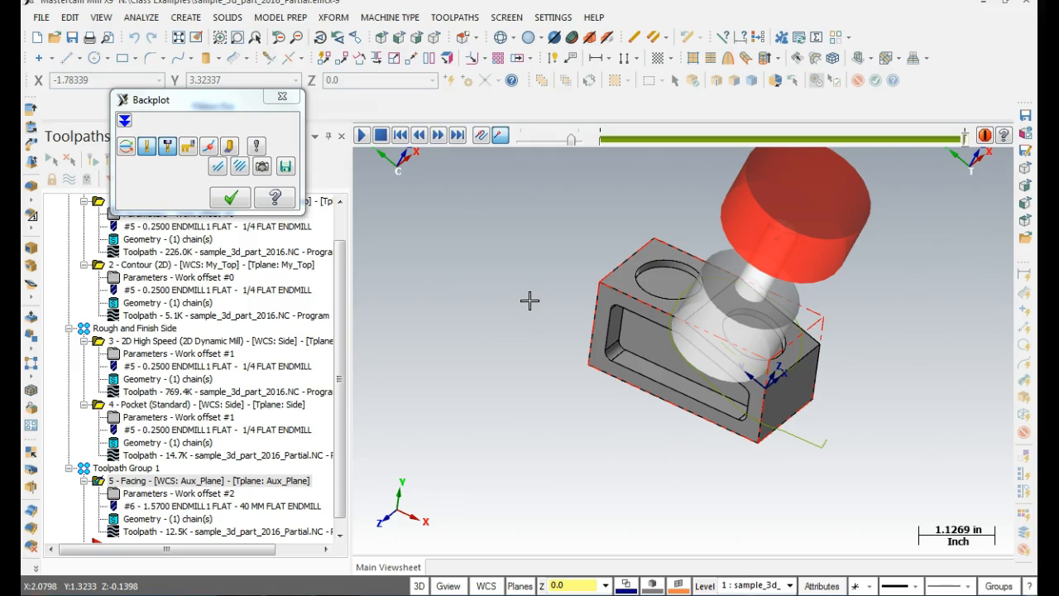
middle_click_drag(806, 322, 839, 269)
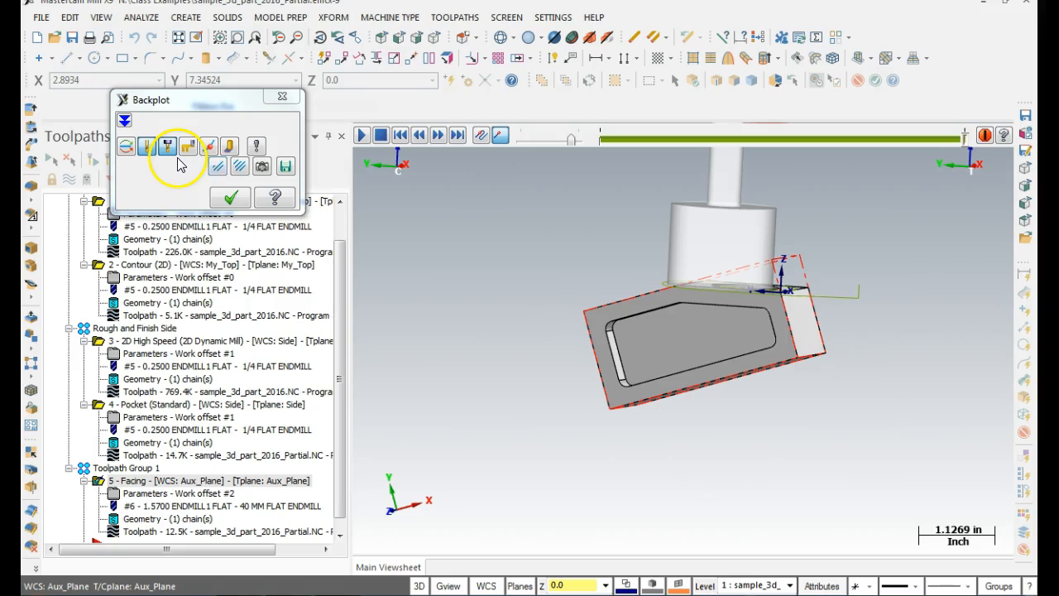
left_click(229, 198)
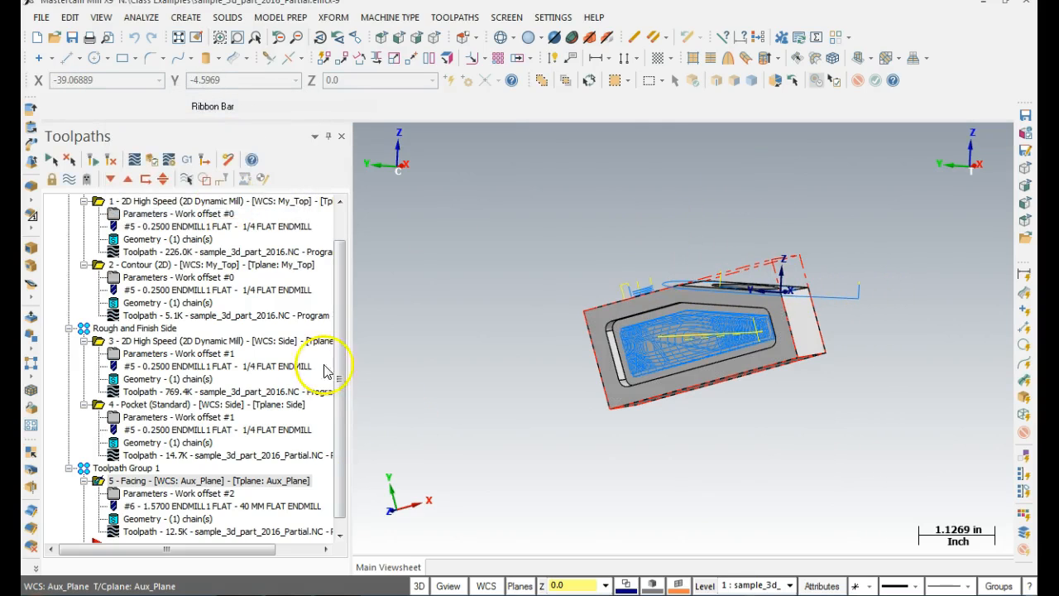
Step: Set the facing operation's max rough step to 0.0625 in its depth cuts, regenerate the toolpath and check its passes from the side
left_click(119, 498)
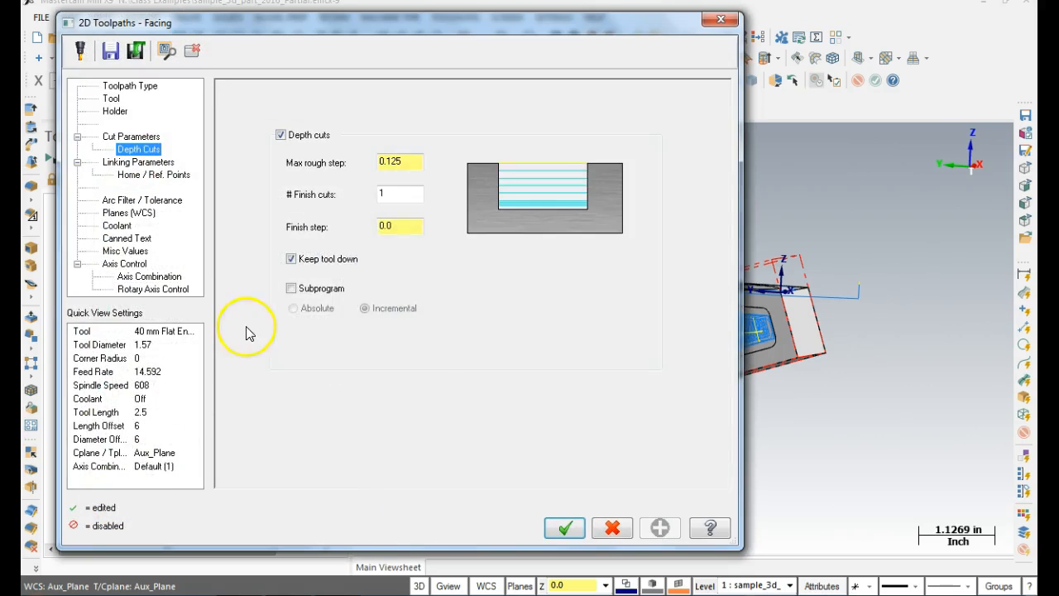
left_click_drag(410, 165, 396, 164)
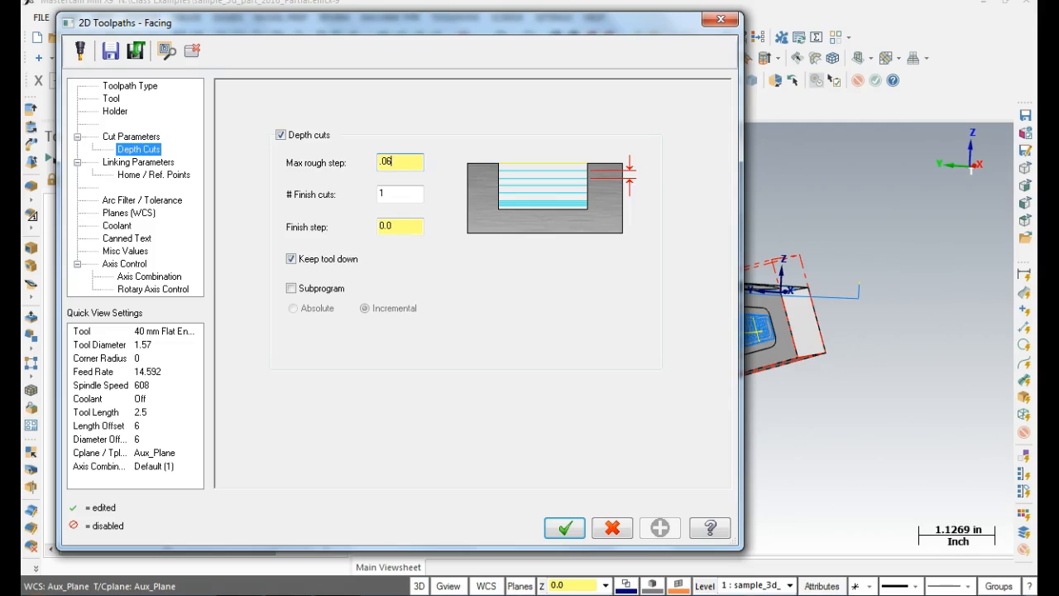
left_click(568, 534)
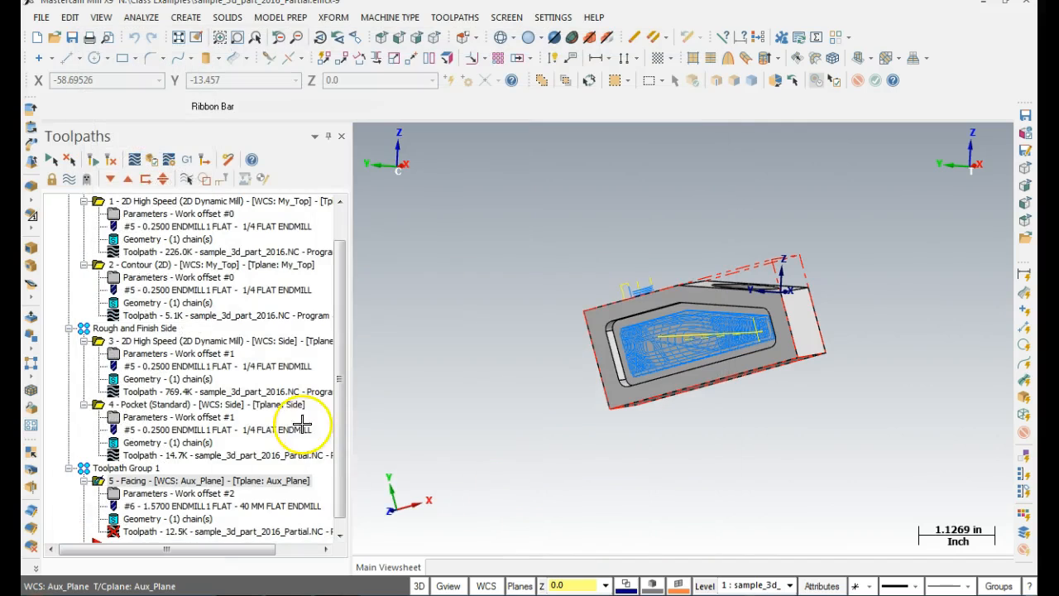
left_click(110, 160)
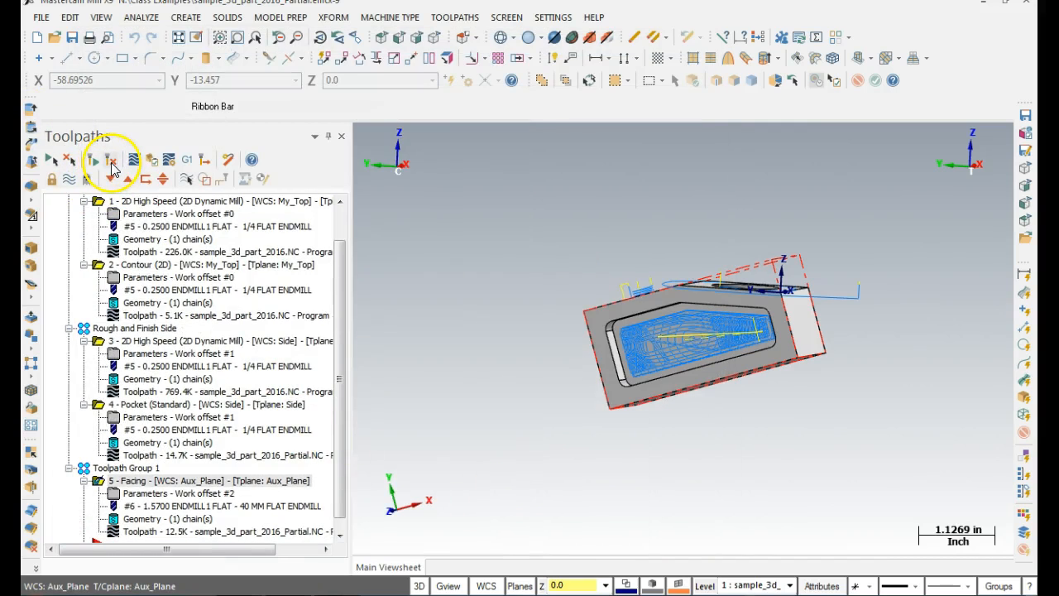
mouse_move(604, 240)
middle_mouse_down()
mouse_move(586, 246)
mouse_move(586, 237)
mouse_move(614, 247)
middle_mouse_up()
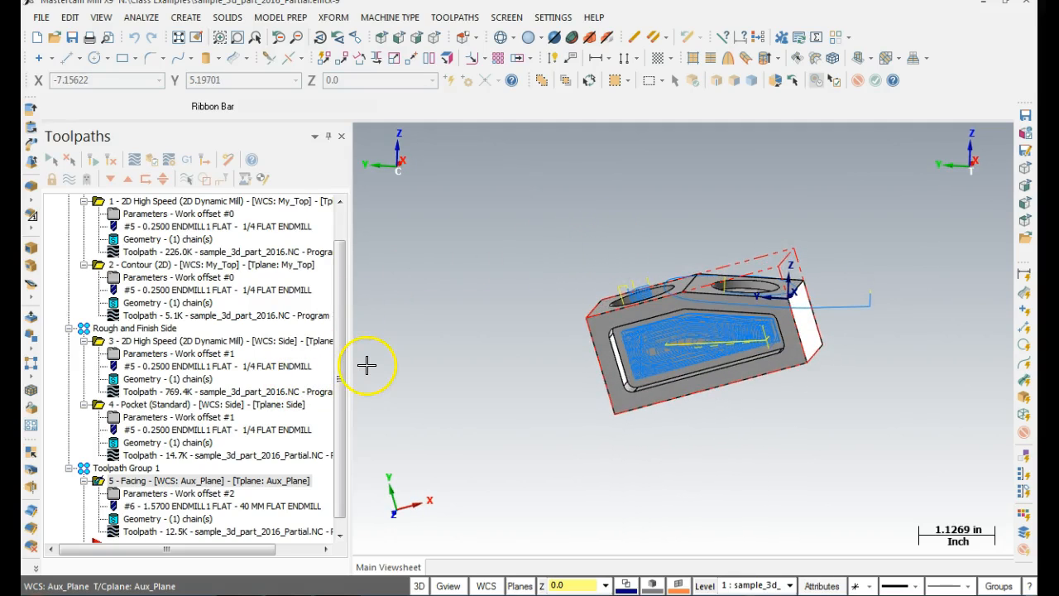
mouse_move(417, 341)
middle_mouse_down()
mouse_move(439, 329)
mouse_move(406, 333)
middle_mouse_up()
Step: Set the facing operation's finish step to 0.05 in its depth cuts and accept the parameters
left_click(114, 494)
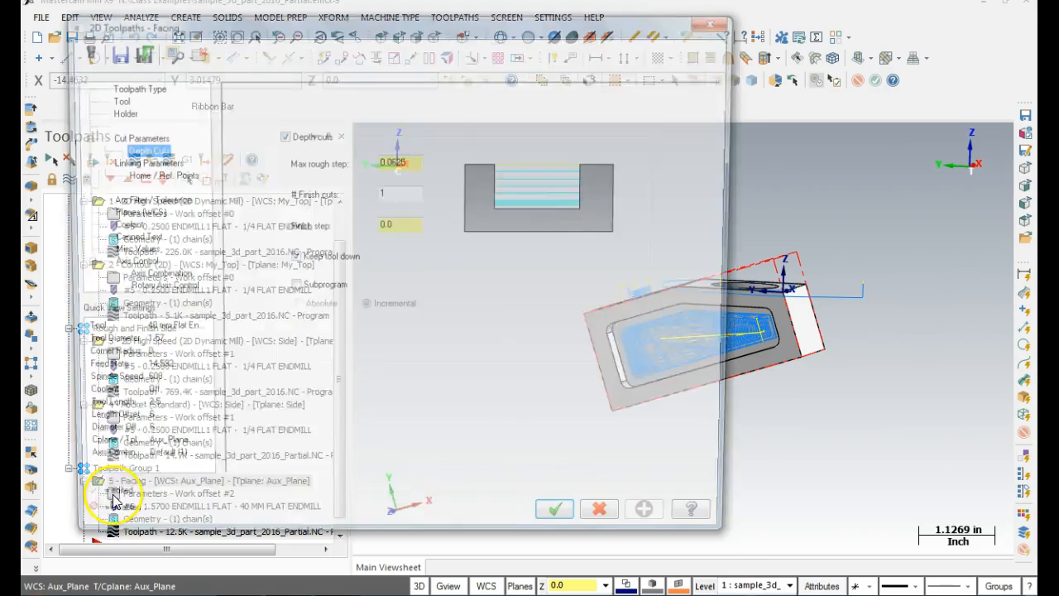
left_click(130, 138)
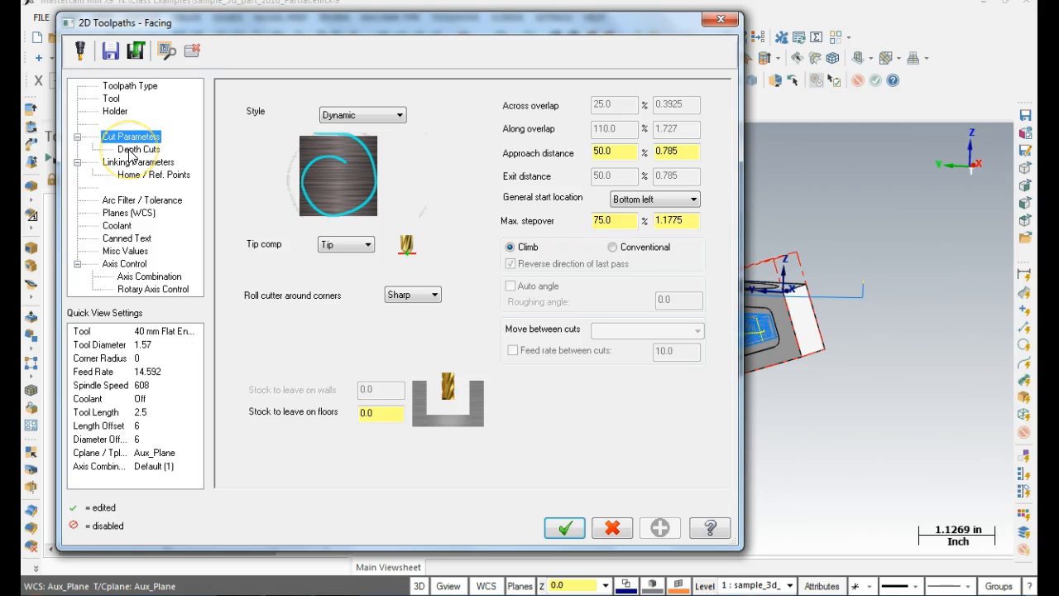
left_click(133, 150)
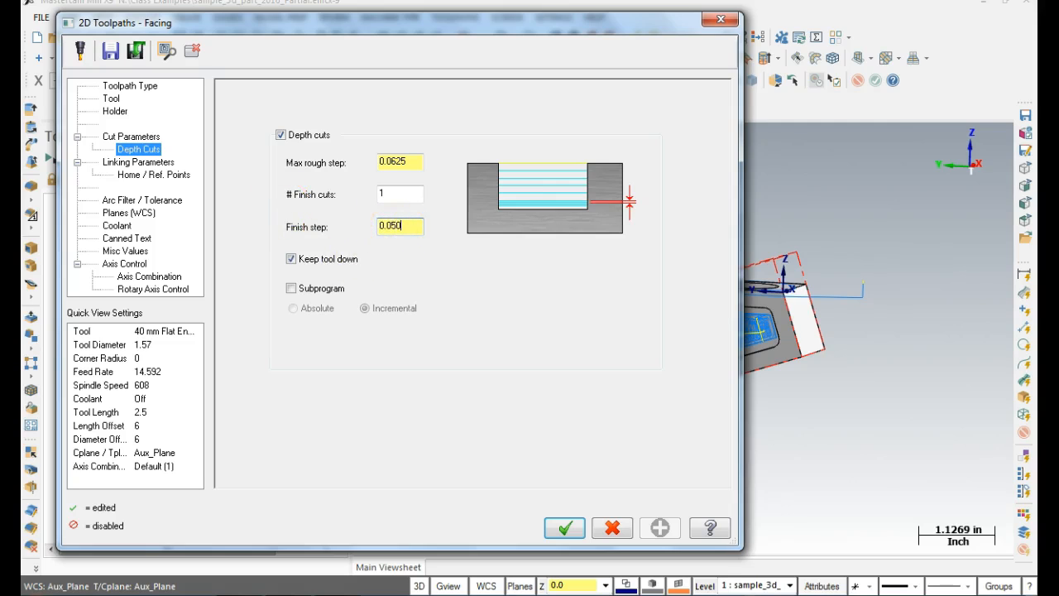
left_click(564, 528)
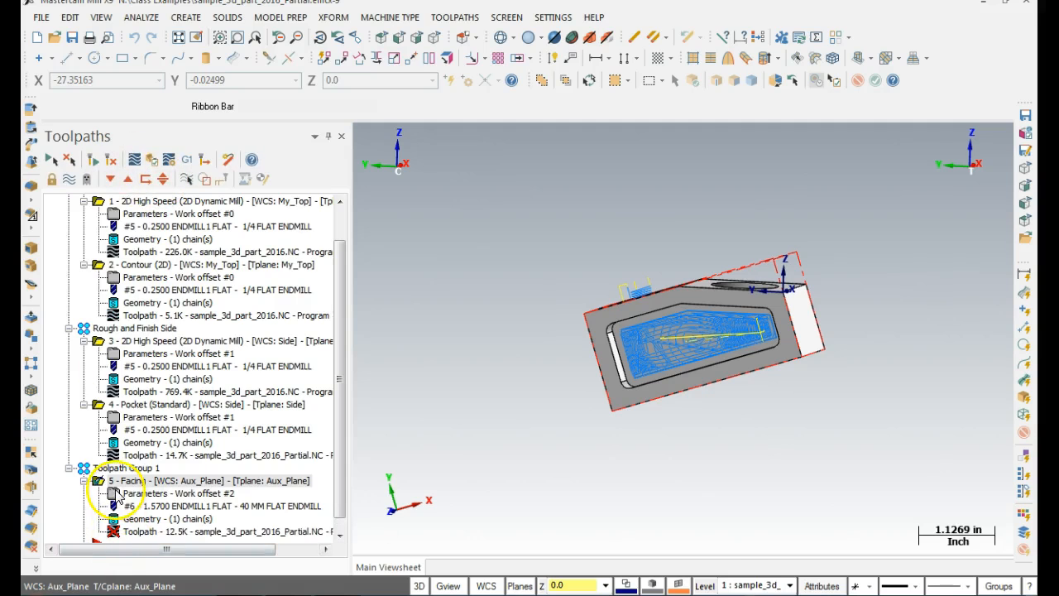
Step: Set the facing operation's top of stock to incremental 0.5 in its linking parameters and accept them
left_click(118, 495)
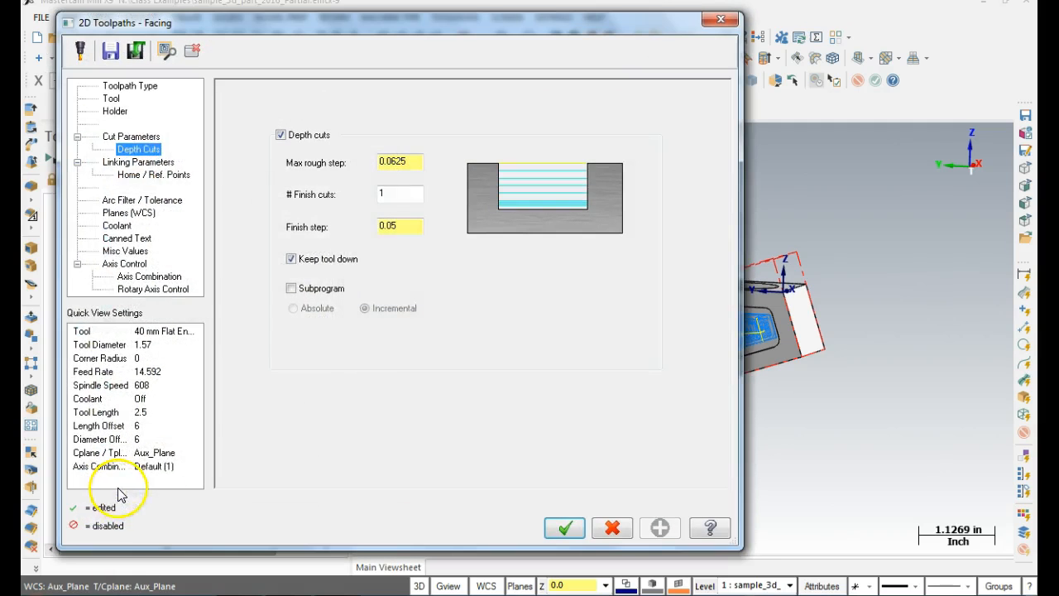
left_click(132, 163)
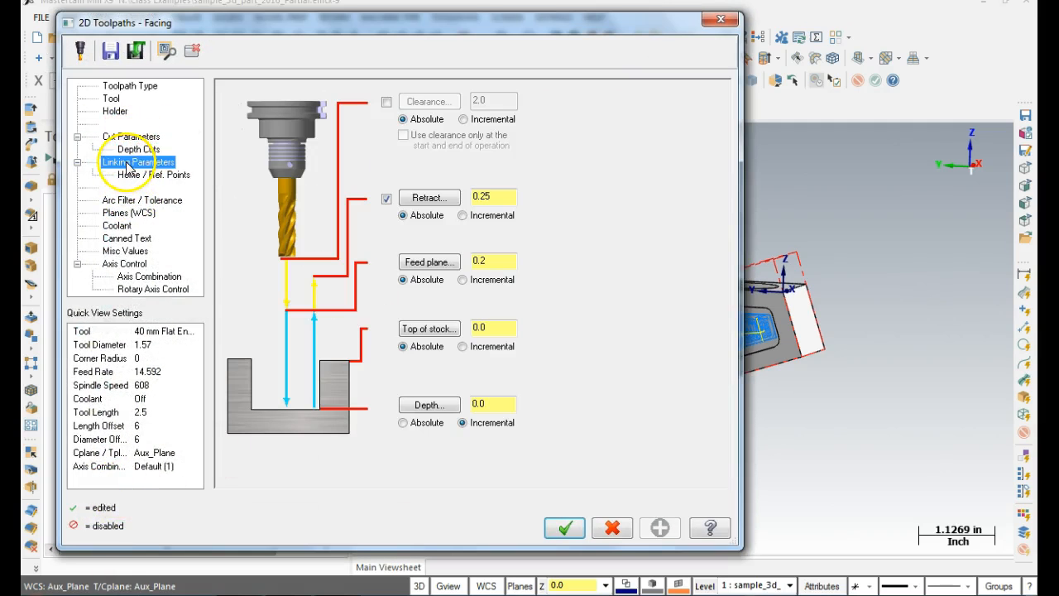
double_click(490, 327)
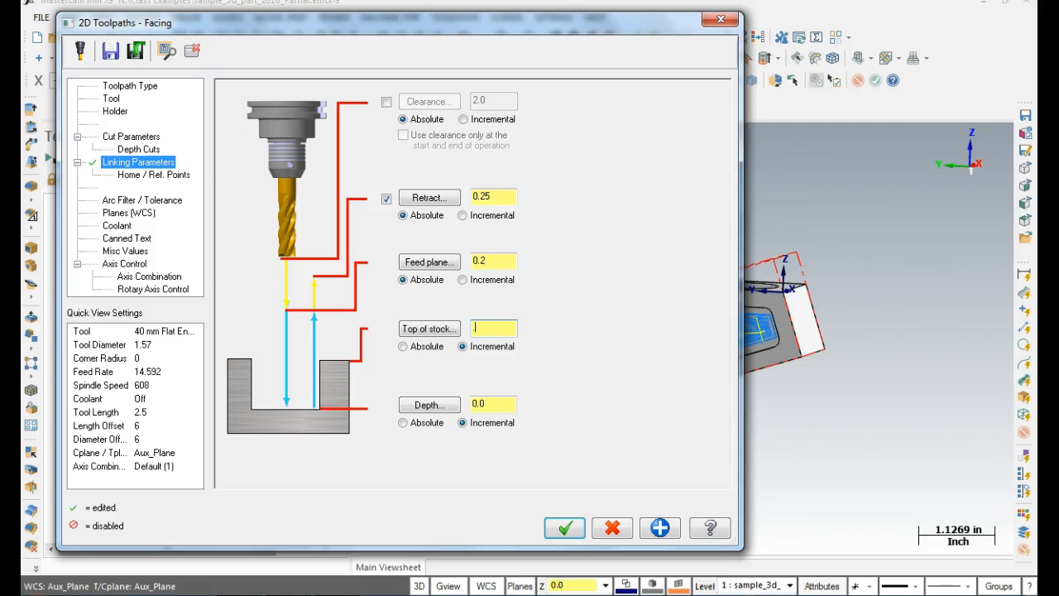
left_click(625, 342)
left_click(761, 290)
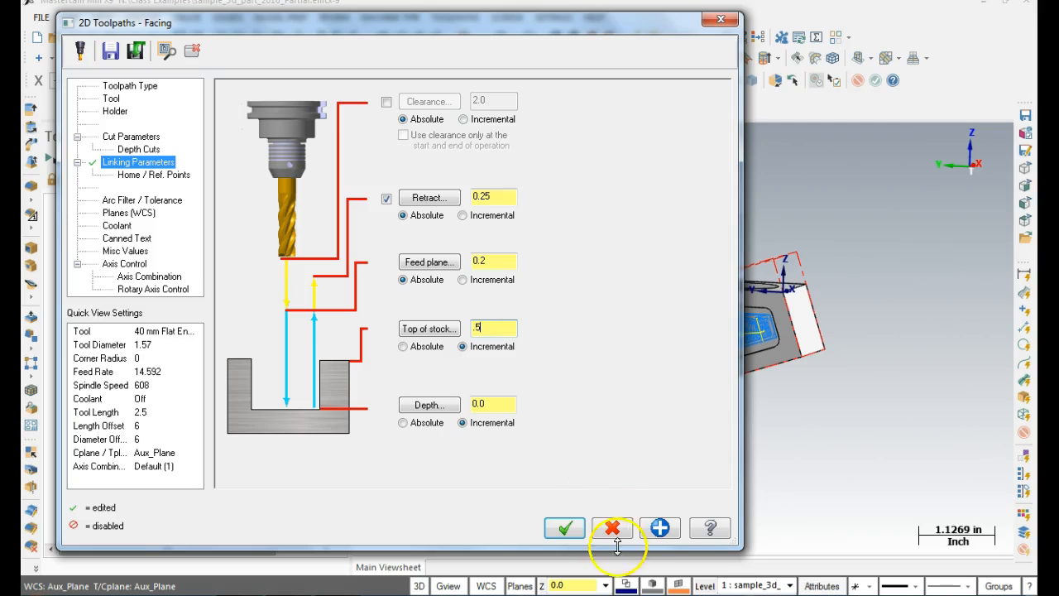
left_click(564, 528)
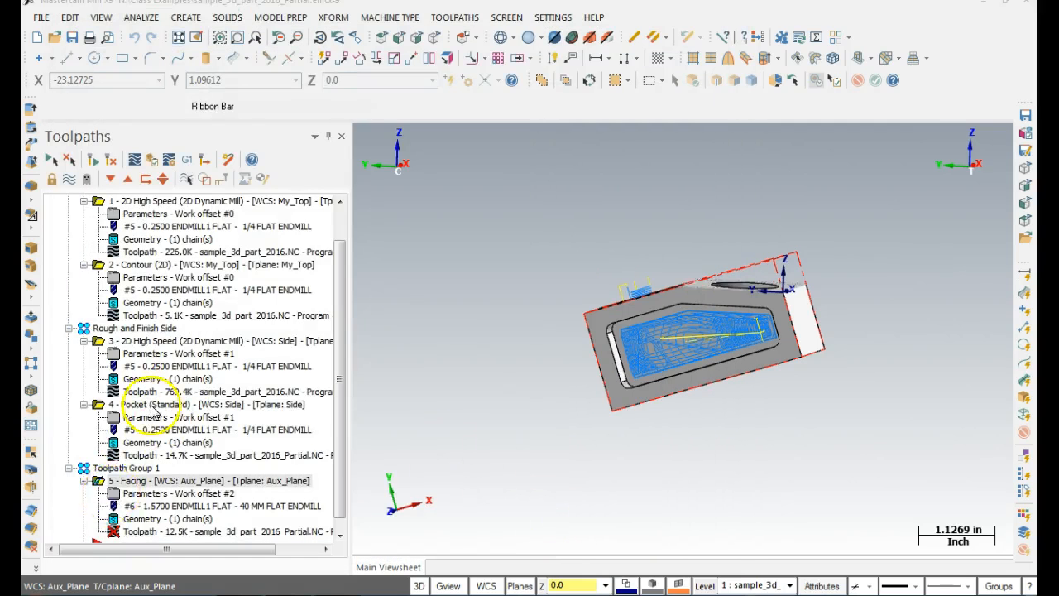
Step: Set the facing operation's max rough step to 0.25 in its depth cuts and accept the parameters
left_click(169, 493)
left_click(130, 136)
key("Down")
left_click_drag(409, 160, 367, 158)
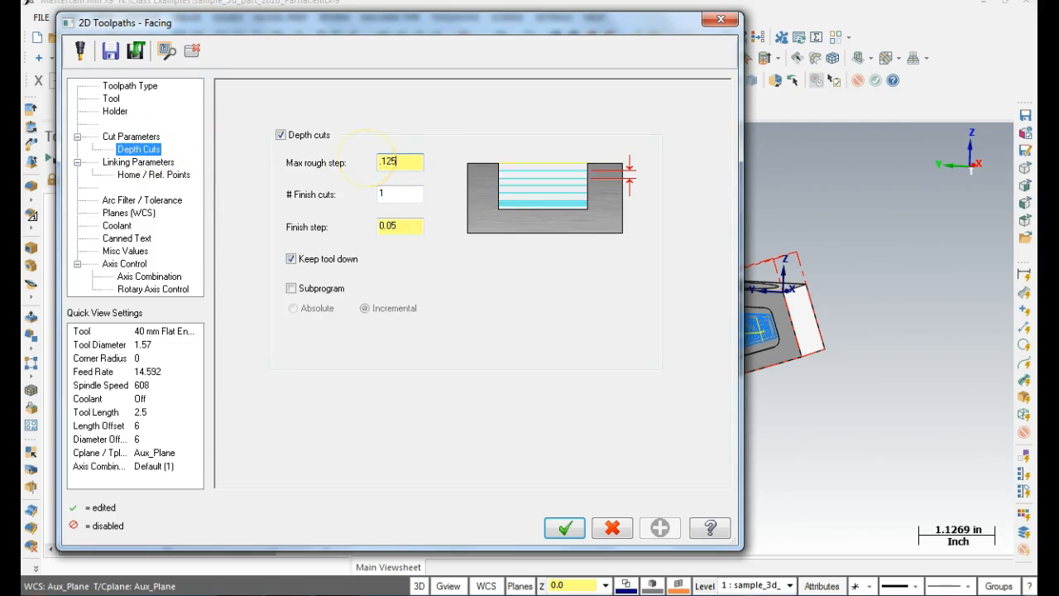
key("Tab")
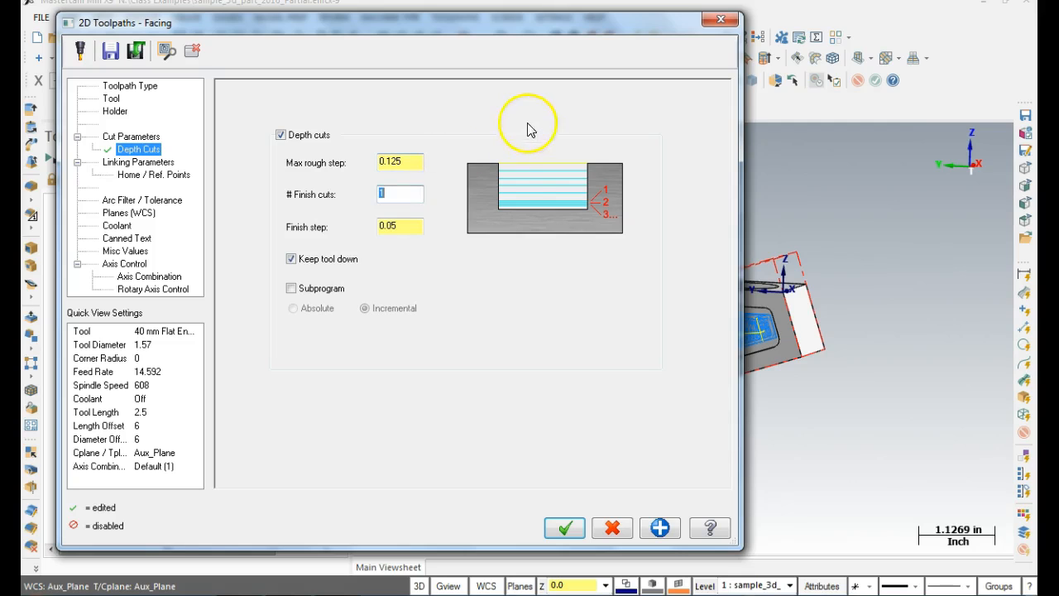
left_click_drag(414, 160, 383, 163)
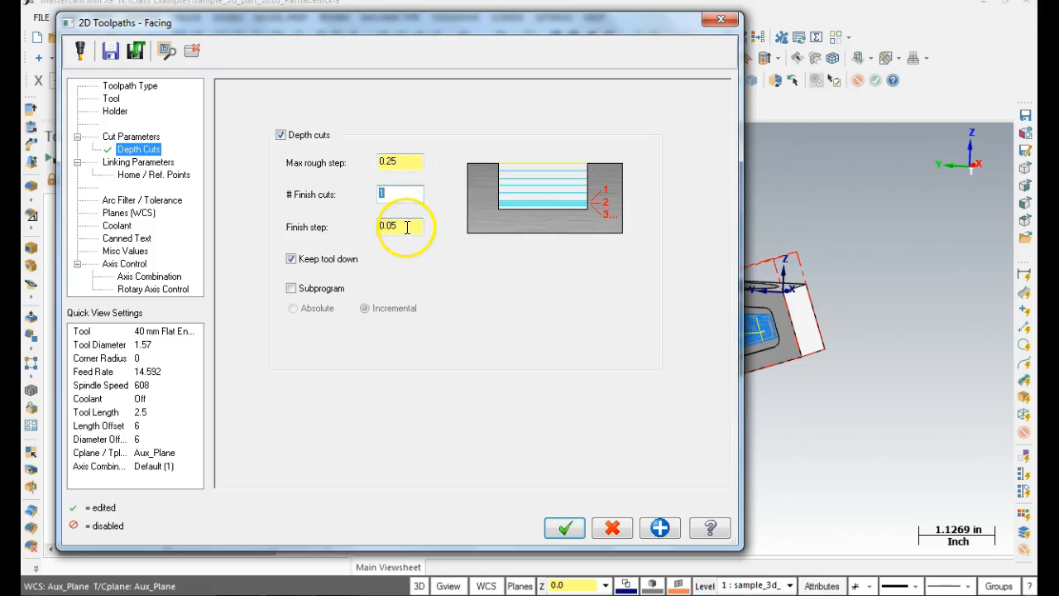
left_click(565, 529)
Step: Regenerate the facing toolpath with the changed stock height and depth cuts, check it over the sloped face, and save the part file
left_click(111, 162)
middle_click_drag(570, 270, 579, 296)
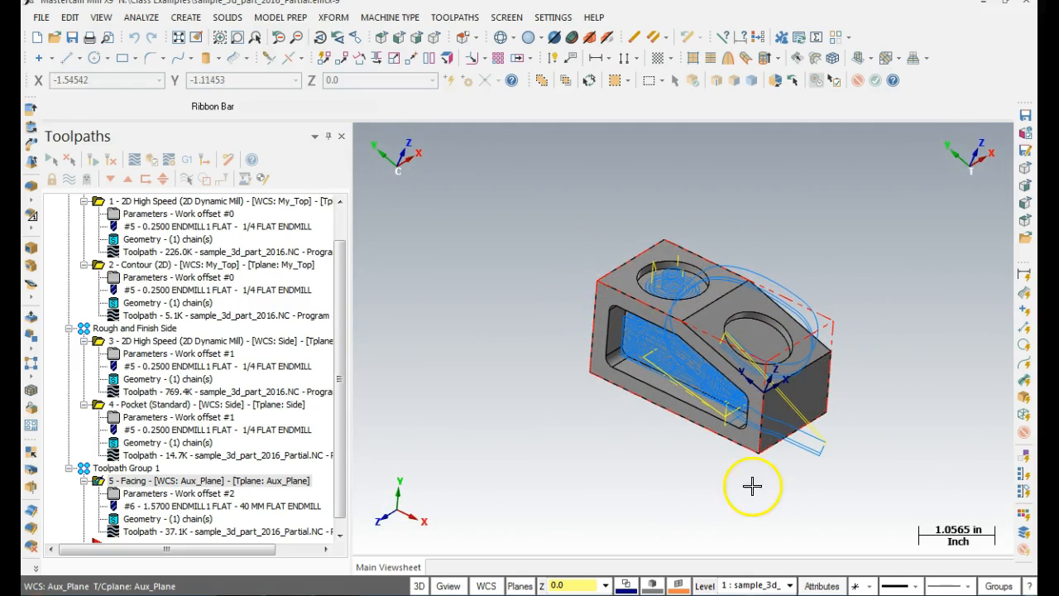
left_click(72, 38)
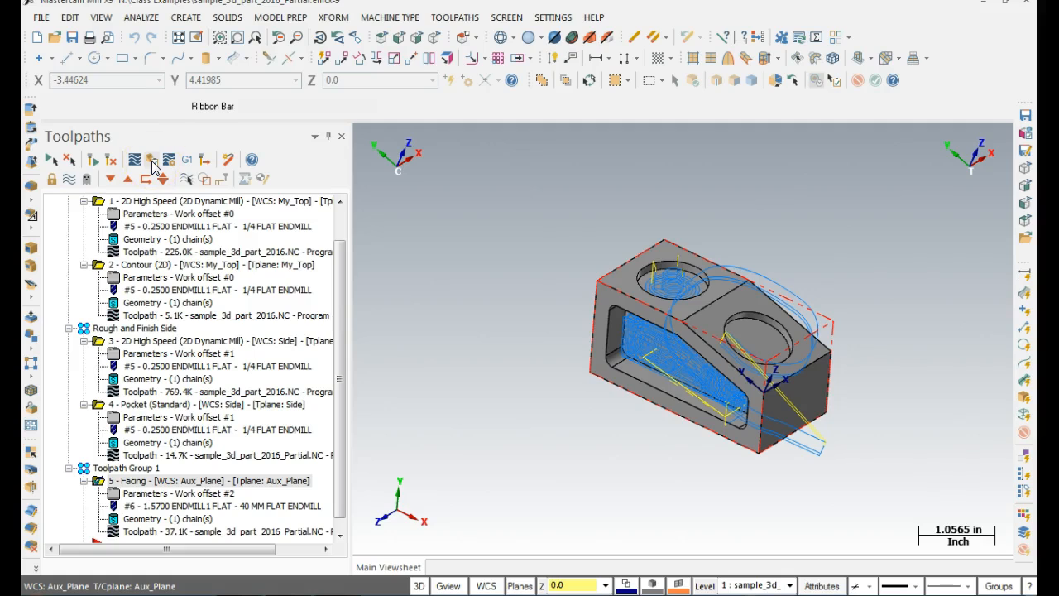
Step: Run a verify simulation of all operations in Machine Group-1 with Color Loop enabled
left_click(151, 162)
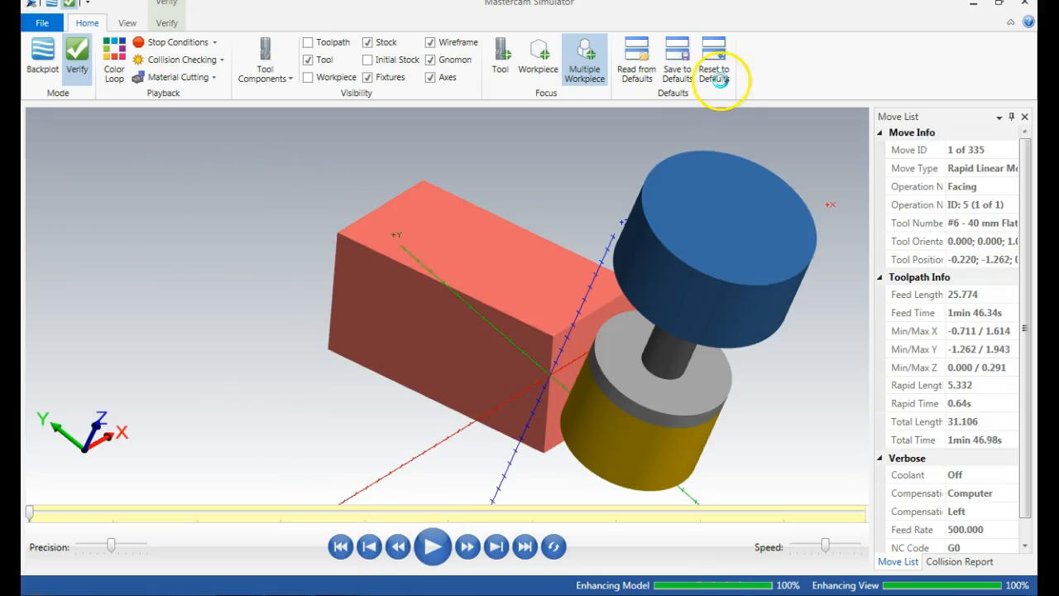
left_click(1027, 5)
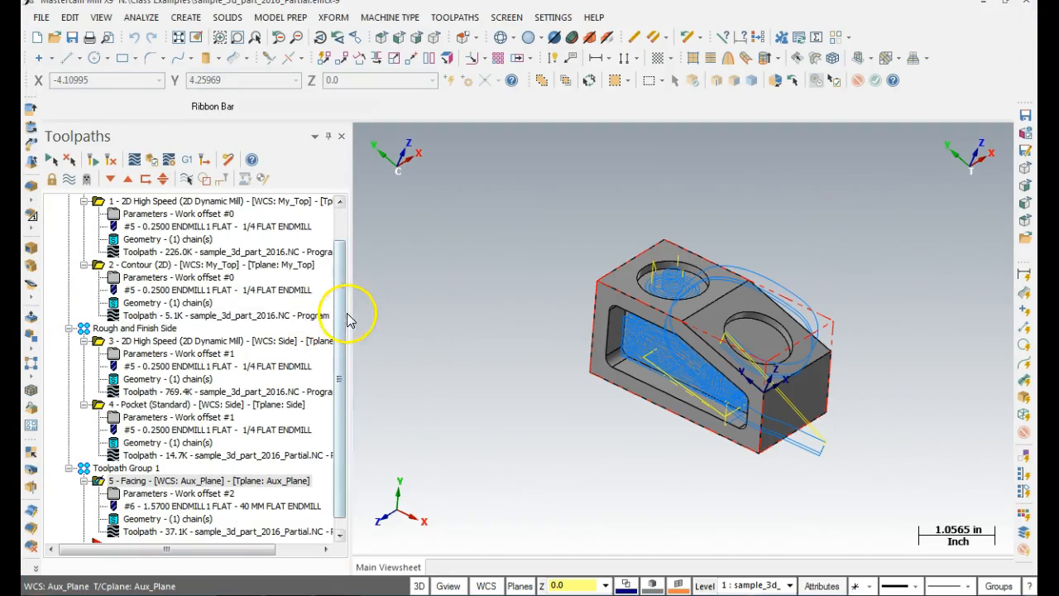
scroll(341, 282, "up", 1)
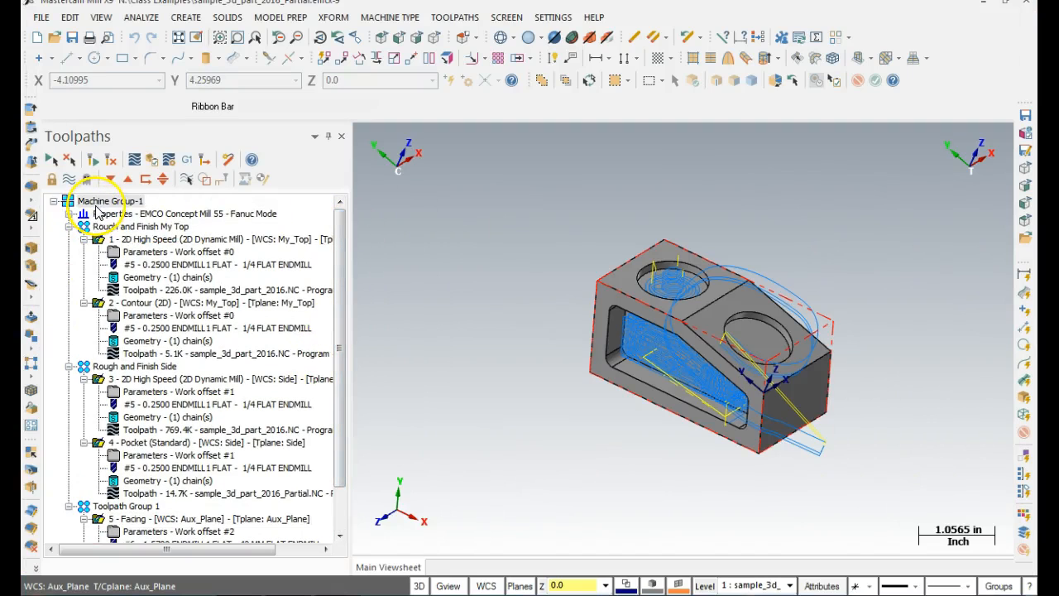
left_click(151, 159)
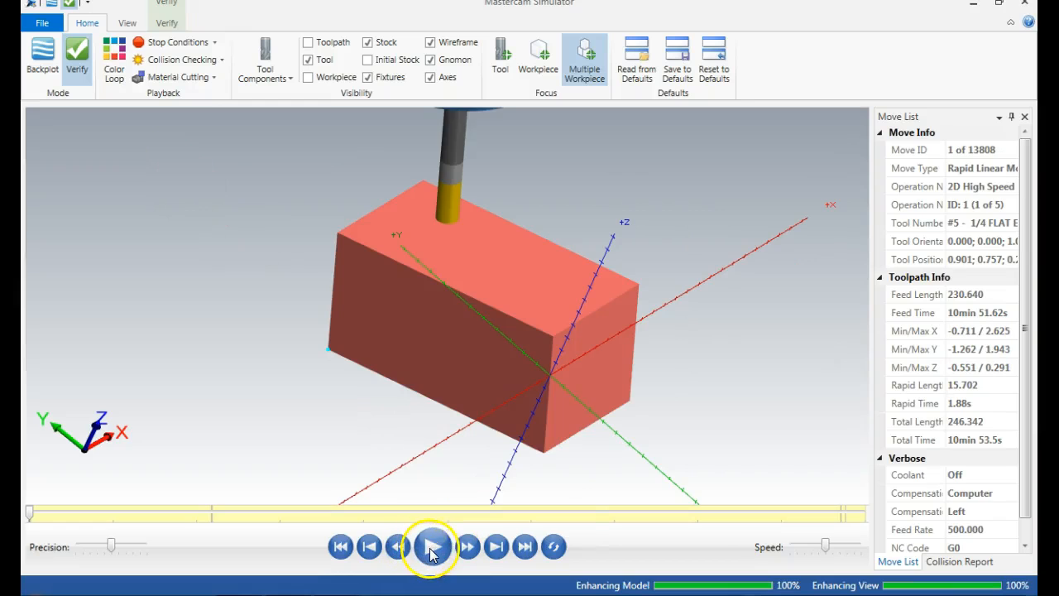
left_click(113, 54)
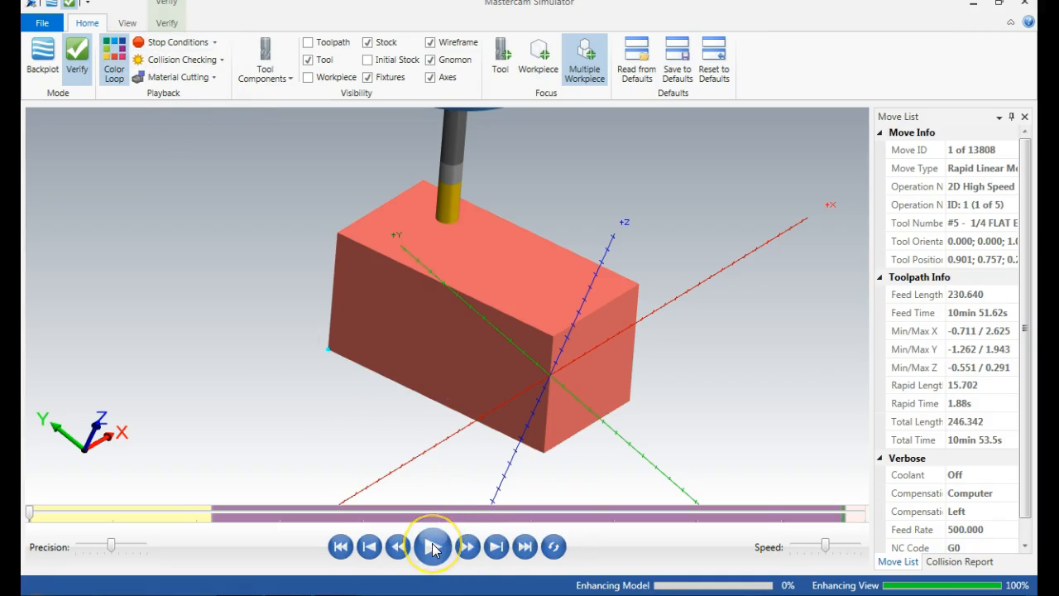
left_click(429, 544)
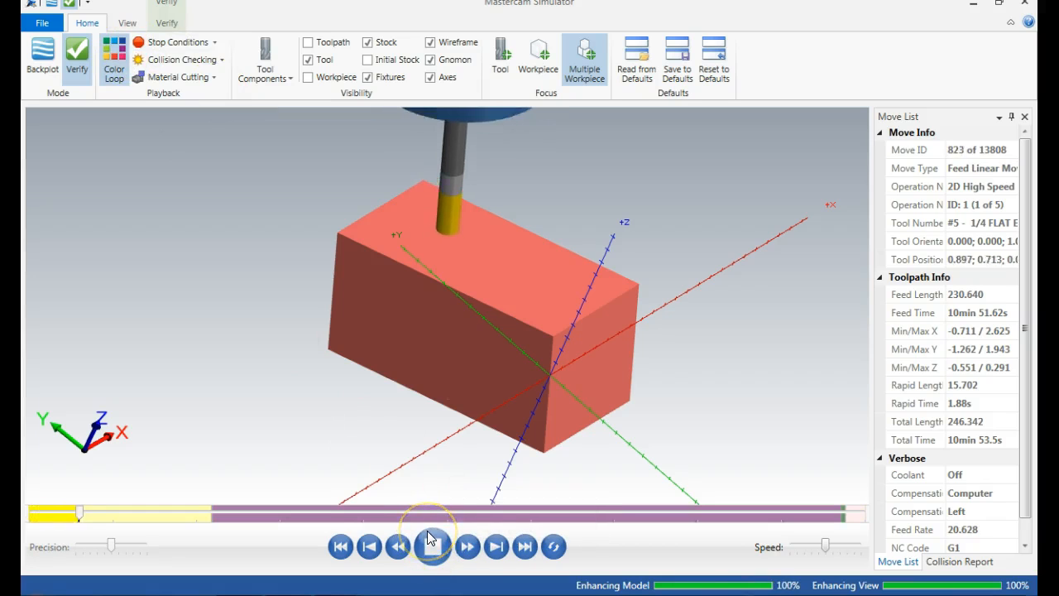